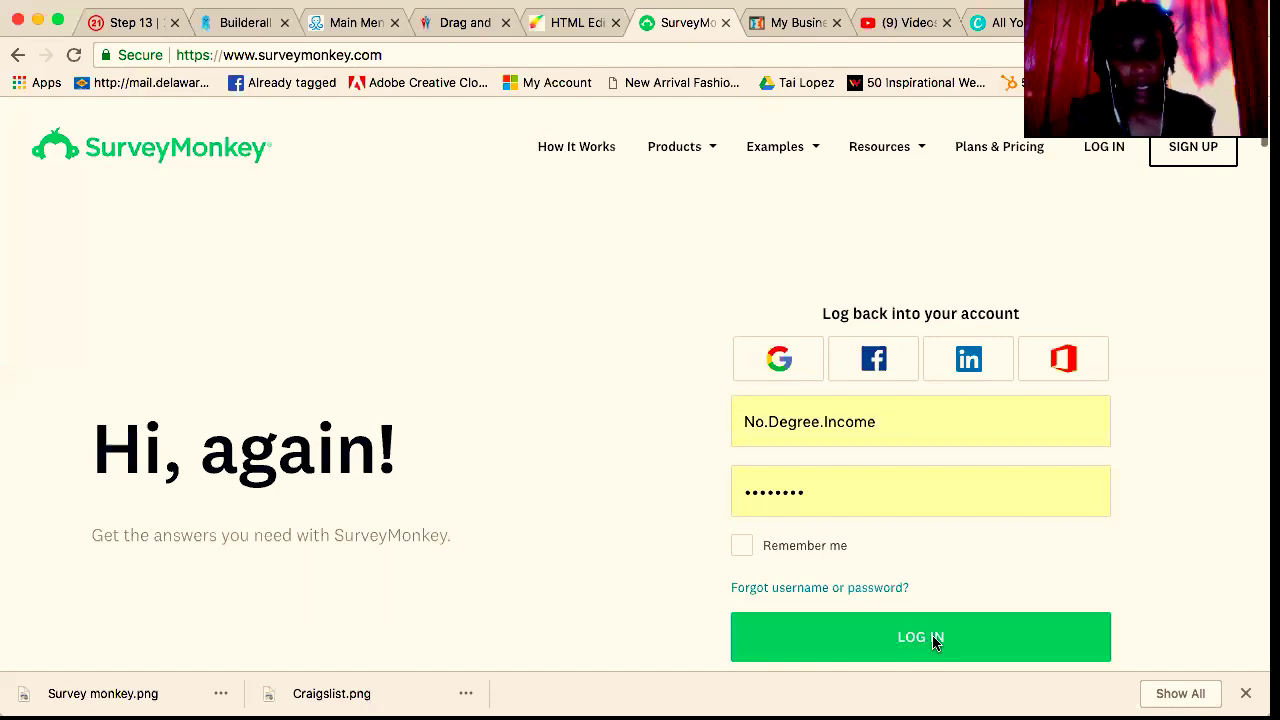
- Log in to the SurveyMonkey account with the prefilled credentials and review the recent surveys on the dashboard
left_click(933, 642)
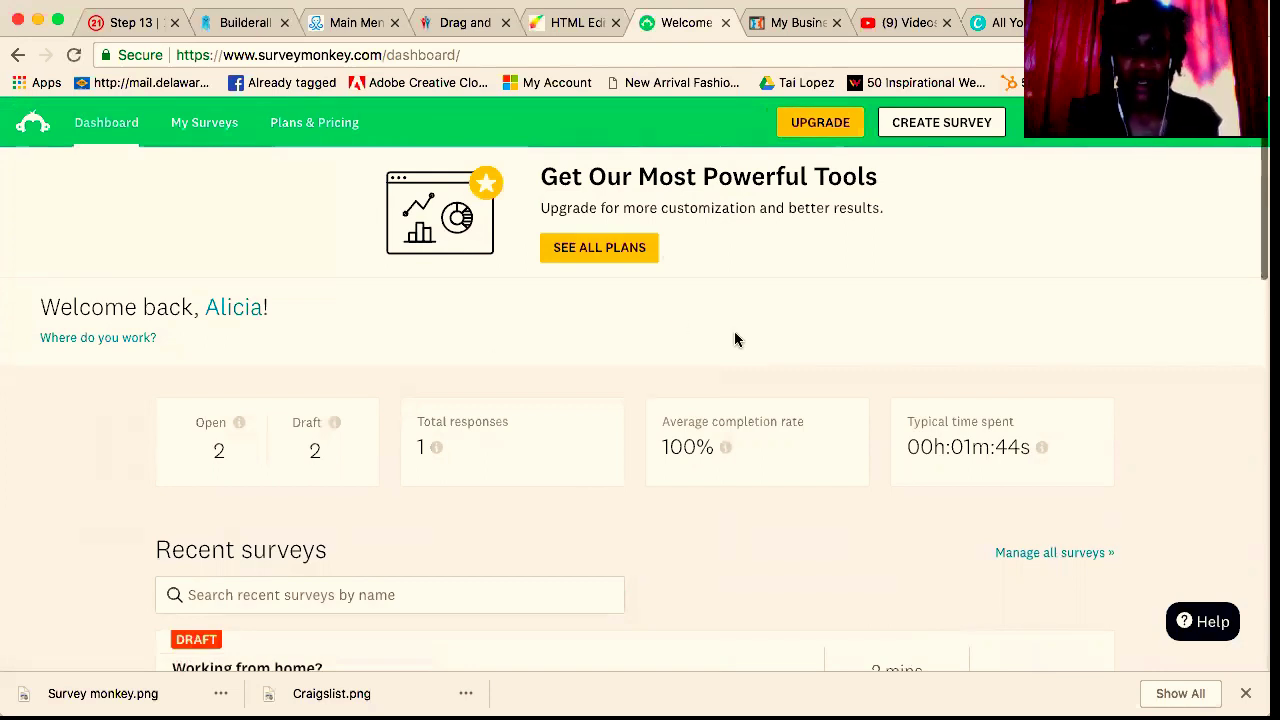
scroll(899, 573, "down", 1)
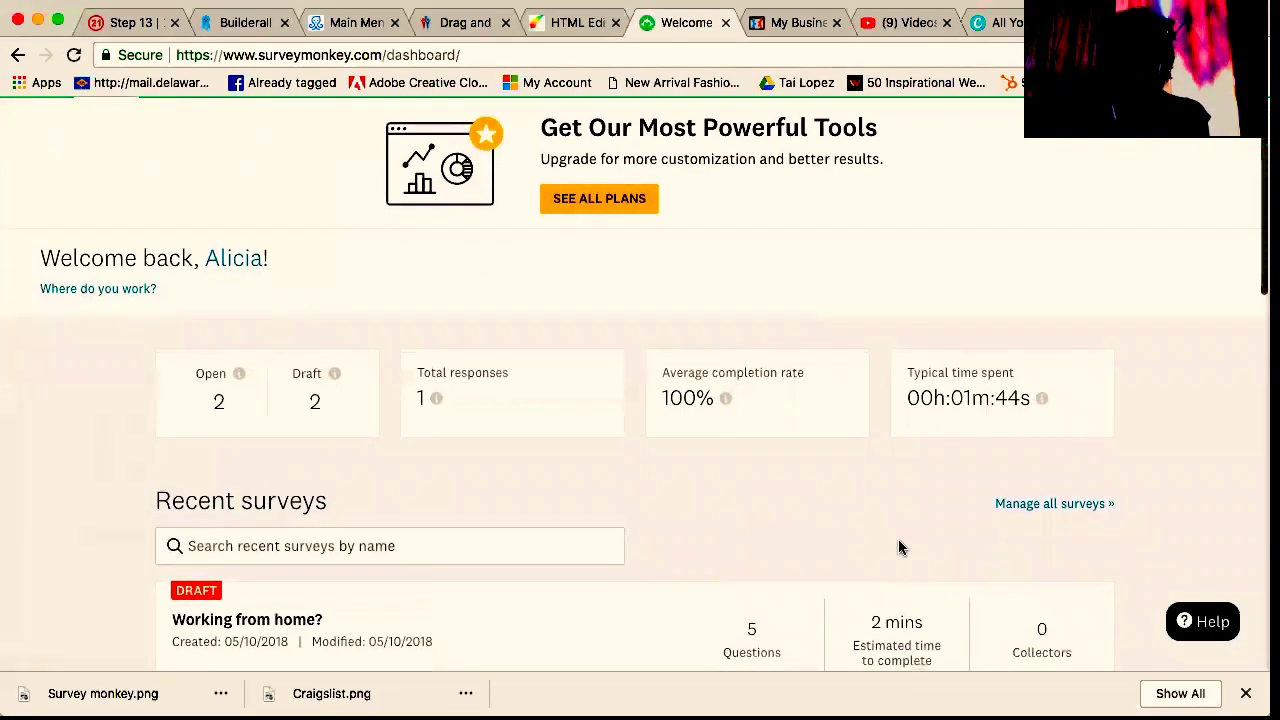
scroll(899, 549, "down", 1)
scroll(900, 434, "down", 5)
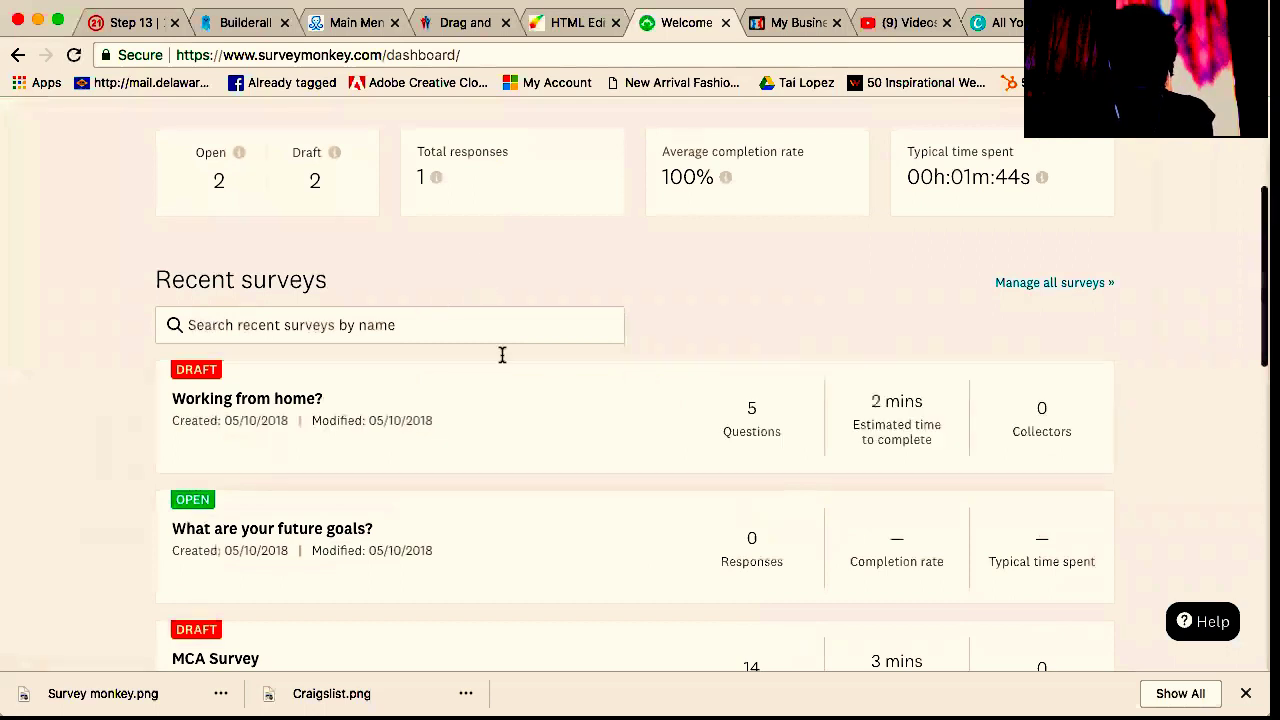
scroll(526, 466, "down", 2)
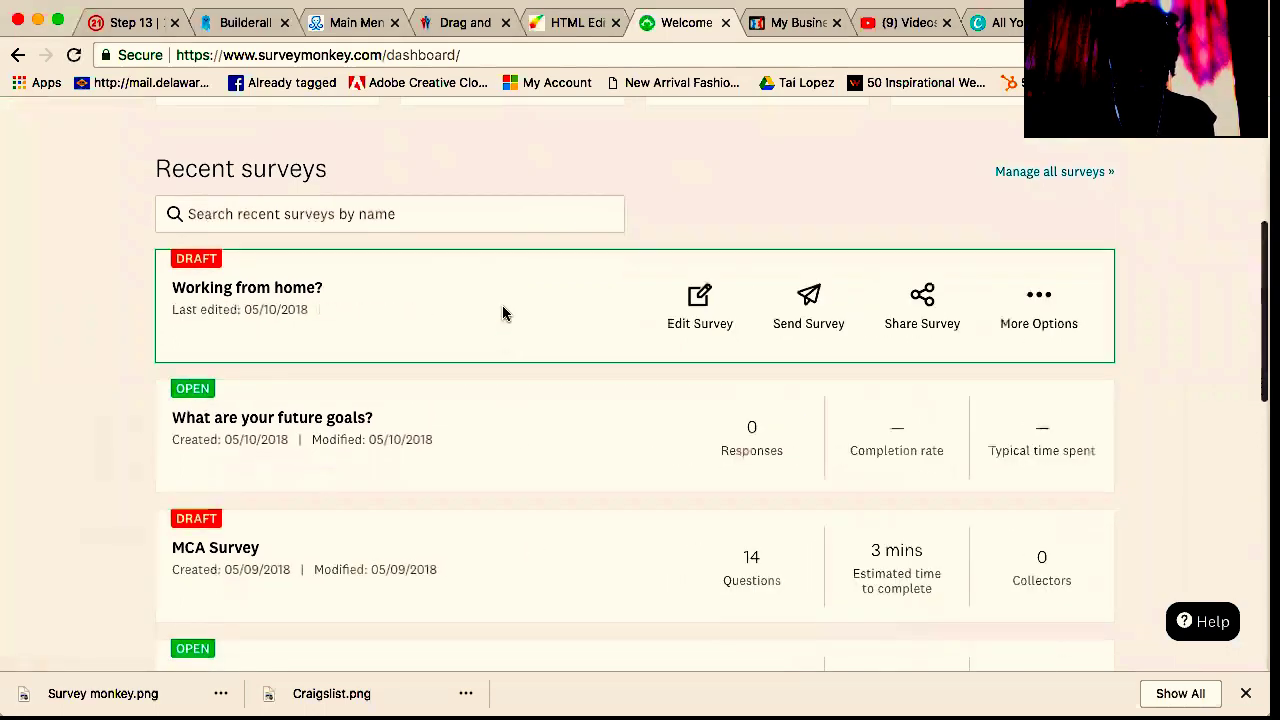
scroll(534, 420, "down", 2)
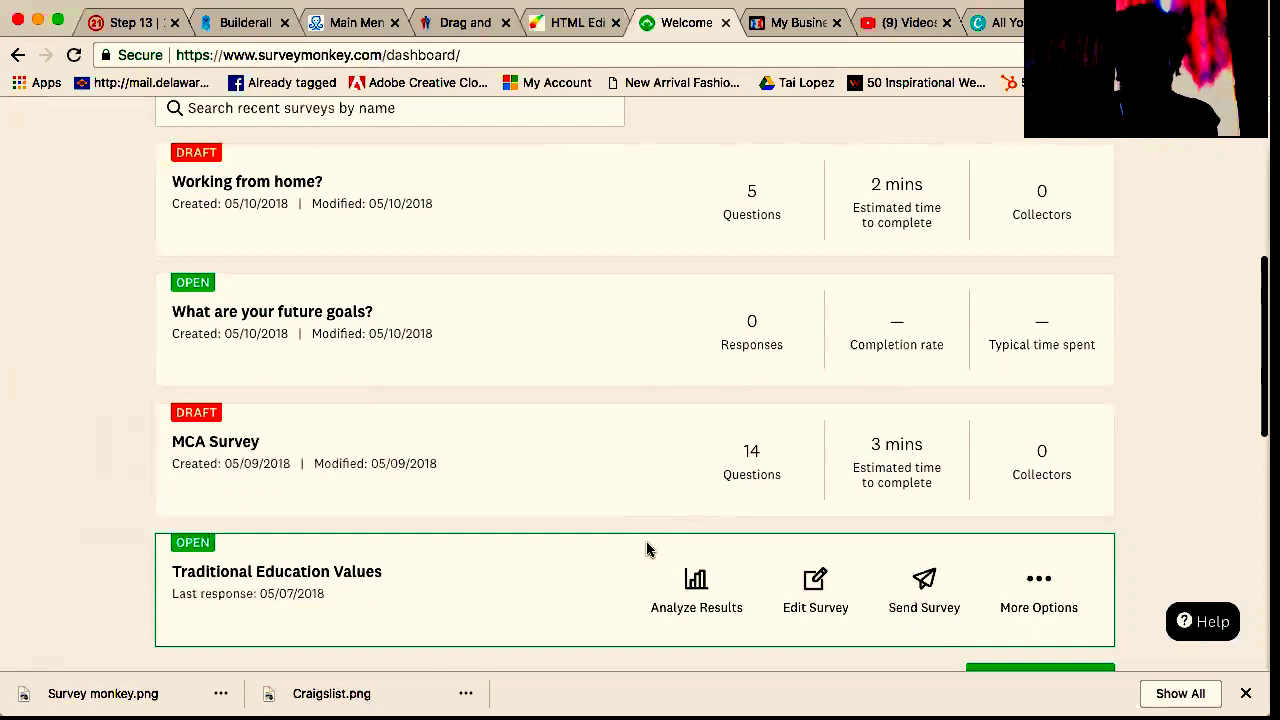
scroll(646, 548, "up", 10)
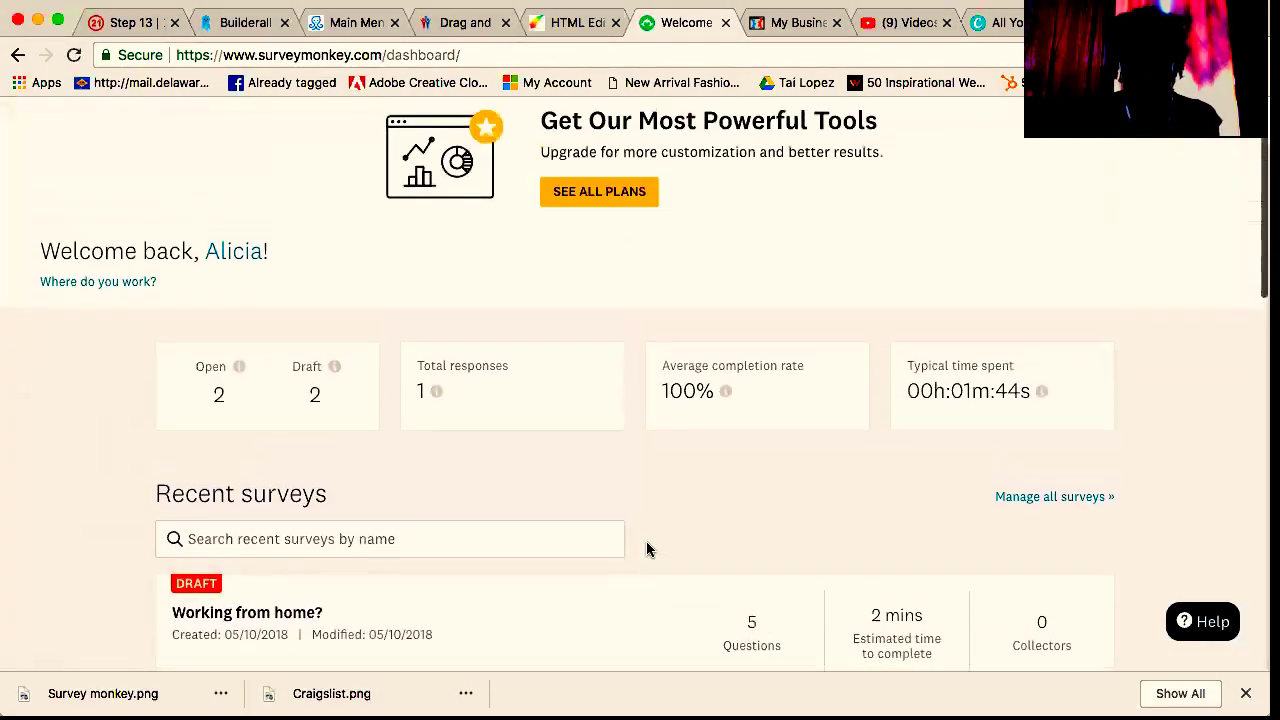
scroll(646, 548, "up", 1)
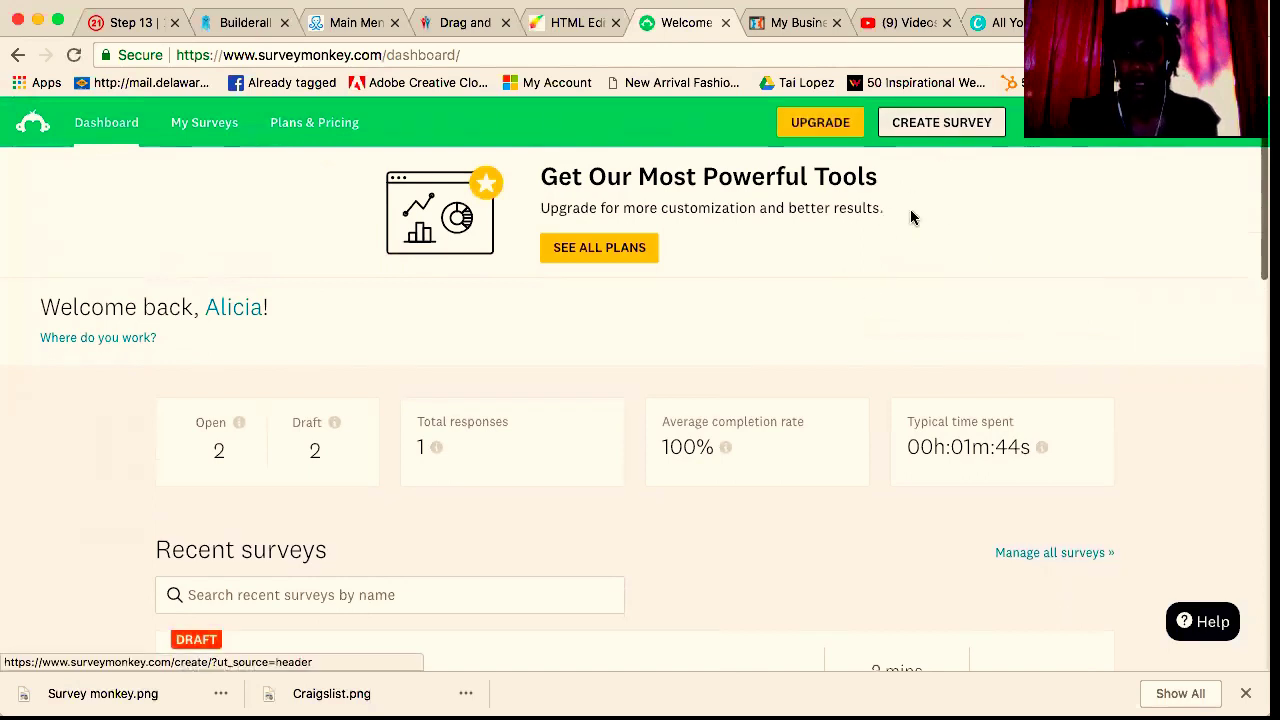
- Begin creating a new survey and look through the most popular survey templates
left_click(953, 125)
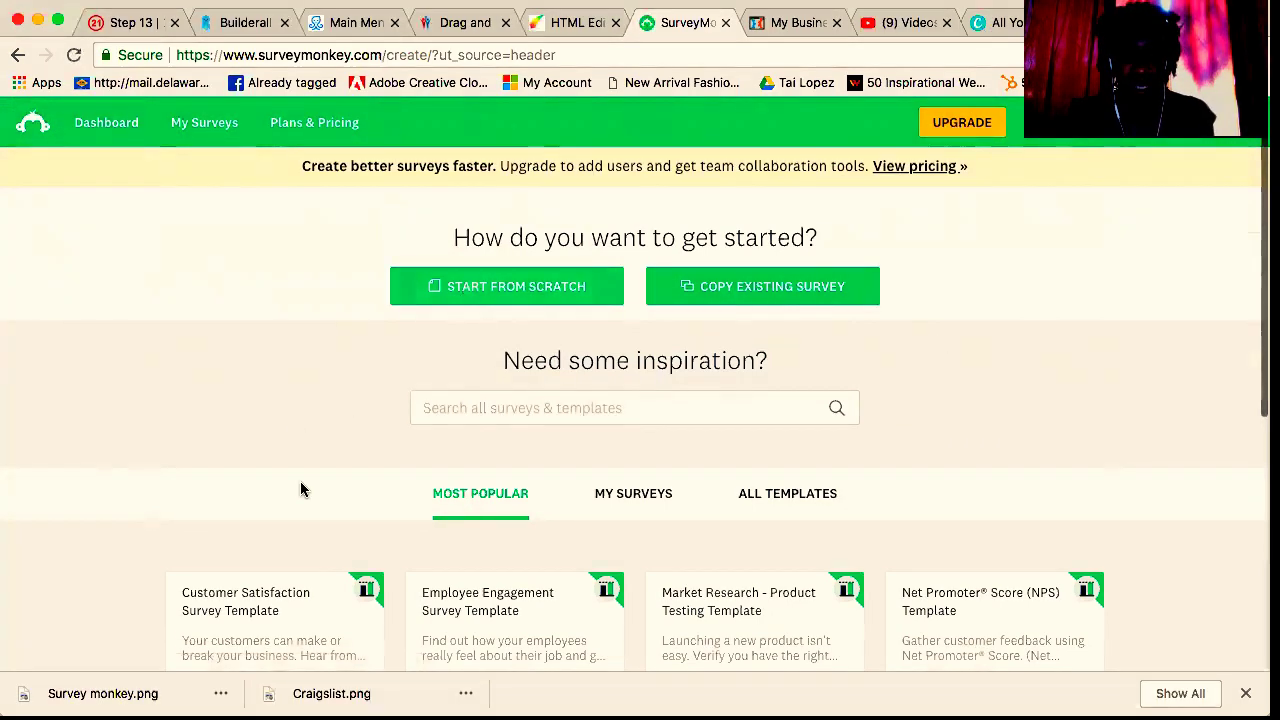
scroll(966, 457, "down", 1)
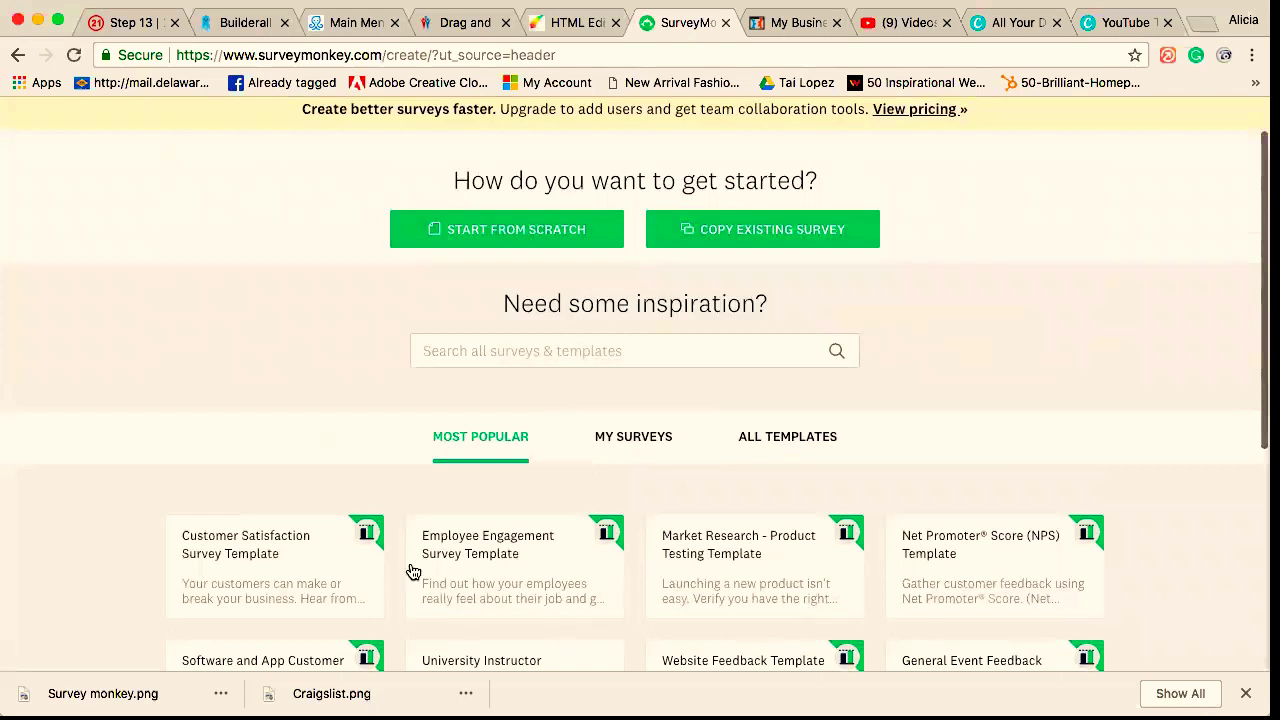
scroll(772, 579, "down", 3)
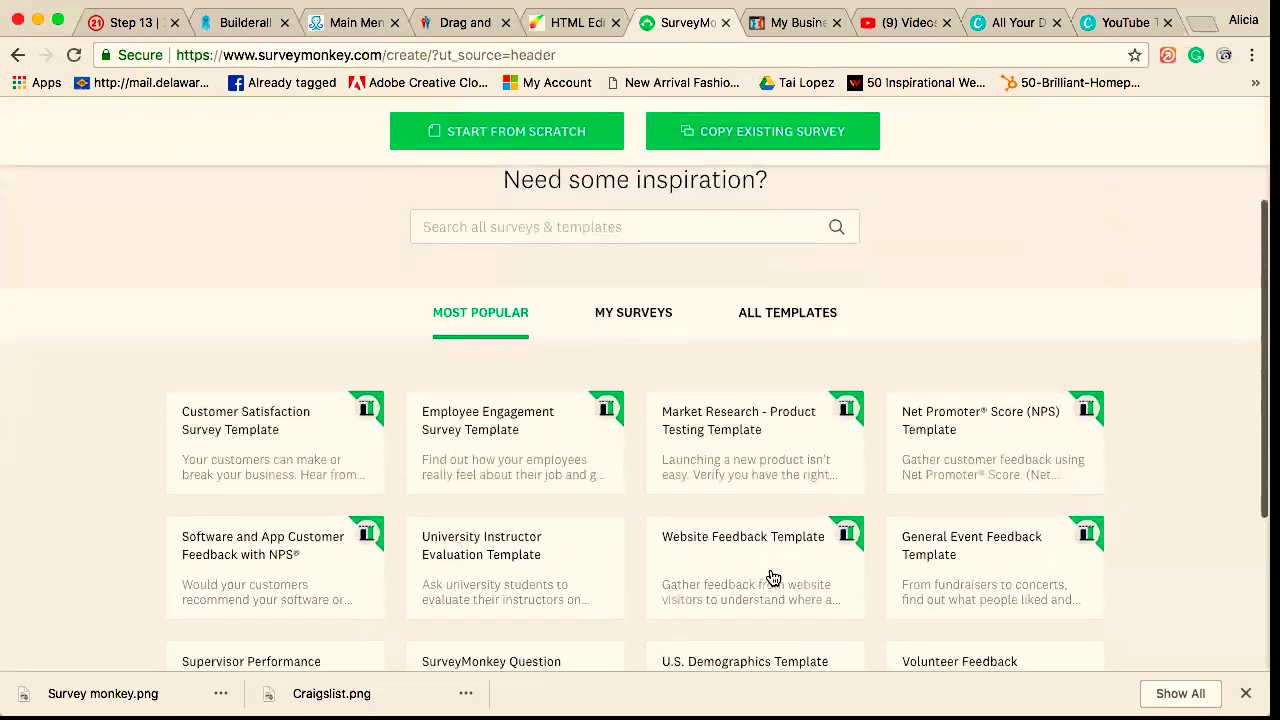
scroll(772, 578, "down", 4)
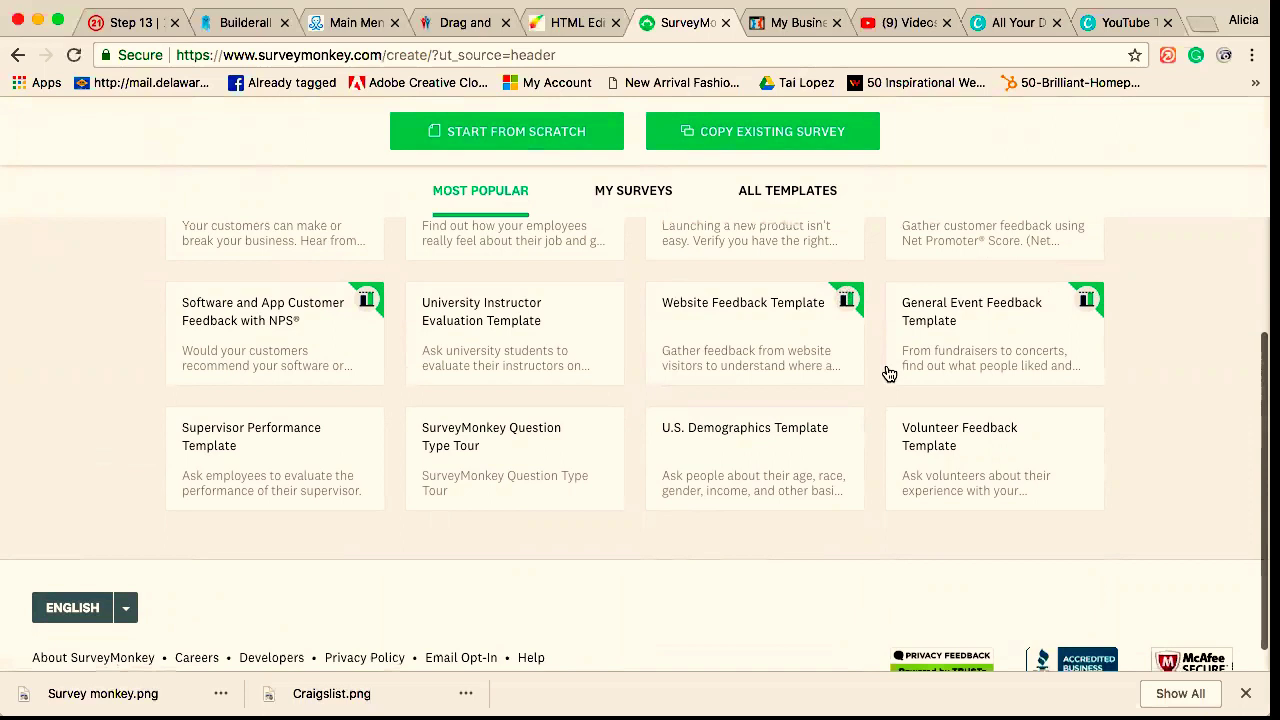
scroll(889, 373, "up", 2)
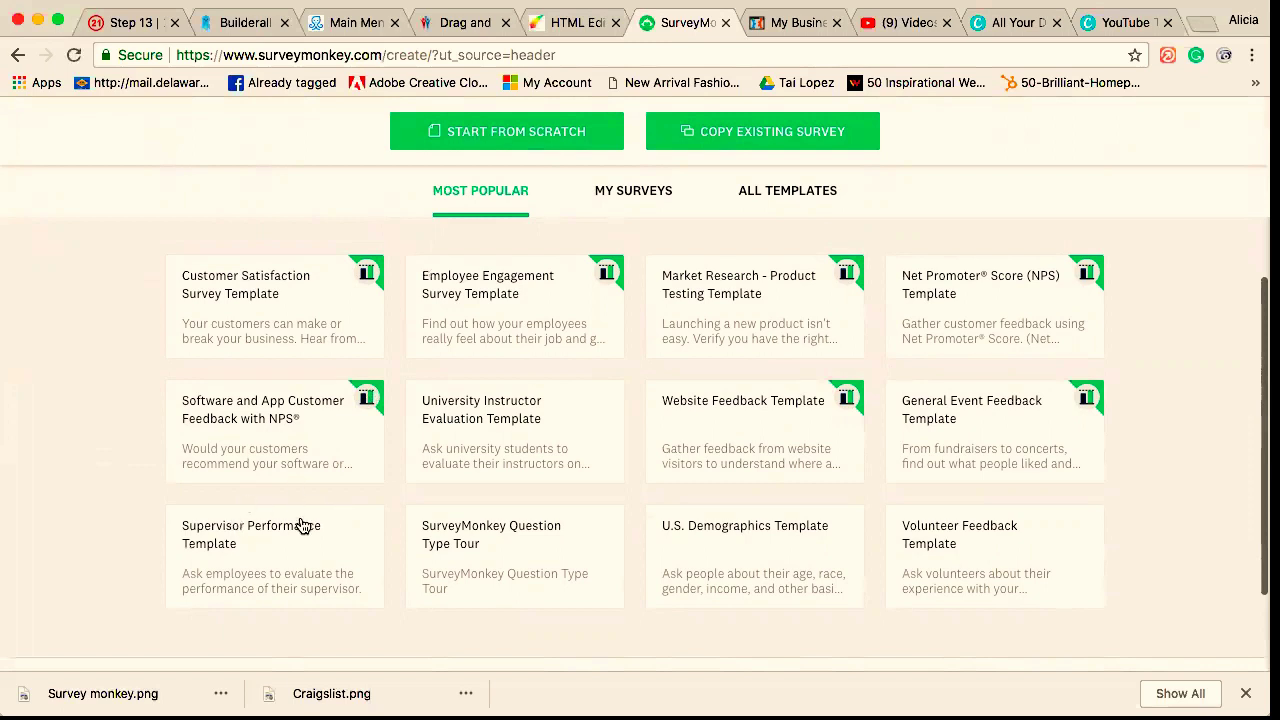
scroll(776, 452, "down", 3)
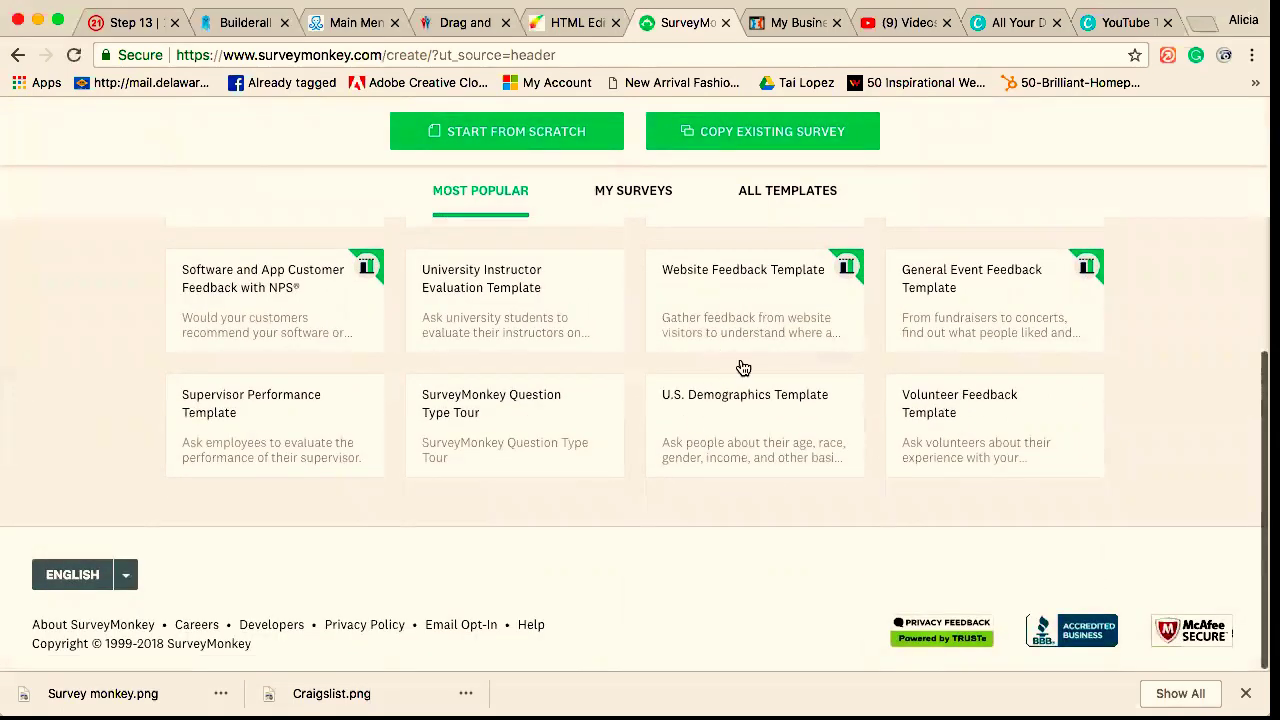
scroll(700, 340, "up", 5)
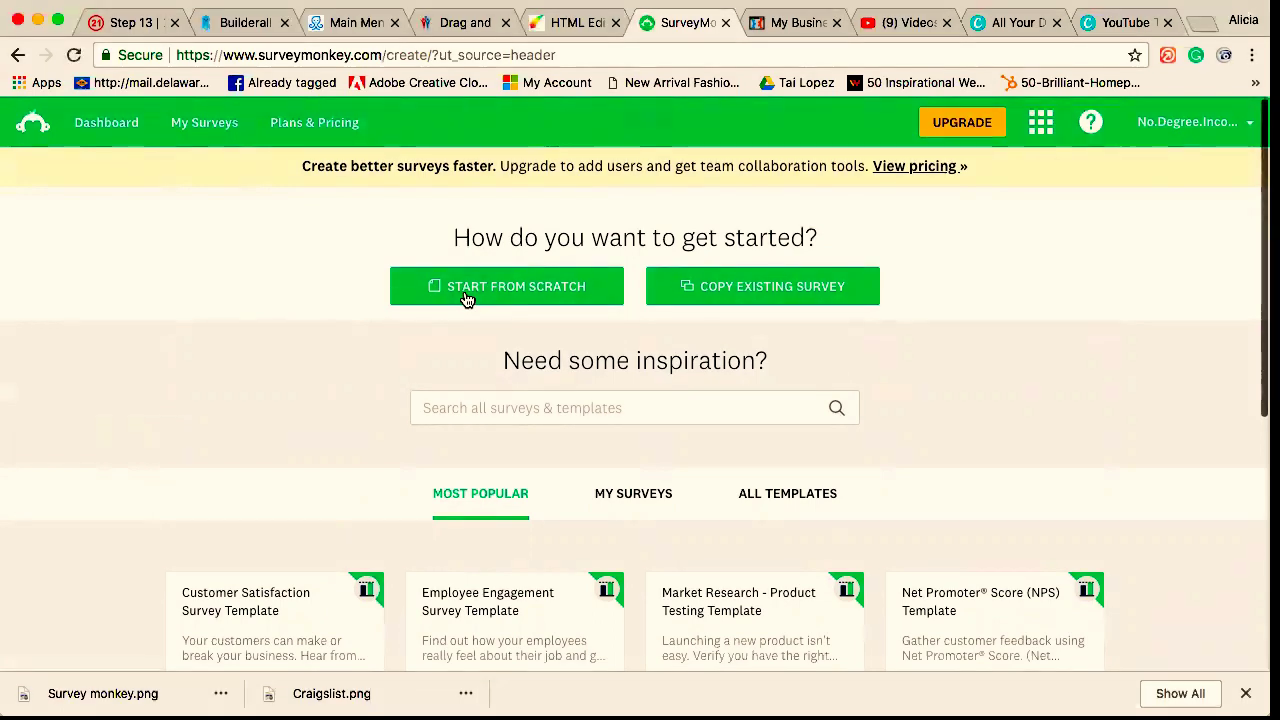
- Create a survey from scratch named "Survey 1" in the Just for Fun category
left_click(465, 290)
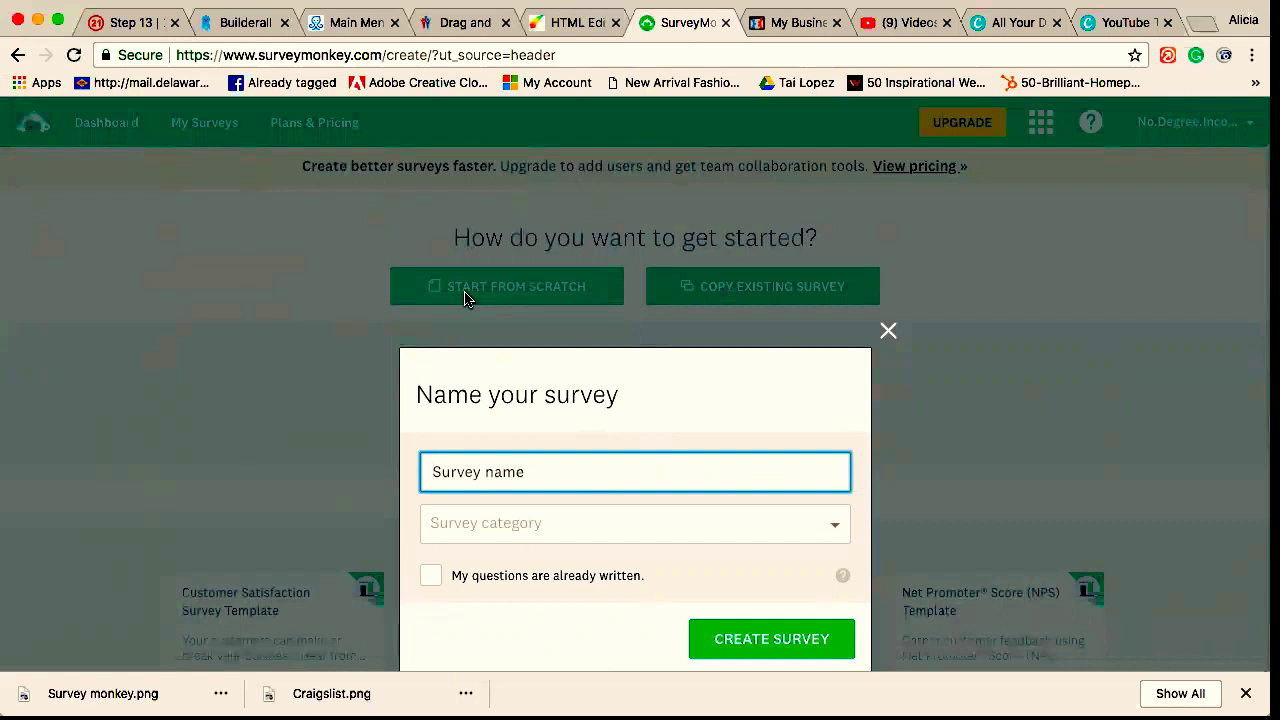
type("Survey 1")
left_click(829, 526)
scroll(735, 562, "down", 1)
scroll(735, 562, "down", 5)
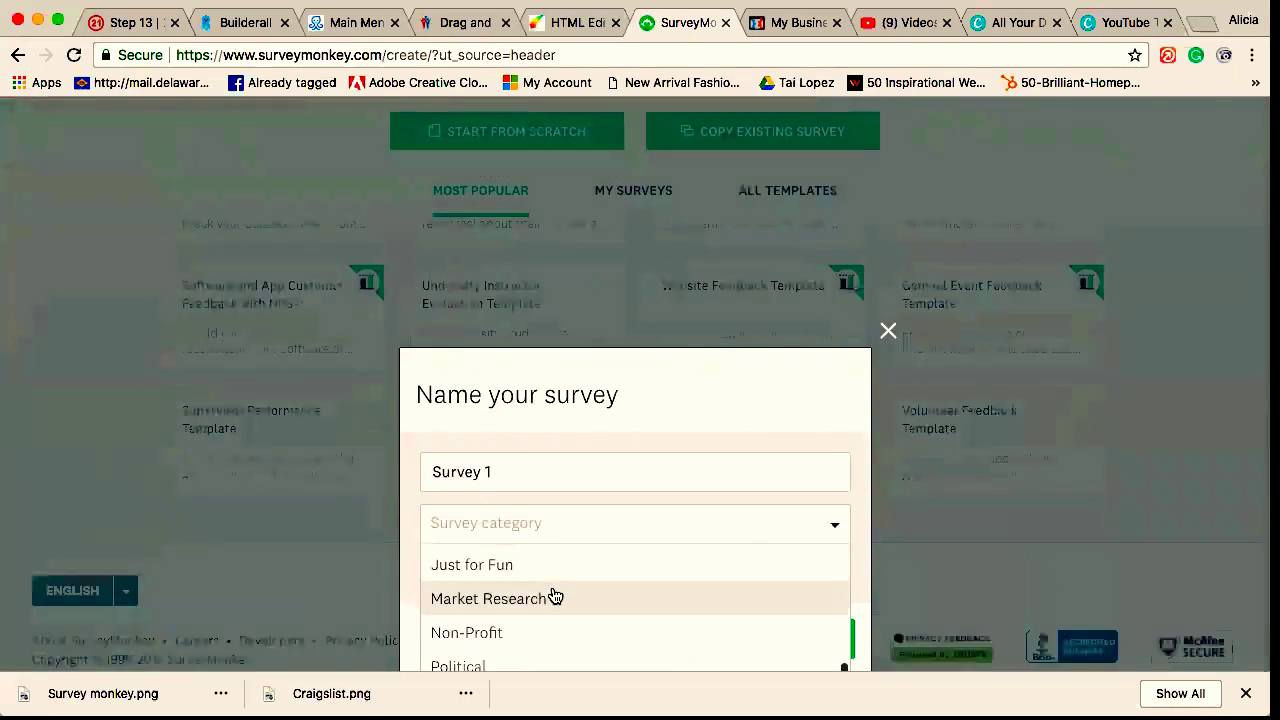
scroll(552, 574, "down", 1)
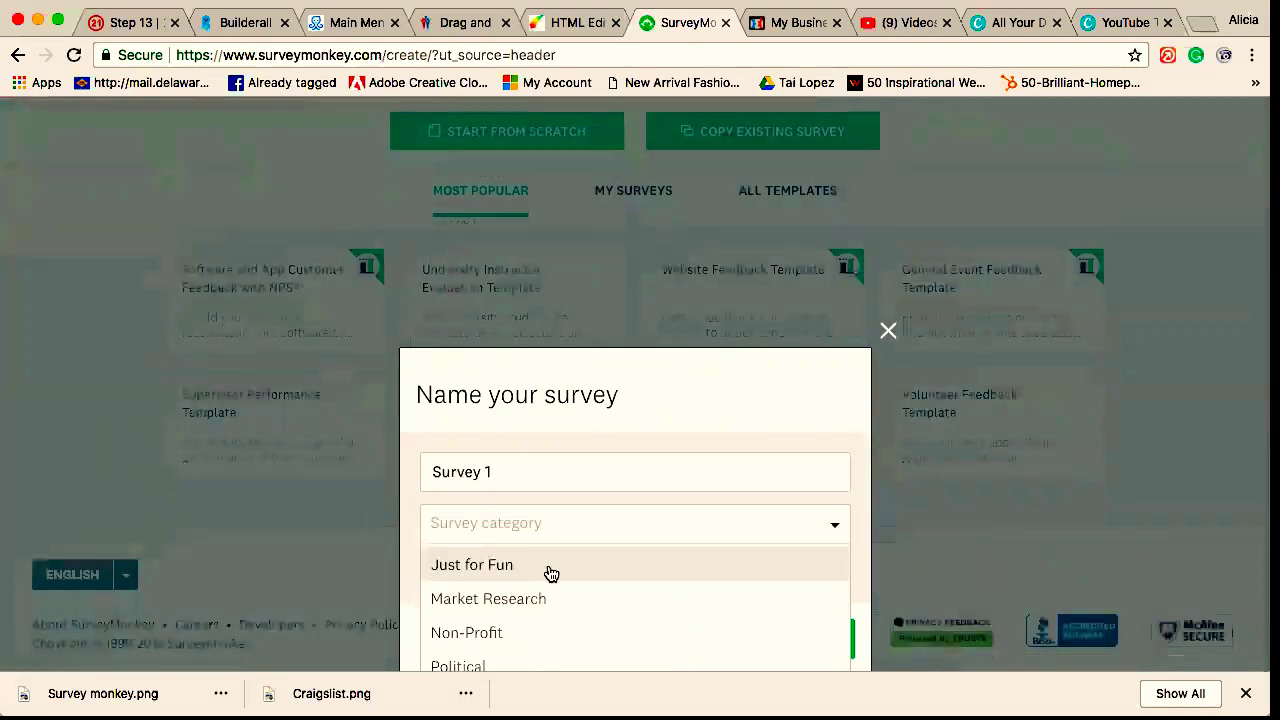
left_click(550, 573)
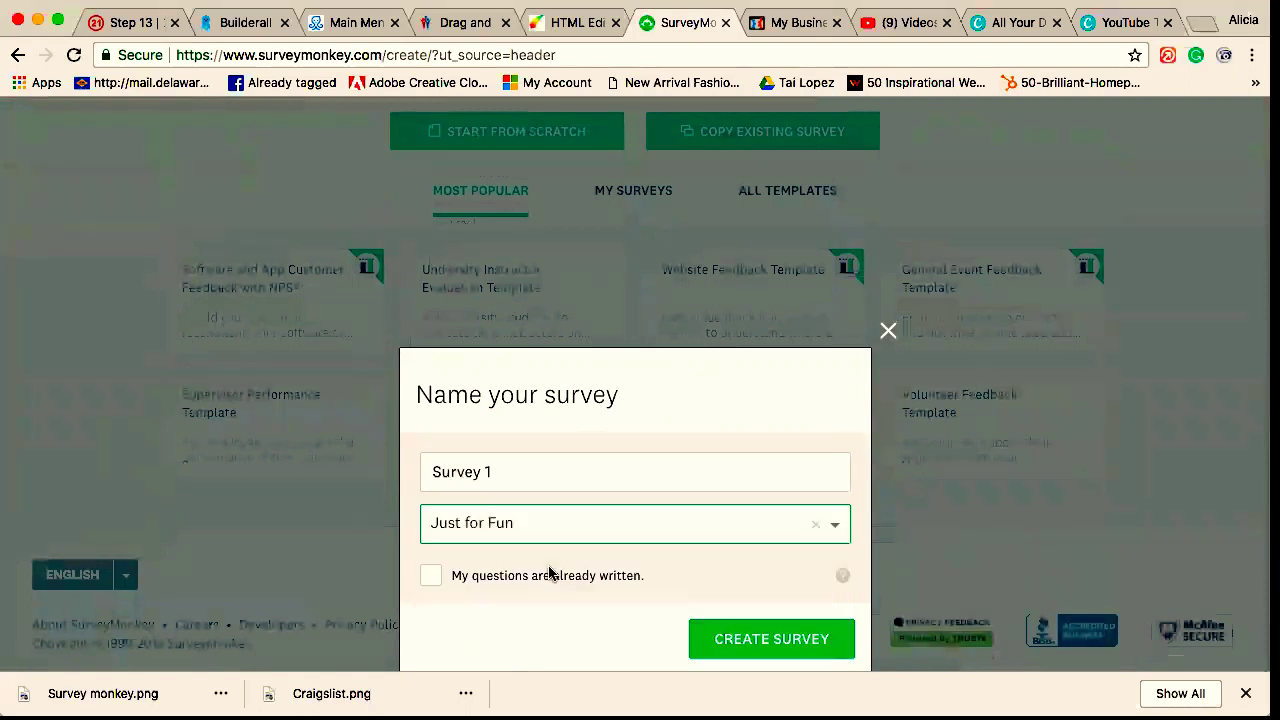
left_click(766, 641)
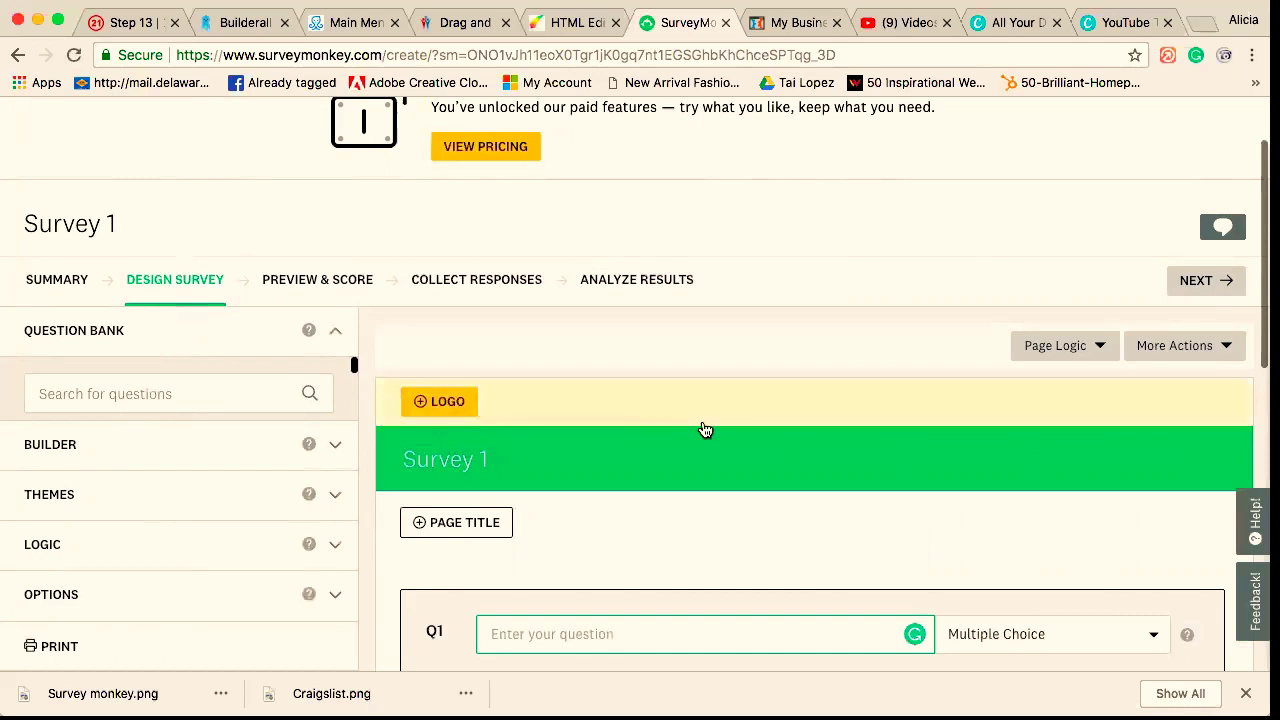
- Open the survey title in the design page header for editing and clear its text
scroll(706, 429, "down", 1)
scroll(705, 429, "down", 2)
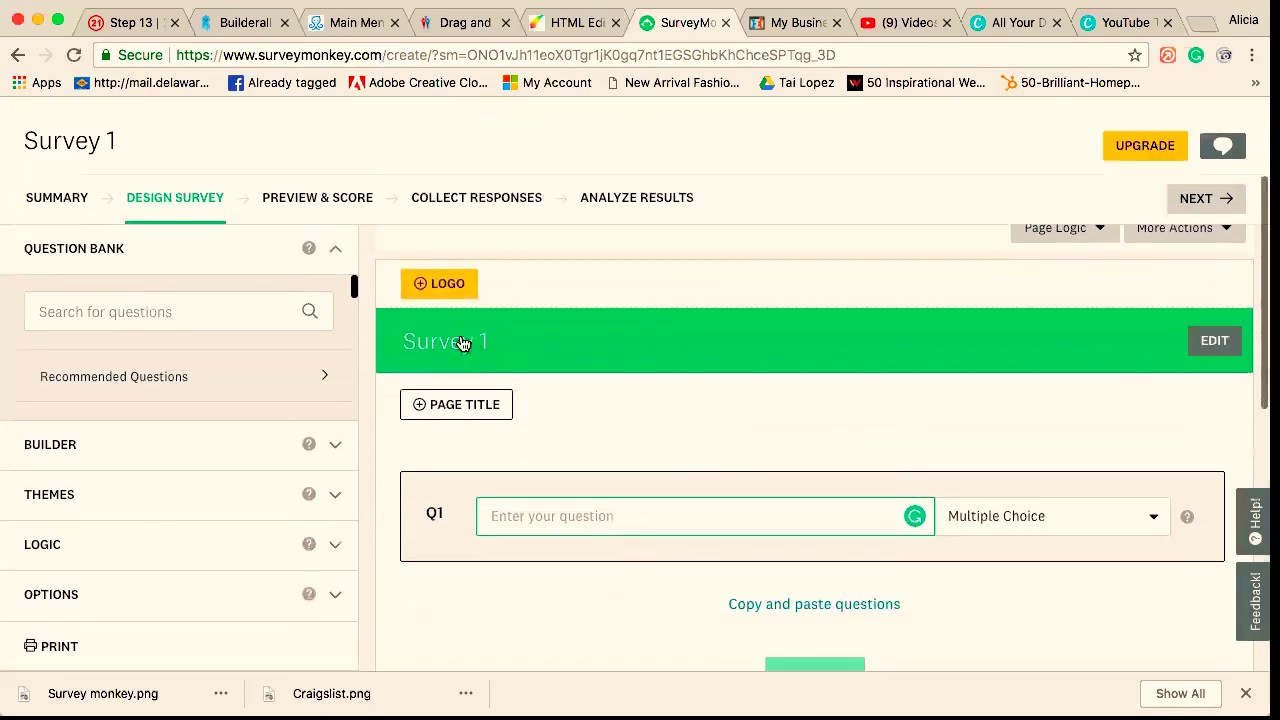
left_click(1214, 341)
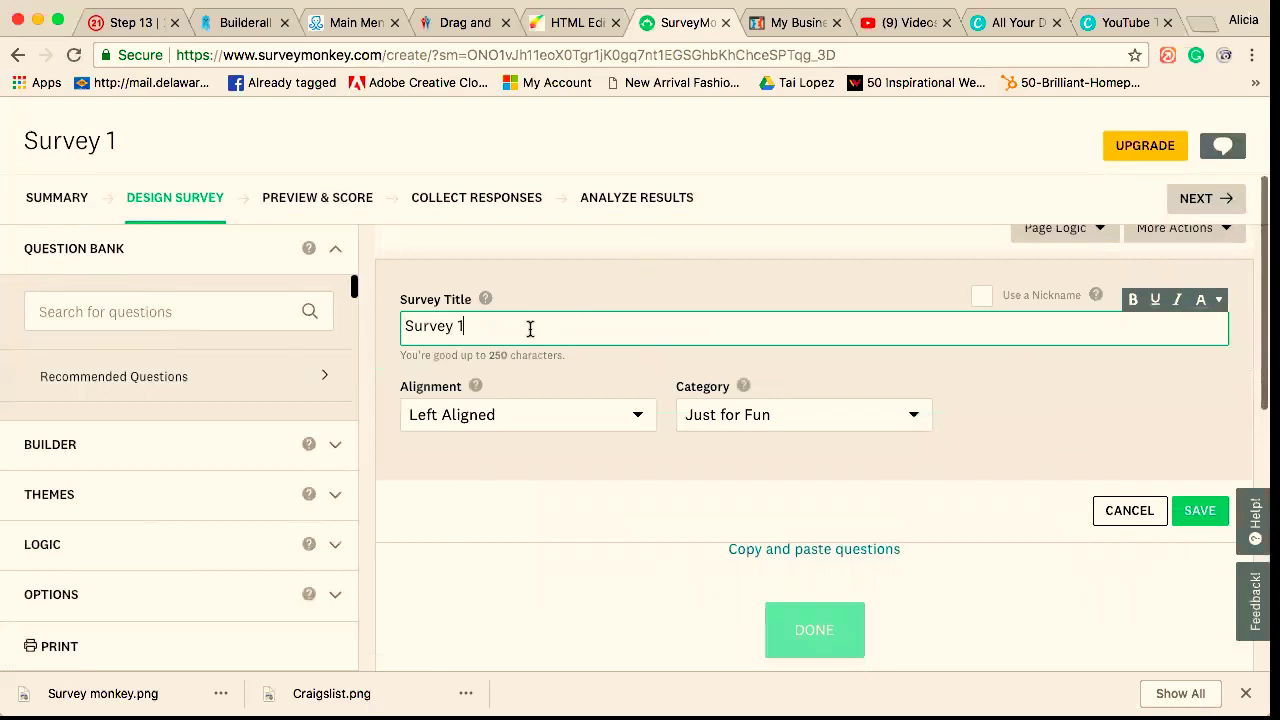
key("BackSpace")
key("BackSpace")
key("BackSpace")
key("BackSpace")
key("BackSpace")
key("BackSpace")
key("BackSpace")
key("BackSpace")
type("Would you benefit for")
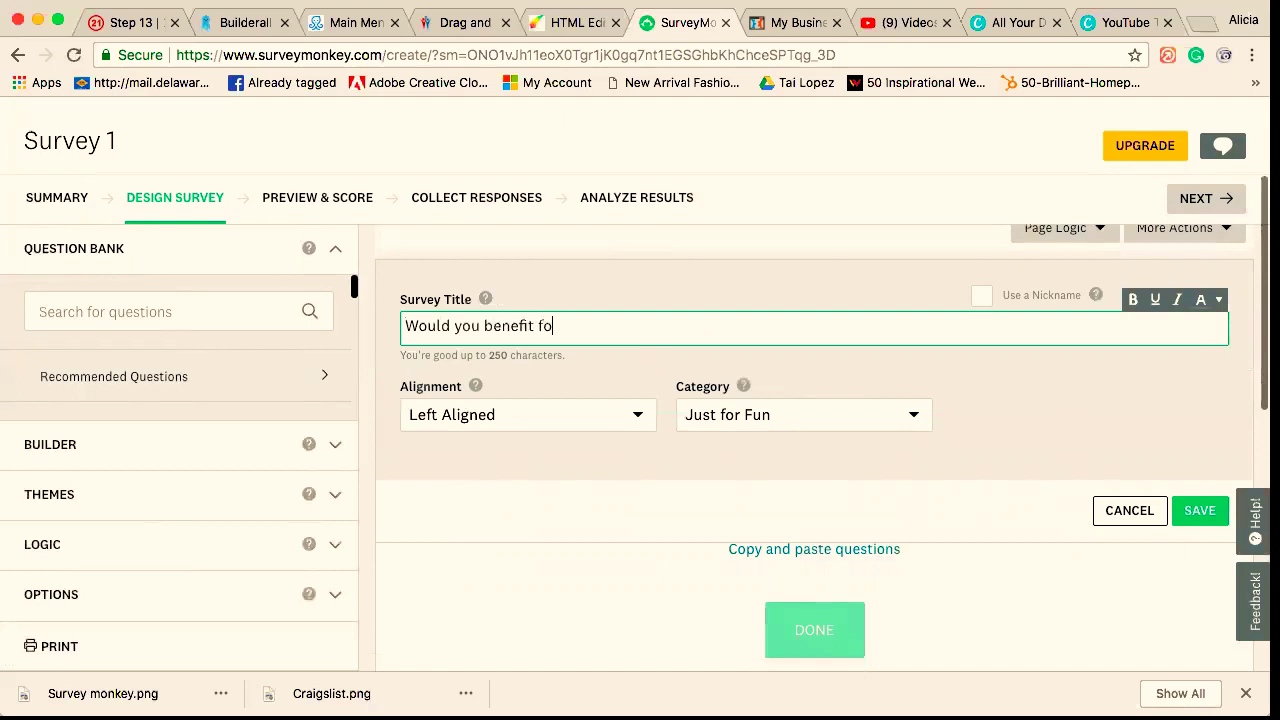
key("BackSpace")
key("BackSpace")
key("BackSpace")
key("BackSpace")
key("BackSpace")
key("BackSpace")
key("BackSpace")
key("BackSpace")
key("BackSpace")
key("BackSpace")
key("BackSpace")
key("BackSpace")
key("BackSpace")
key("BackSpace")
key("BackSpace")
key("BackSpace")
key("BackSpace")
key("BackSpace")
key("BackSpace")
key("BackSpace")
key("BackSpace")
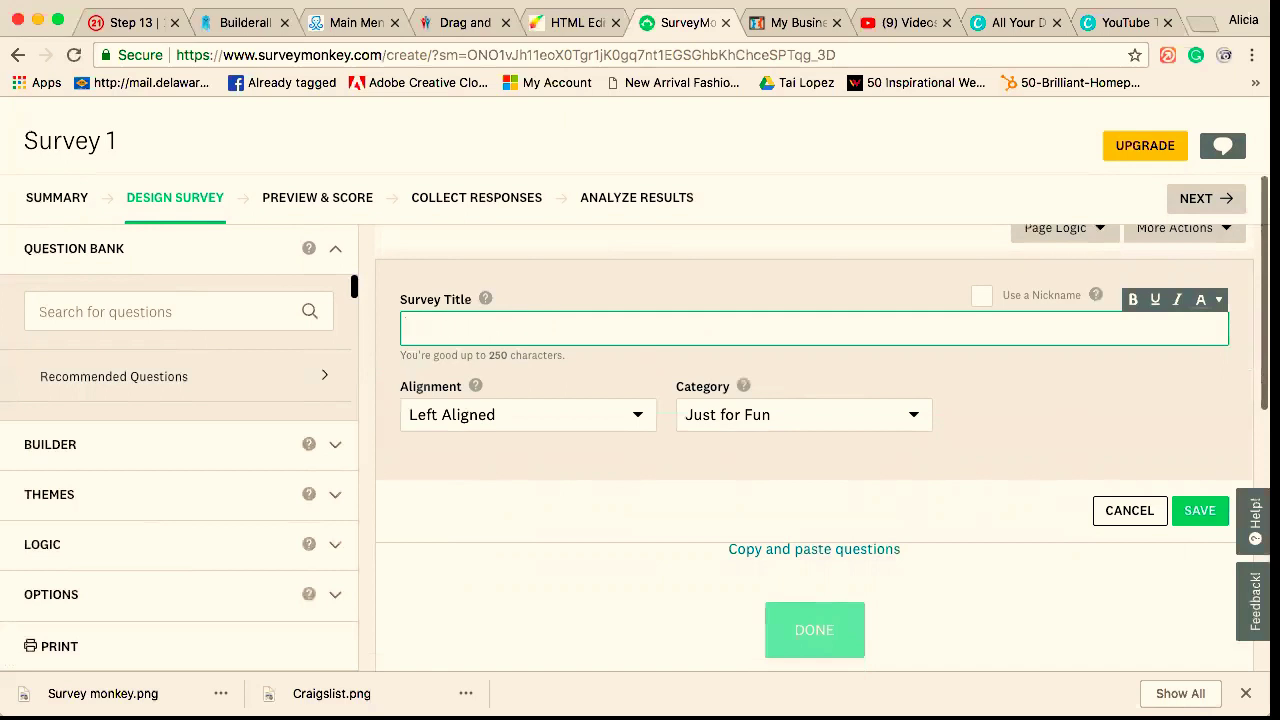
- Set the survey title to "Could you be the next millionaire?", make it center aligned and save it
type("Could you be the next ")
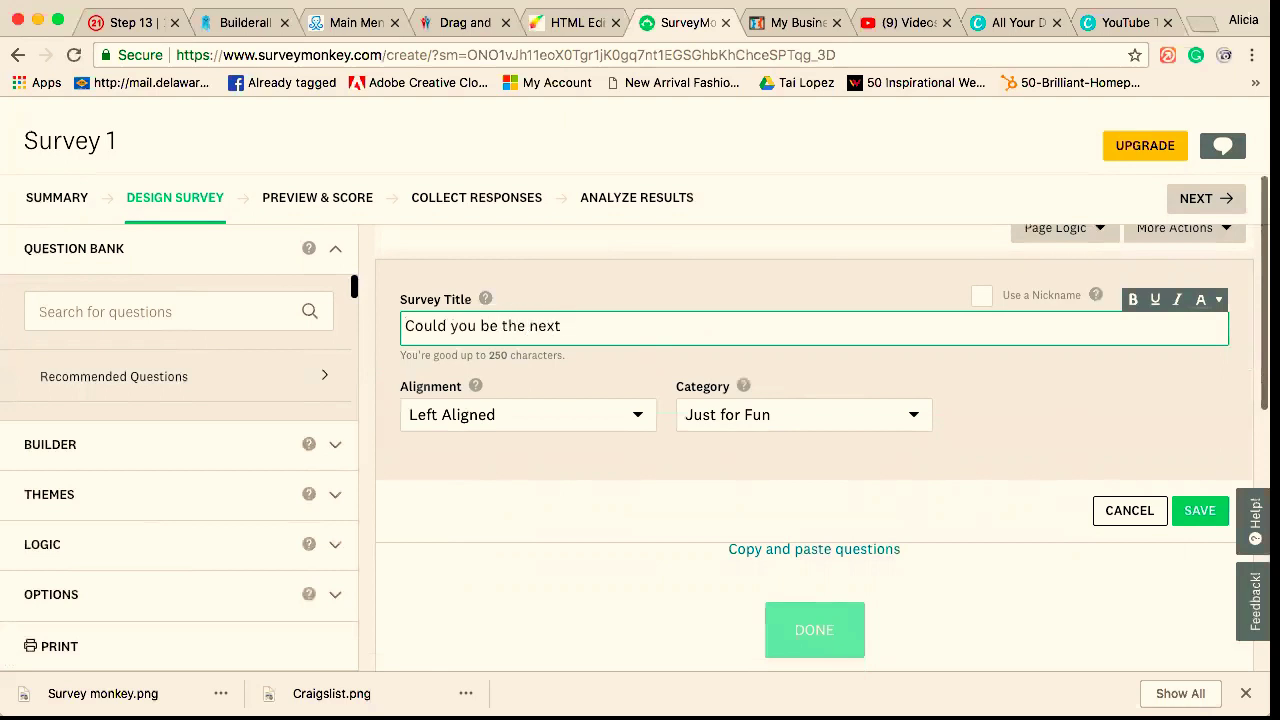
type("millionaire?")
left_click(637, 418)
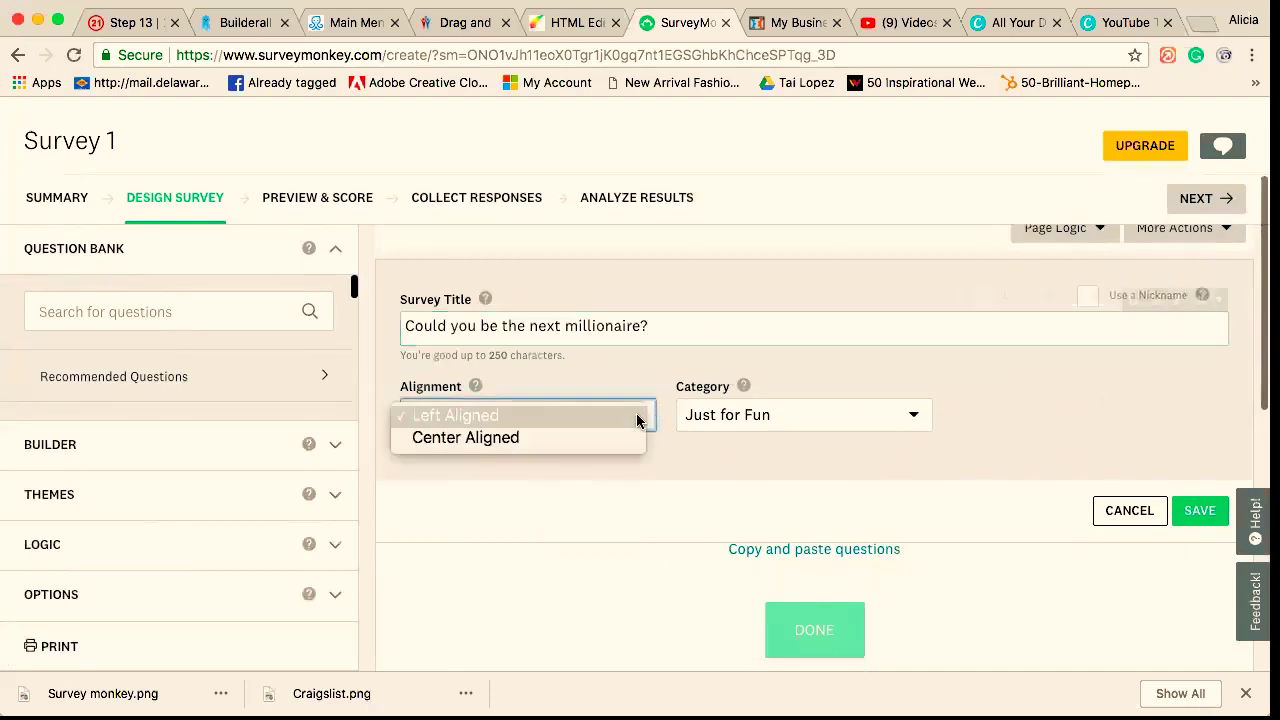
left_click(584, 439)
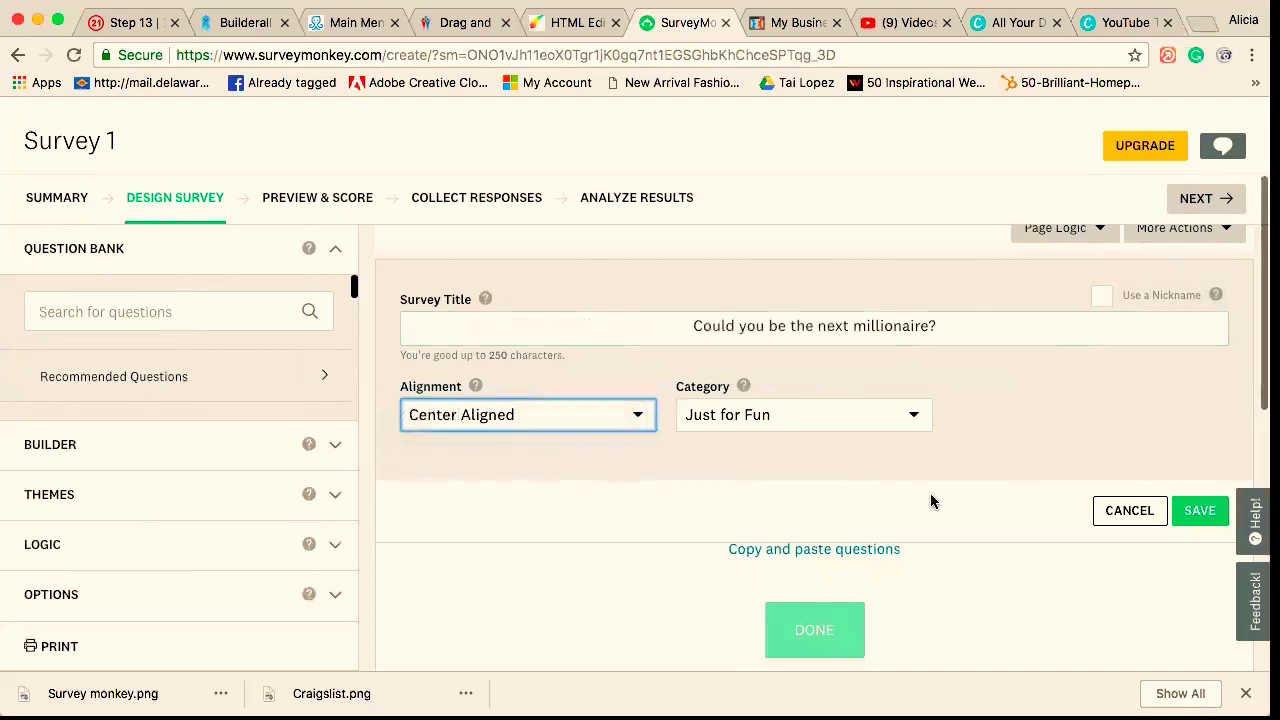
left_click(1201, 512)
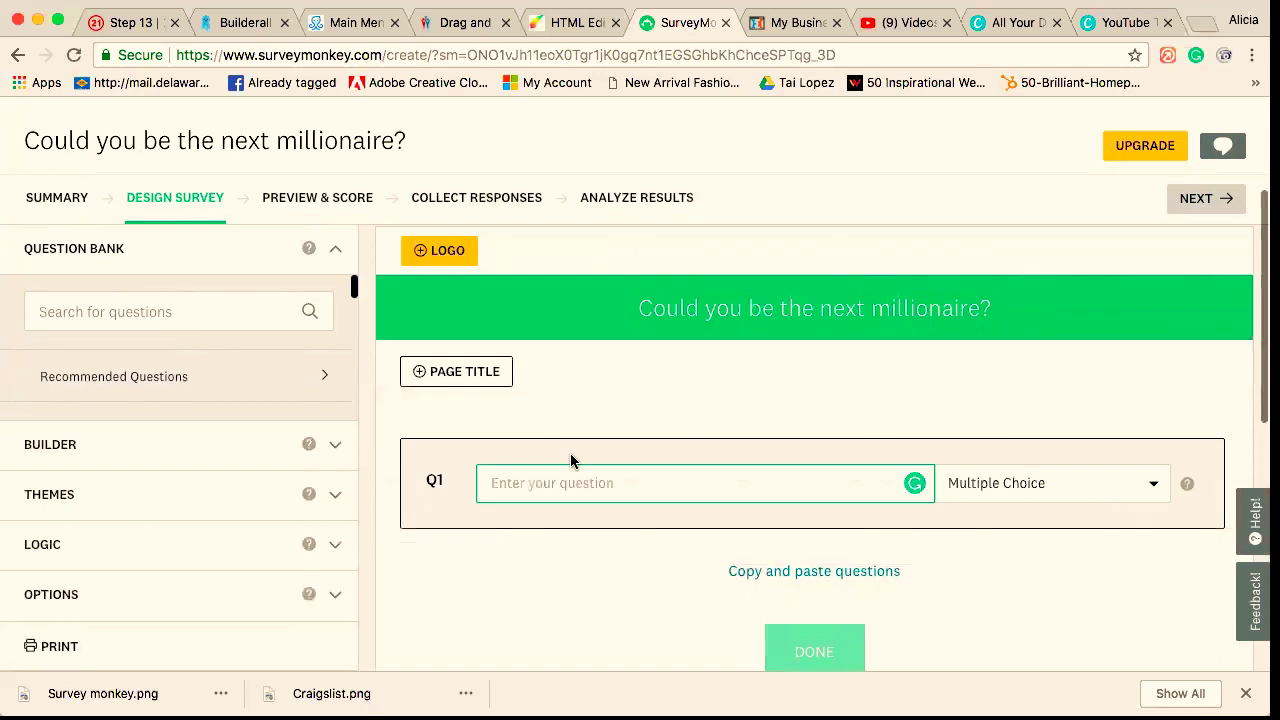
- Enter "Are you someone who see opportunity in almost everything?" as the text of question 1
type("Are y")
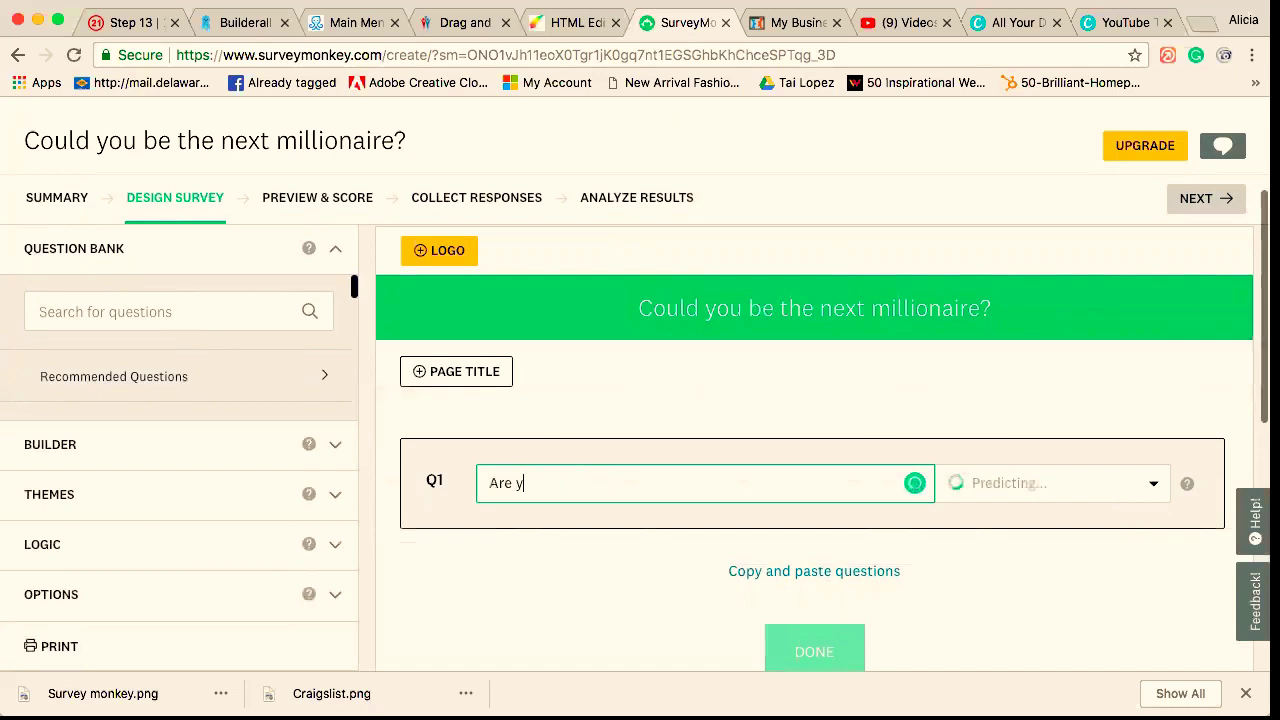
type("ou someone who")
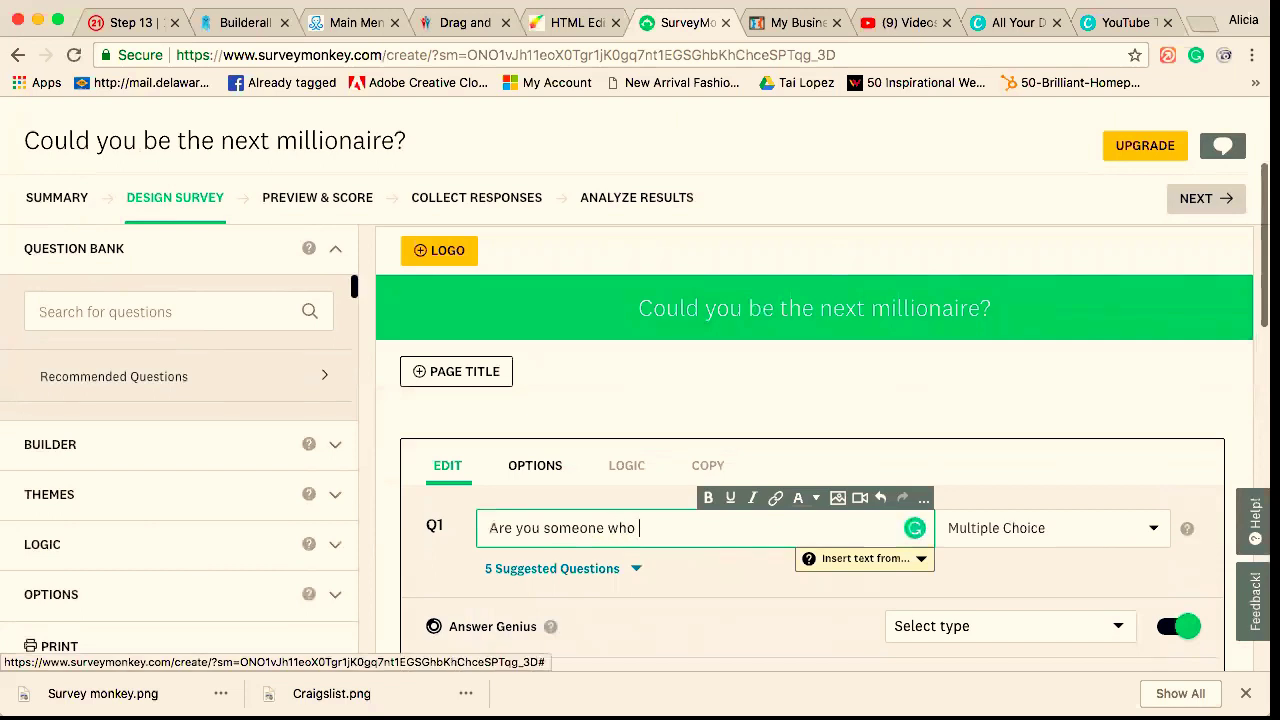
type(" see opportunity")
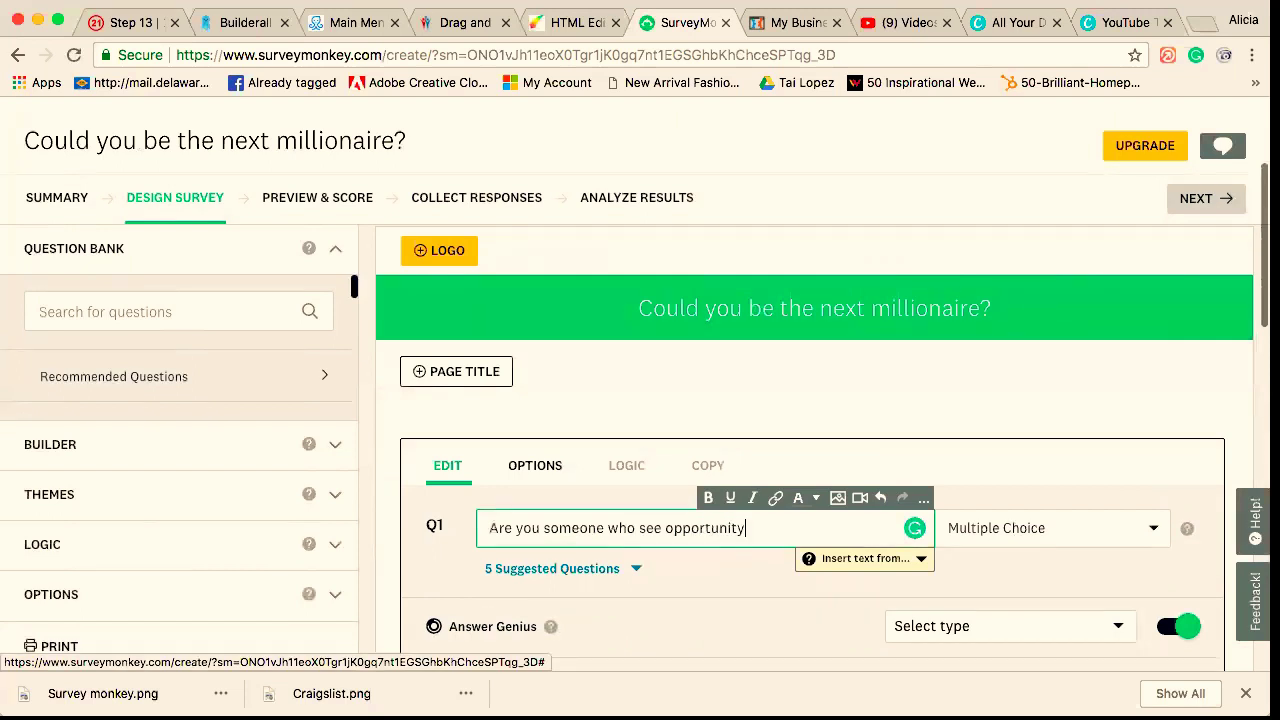
type(" in al")
type("most every")
type("one")
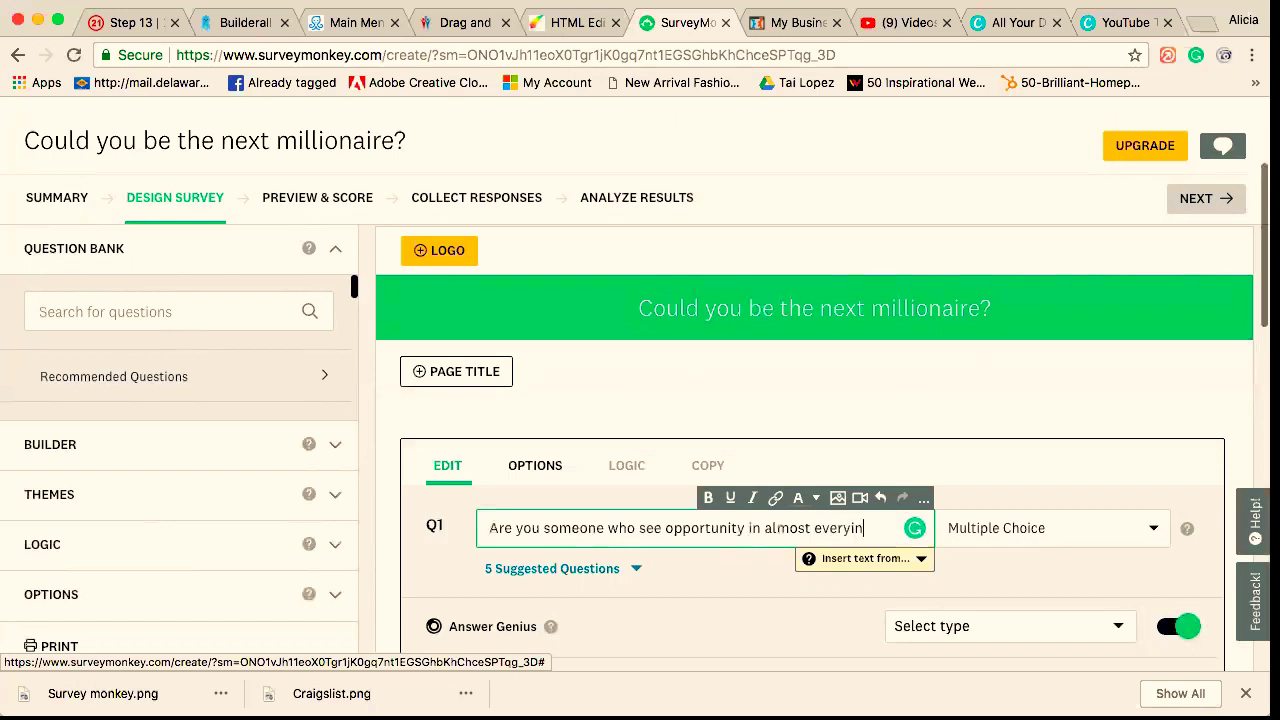
key("BackSpace")
key("BackSpace")
key("BackSpace")
type("thing?")
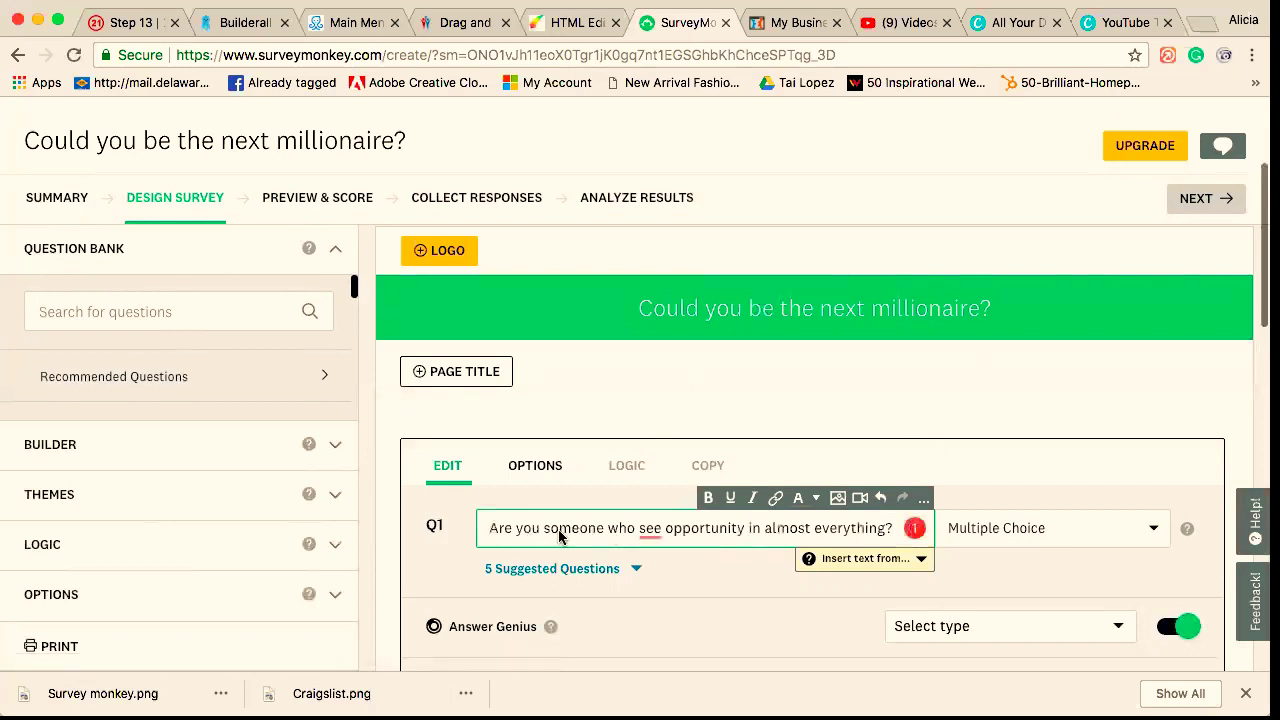
- Accept the suggested grammar correction "sees" in the question 1 text and leave the text field
mouse_move(655, 535)
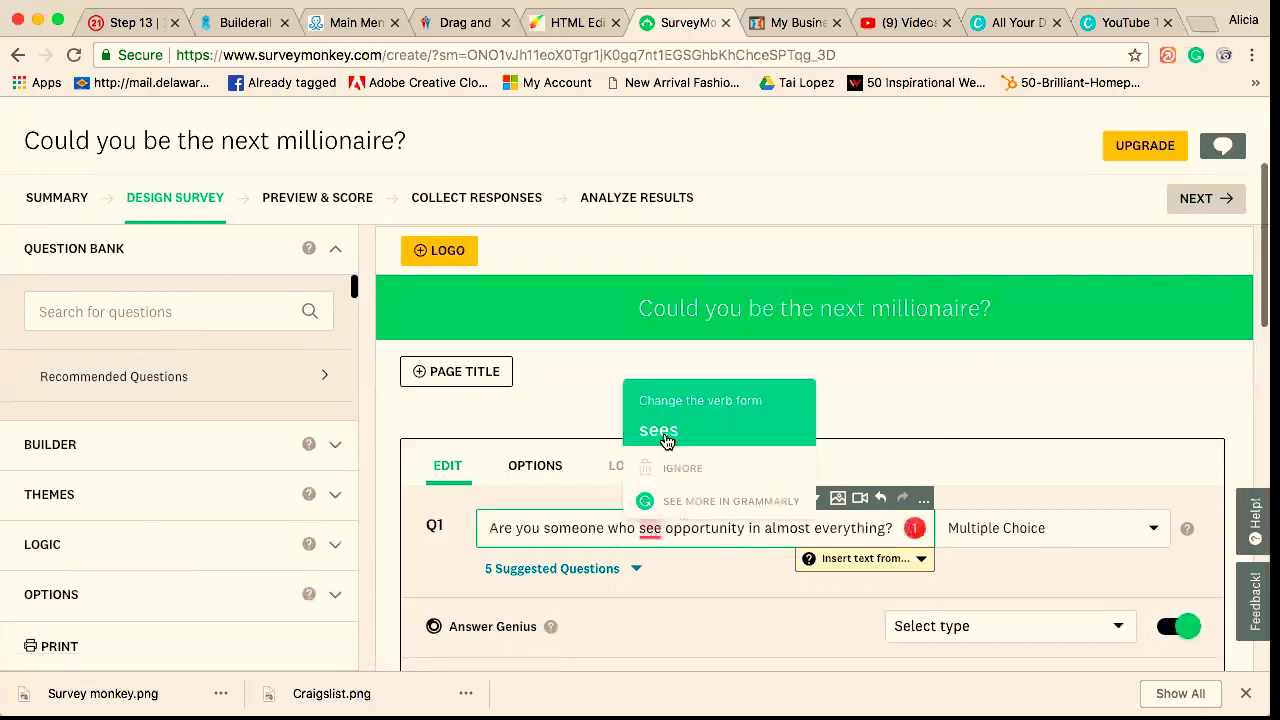
left_click(658, 430)
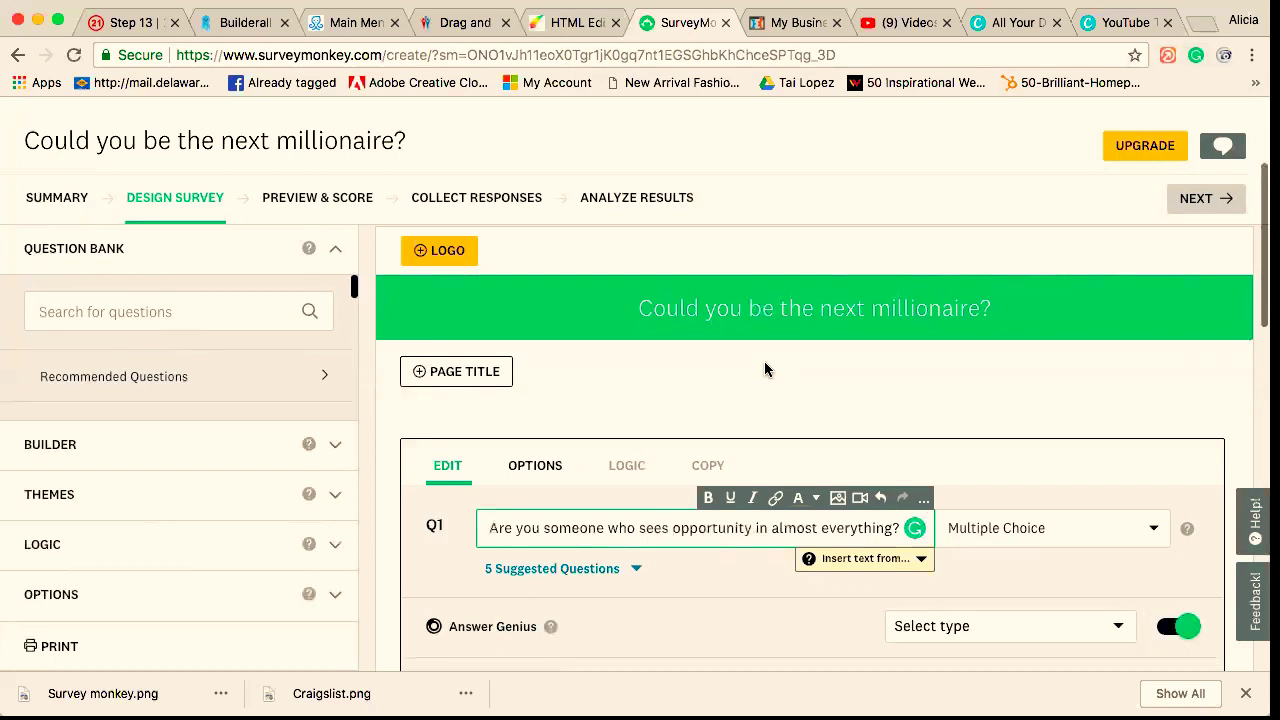
left_click(991, 417)
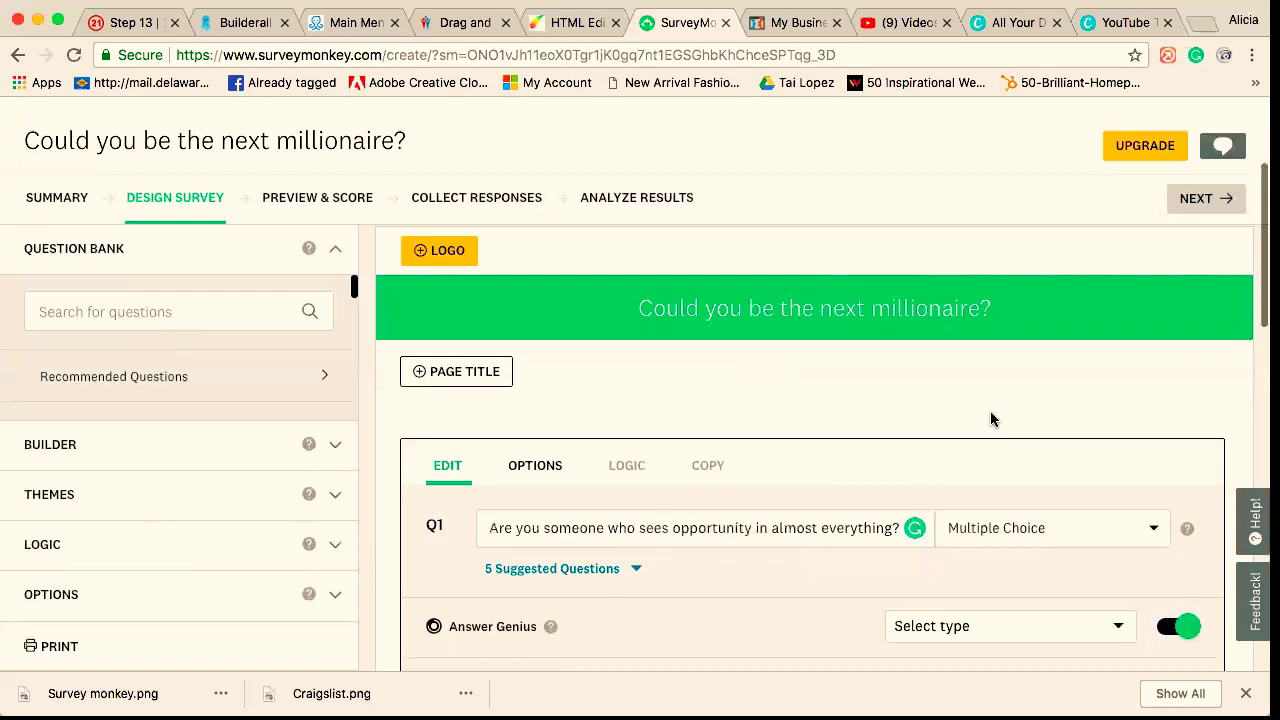
- Examine the Answer Genius answer types and the suggested questions offered for question 1
scroll(1000, 383, "down", 1)
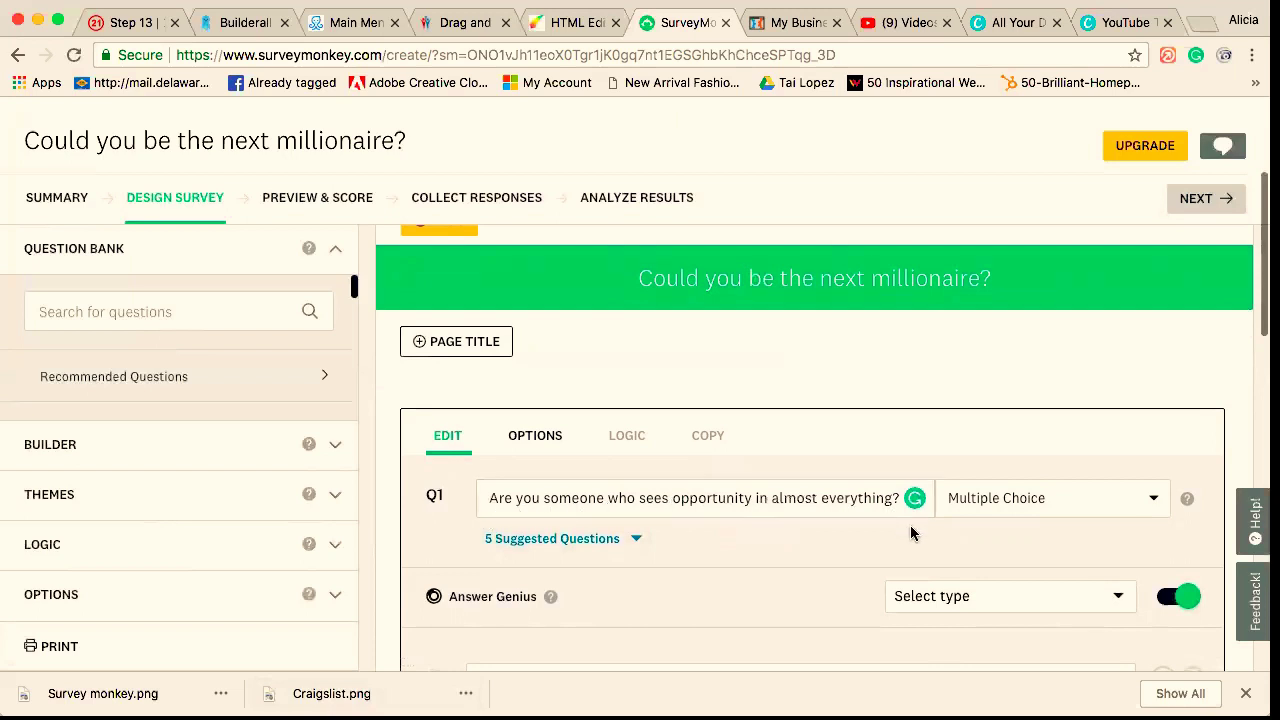
scroll(849, 549, "down", 1)
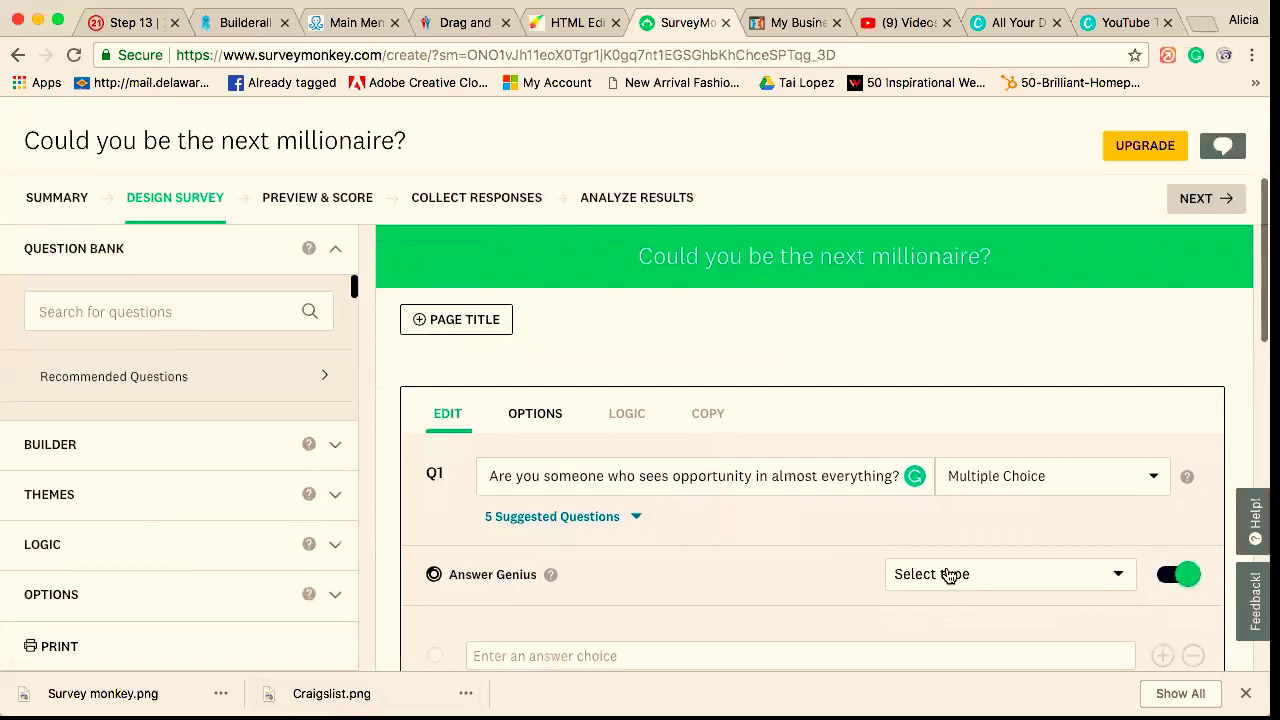
left_click(1118, 577)
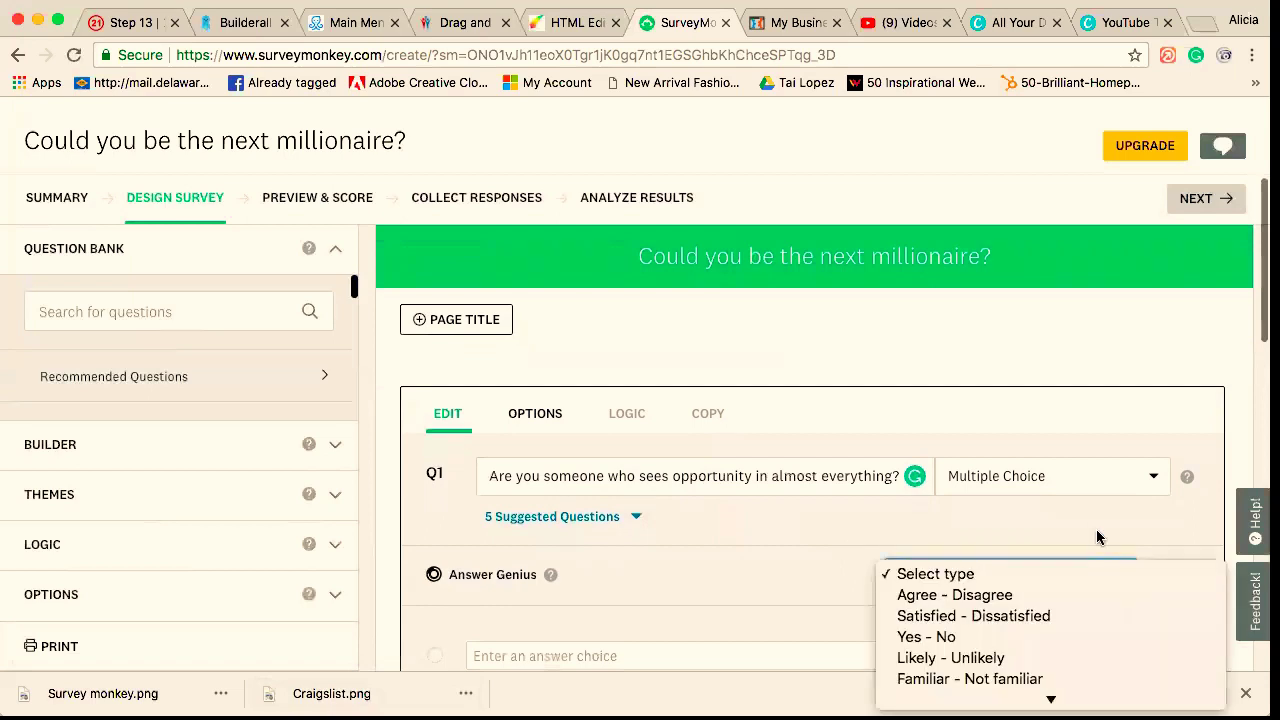
scroll(1046, 629, "down", 3)
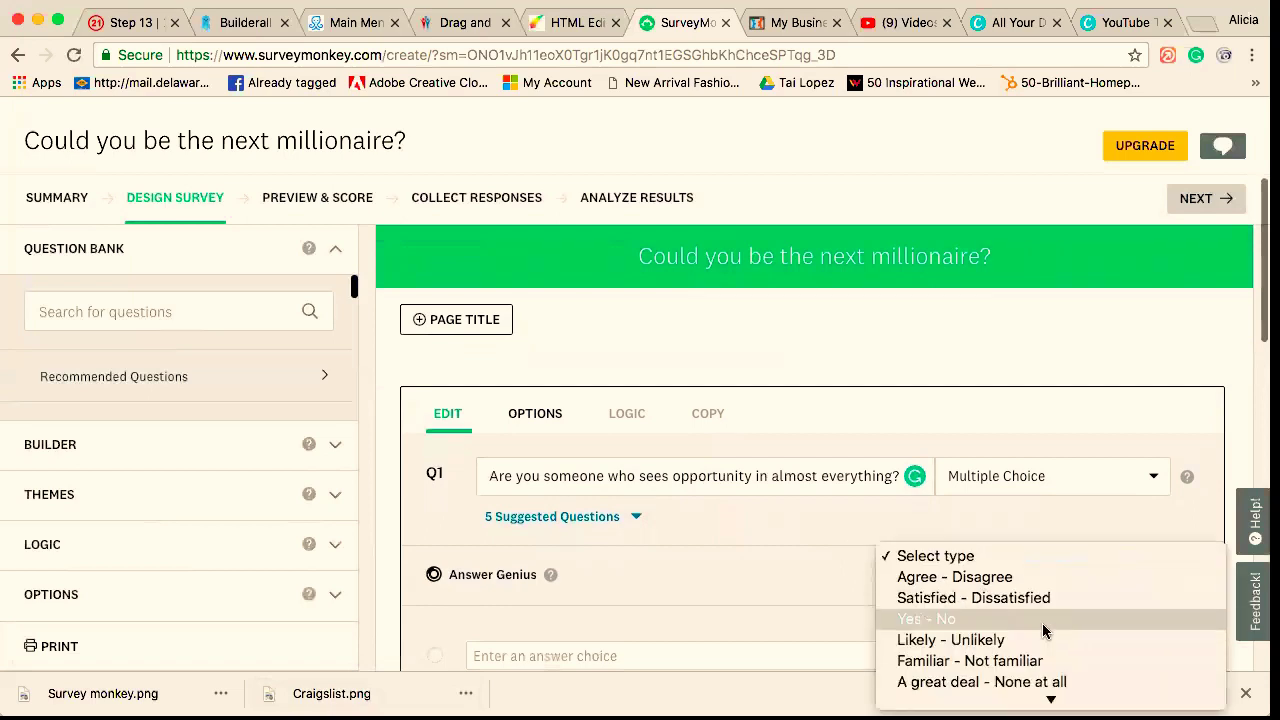
left_click(772, 571)
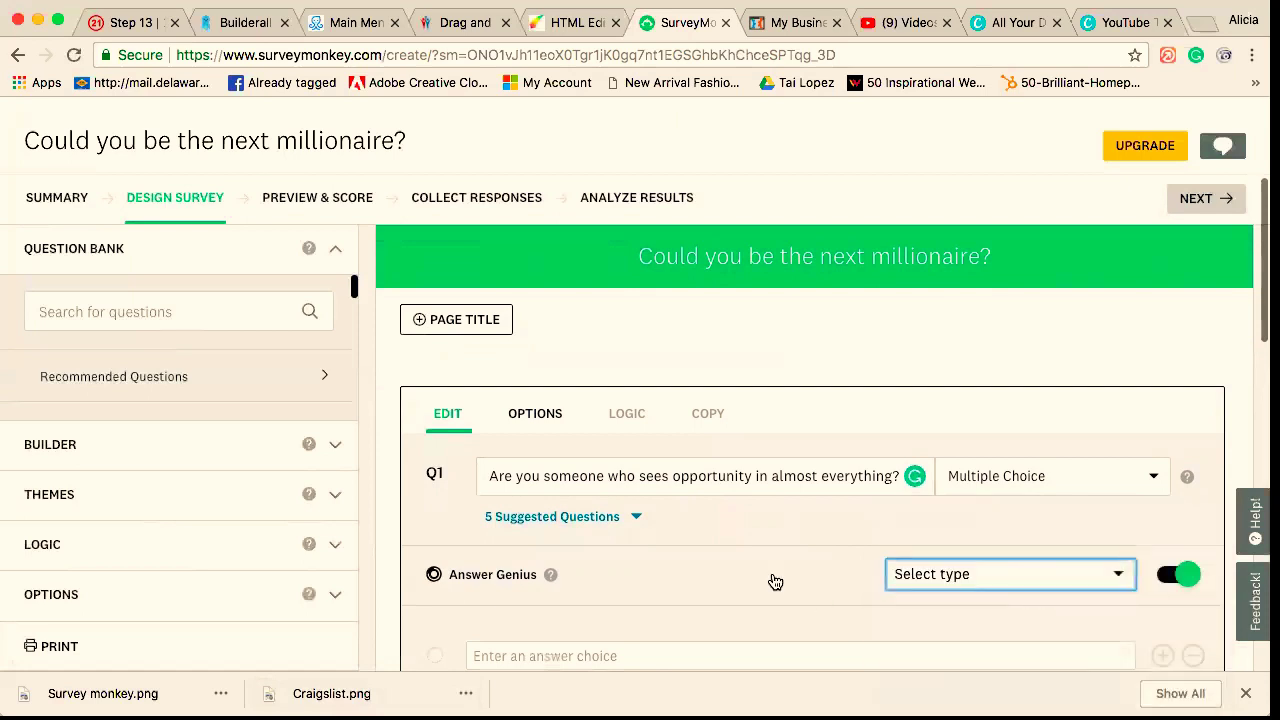
left_click(634, 519)
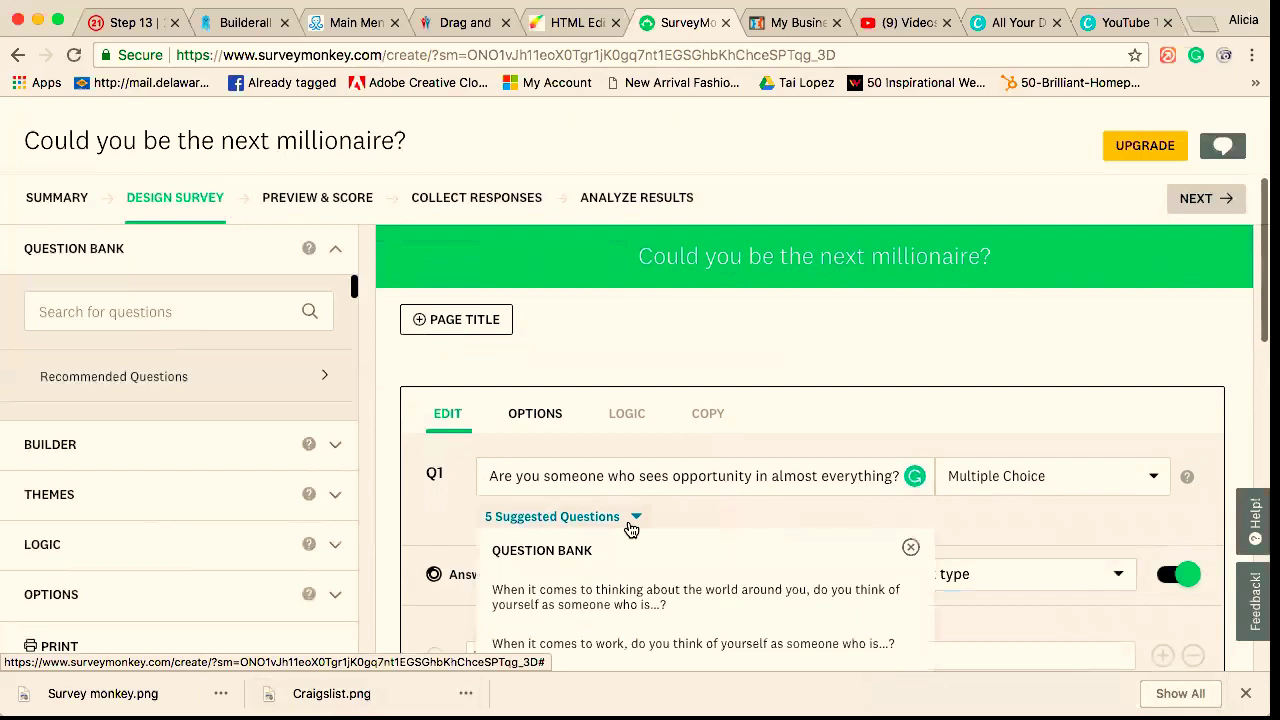
scroll(631, 529, "down", 1)
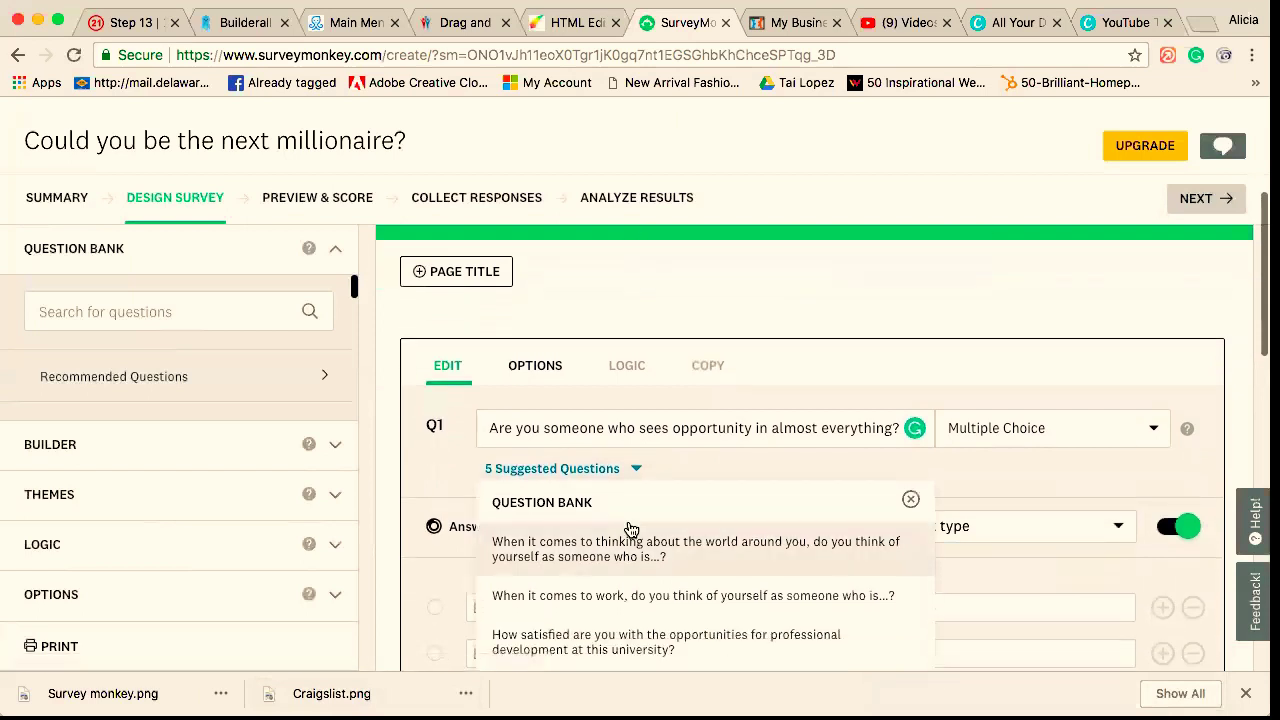
scroll(630, 528, "down", 3)
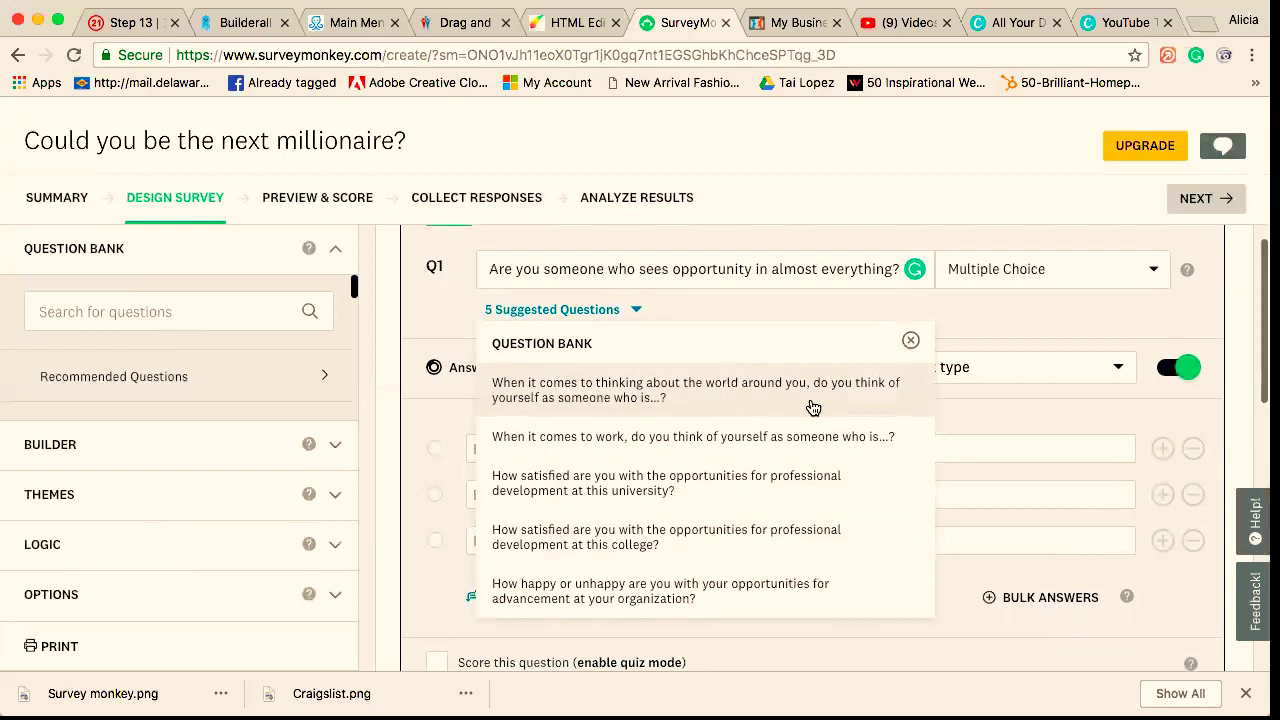
left_click(1011, 317)
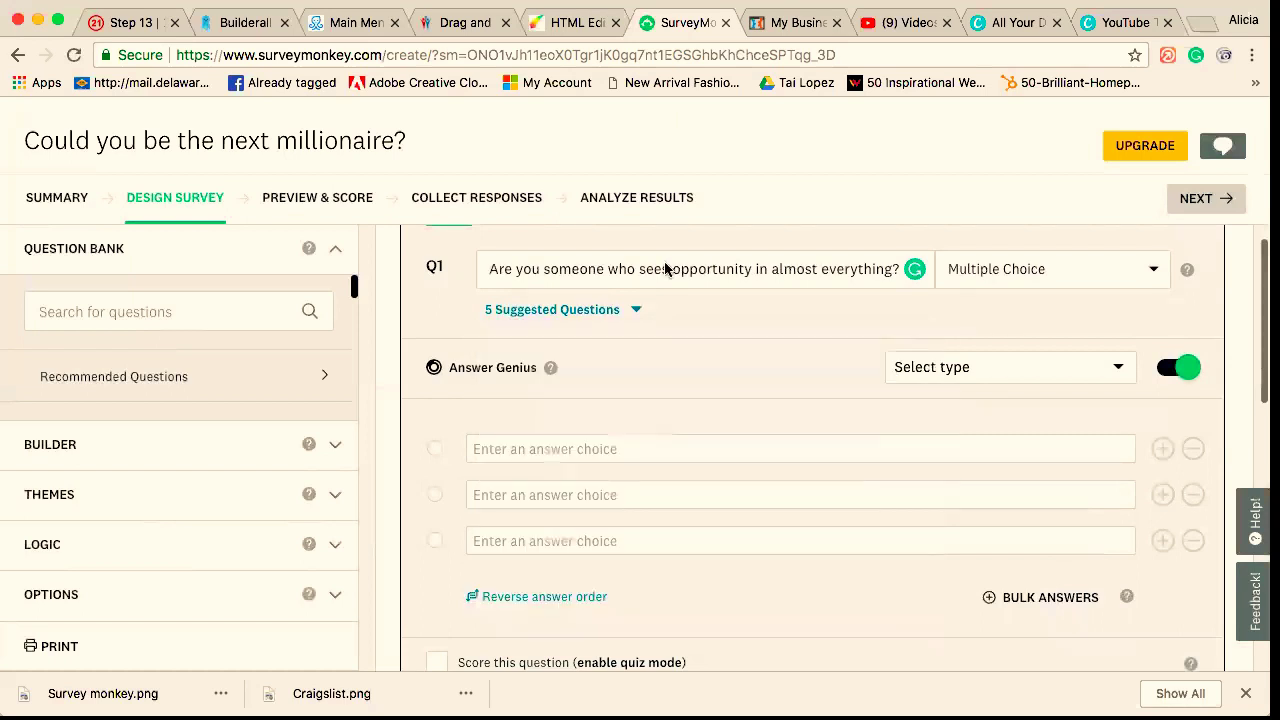
- Set question 1's Answer Genius type to "Yes - No" and save the question
left_click(1116, 372)
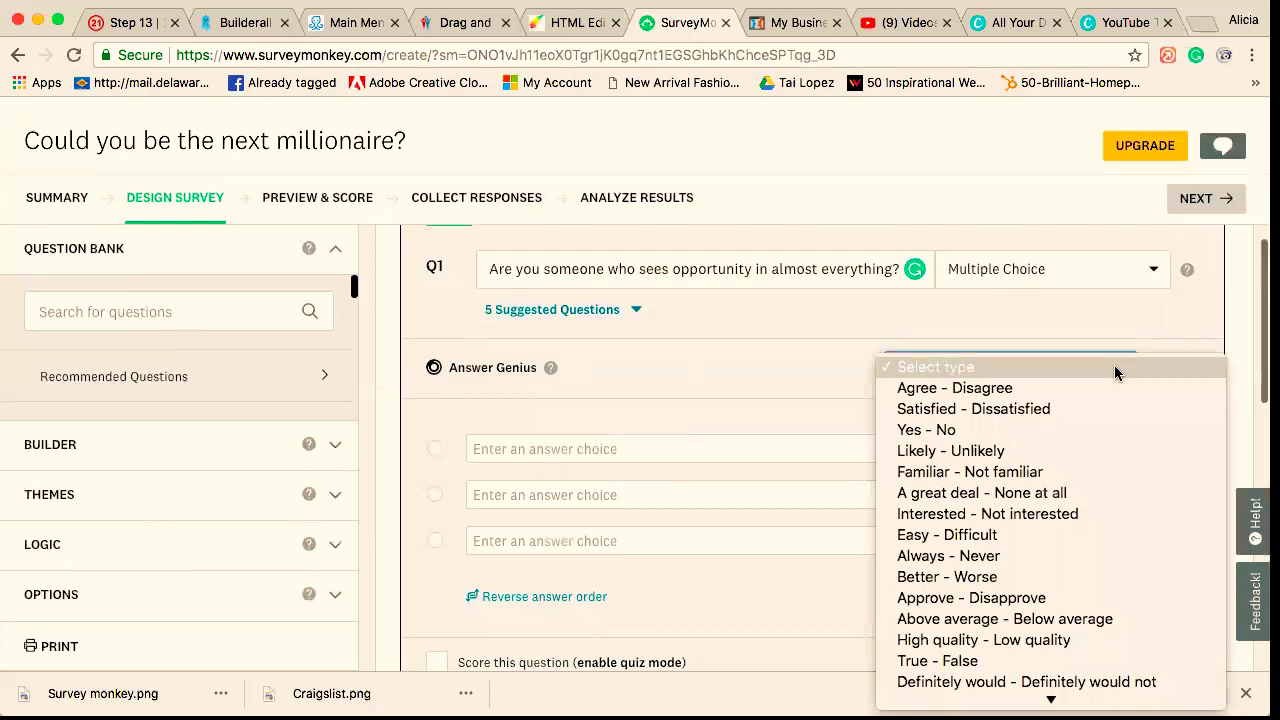
left_click(1075, 429)
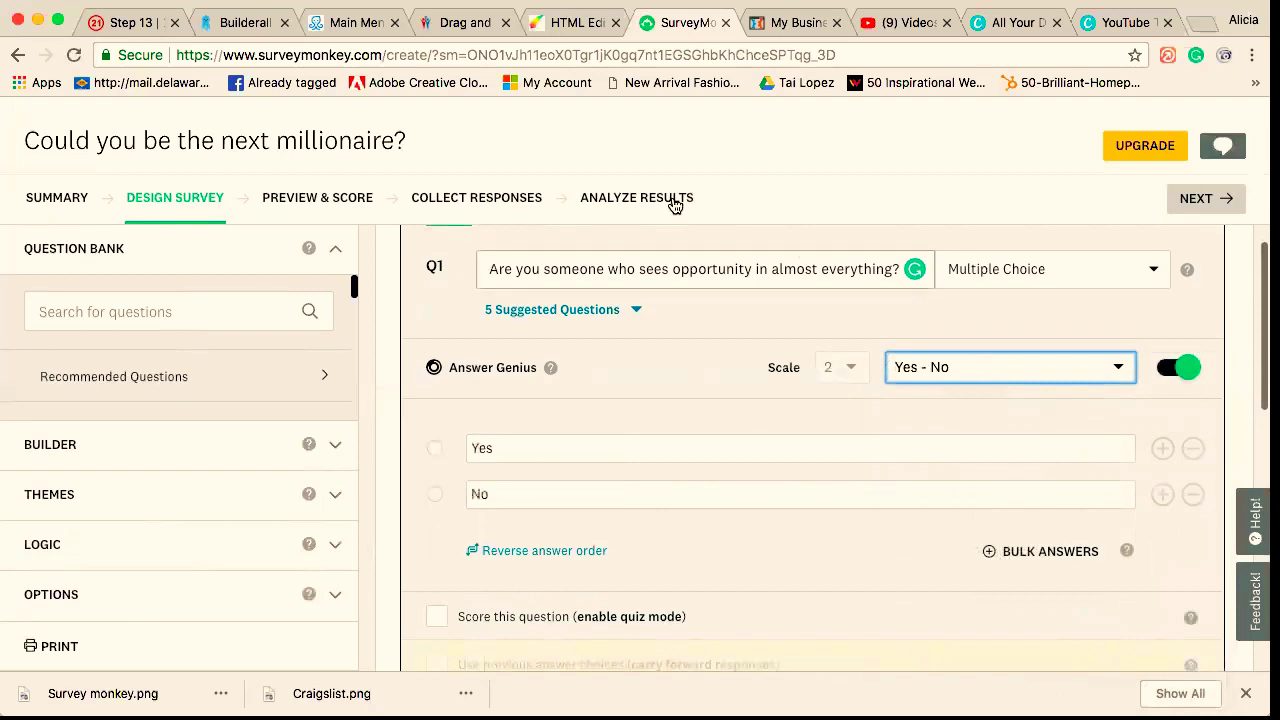
scroll(1120, 519, "down", 4)
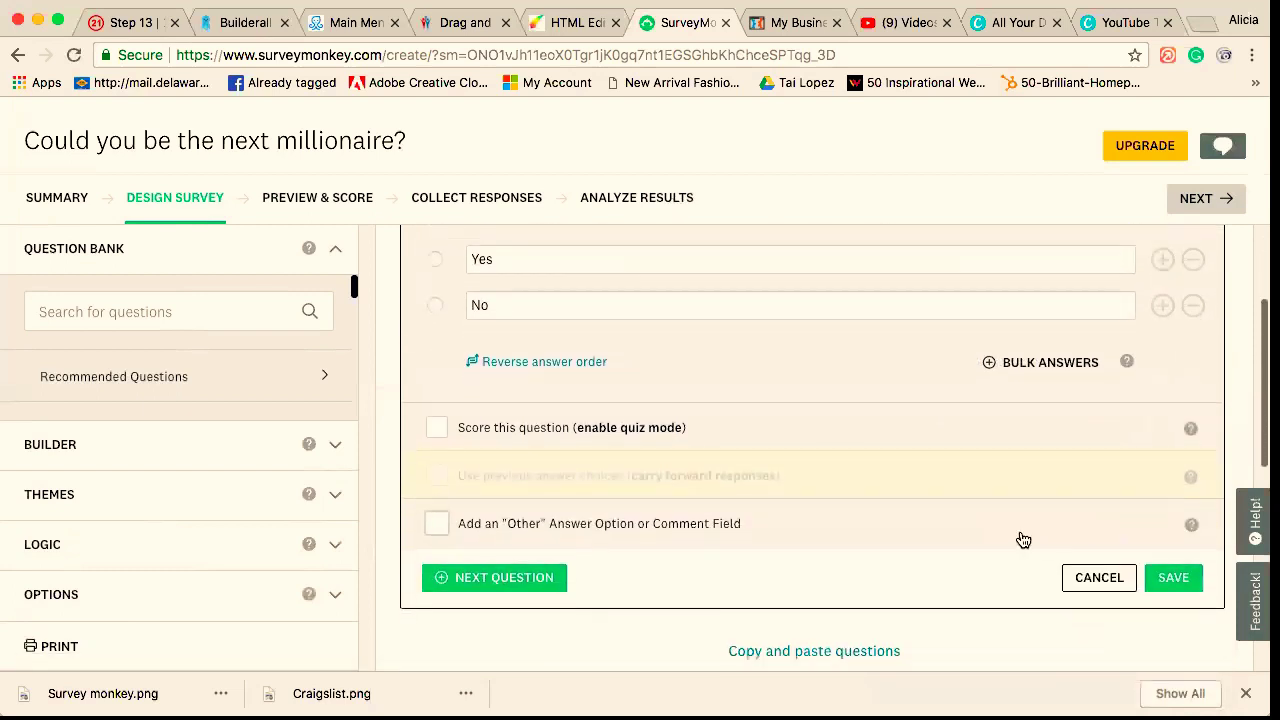
left_click(1176, 580)
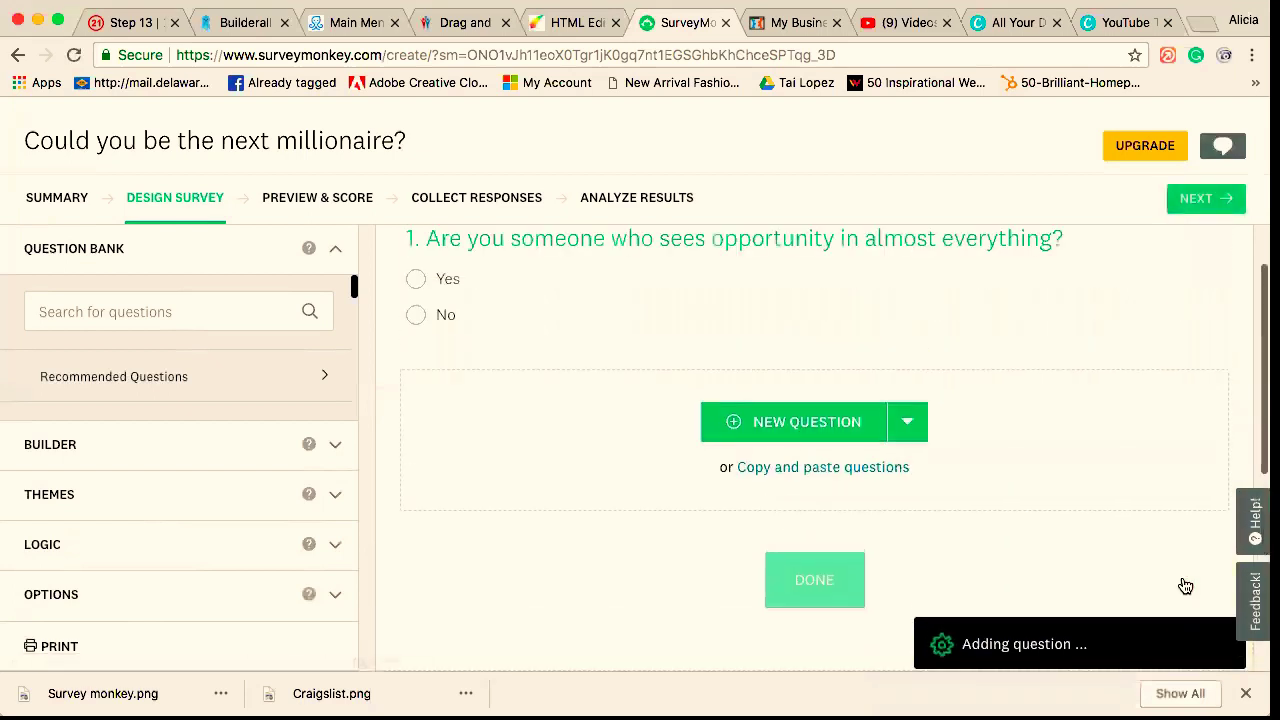
- Add a new question below question 1
left_click(795, 431)
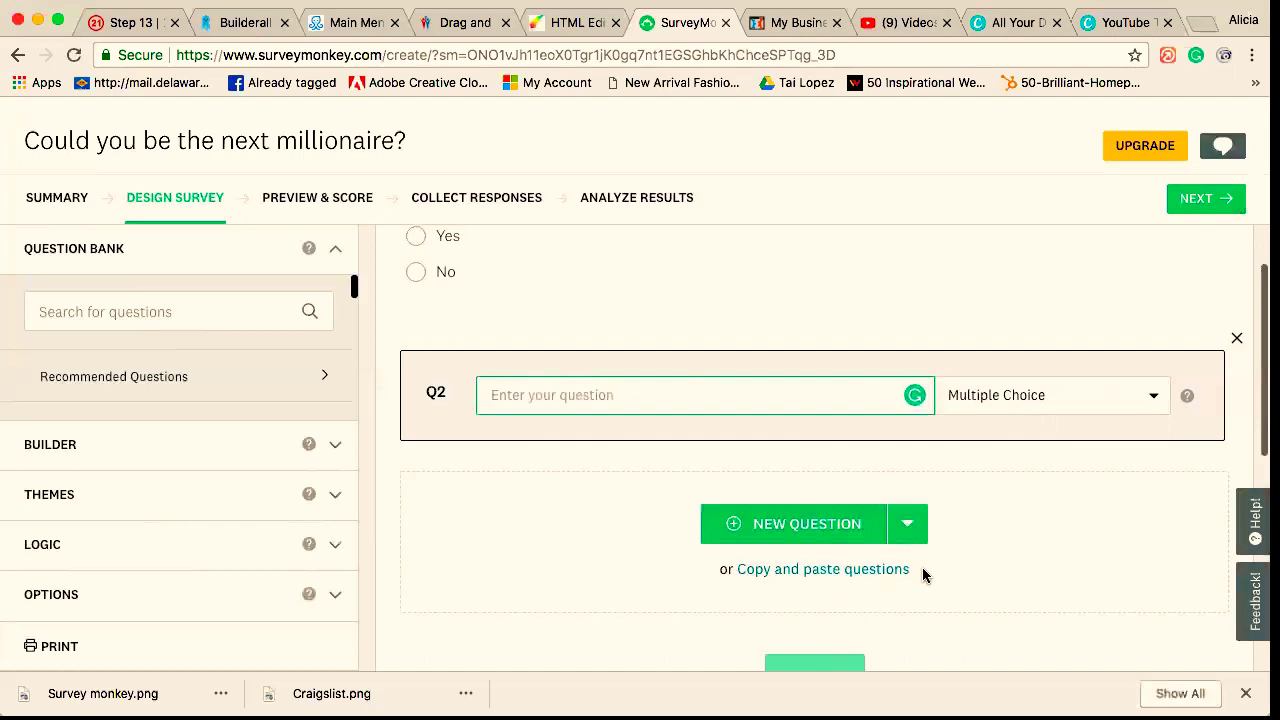
scroll(935, 590, "up", 3)
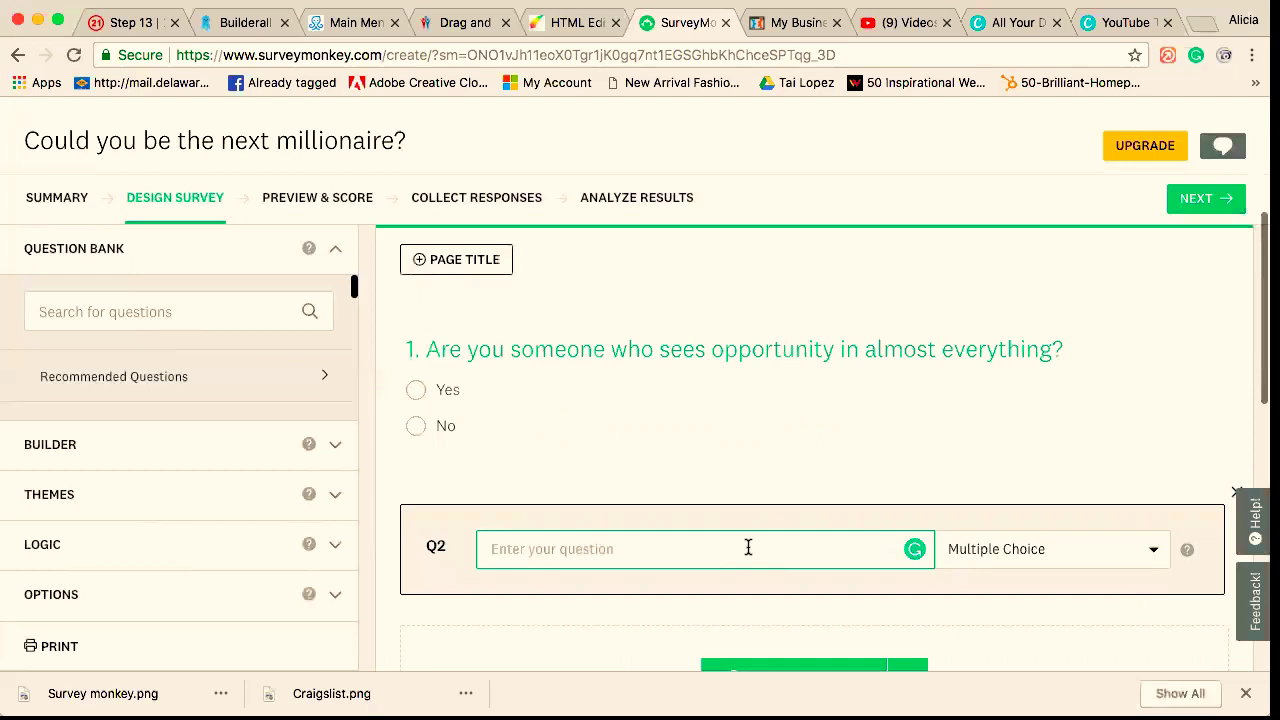
type("In 2")
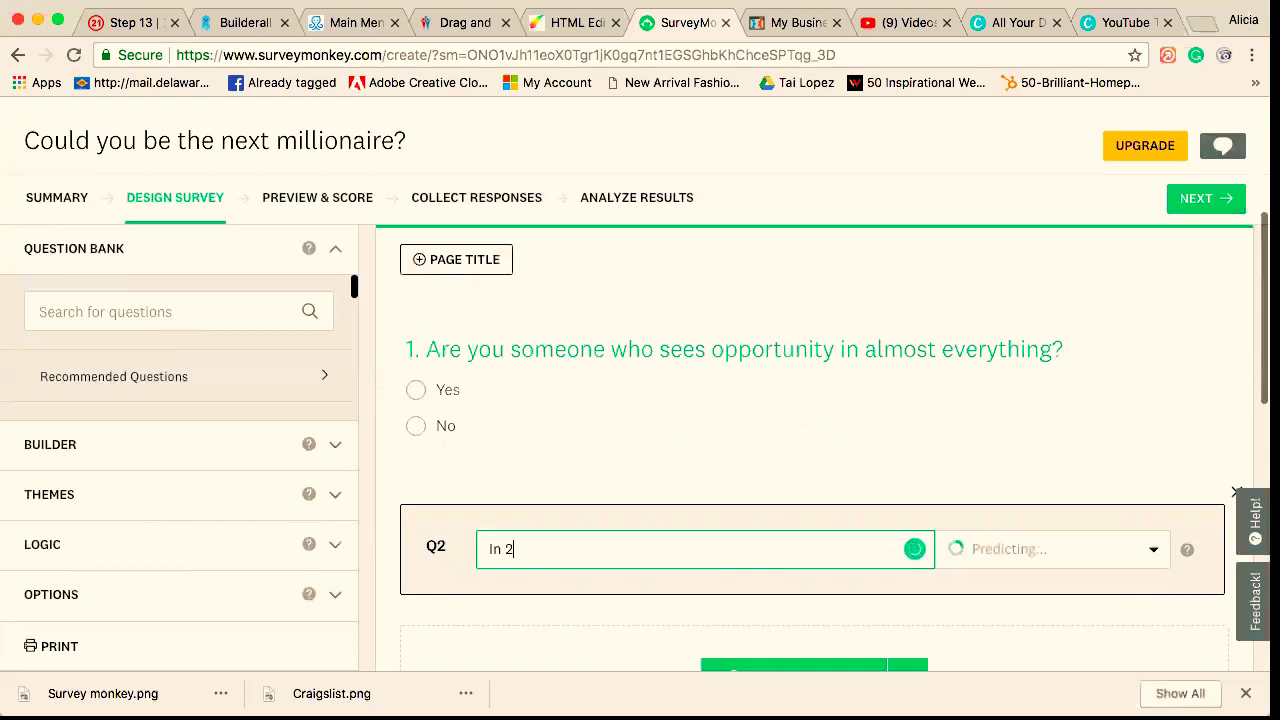
type("018")
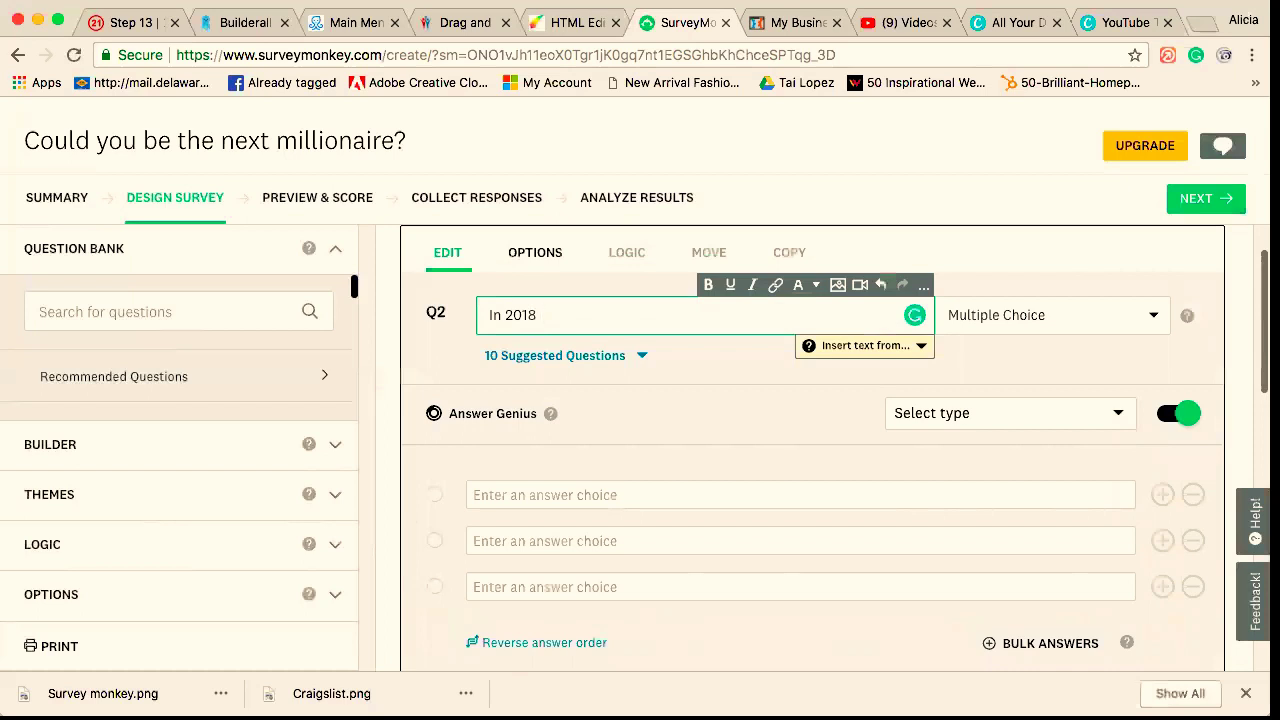
type("the internet has bu")
key("BackSpace")
key("BackSpace")
key("BackSpace")
key("BackSpace")
key("BackSpace")
key("BackSpace")
key("BackSpace")
key("BackSpace")
key("BackSpace")
key("BackSpace")
key("BackSpace")
key("BackSpace")
key("BackSpace")
key("BackSpace")
key("BackSpace")
key("BackSpace")
key("BackSpace")
key("BackSpace")
key("BackSpace")
key("BackSpace")
key("BackSpace")
key("BackSpace")
key("BackSpace")
key("BackSpace")
key("BackSpace")
key("BackSpace")
key("BackSpace")
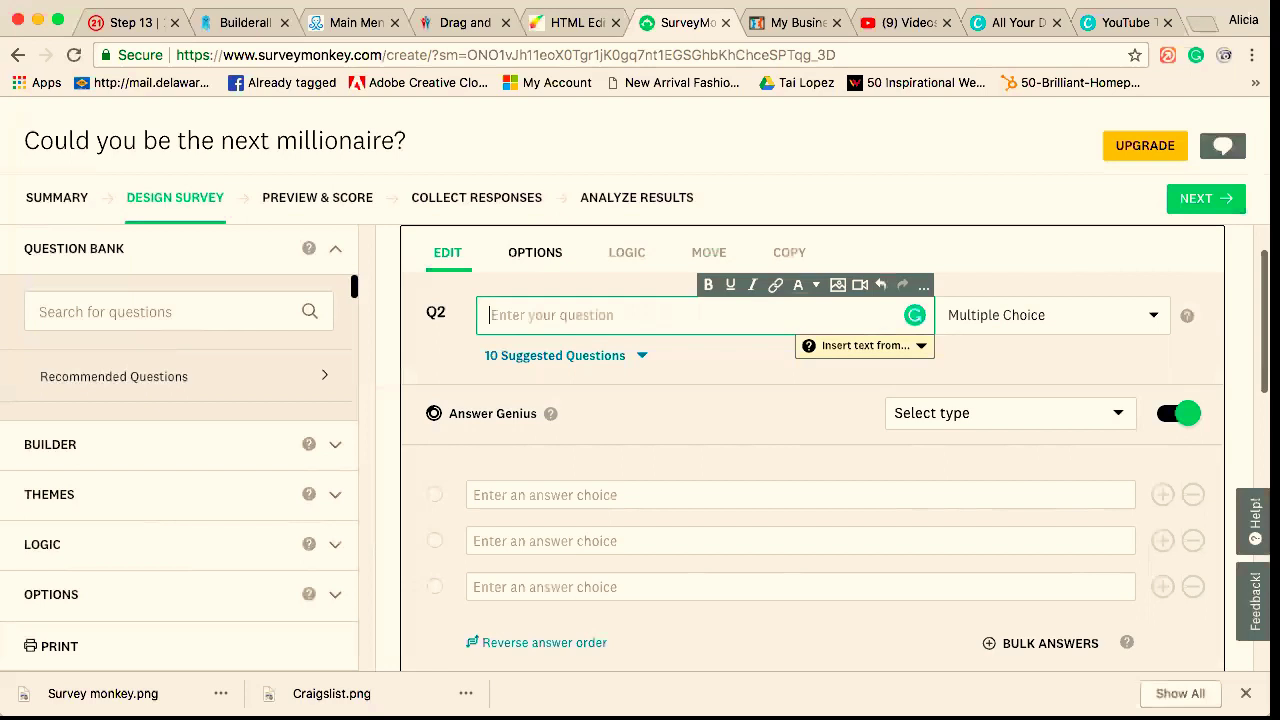
- Enter "Do you think that traditional jobs help you to fulfill your goals an desires?" as the text of question 2
type("Do you think")
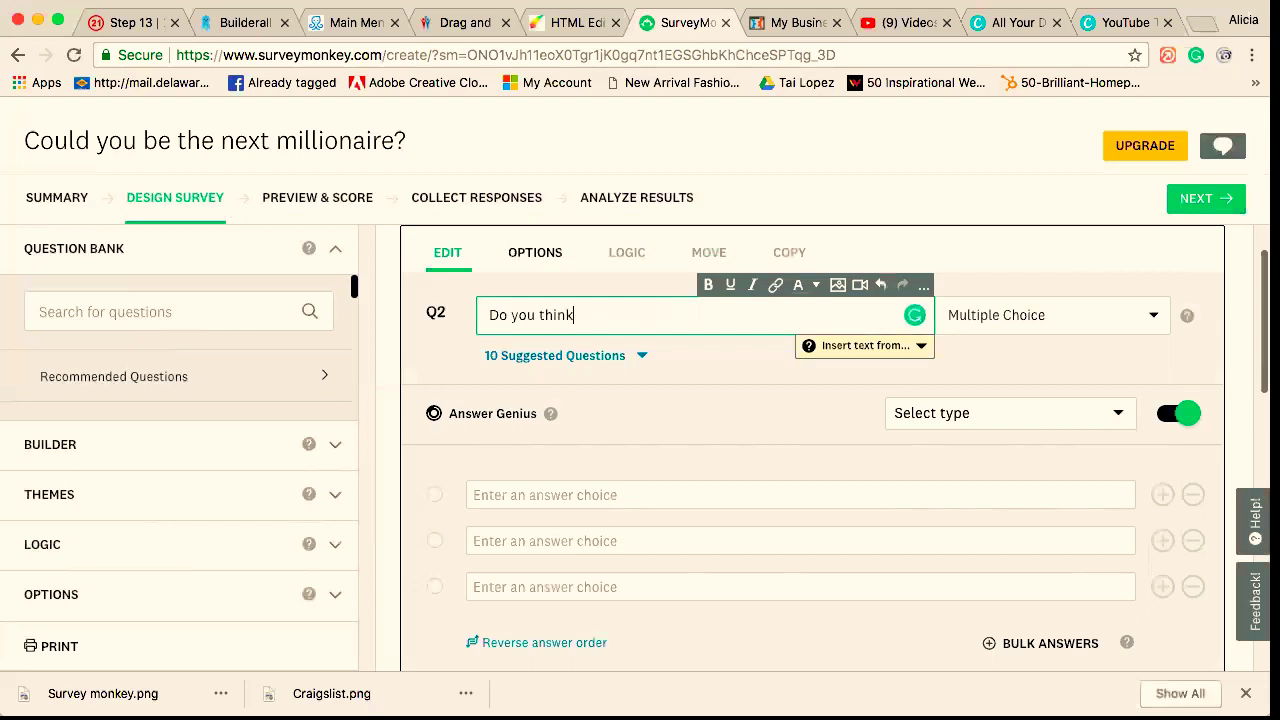
type(" that tr")
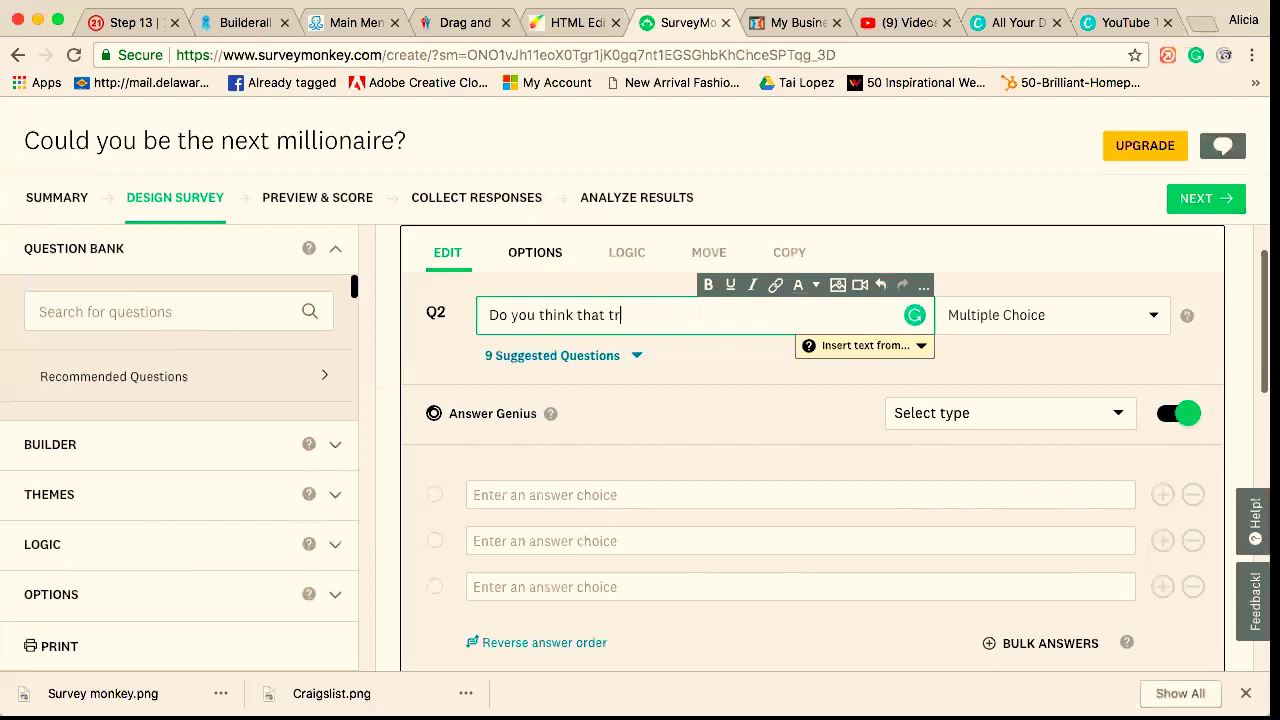
type("aditio")
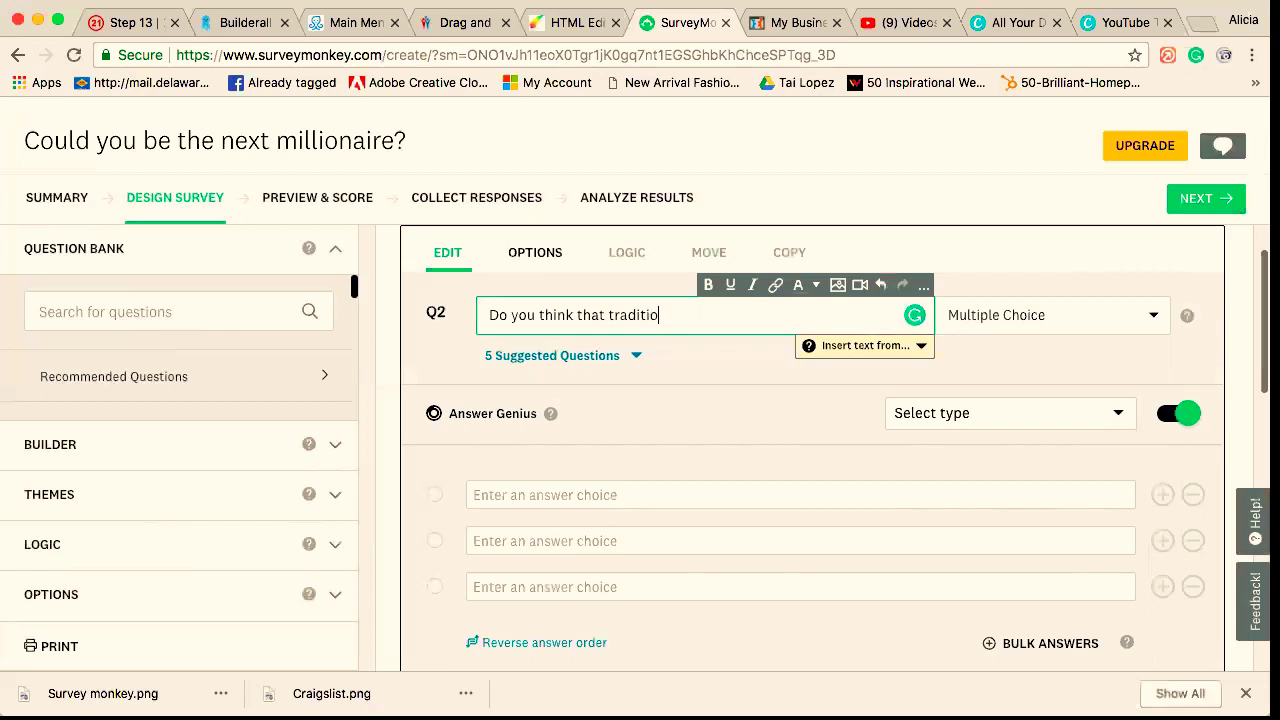
type("nal just")
key("BackSpace")
key("BackSpace")
key("BackSpace")
key("BackSpace")
type("o")
key("BackSpace")
type("obs help you to fullfi")
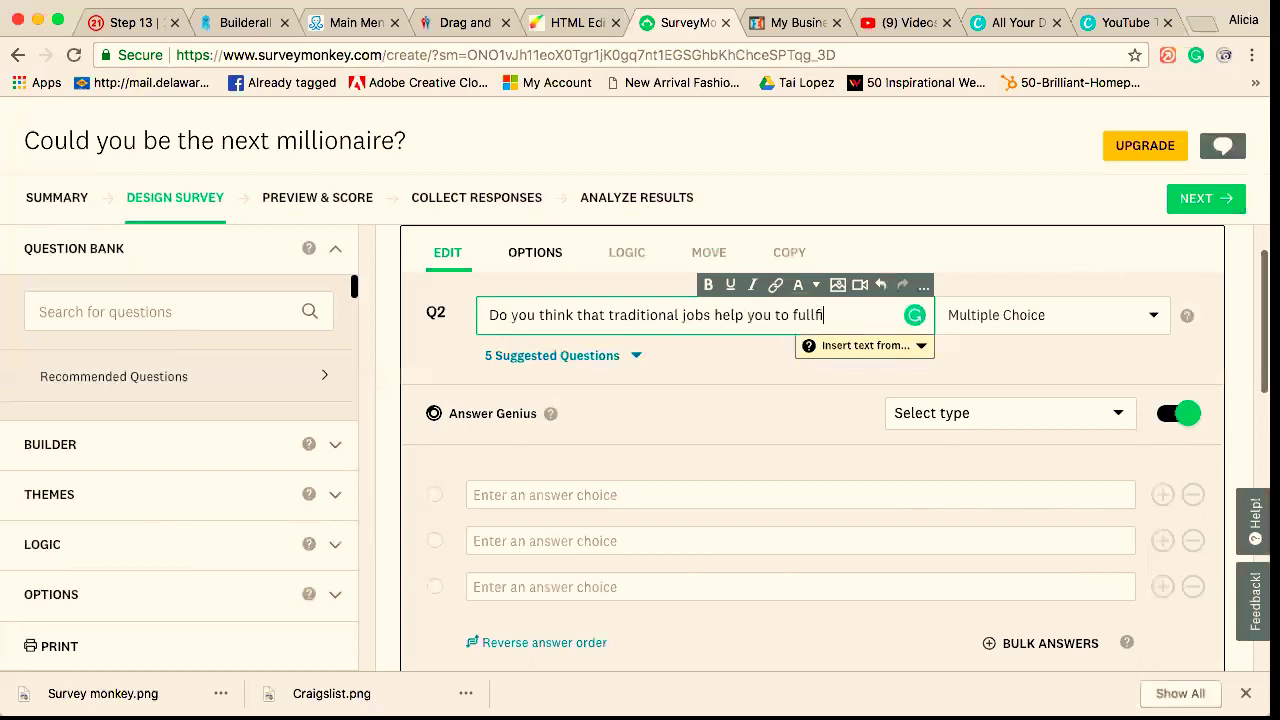
key("BackSpace")
type("fill your goals and di")
key("BackSpace")
key("BackSpace")
key("BackSpace")
type("esir")
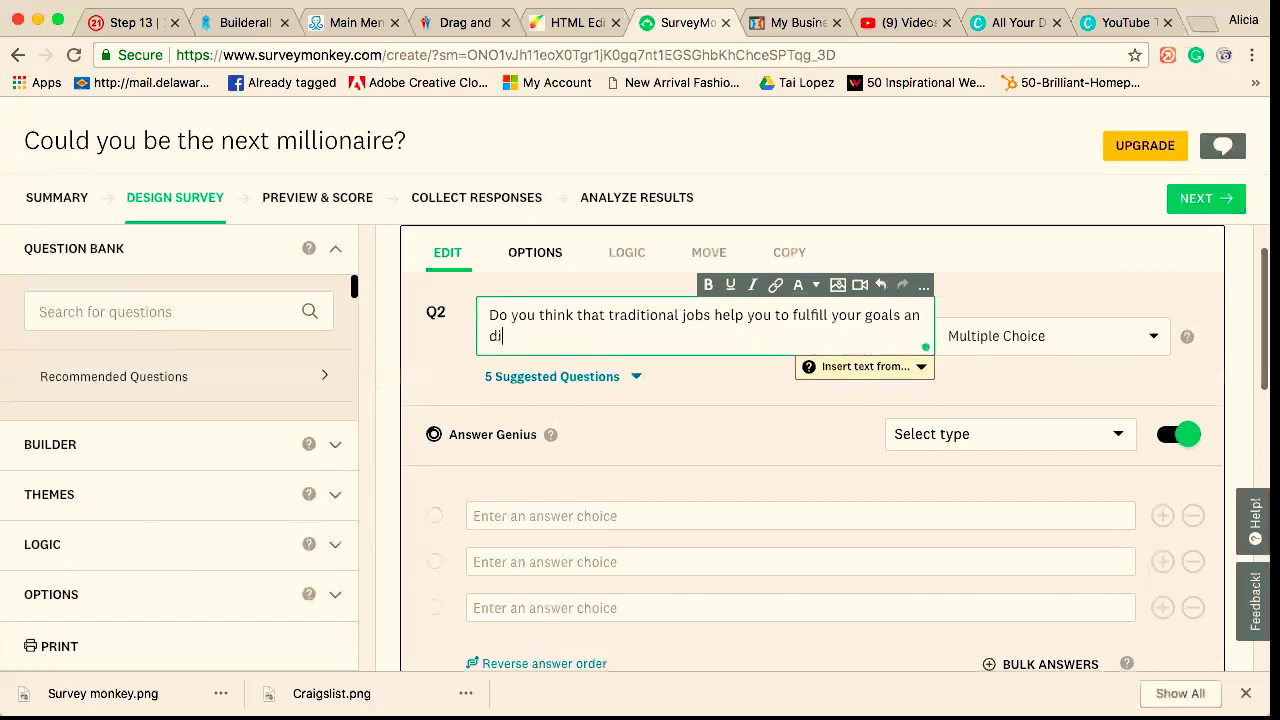
type("es?")
- Accept the suggested correction "and desires" in the question 2 text and leave the text field
mouse_move(519, 342)
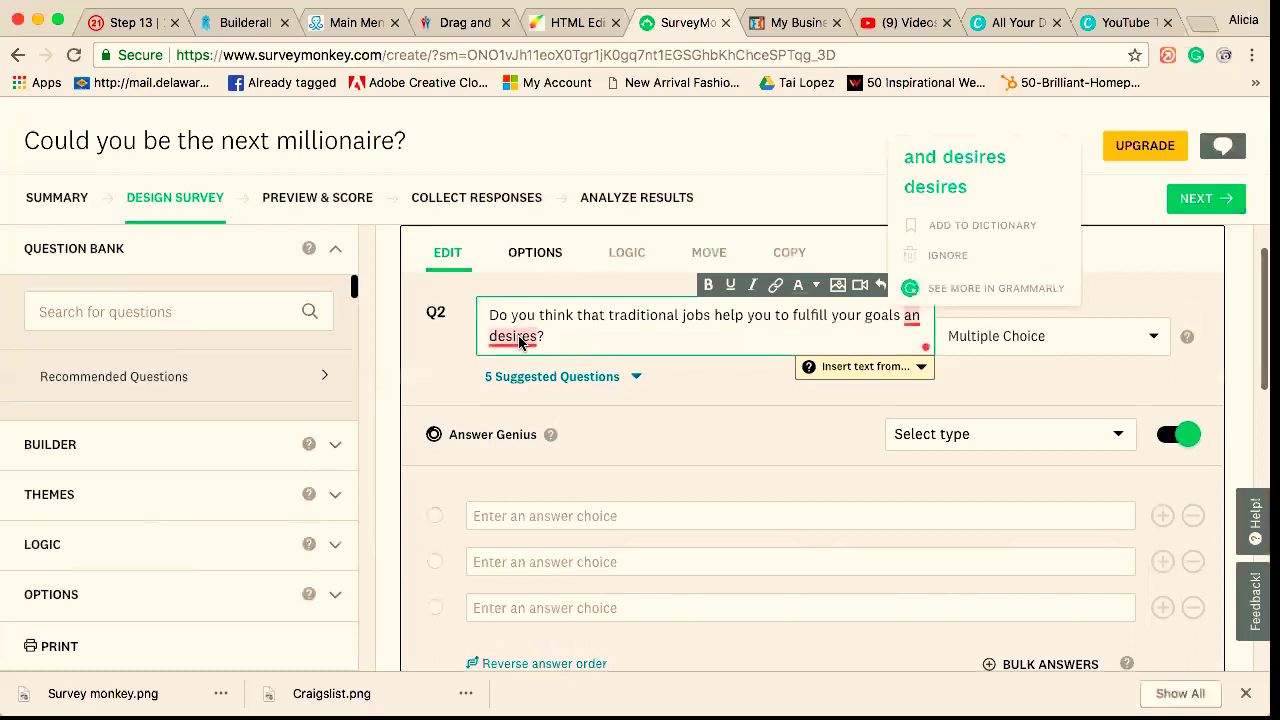
left_click(960, 157)
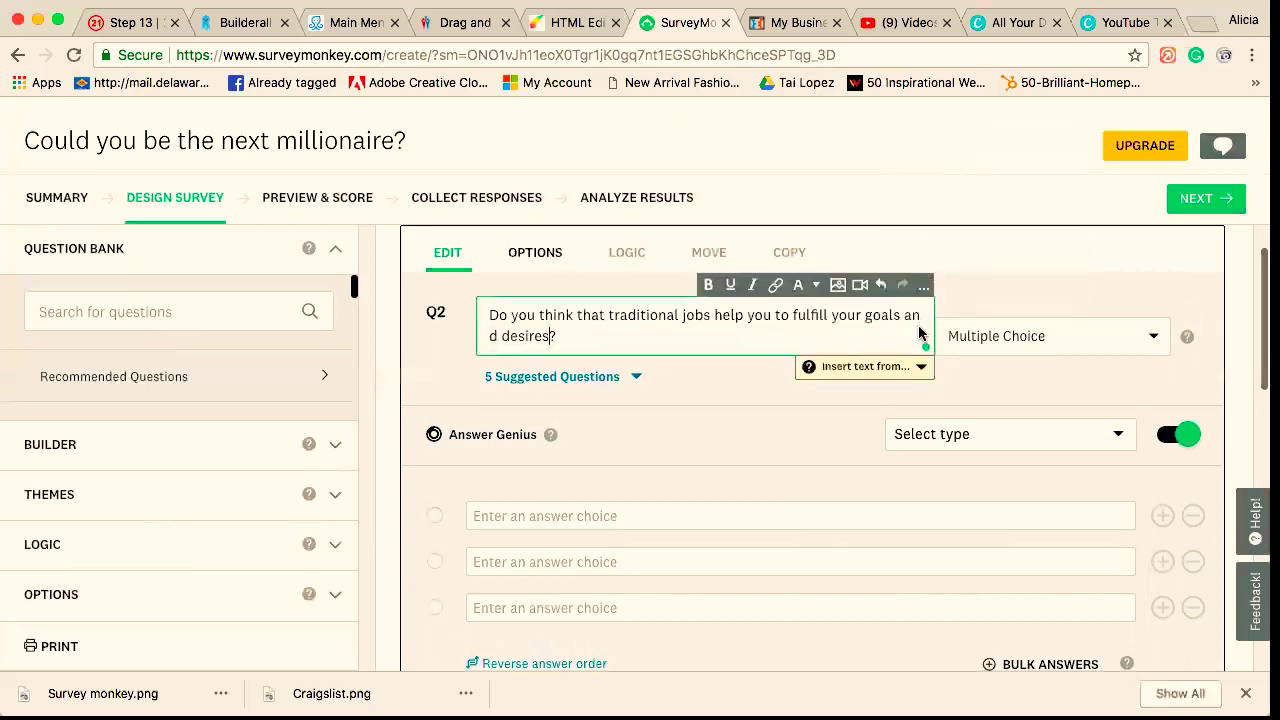
left_click(1041, 387)
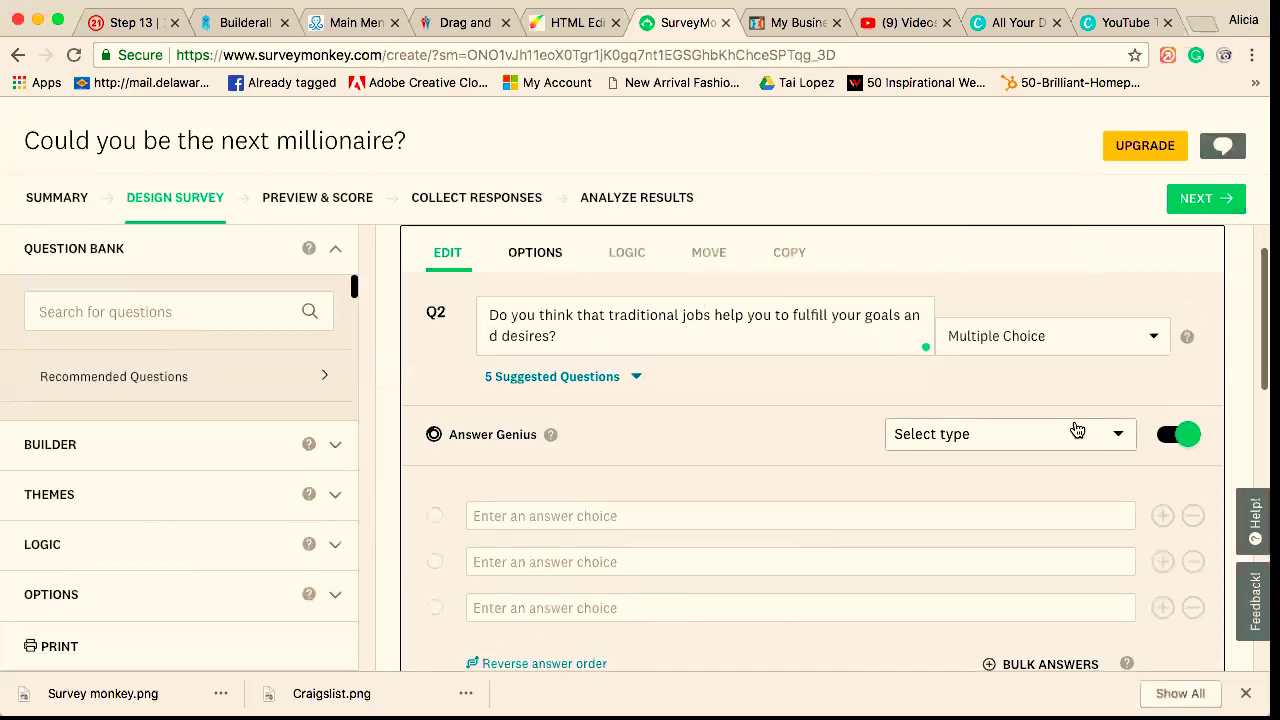
- Set question 2's Answer Genius type to "A great deal - None at all" and remove the "A great deal" answer choice
left_click(1122, 436)
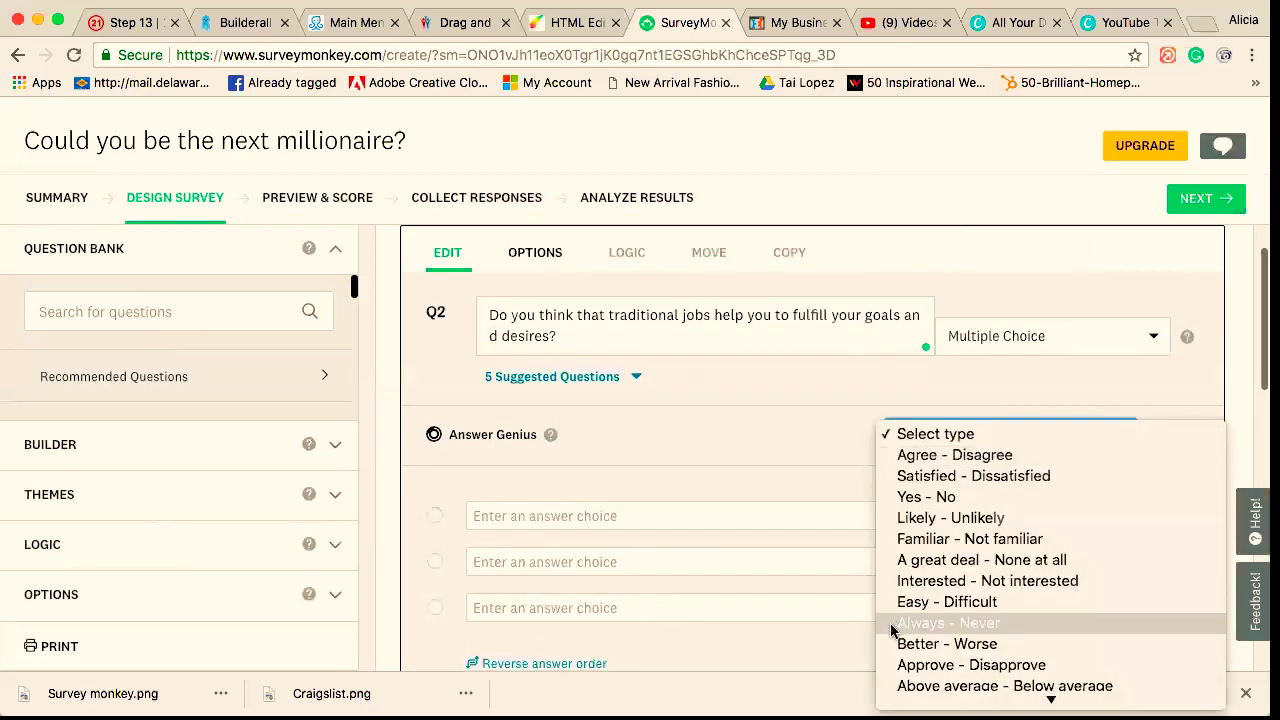
scroll(893, 628, "down", 3)
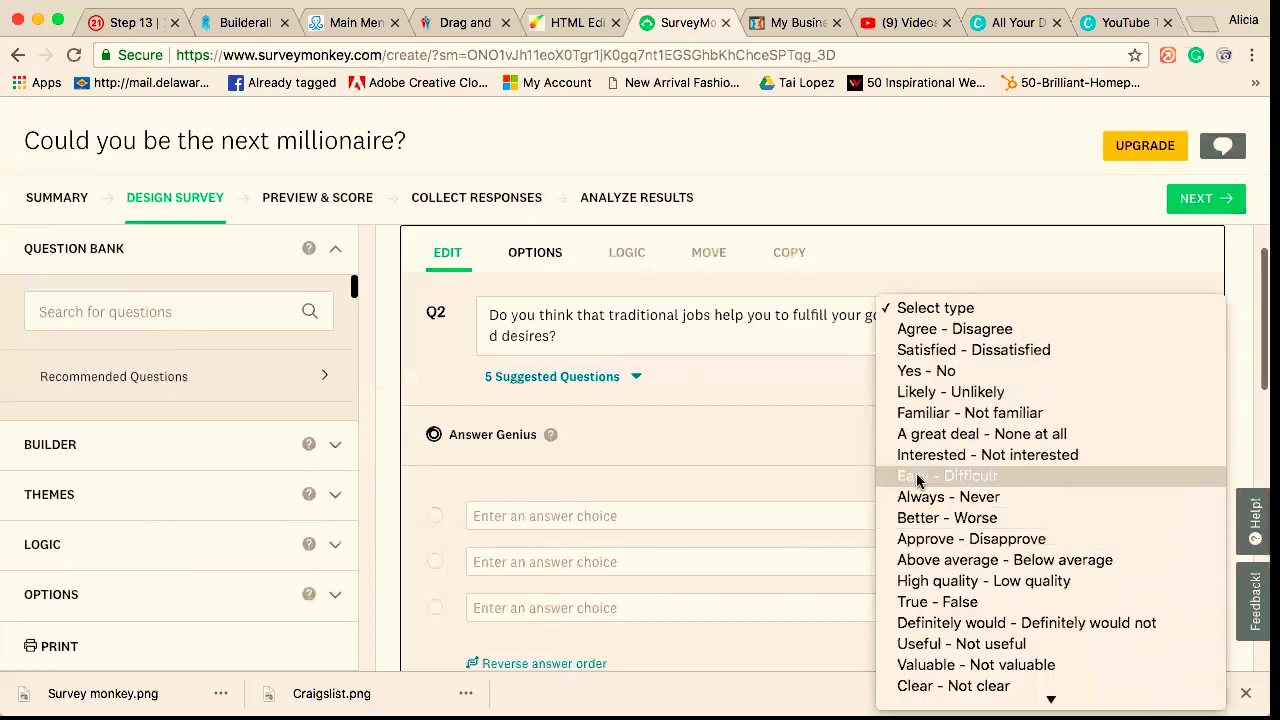
left_click(986, 431)
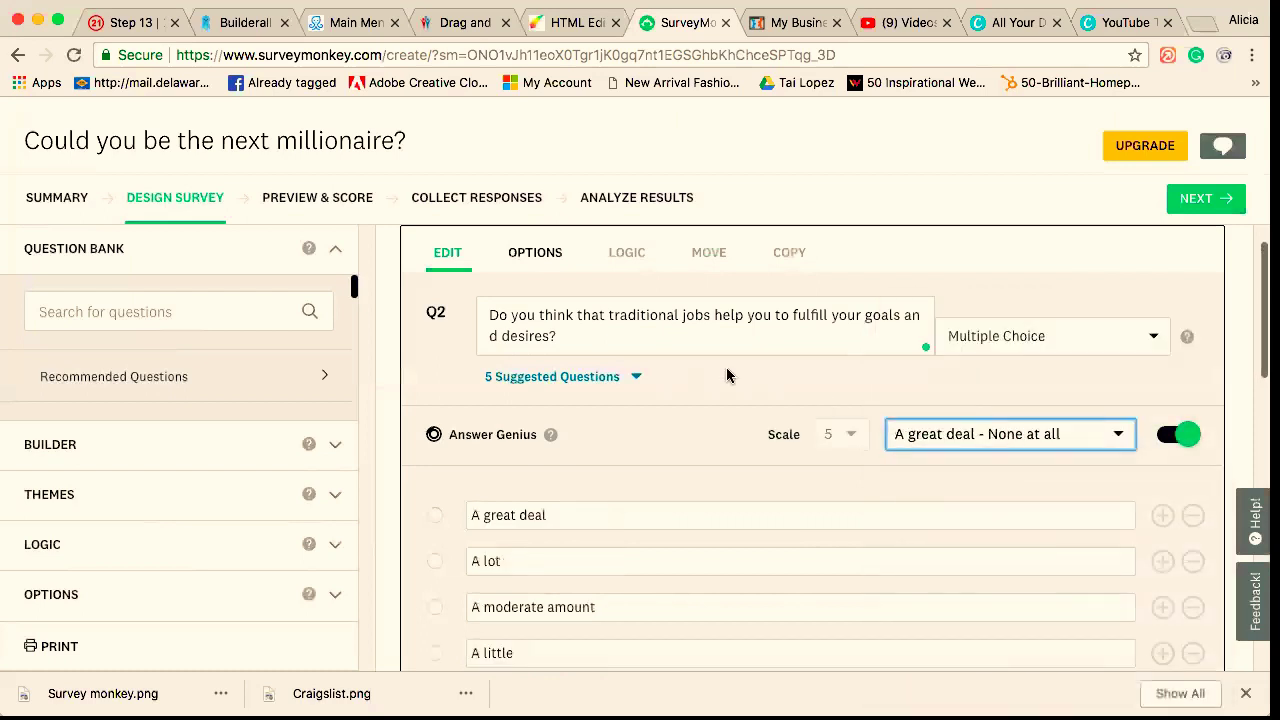
scroll(666, 479, "down", 3)
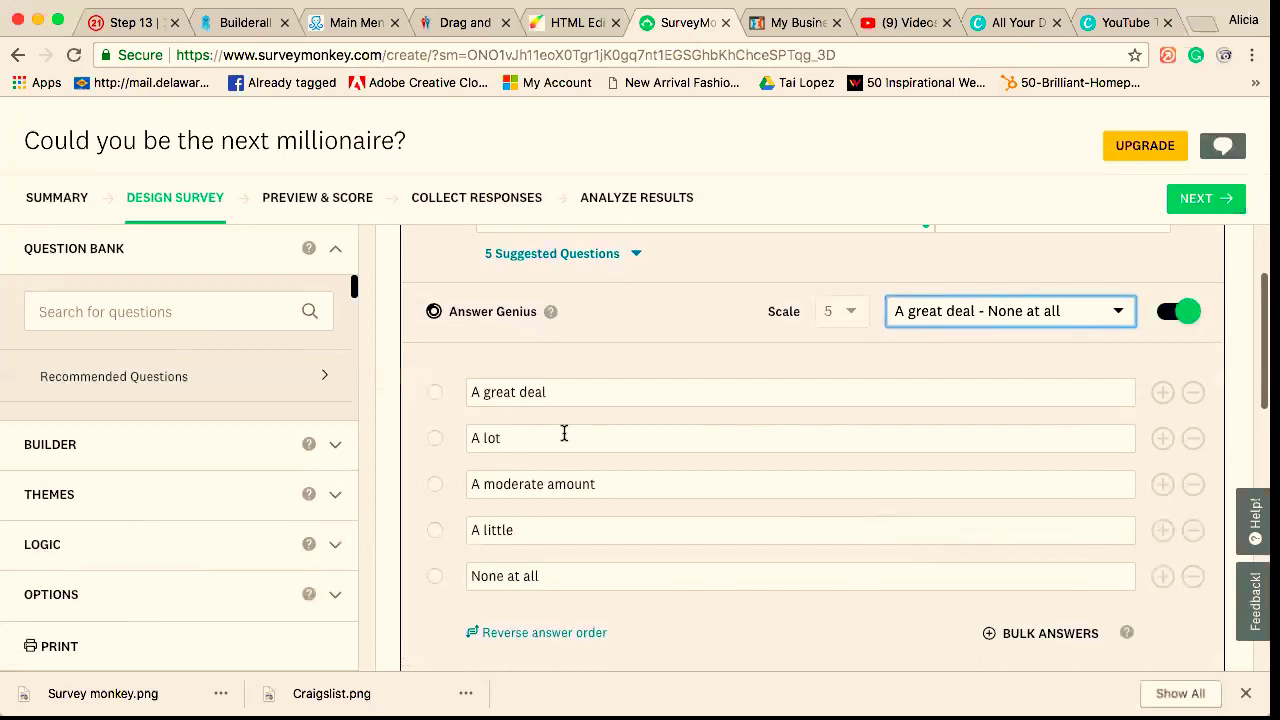
left_click(1190, 396)
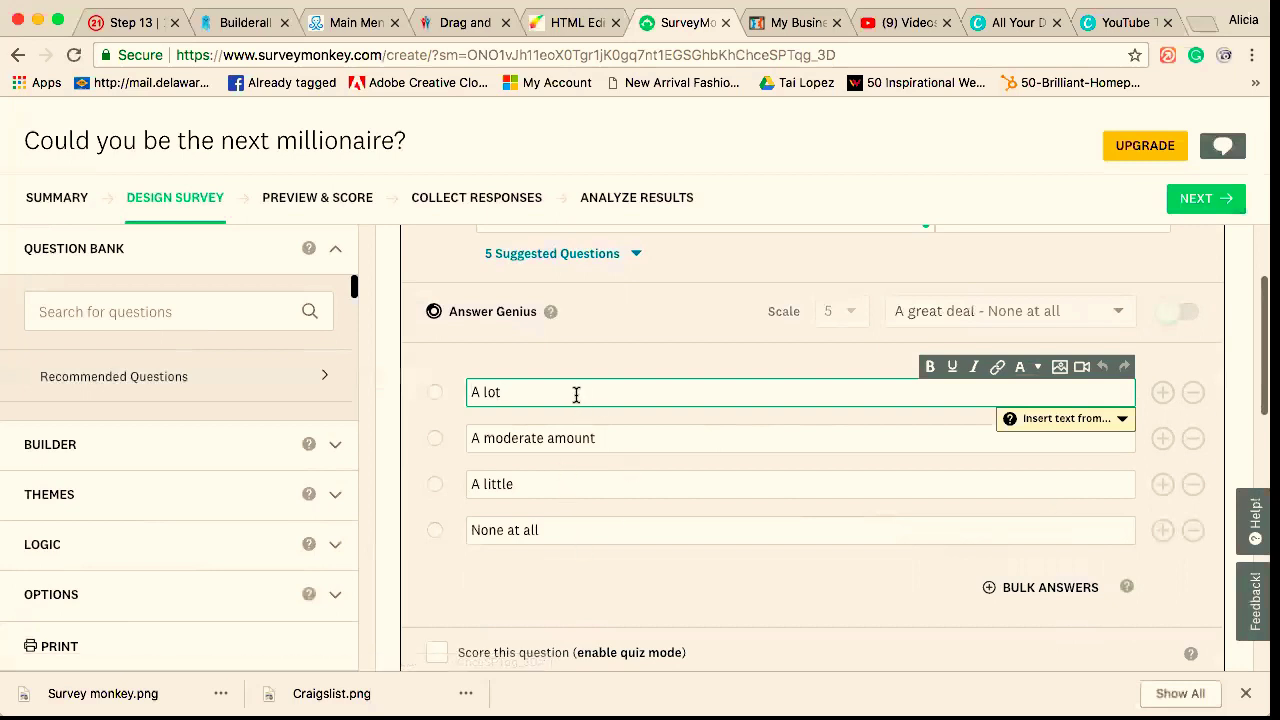
- Change the "A lot" answer choice of question 2 to "Very often"
key("BackSpace")
key("BackSpace")
key("BackSpace")
key("BackSpace")
type("Very often")
scroll(826, 537, "down", 1)
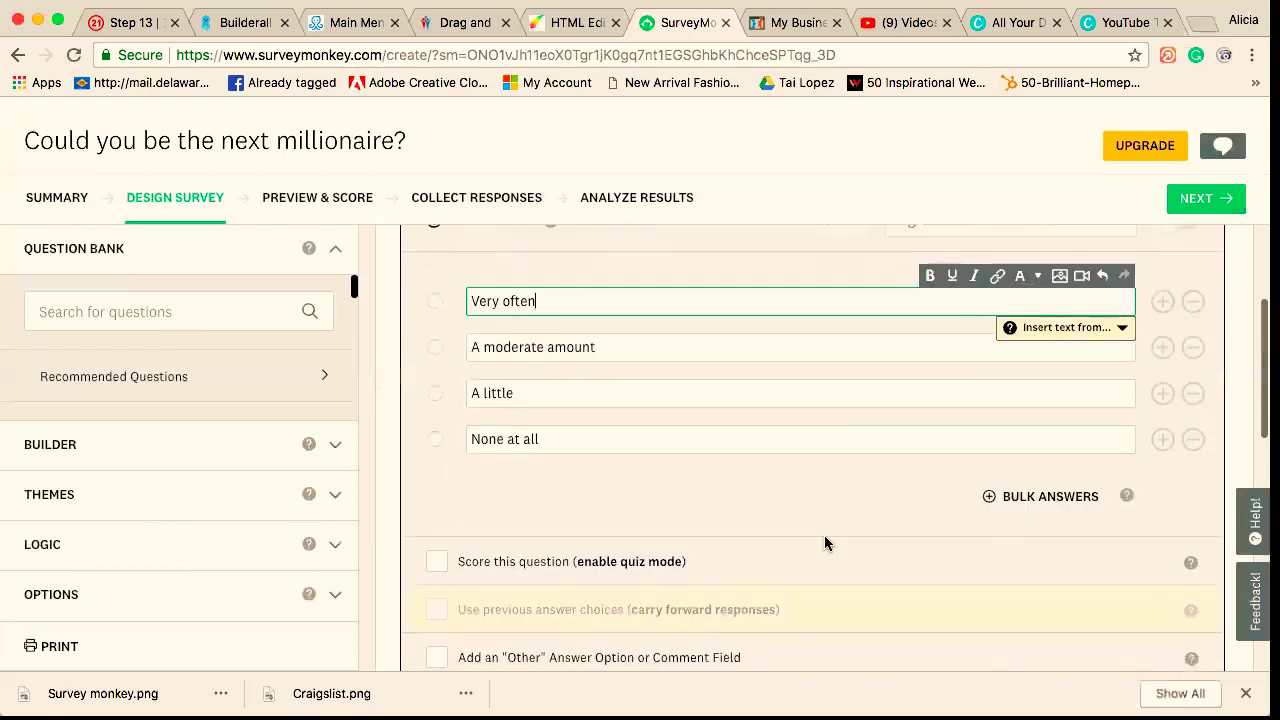
- Replace the text of question 2's first answer choice with "Always"
scroll(810, 453, "up", 2)
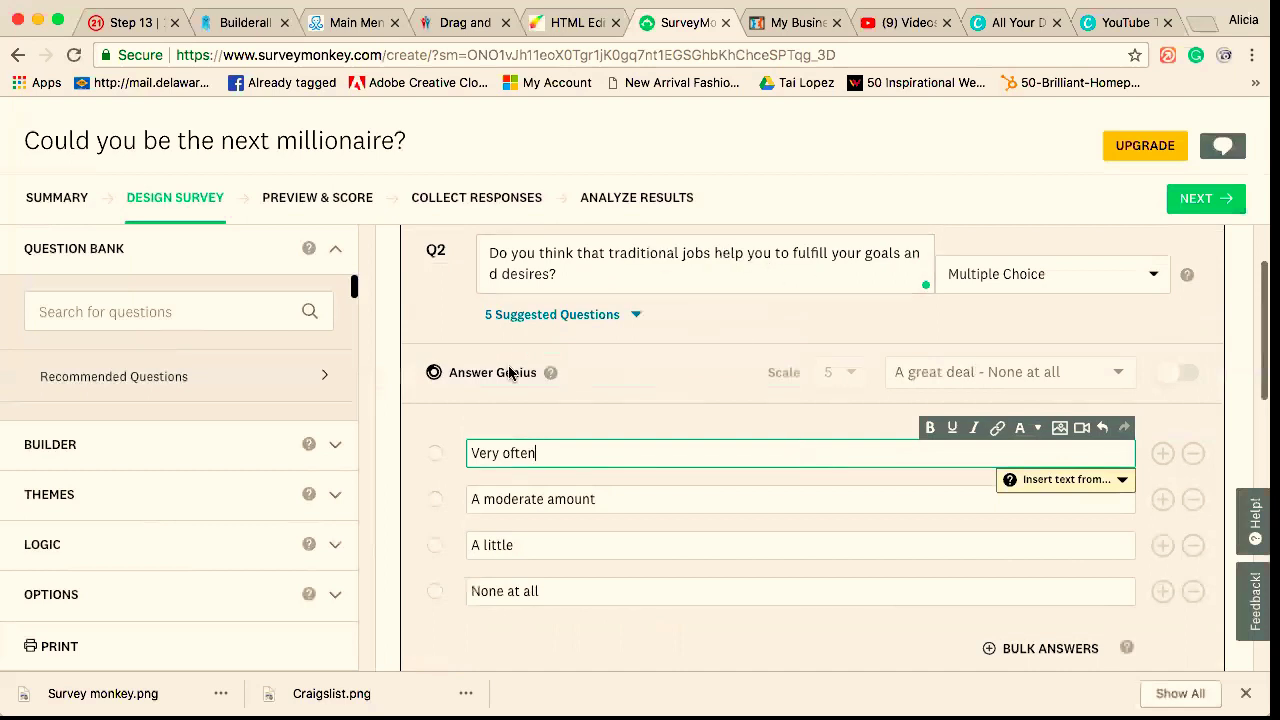
key("BackSpace")
key("BackSpace")
key("BackSpace")
key("BackSpace")
key("BackSpace")
key("BackSpace")
key("BackSpace")
key("BackSpace")
key("BackSpace")
key("BackSpace")
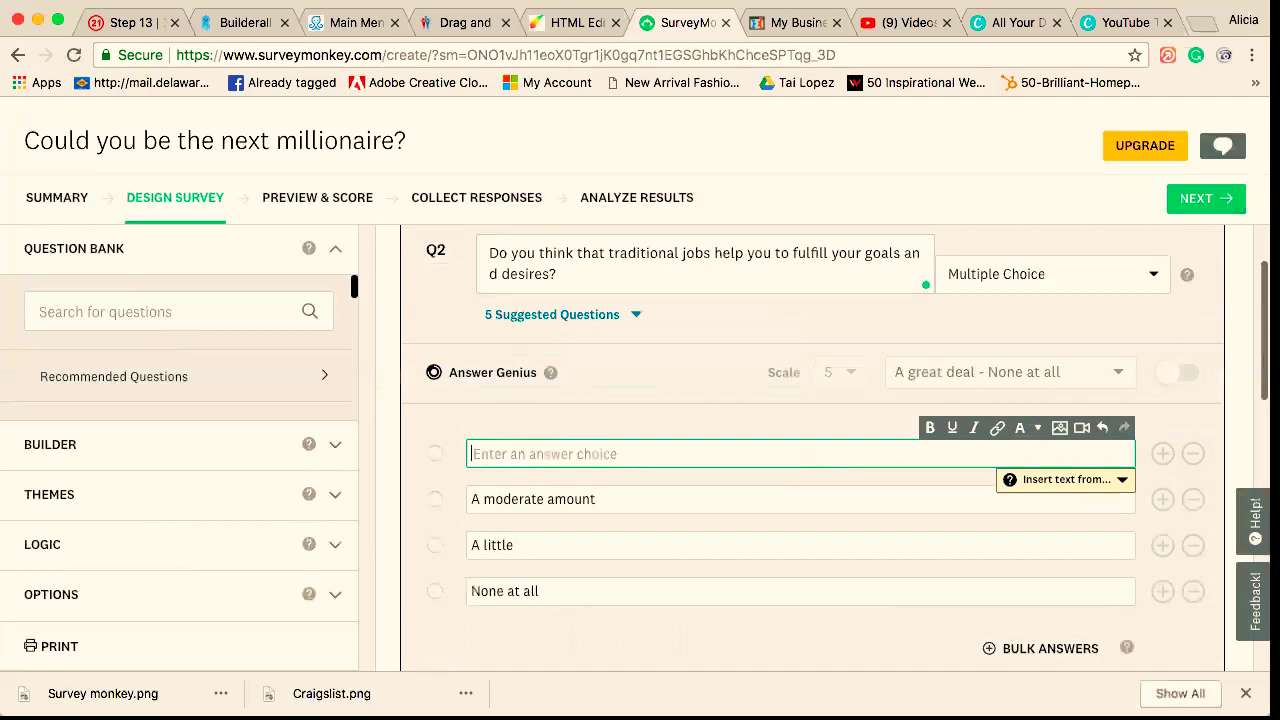
type("Always")
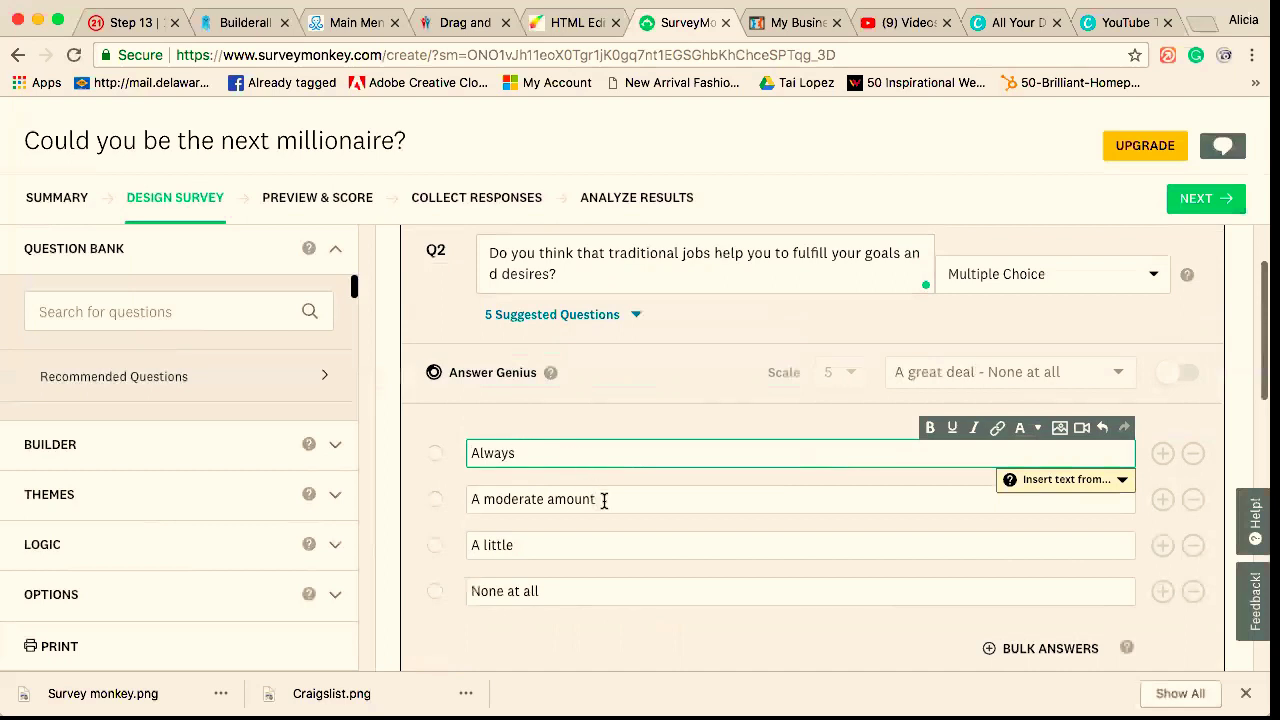
- Save question 2 with its edited answer choices
scroll(626, 503, "down", 2)
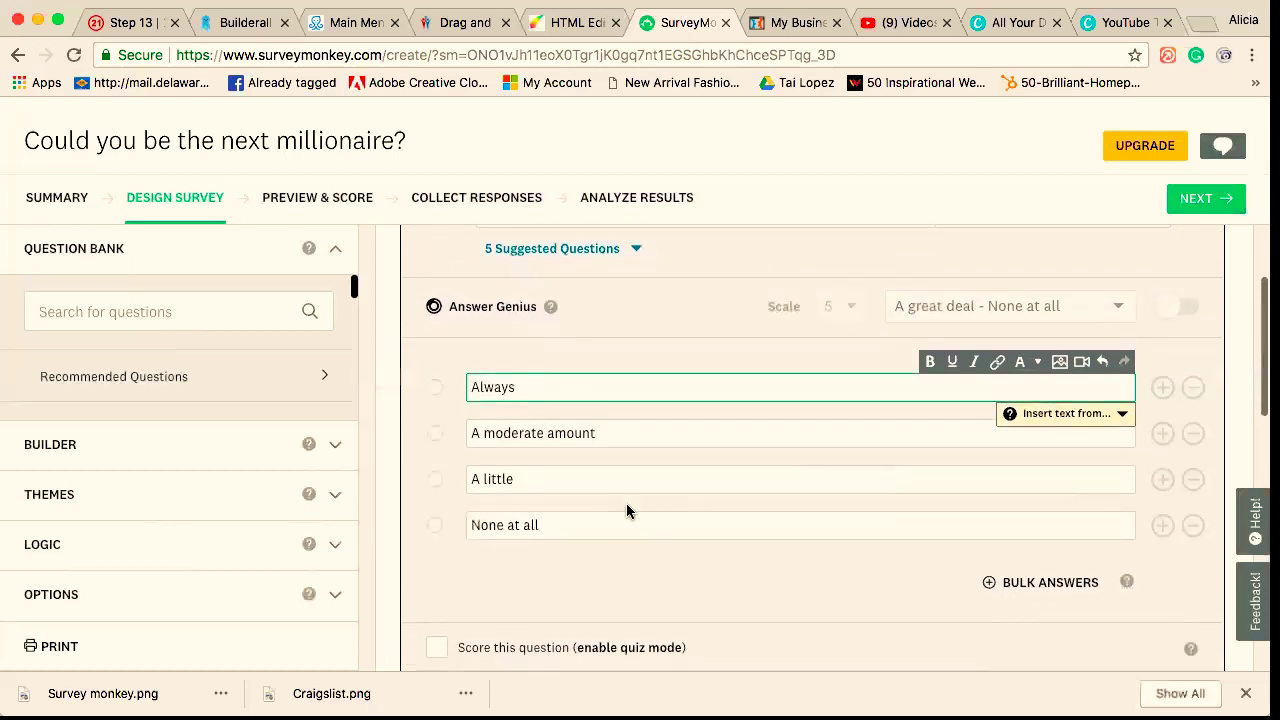
scroll(626, 503, "down", 1)
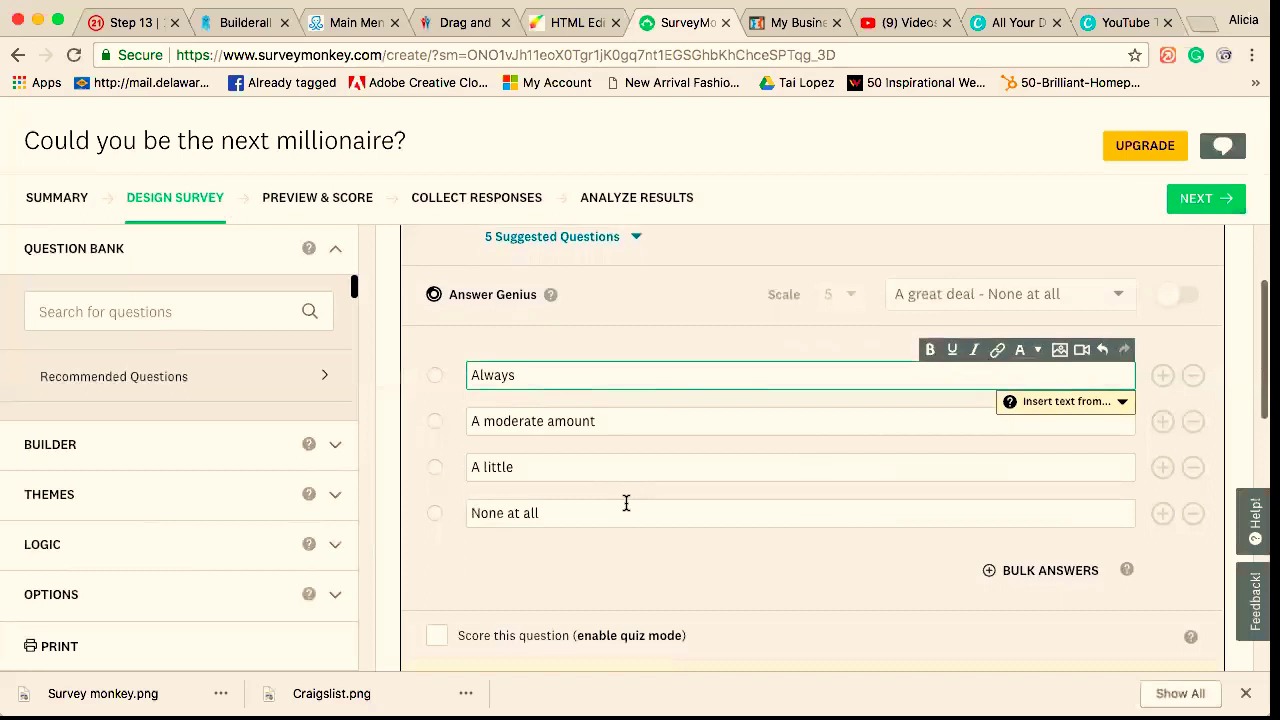
scroll(626, 503, "up", 4)
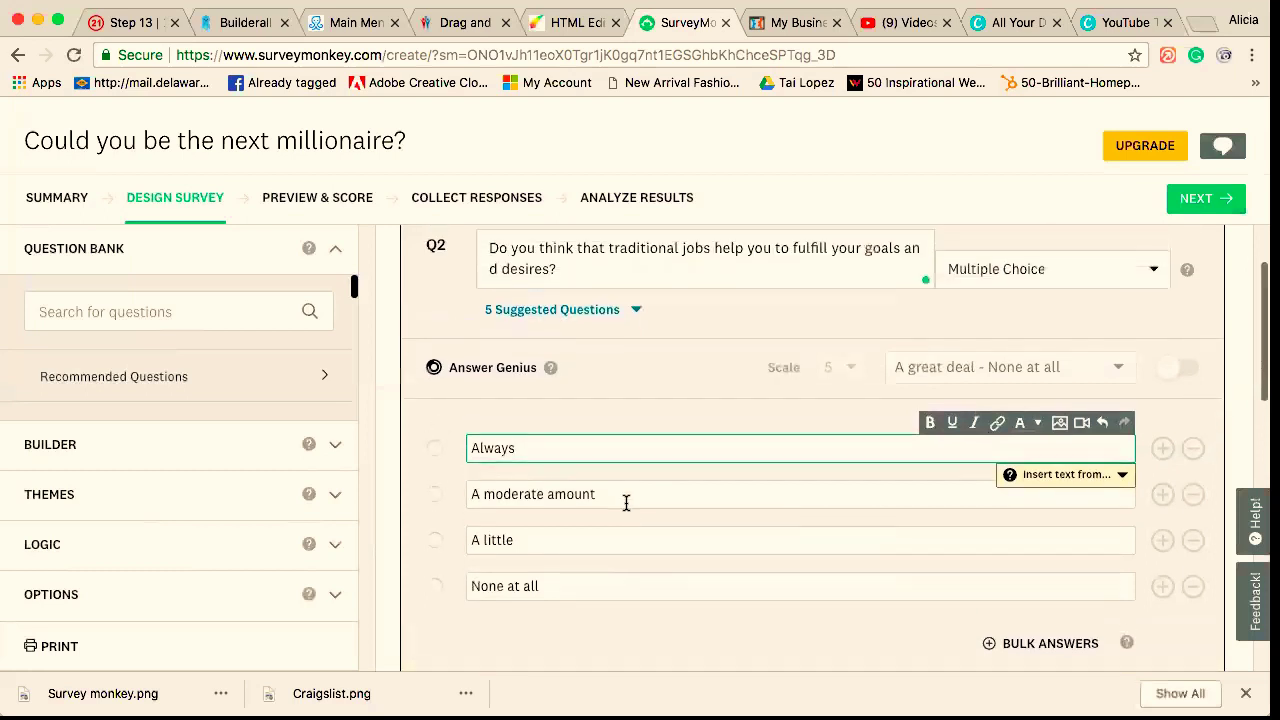
scroll(626, 503, "down", 7)
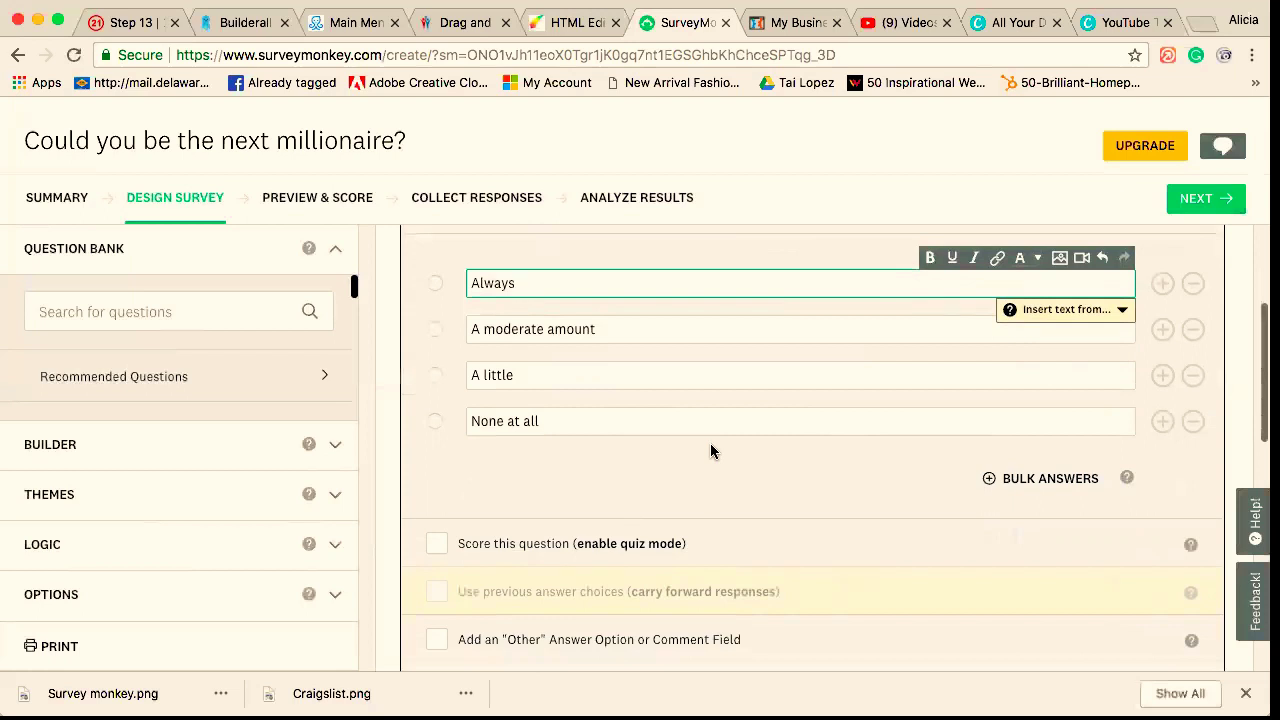
scroll(710, 450, "down", 2)
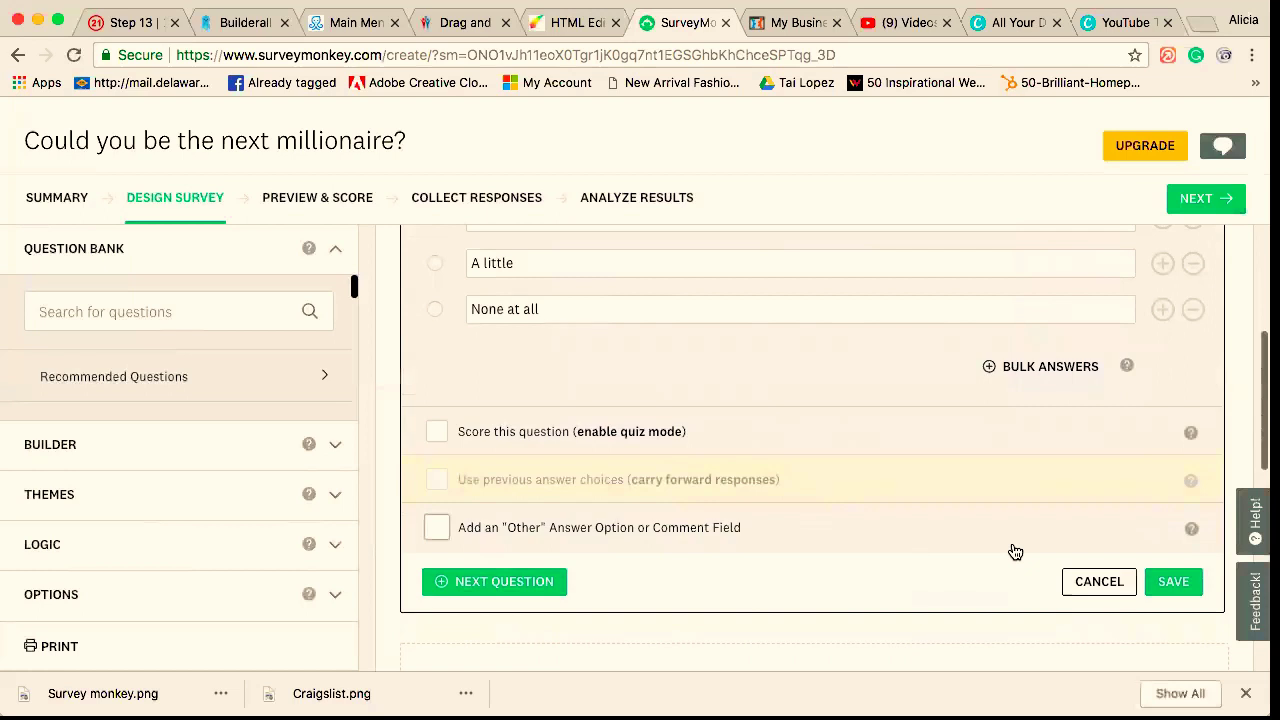
left_click(1172, 584)
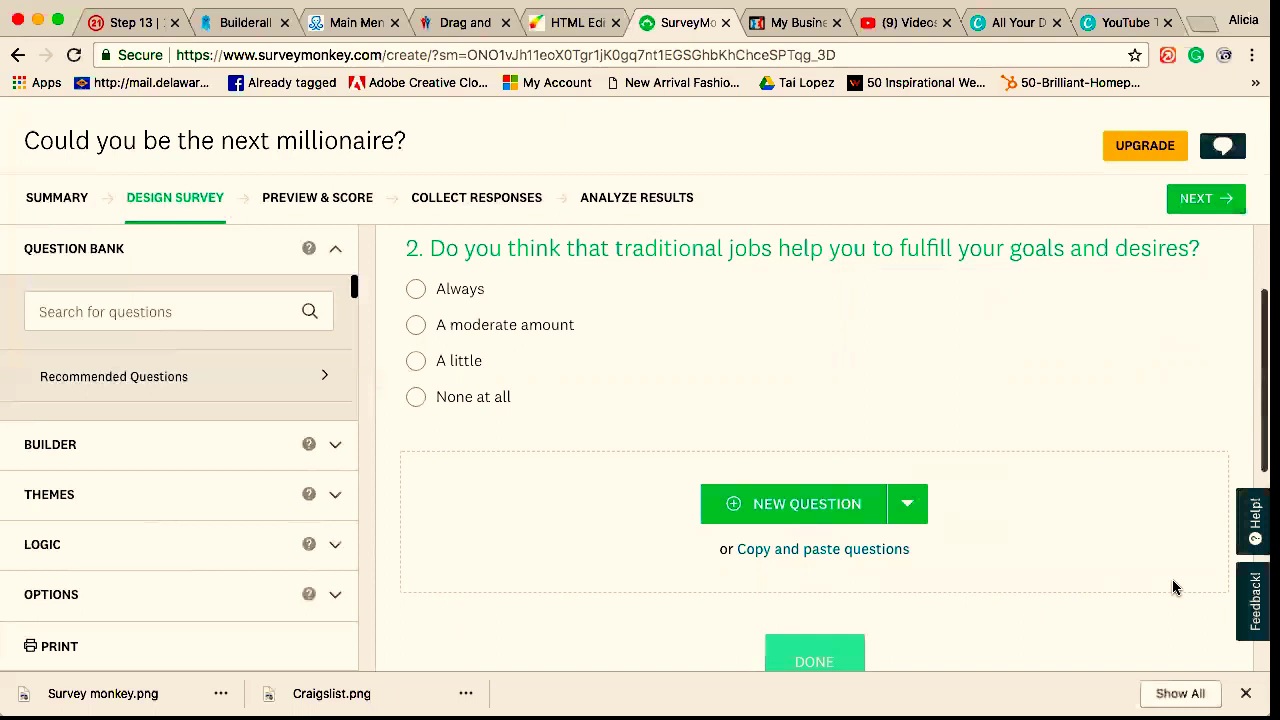
- Add a new question below question 2
mouse_move(1101, 380)
scroll(1128, 441, "down", 2)
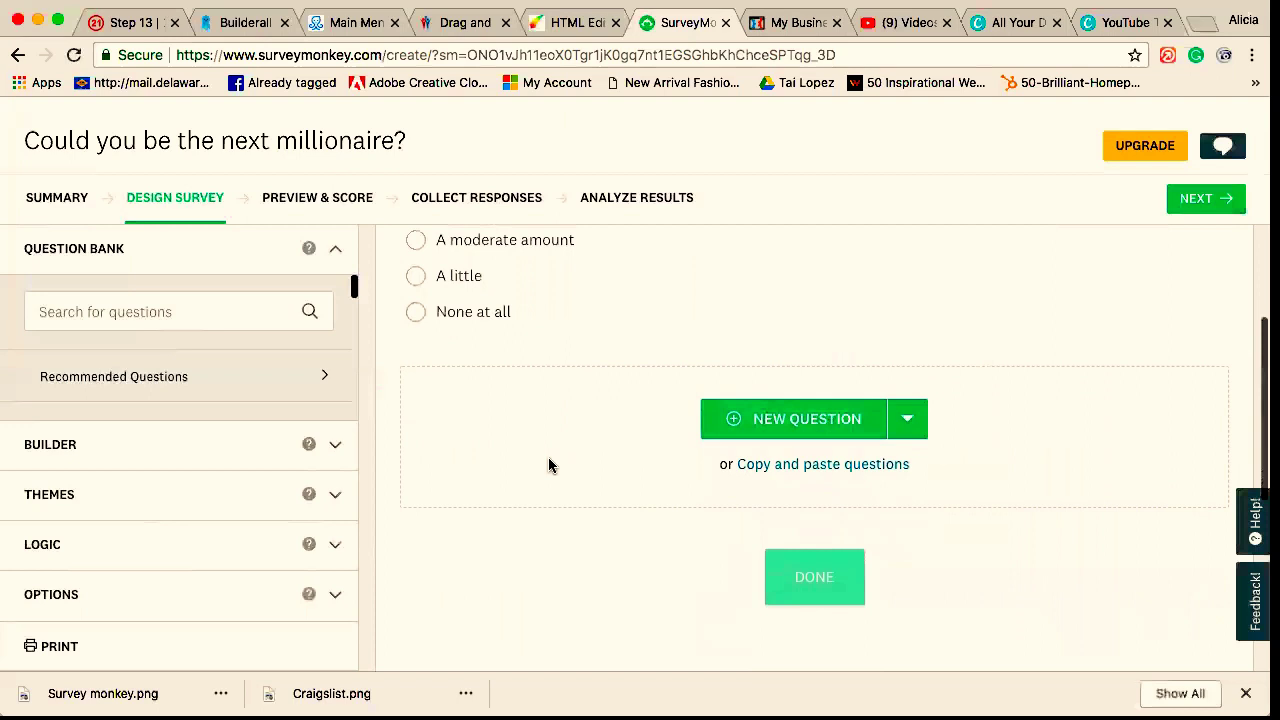
scroll(548, 457, "up", 3)
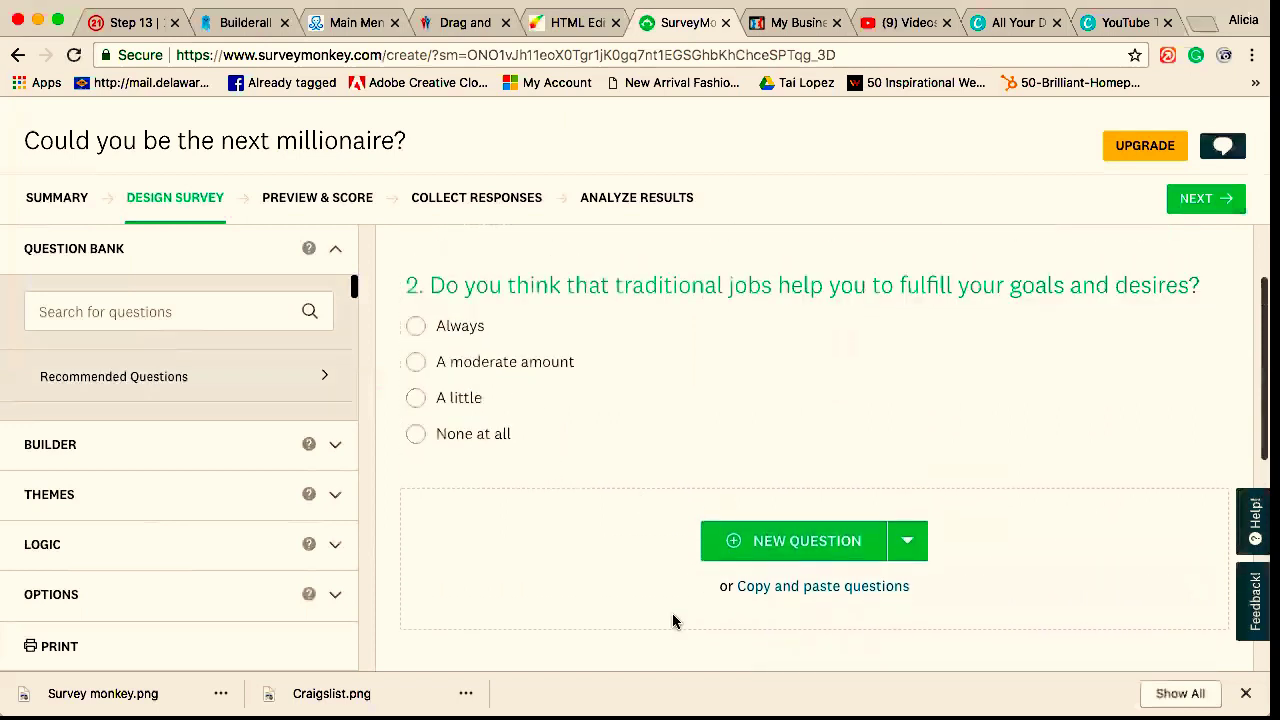
scroll(572, 543, "up", 3)
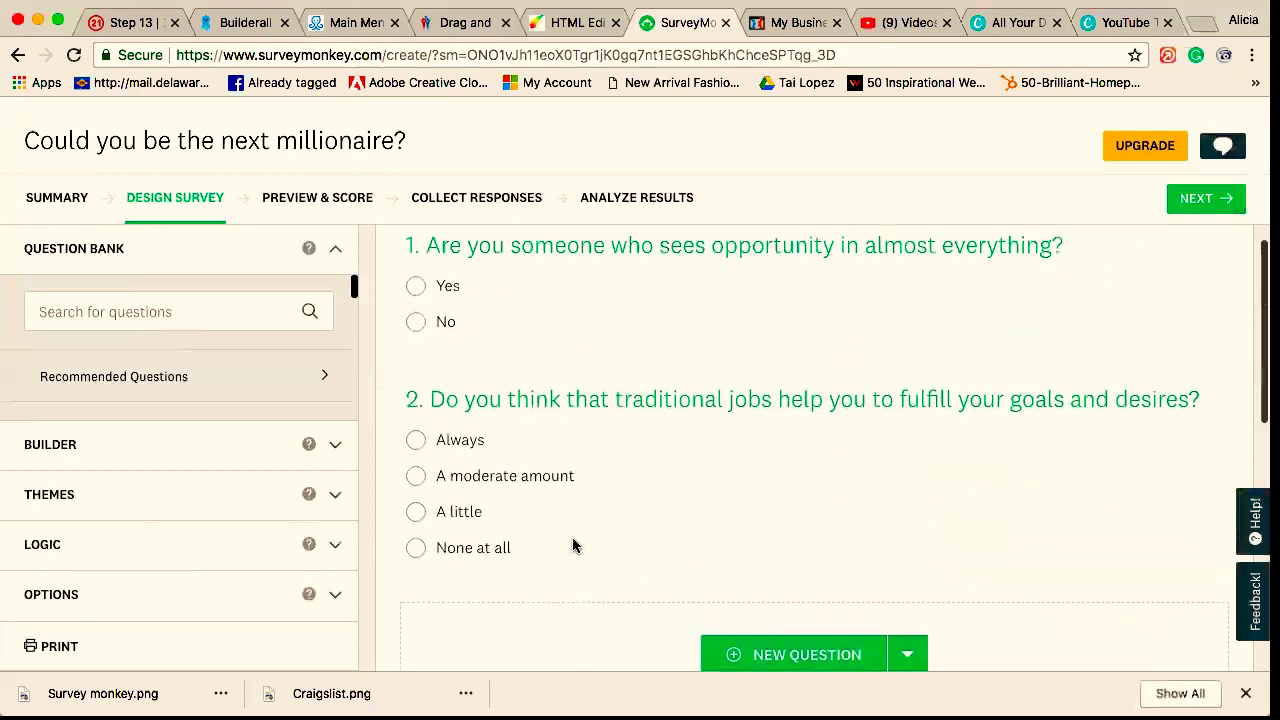
scroll(566, 414, "down", 2)
scroll(566, 463, "down", 1)
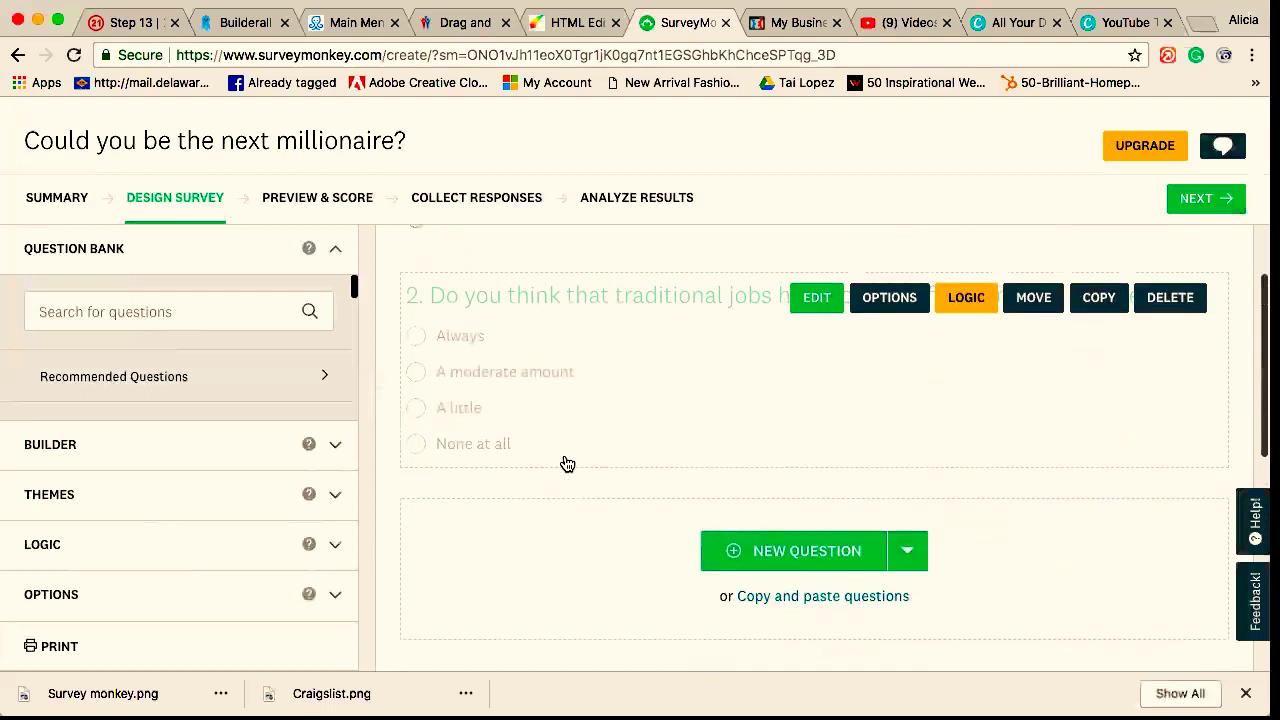
left_click(805, 551)
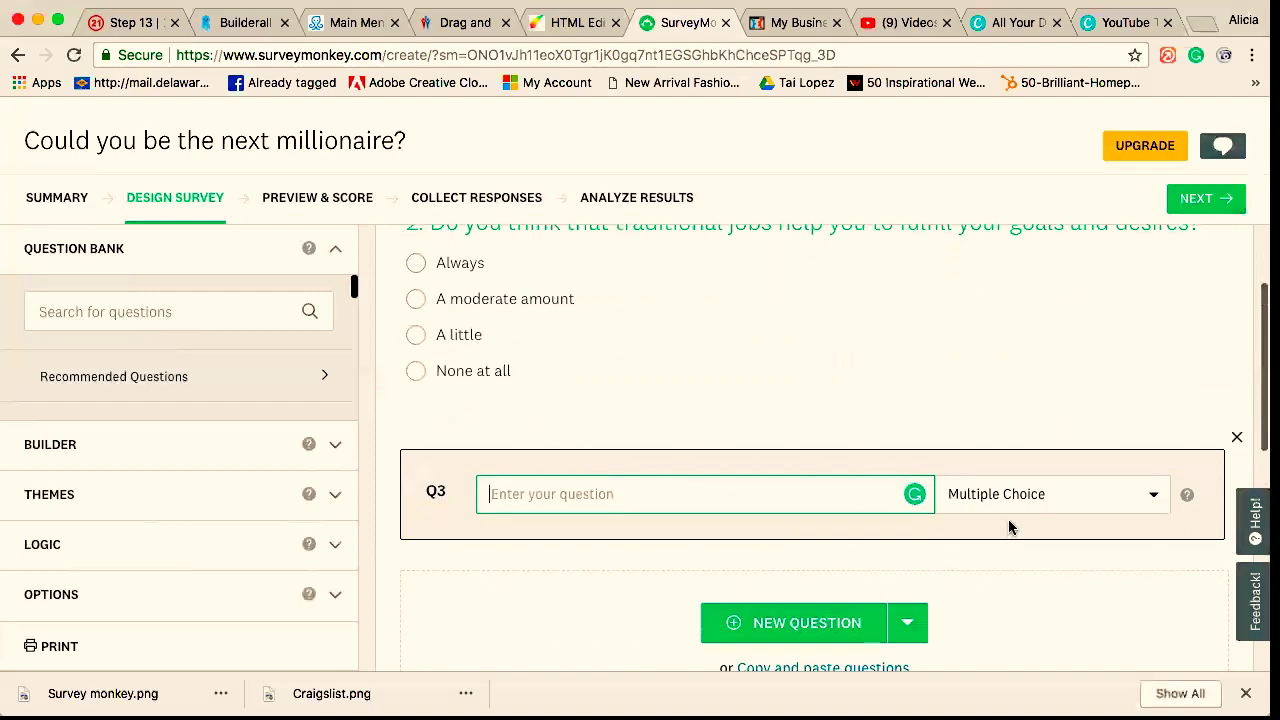
scroll(1008, 526, "down", 2)
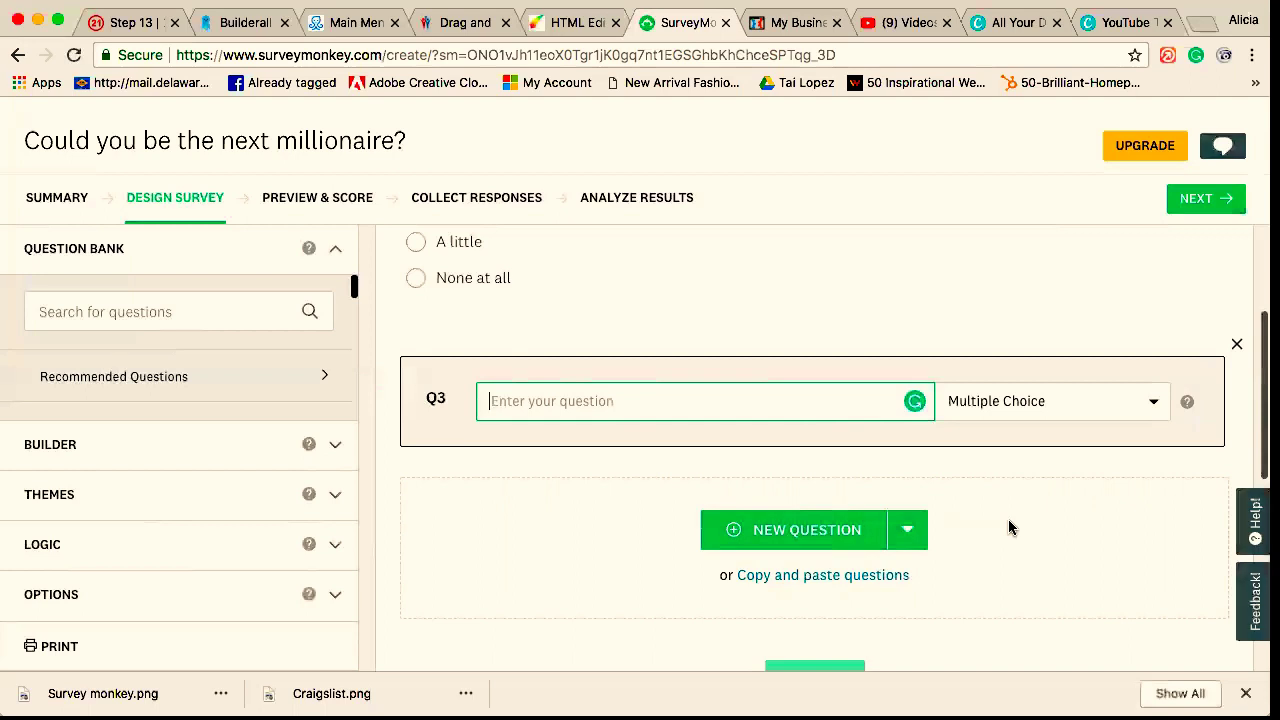
- Enter question 3's text as "If you would like to learn more about making honest money on-line please leave your email address below?"
type("If you ")
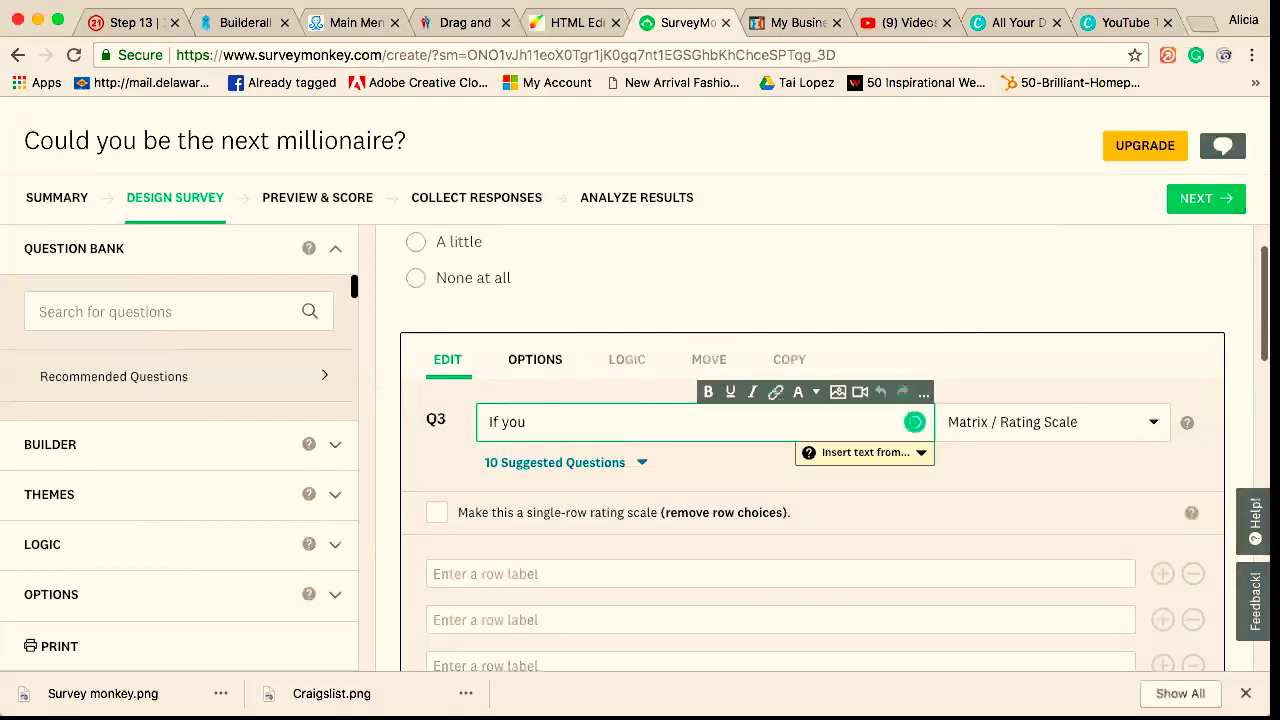
type("would like to learn")
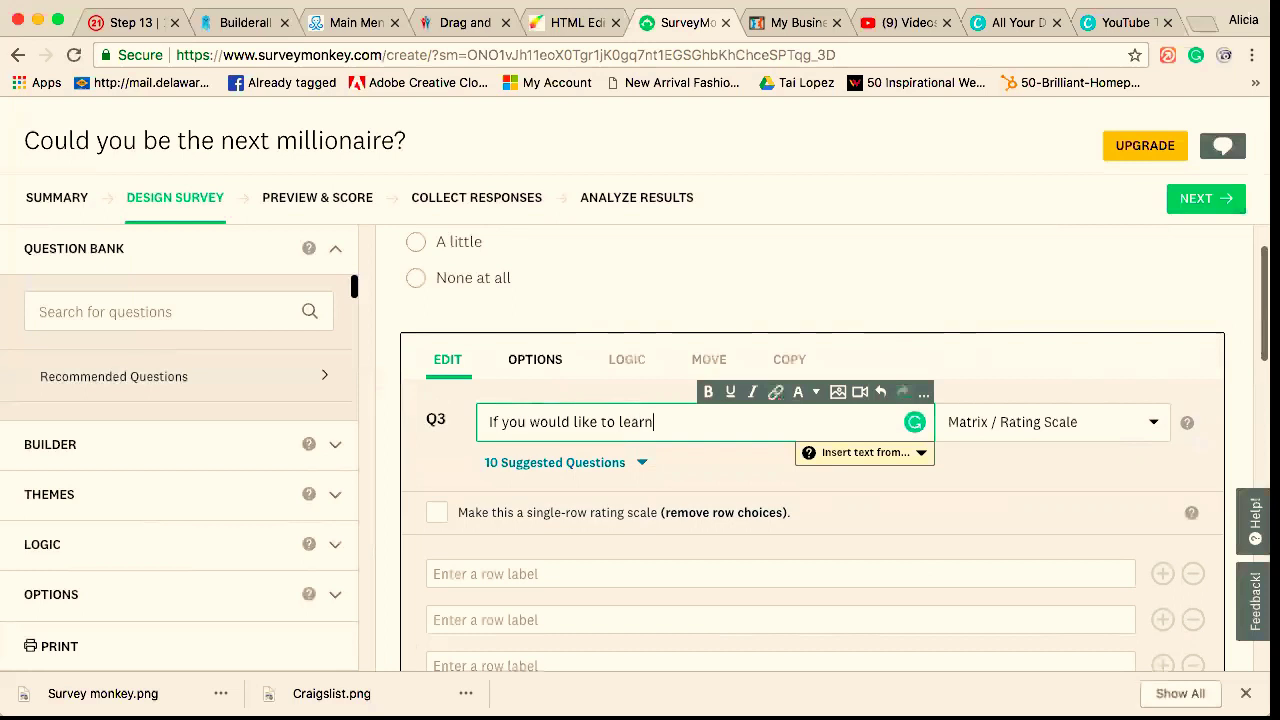
type(" more about making ")
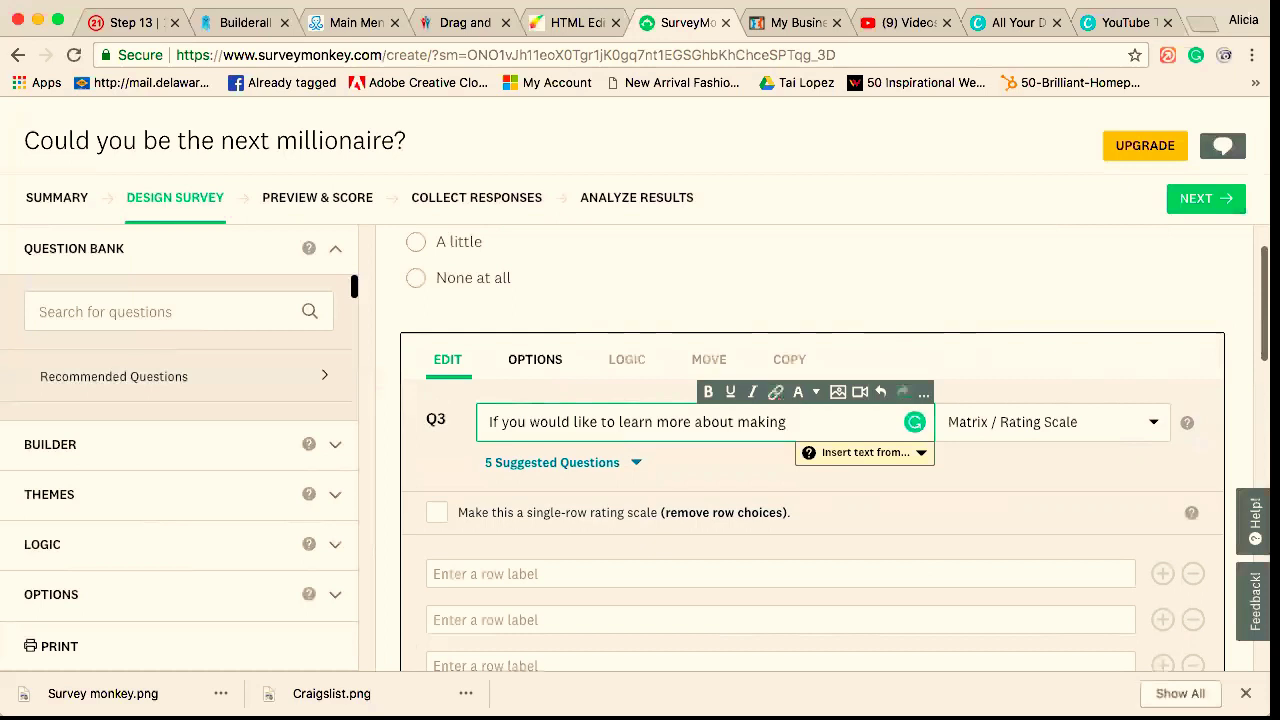
type("g")
key("BackSpace")
type("honest money online")
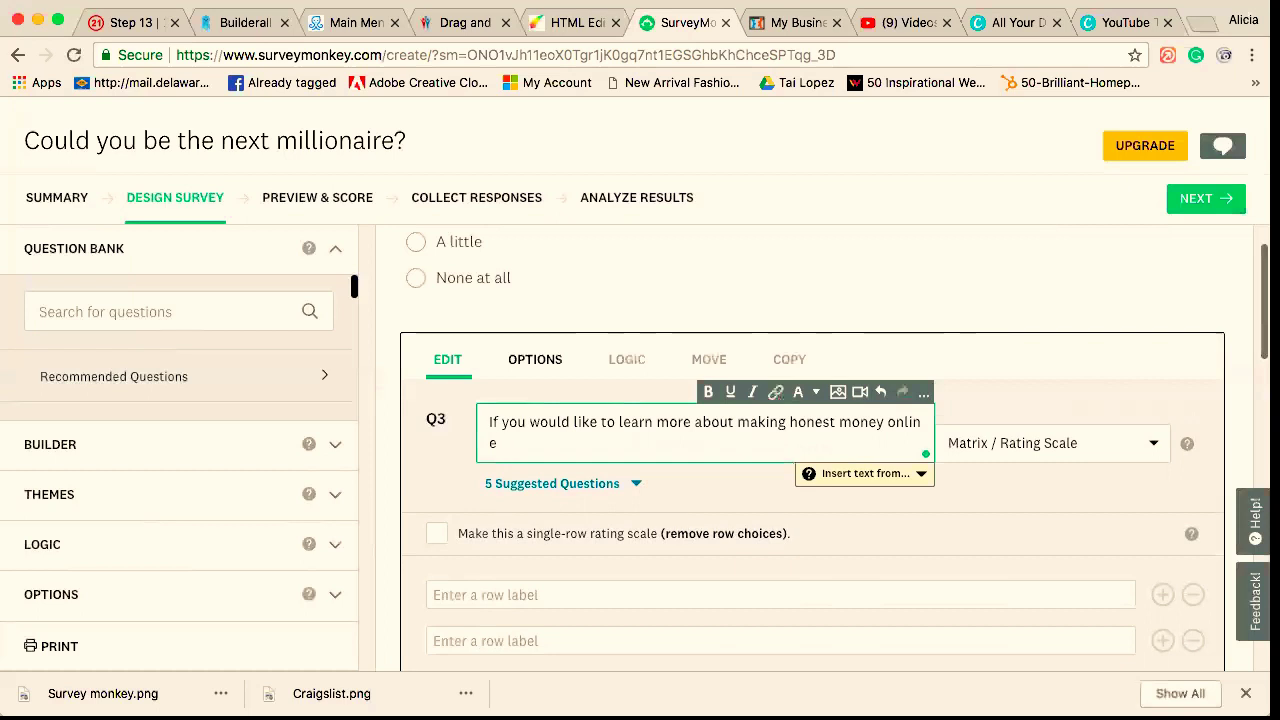
type("please leav")
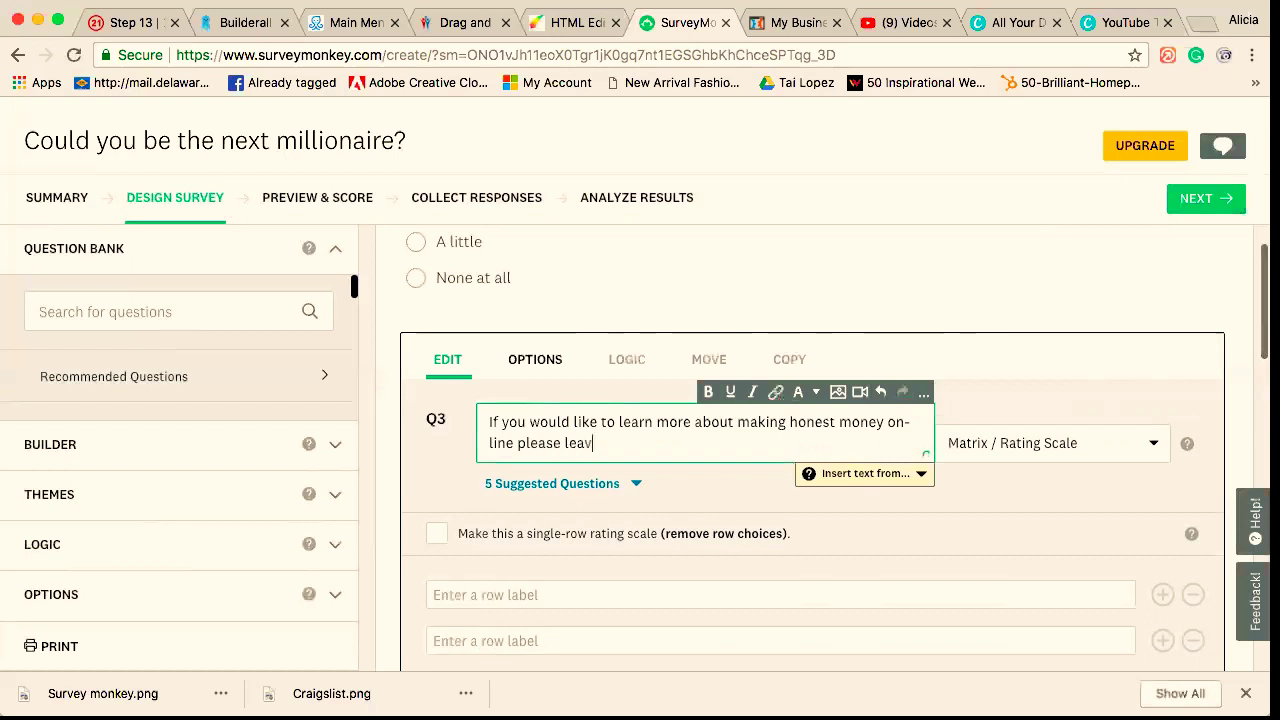
type("e your email address")
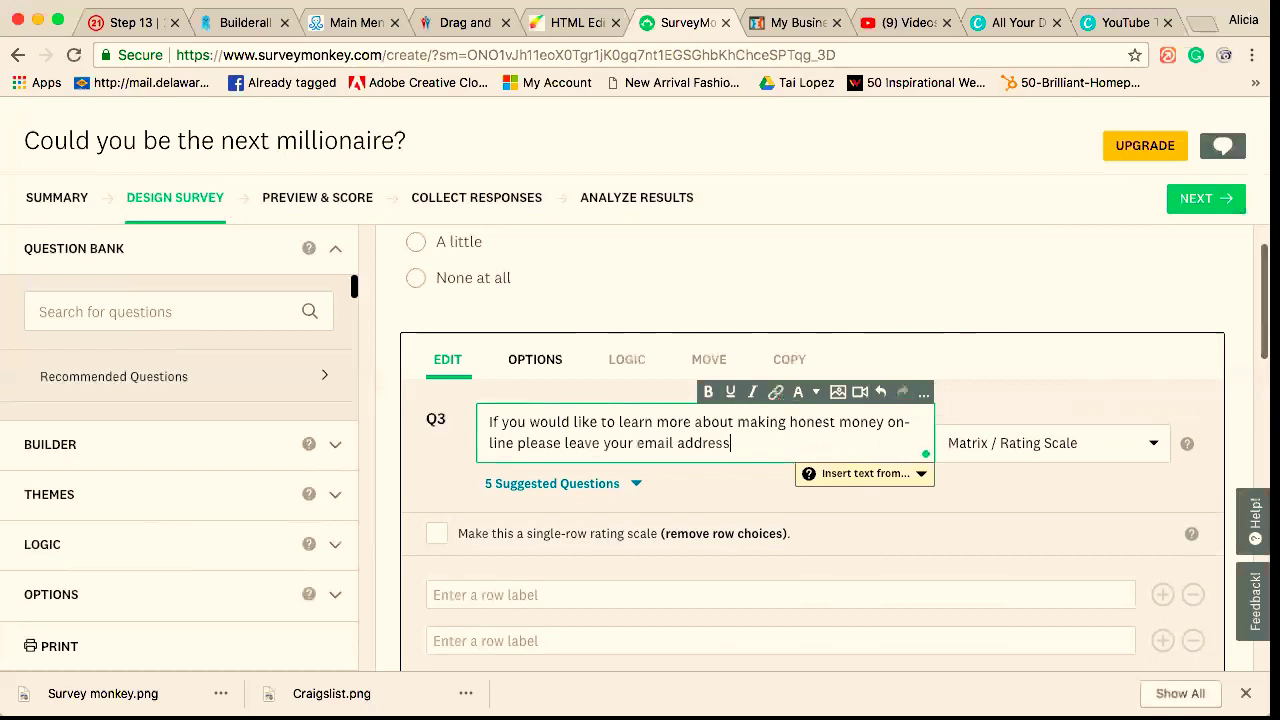
type(" below")
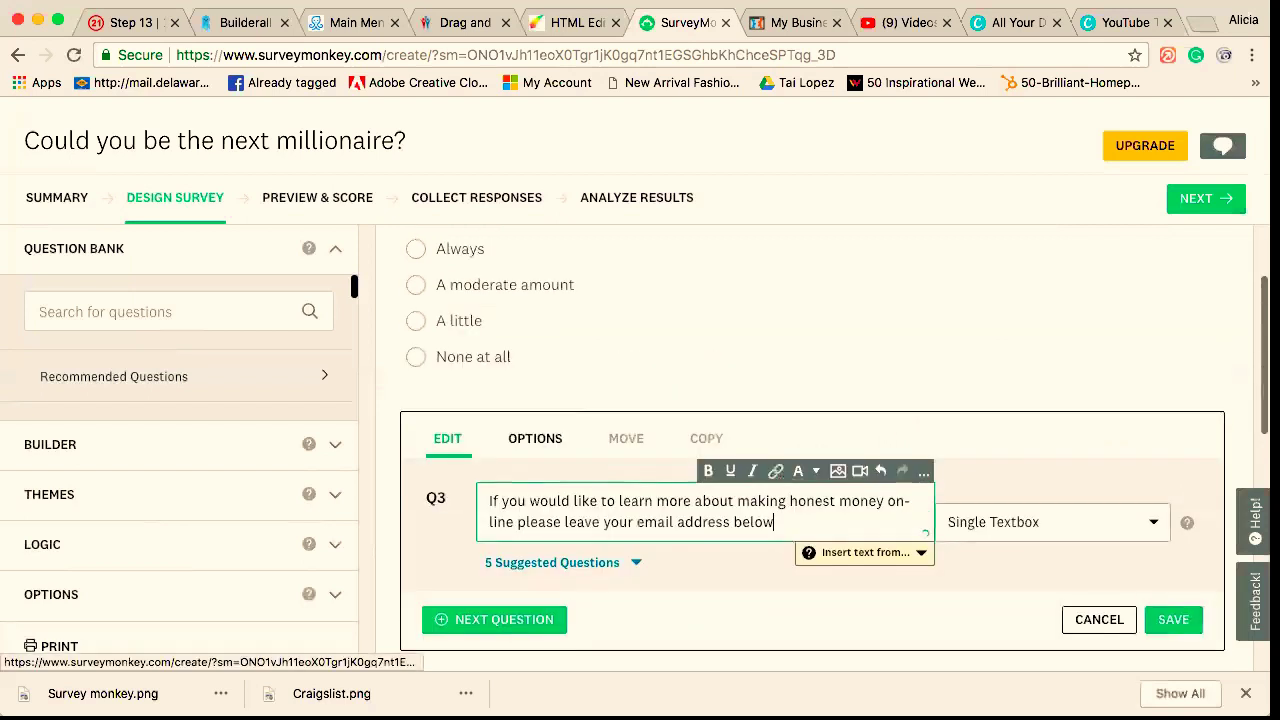
type(".")
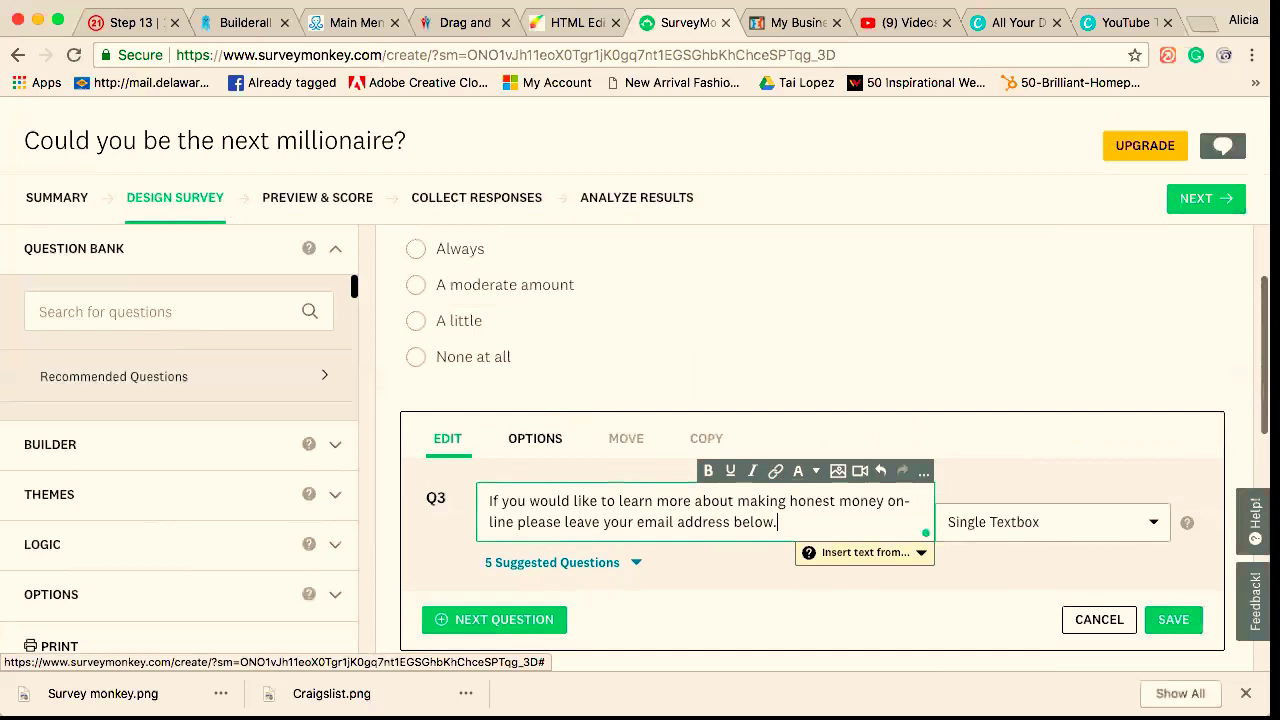
key("BackSpace")
type("?")
scroll(900, 470, "down", 3)
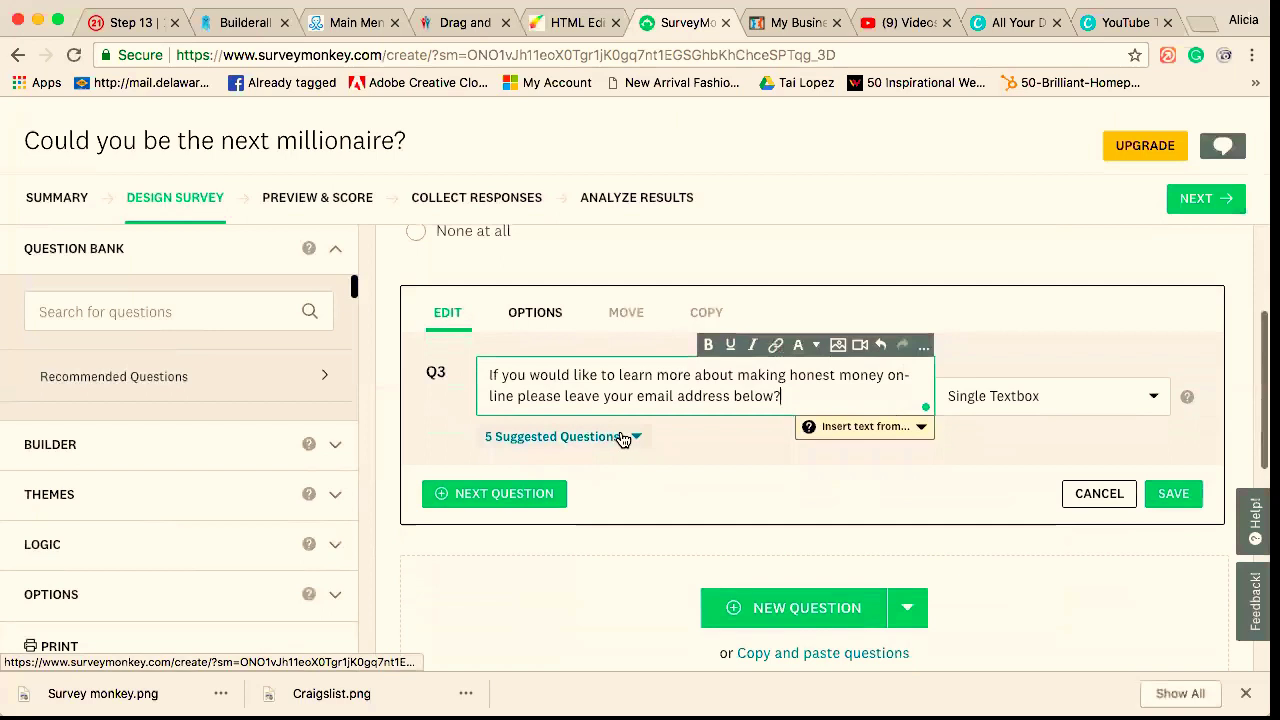
- Examine the question bank suggestions offered for question 3 and close the list without choosing one
left_click(622, 438)
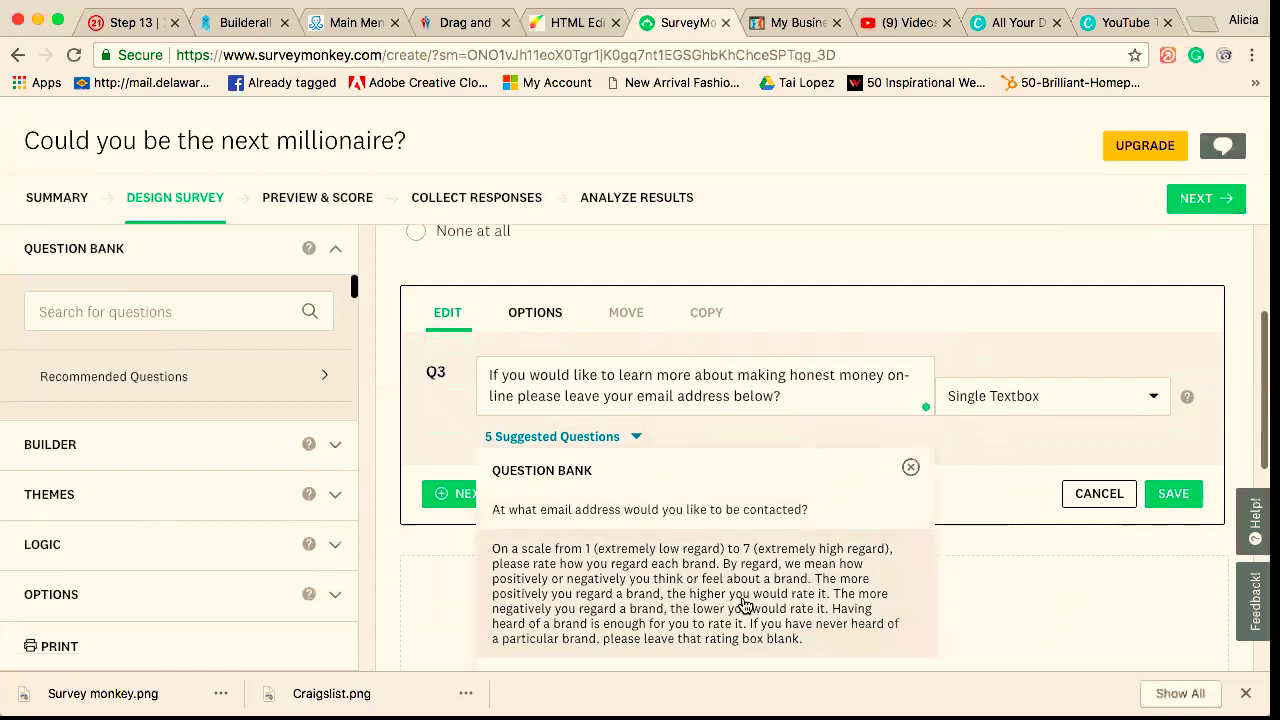
scroll(745, 605, "down", 5)
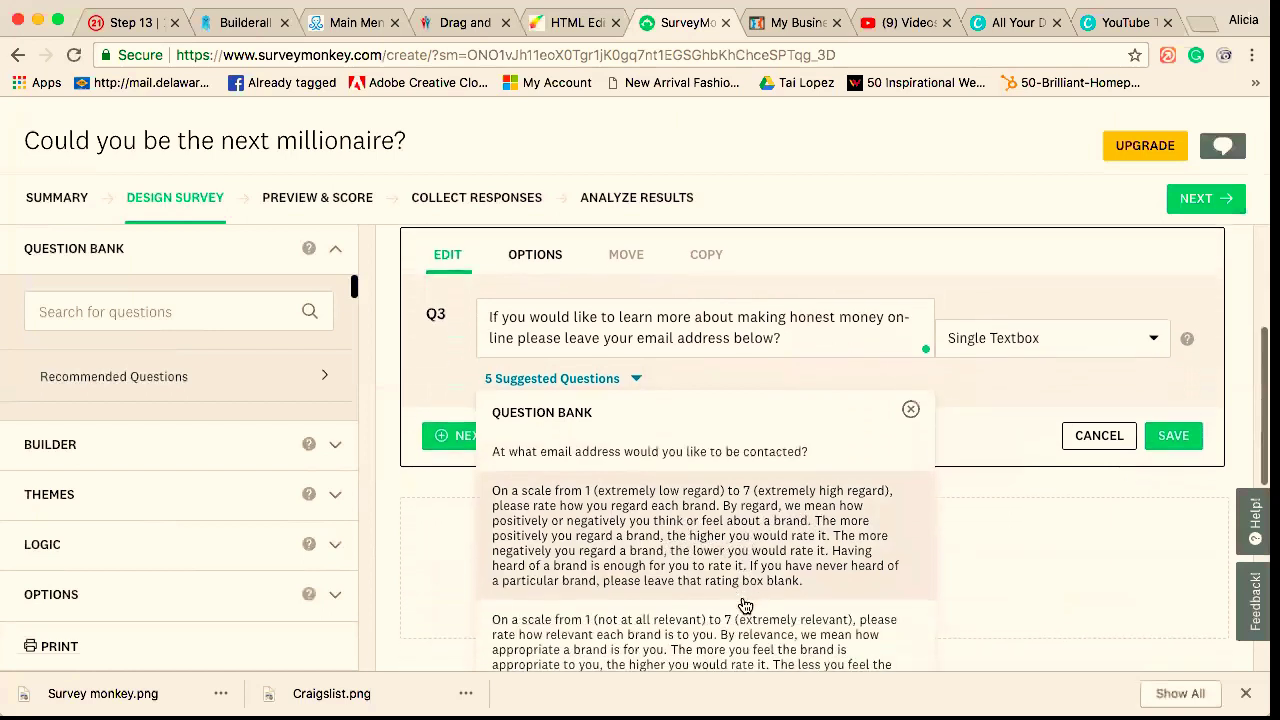
scroll(745, 605, "down", 2)
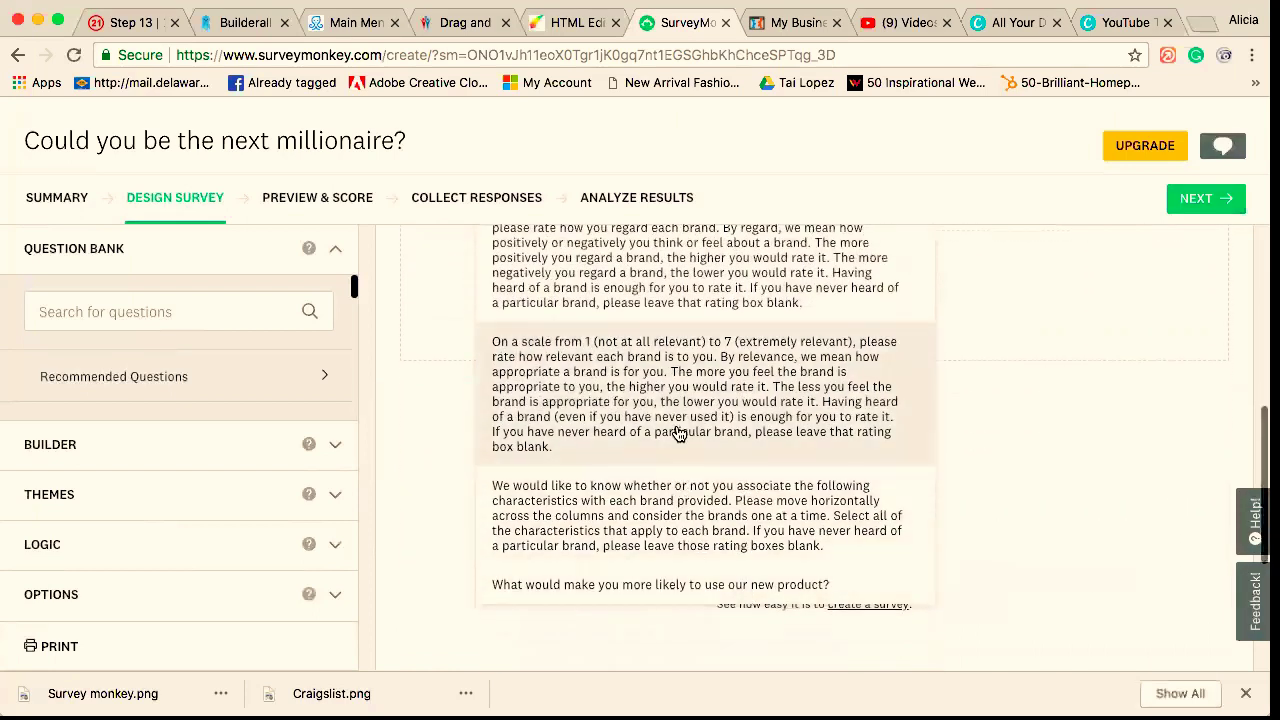
scroll(678, 433, "down", 1)
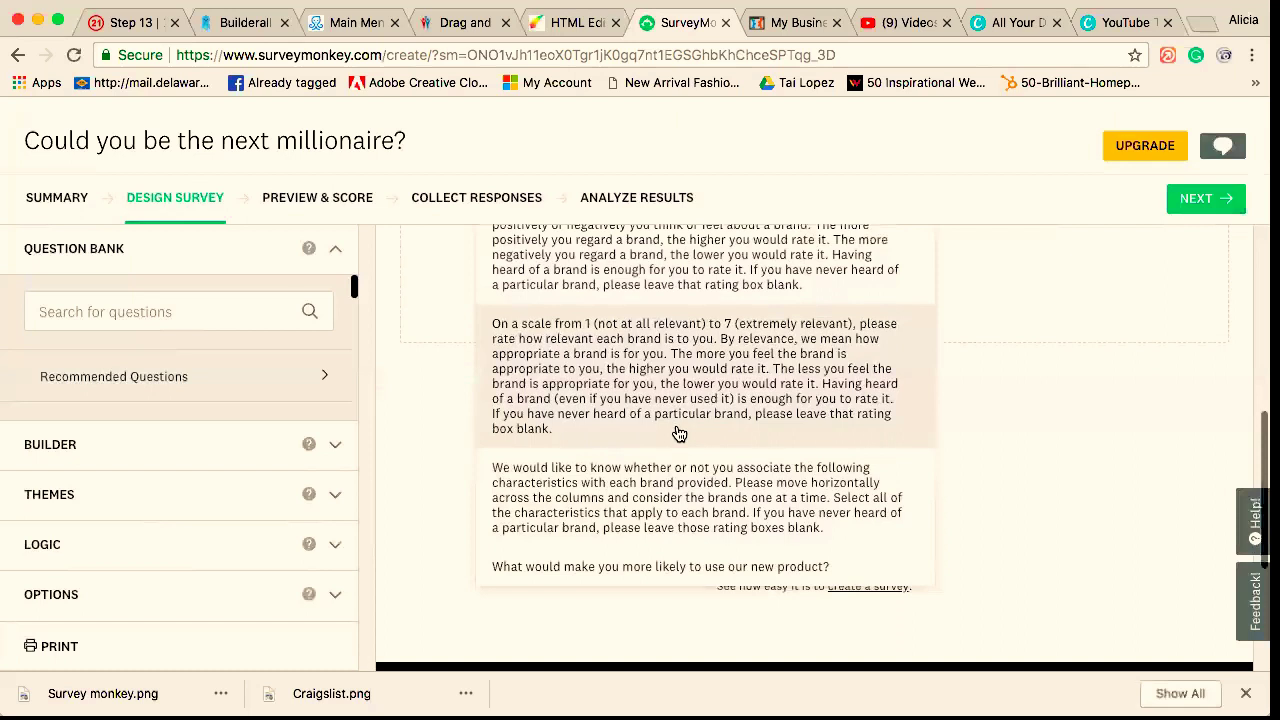
scroll(679, 433, "down", 1)
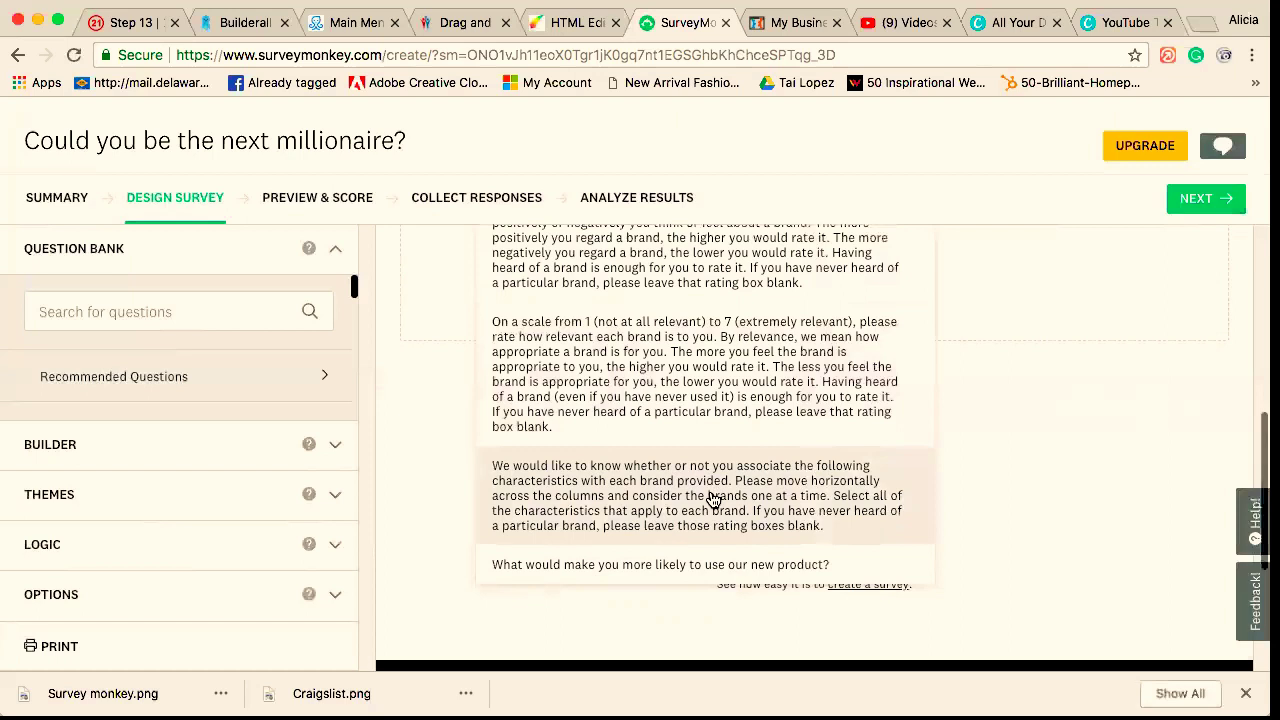
scroll(669, 320, "up", 3)
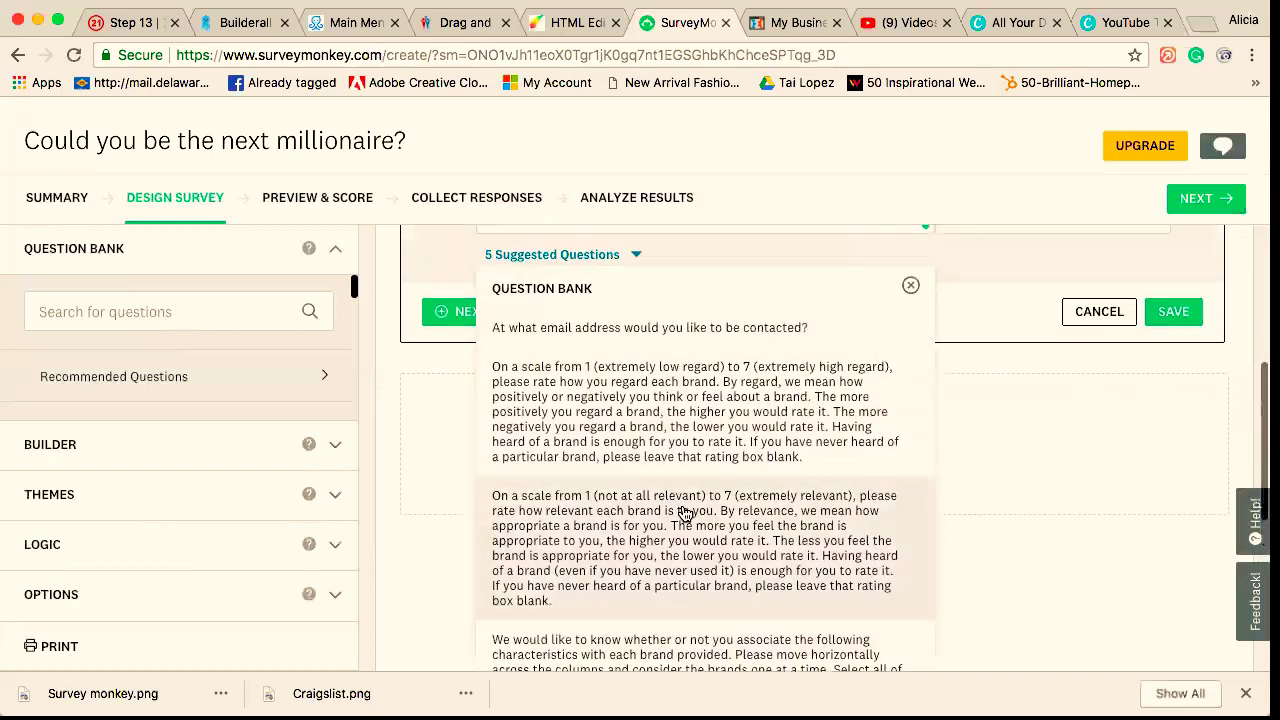
scroll(684, 513, "down", 3)
scroll(684, 513, "down", 2)
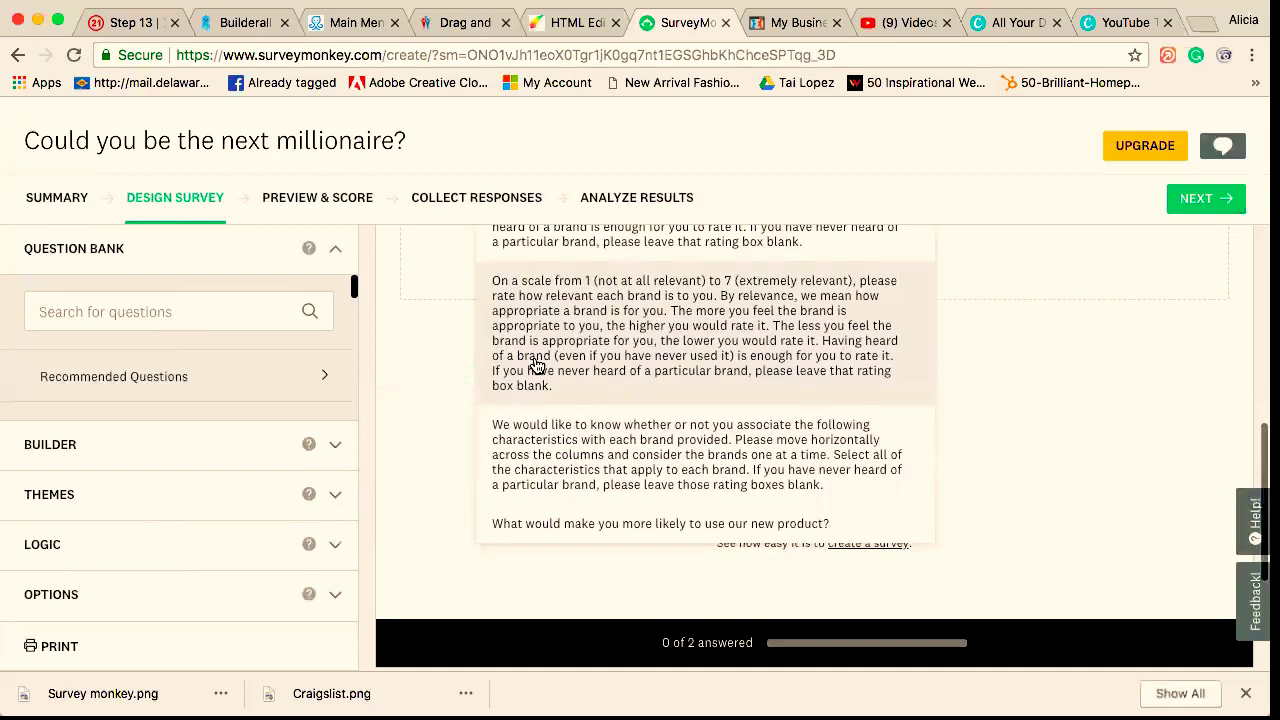
scroll(709, 306, "up", 5)
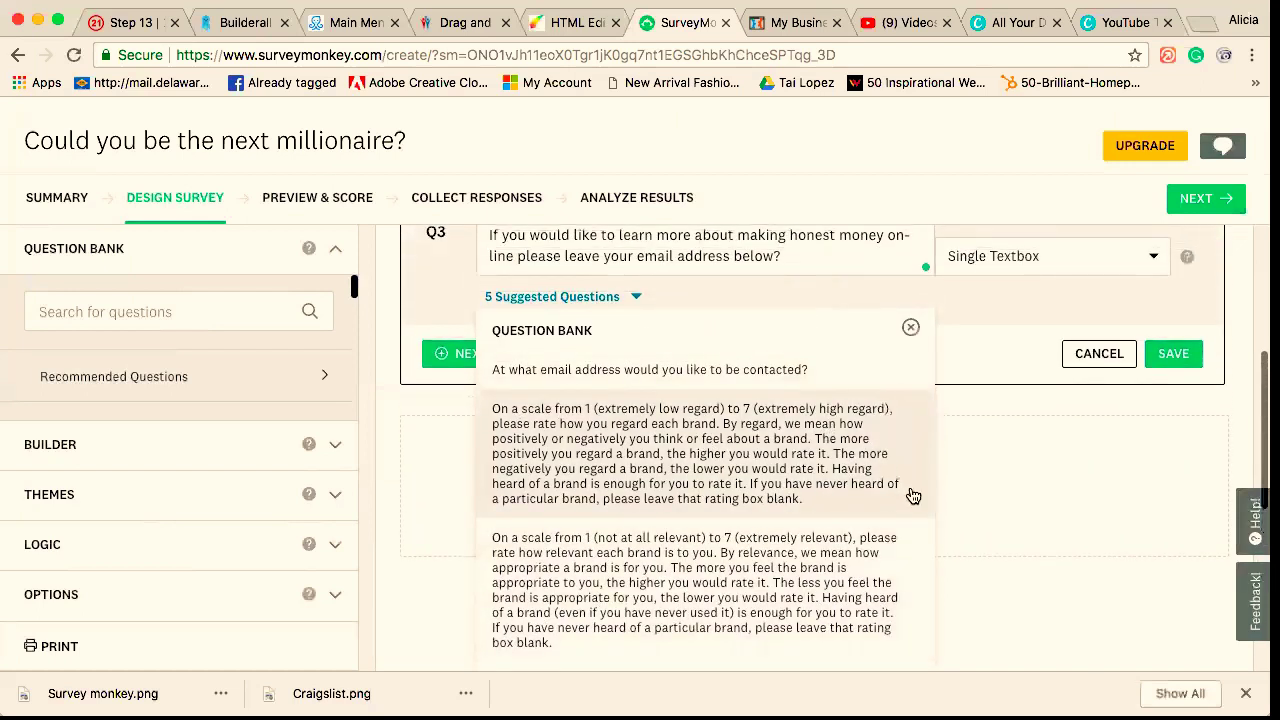
scroll(846, 609, "down", 1)
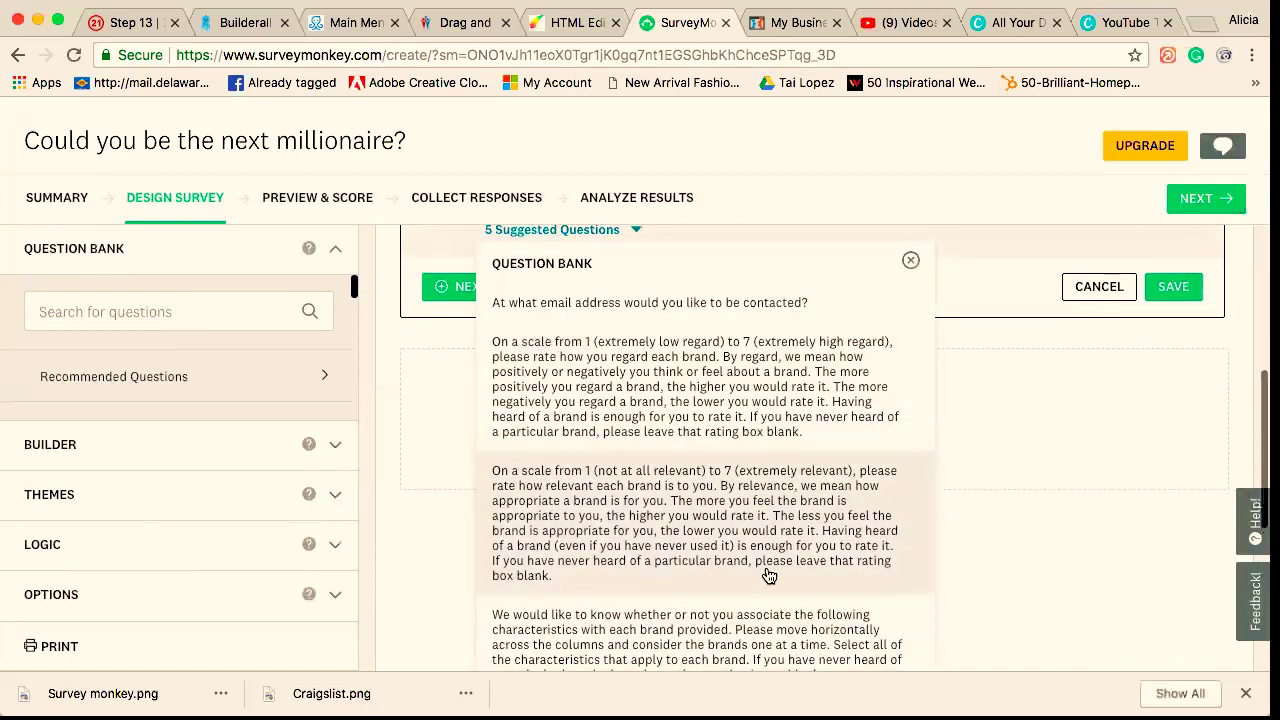
scroll(767, 576, "down", 1)
scroll(770, 414, "up", 2)
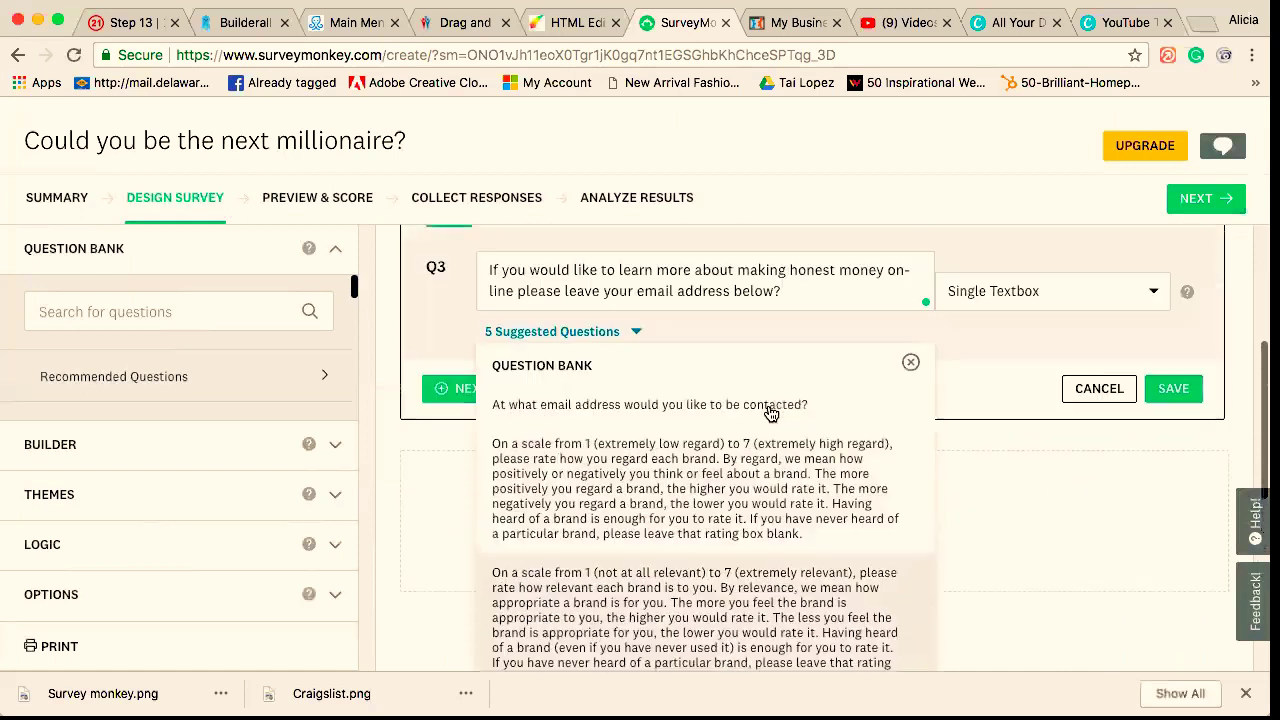
left_click(909, 364)
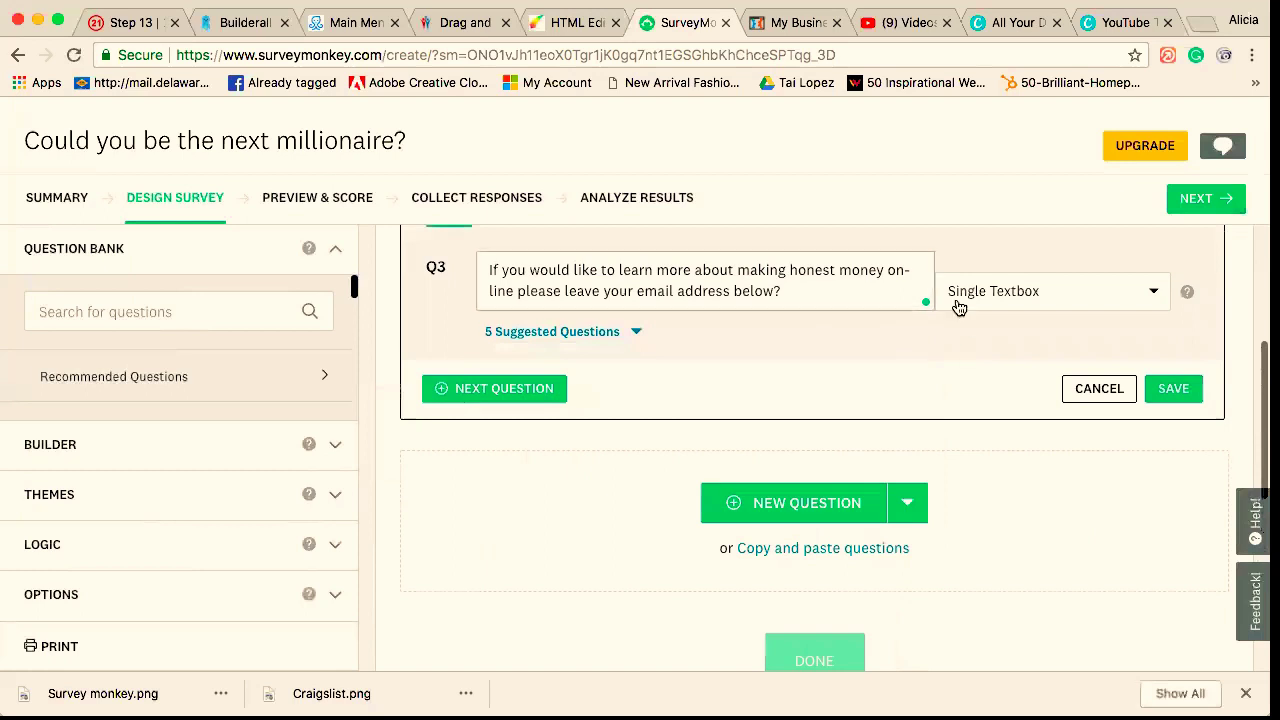
- Change question 3's type to Contact Information
left_click(1150, 293)
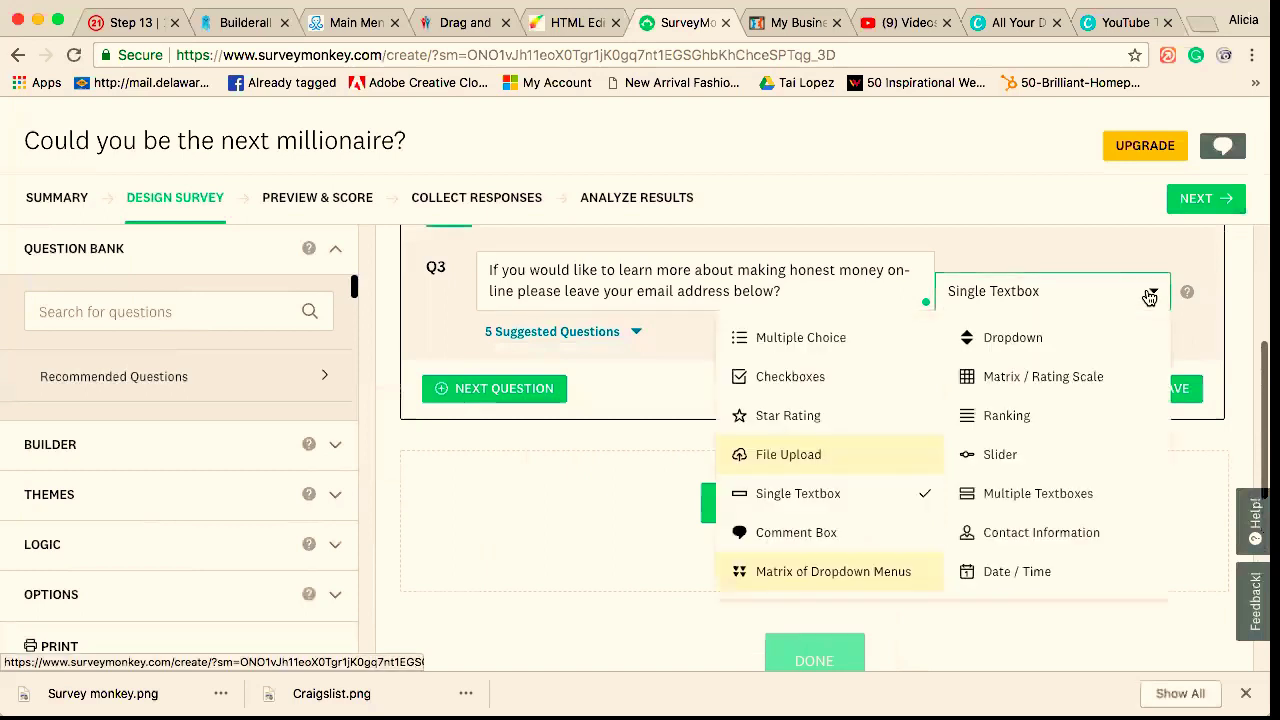
left_click(1036, 537)
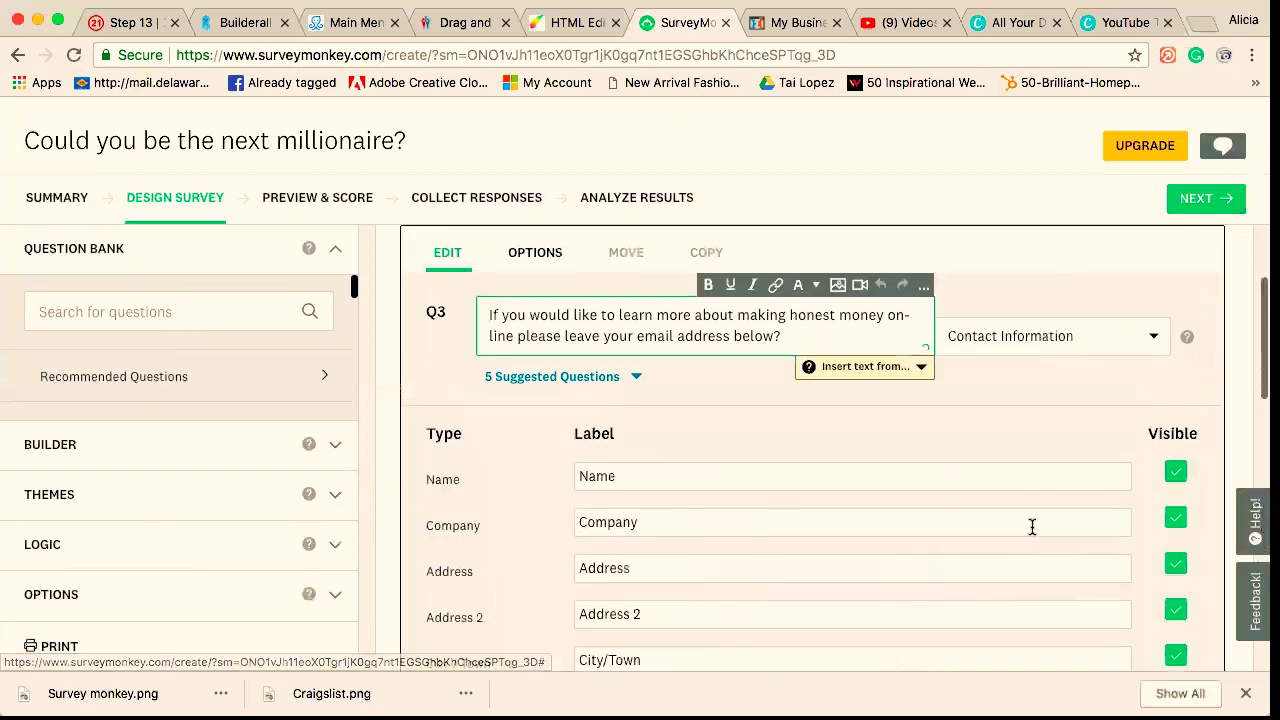
scroll(807, 429, "down", 5)
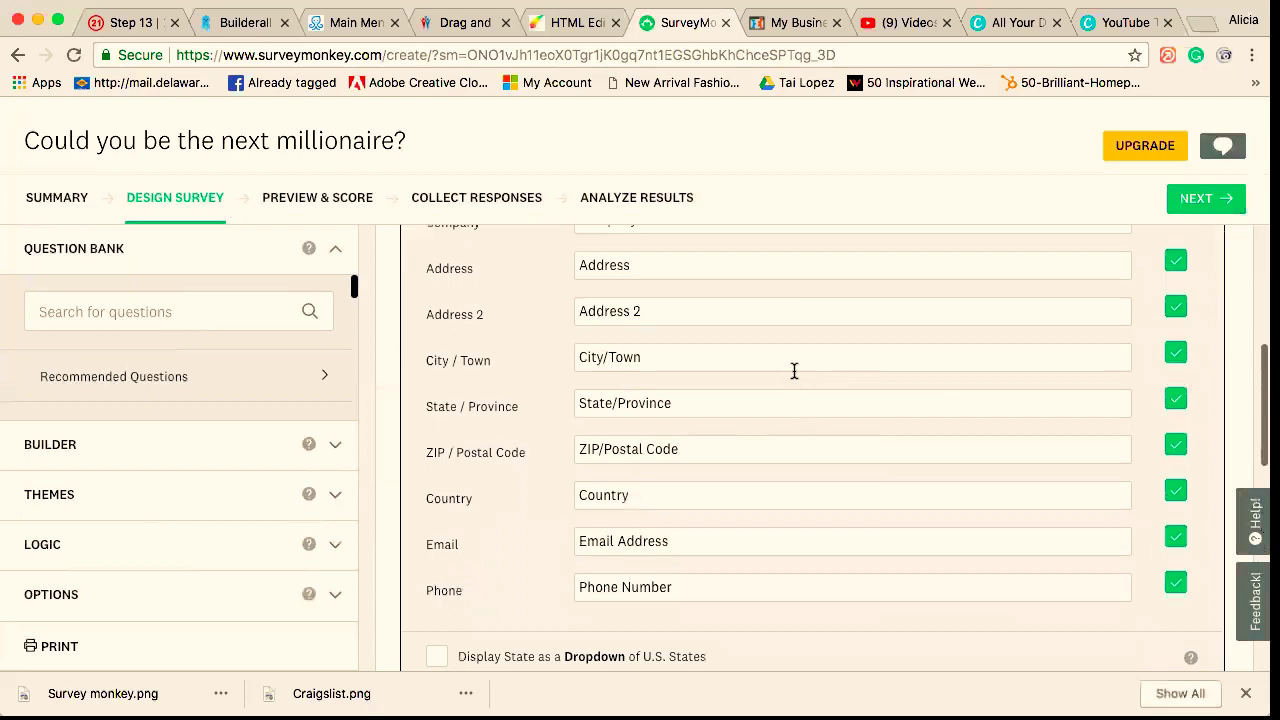
- Hide all of question 3's contact fields except Name and Email Address
scroll(794, 372, "up", 1)
scroll(814, 385, "up", 3)
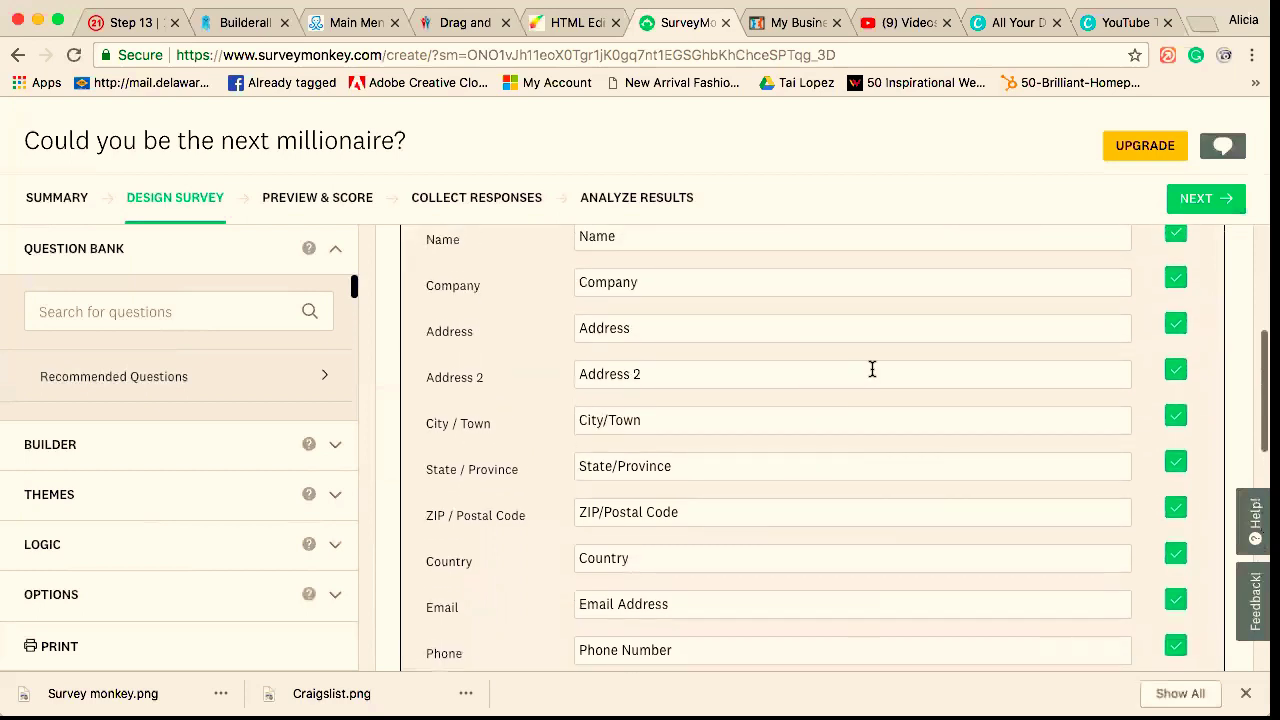
scroll(892, 383, "down", 2)
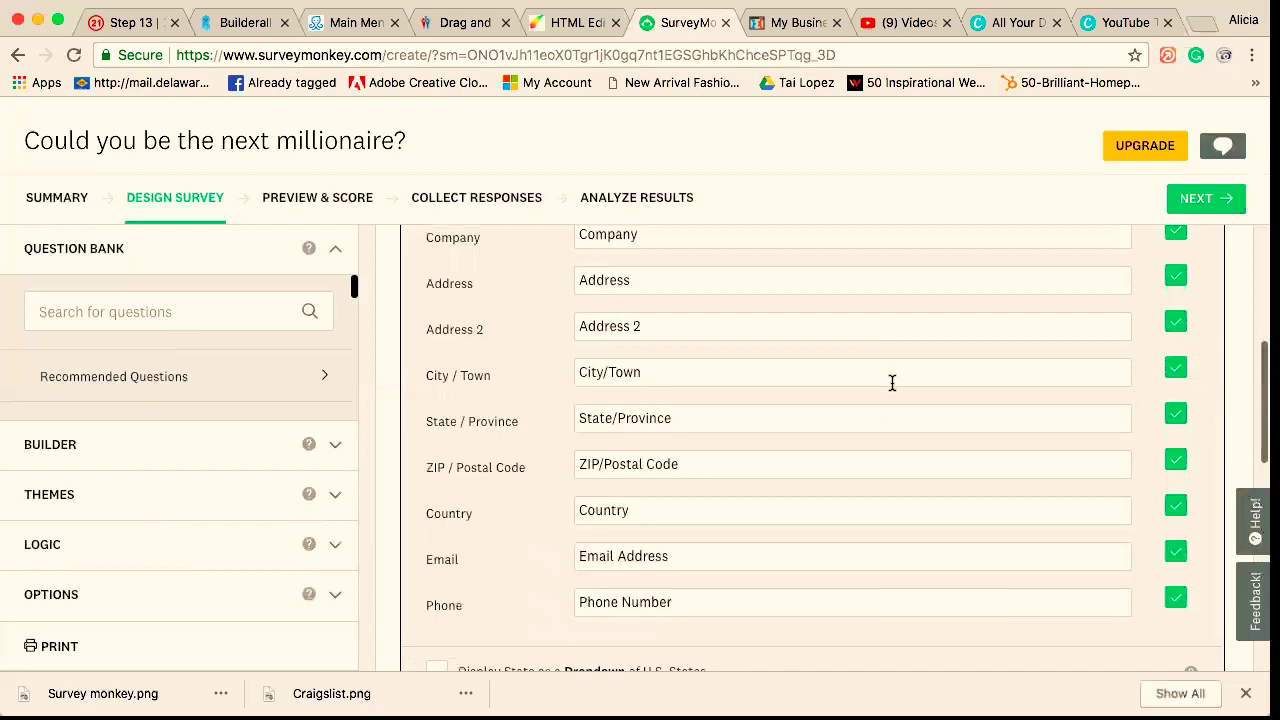
left_click(1176, 595)
left_click(1176, 508)
left_click(1176, 462)
left_click(1176, 414)
left_click(1176, 370)
left_click(1175, 323)
left_click(1175, 276)
scroll(1174, 272, "up", 1)
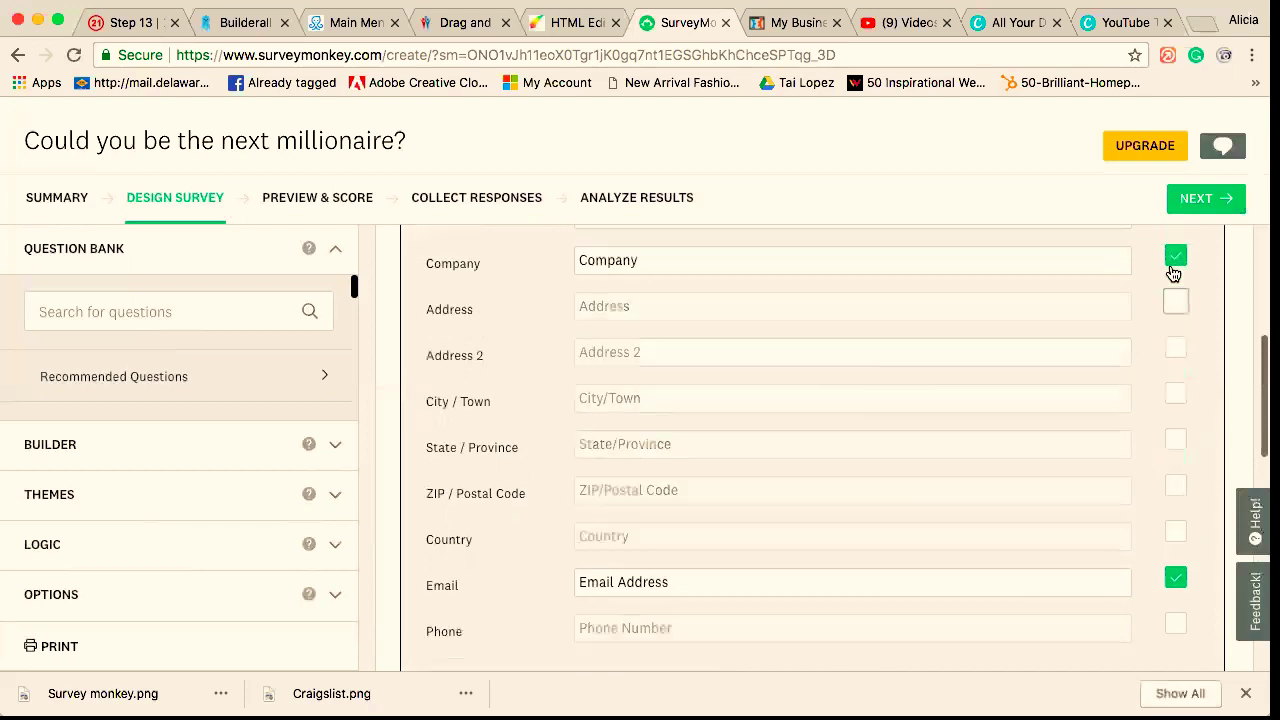
scroll(1173, 272, "up", 2)
left_click(1176, 312)
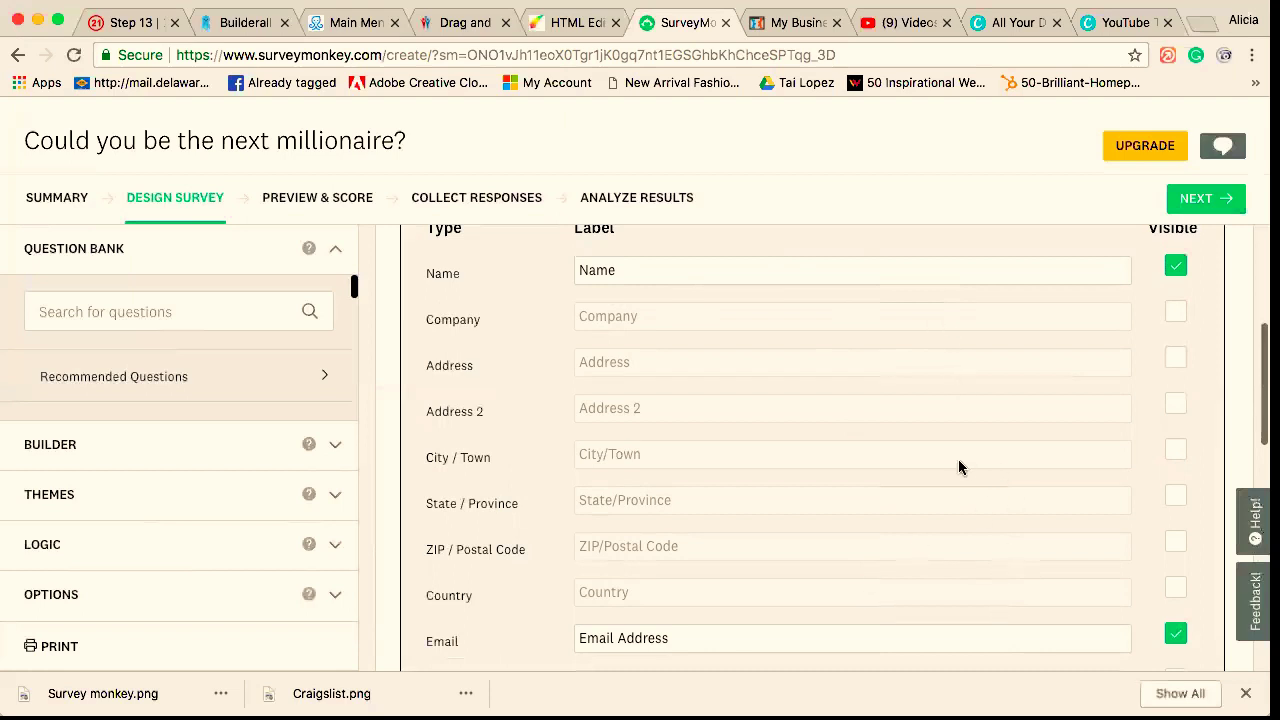
- Review the contact fields left visible in question 3 and save the question
scroll(958, 465, "up", 3)
scroll(958, 465, "down", 2)
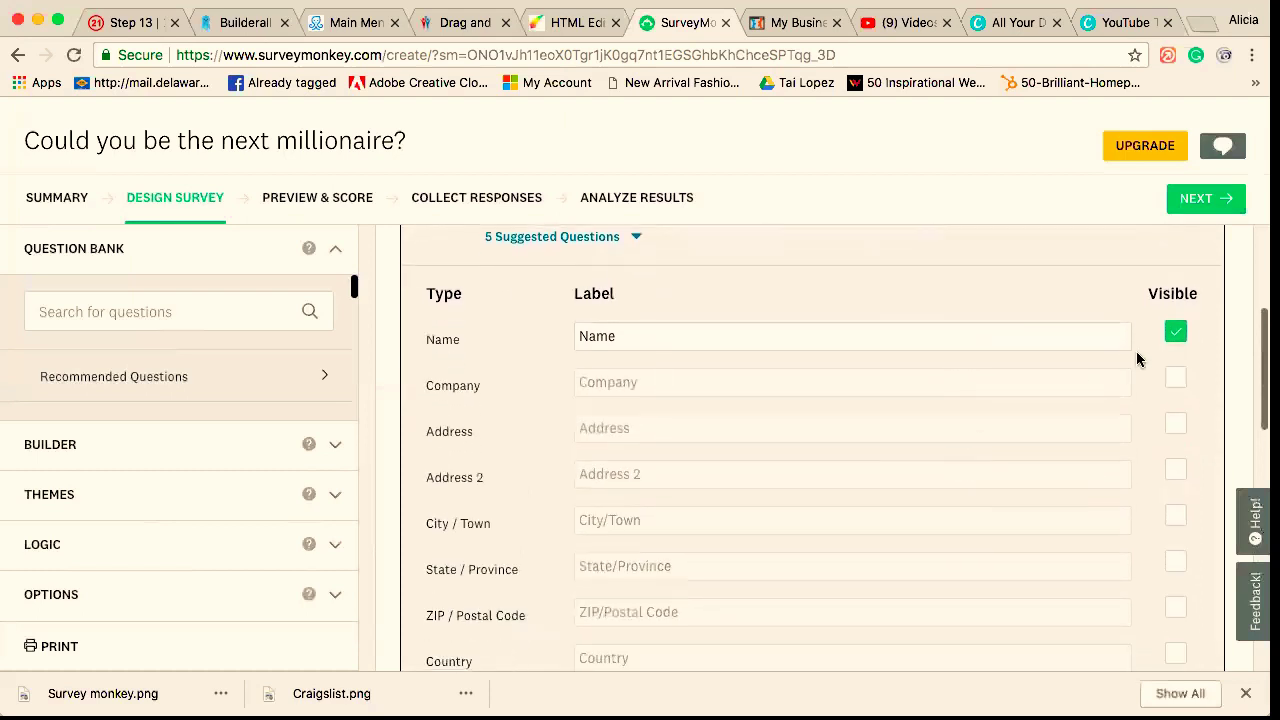
scroll(1137, 358, "down", 4)
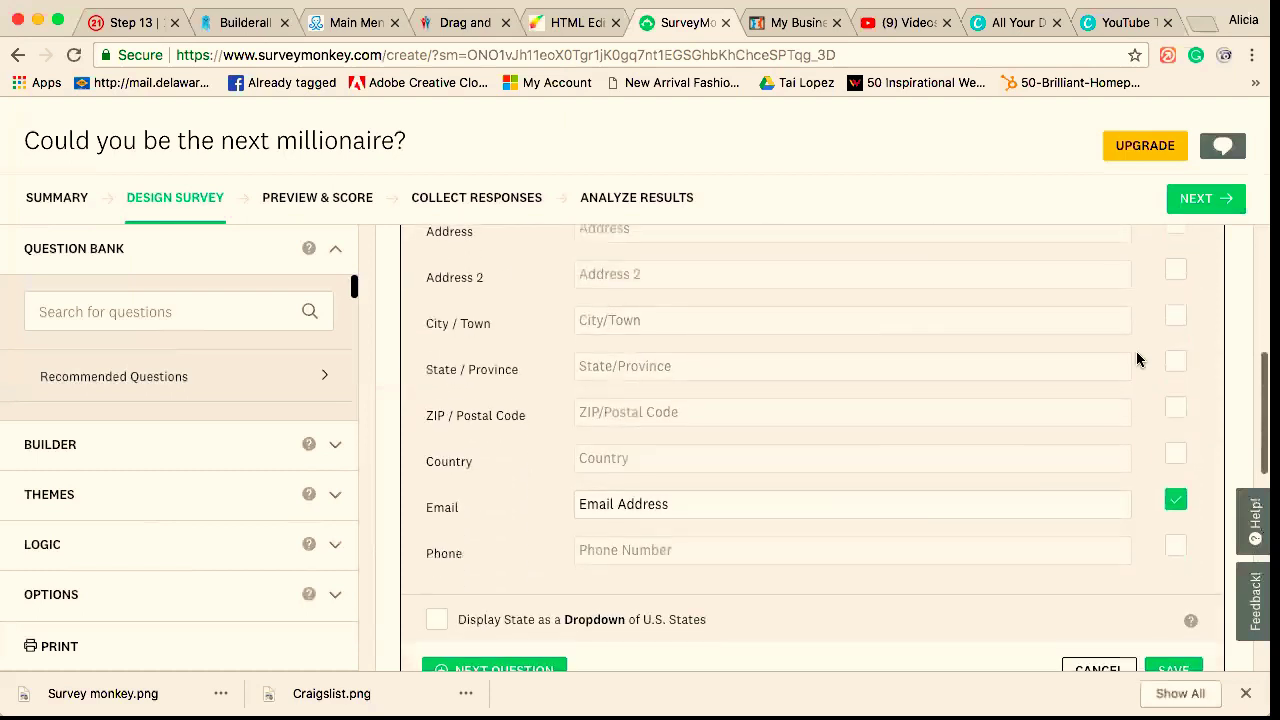
scroll(1137, 358, "down", 2)
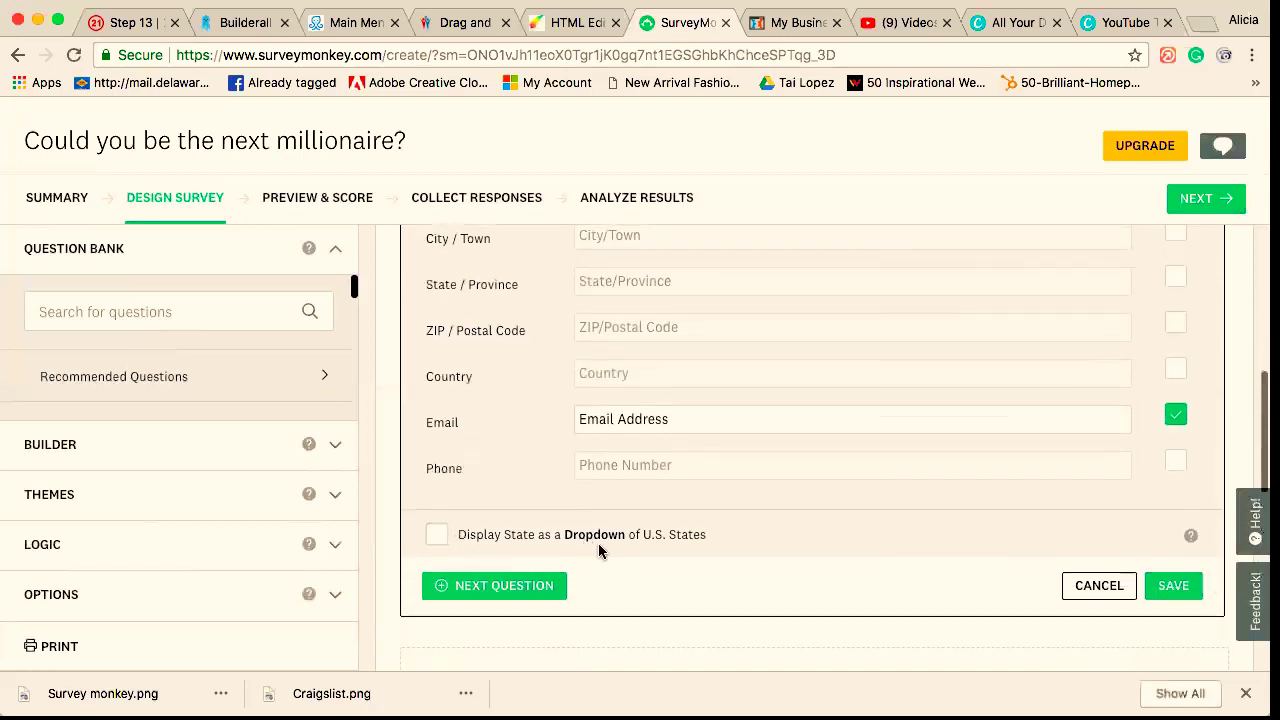
left_click(1172, 587)
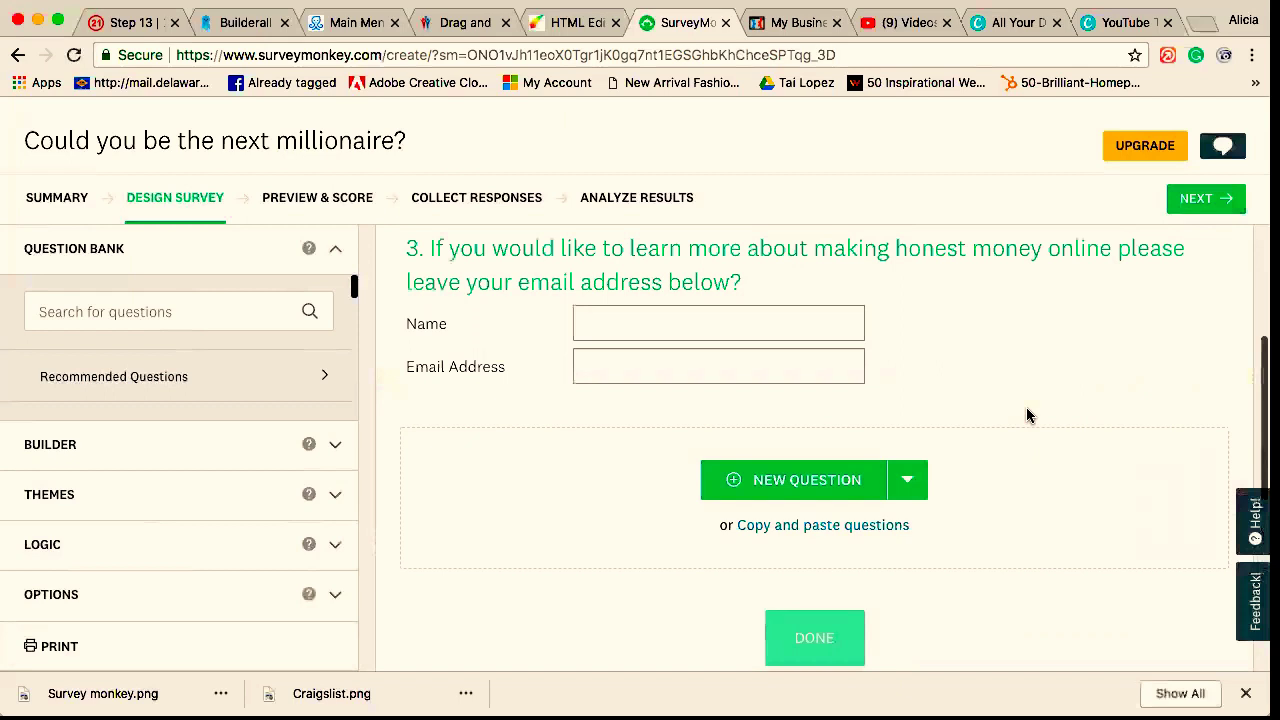
- Review the three survey questions and their answer choices, and look through the question bank categories
mouse_move(1034, 394)
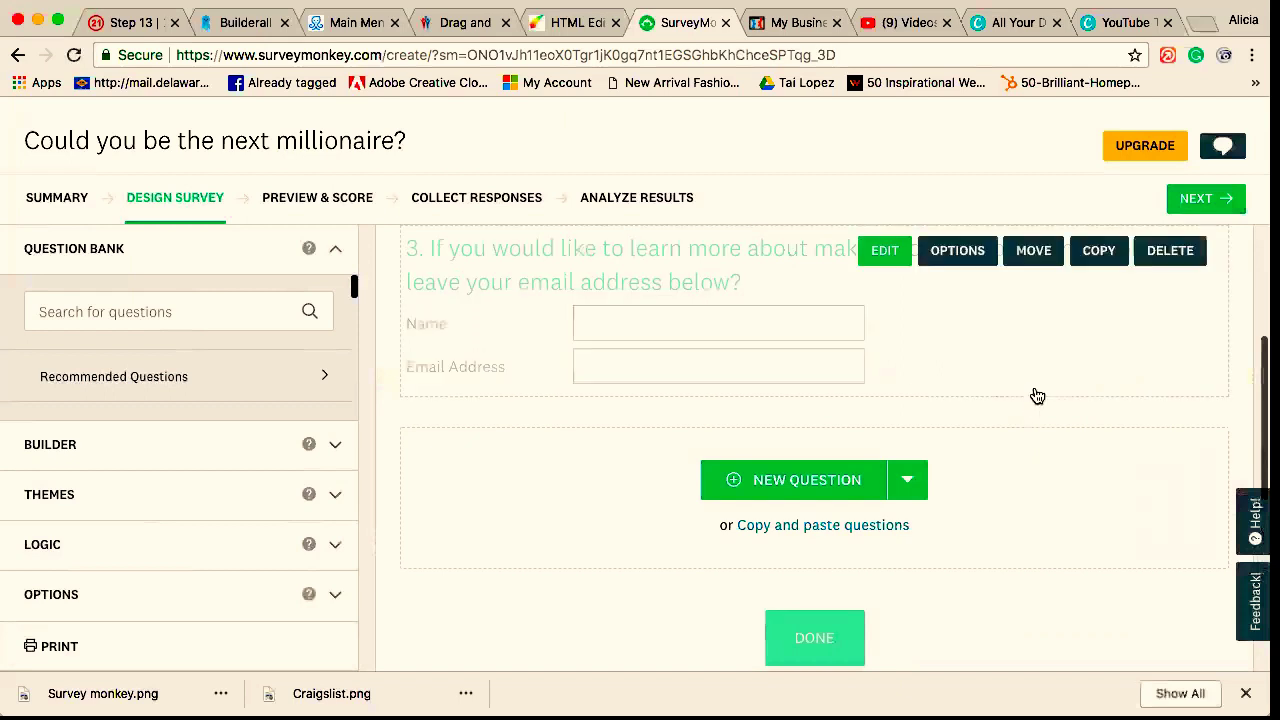
scroll(993, 350, "up", 2)
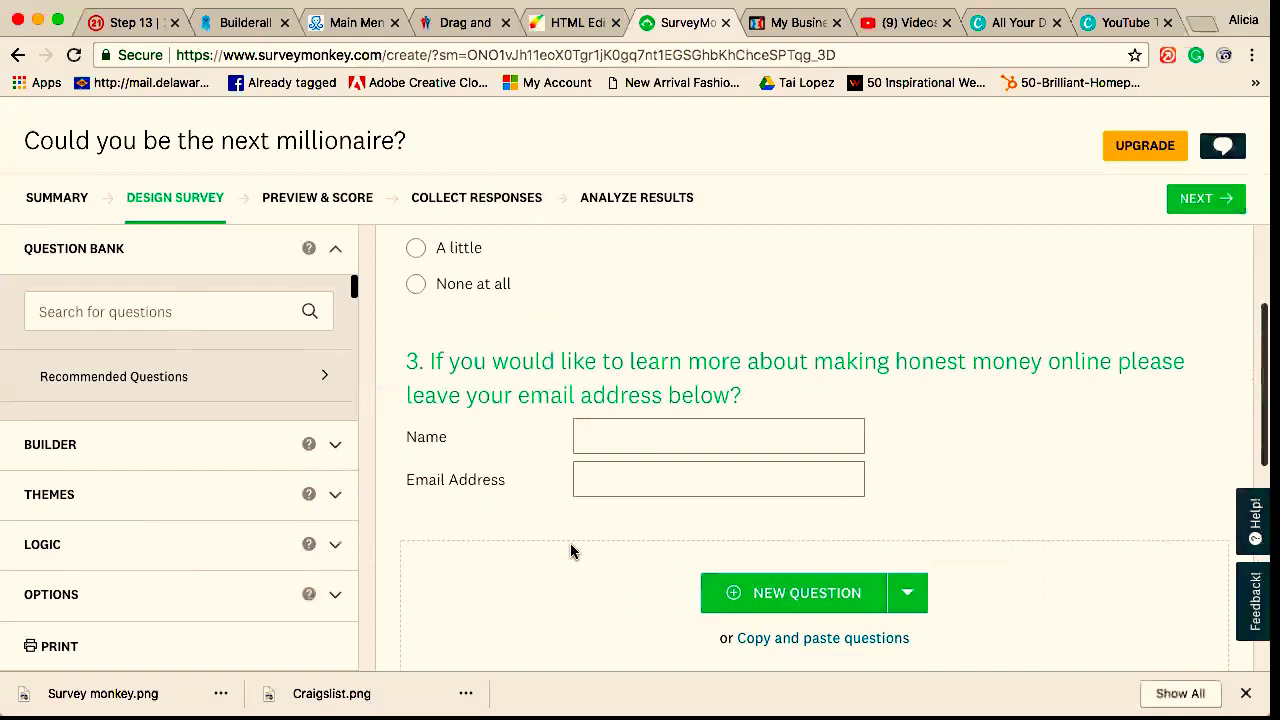
mouse_move(1031, 480)
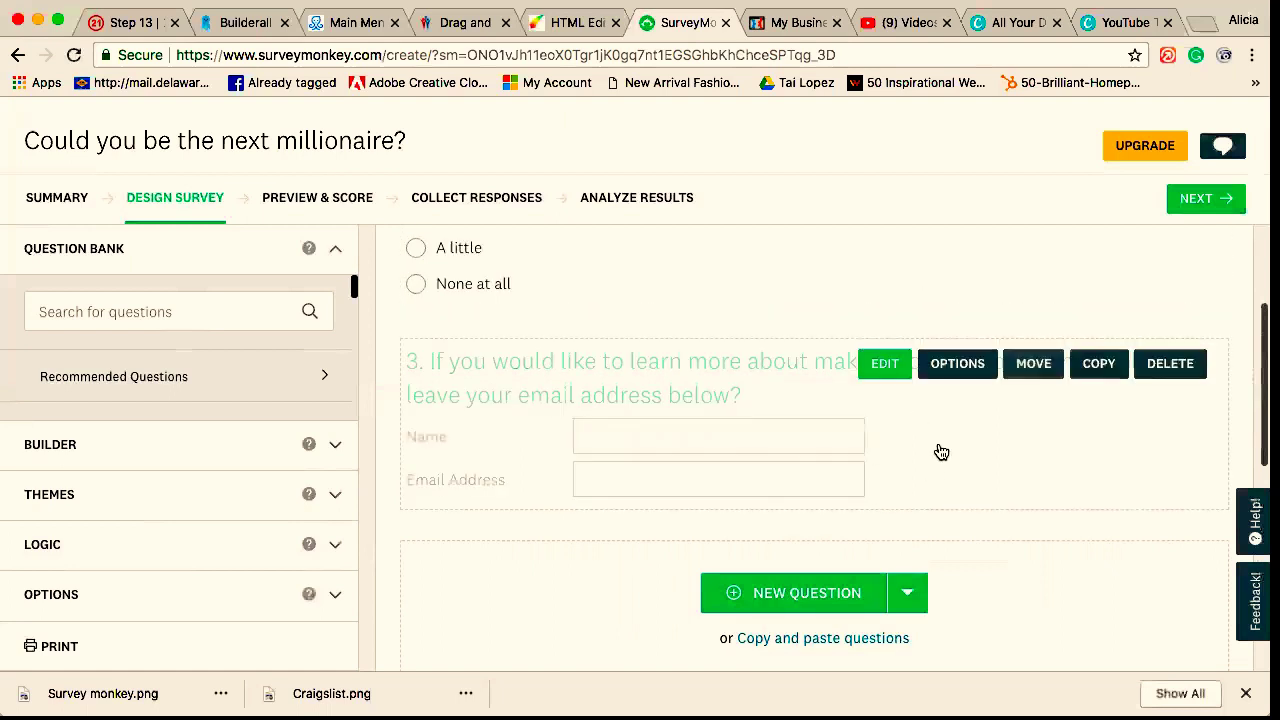
scroll(1011, 511, "up", 1)
scroll(1011, 511, "down", 2)
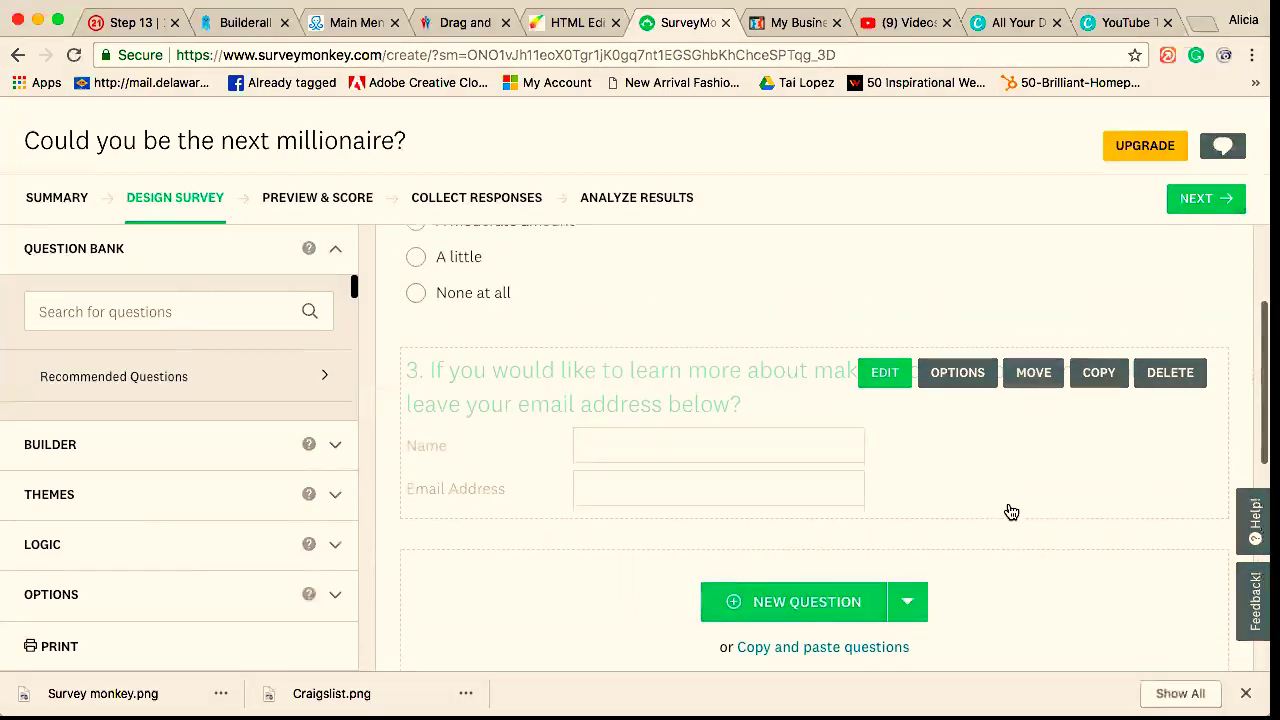
scroll(1011, 511, "up", 5)
scroll(1011, 511, "up", 5)
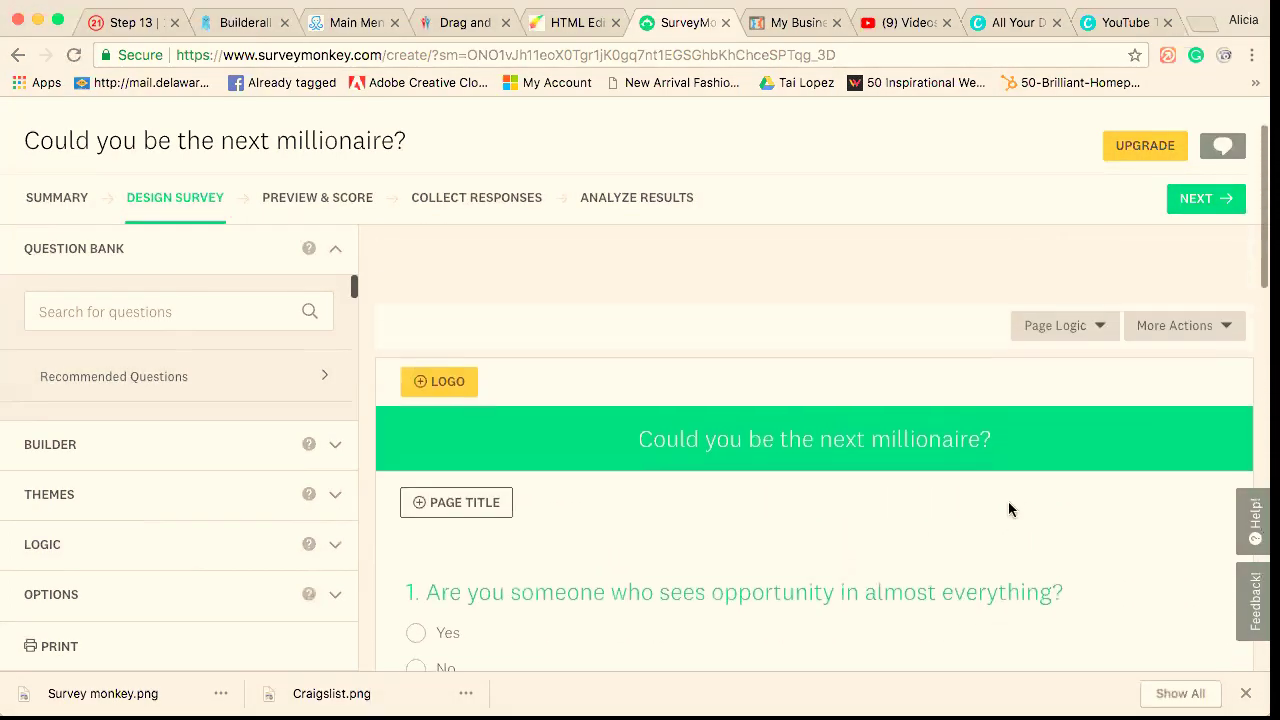
scroll(1011, 511, "down", 15)
scroll(1009, 505, "up", 10)
scroll(1008, 503, "up", 2)
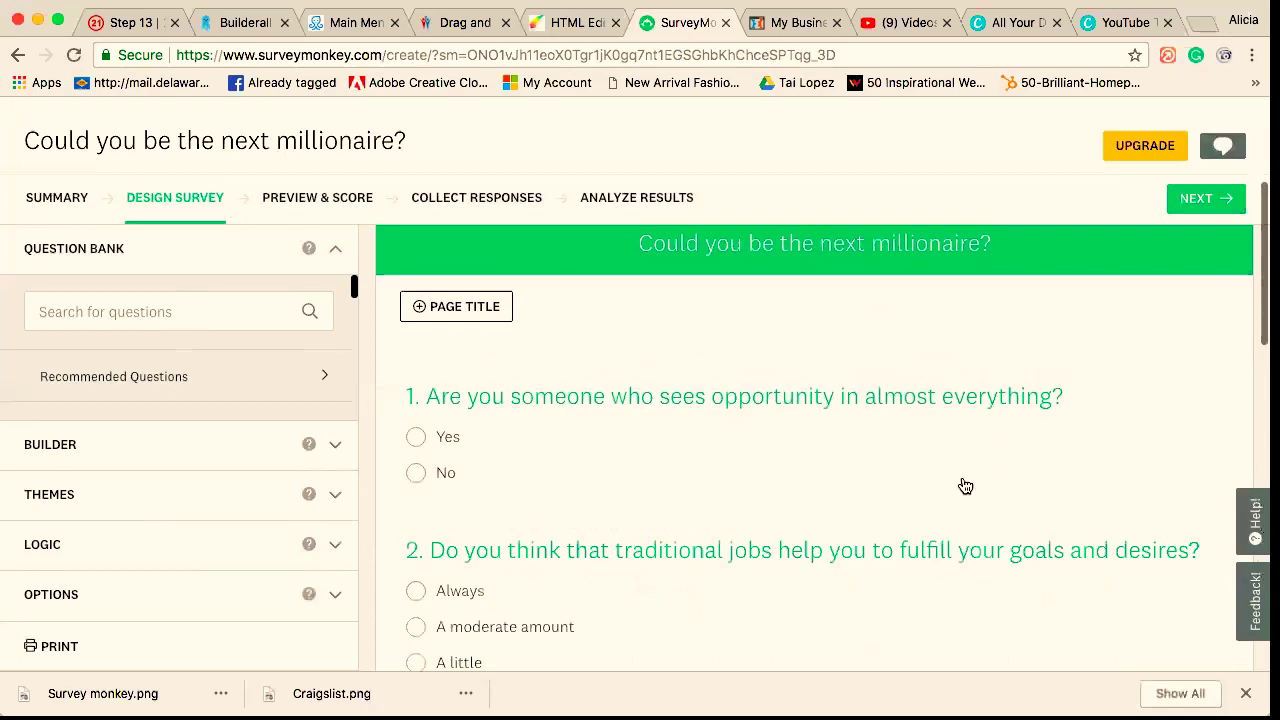
scroll(129, 348, "down", 3)
scroll(129, 348, "down", 5)
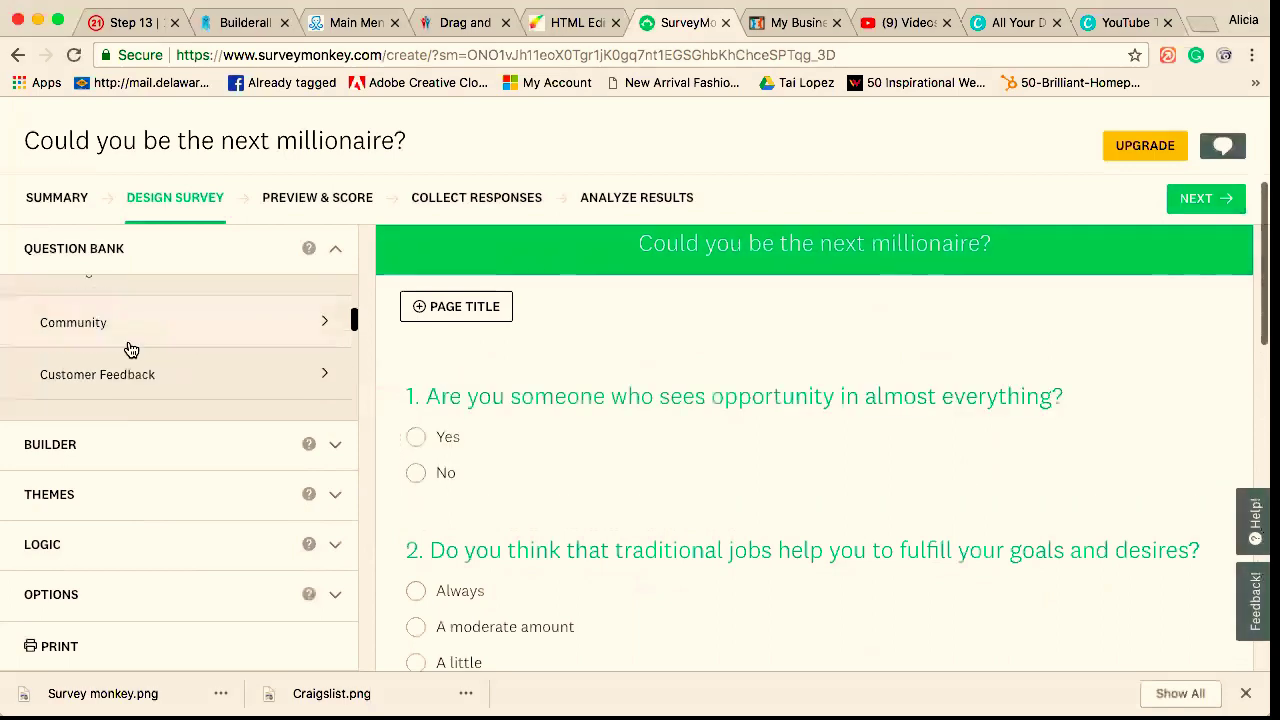
scroll(179, 432, "down", 2)
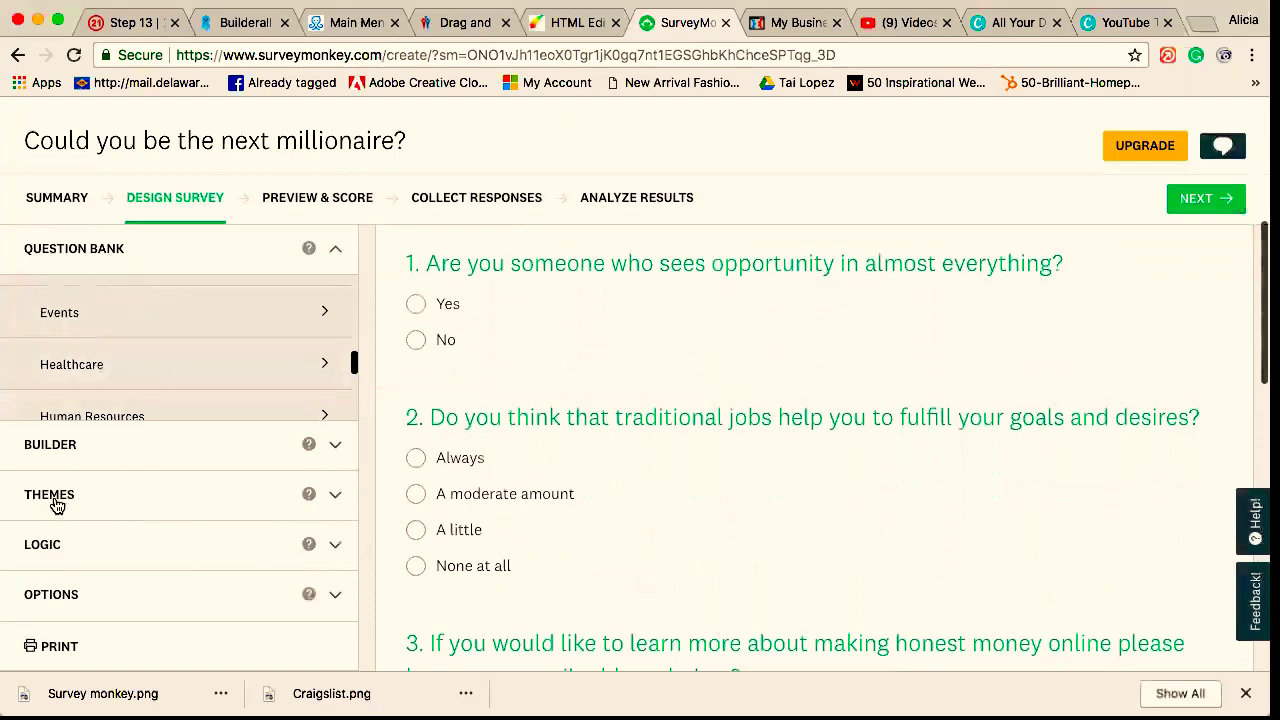
- Browse the standard SurveyMonkey themes available for the survey
left_click(335, 500)
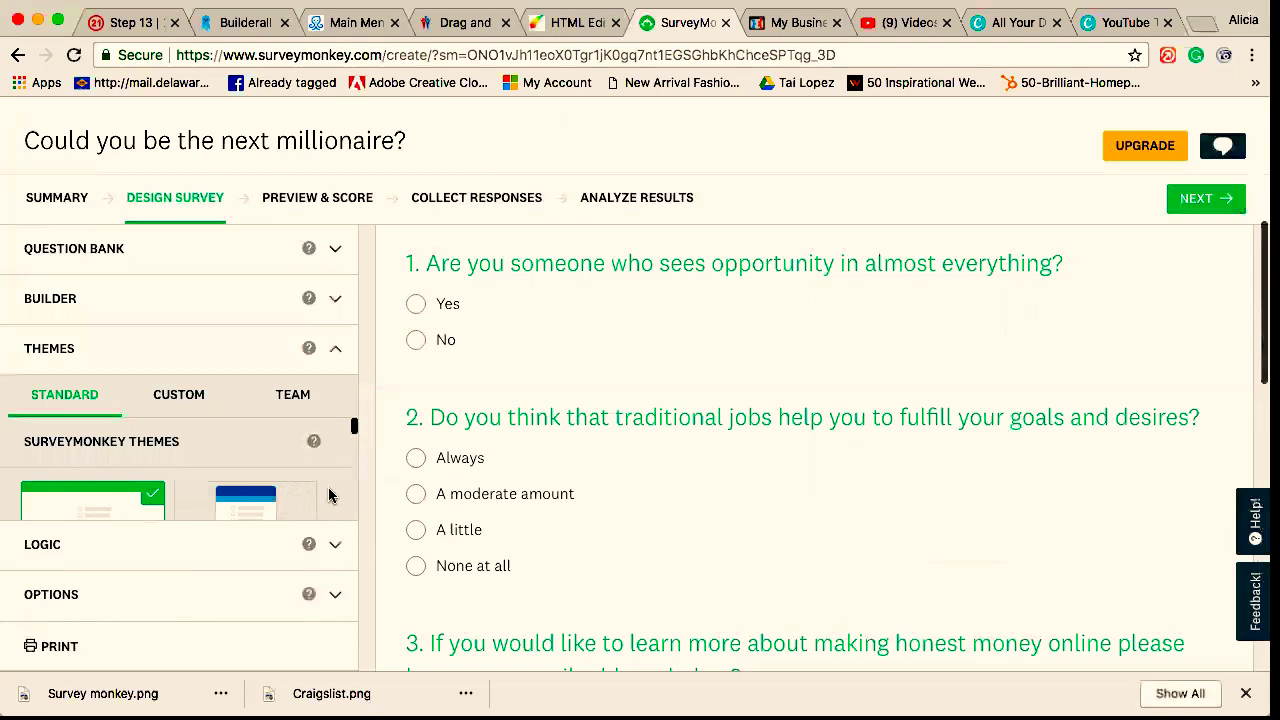
scroll(322, 487, "down", 5)
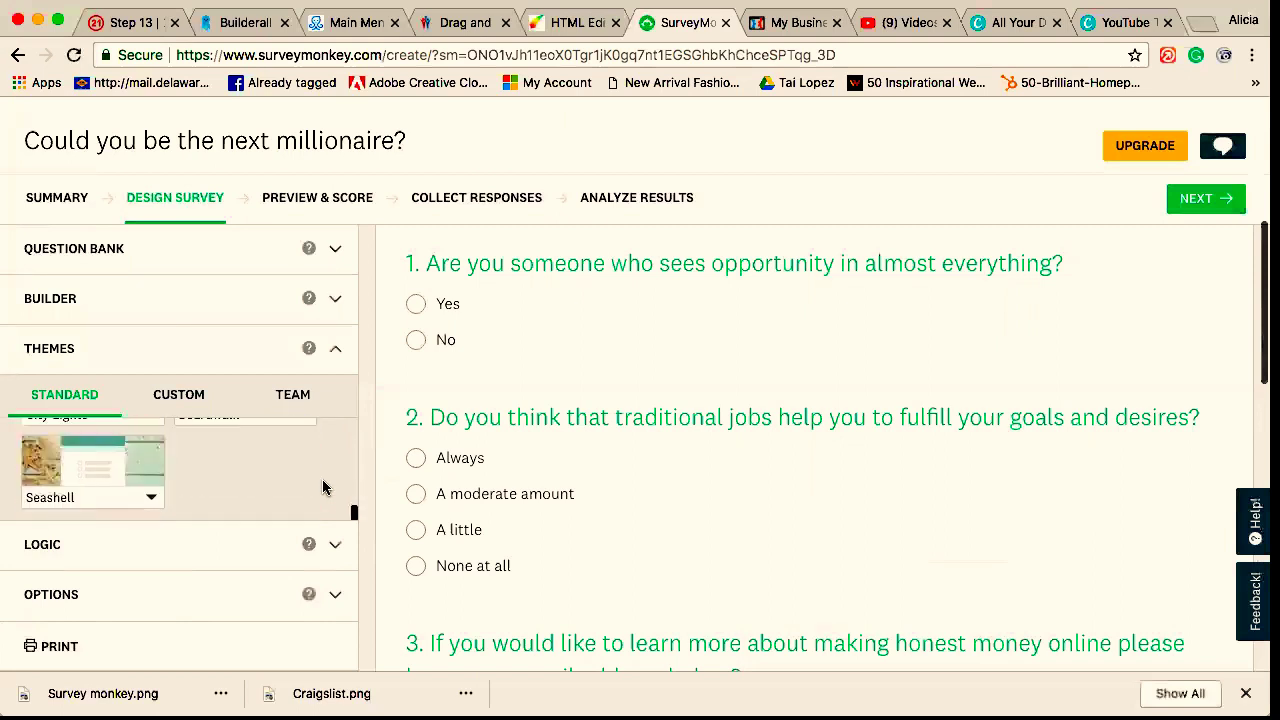
scroll(322, 487, "down", 1)
scroll(322, 487, "up", 2)
scroll(322, 487, "down", 2)
scroll(322, 487, "up", 2)
scroll(322, 486, "up", 4)
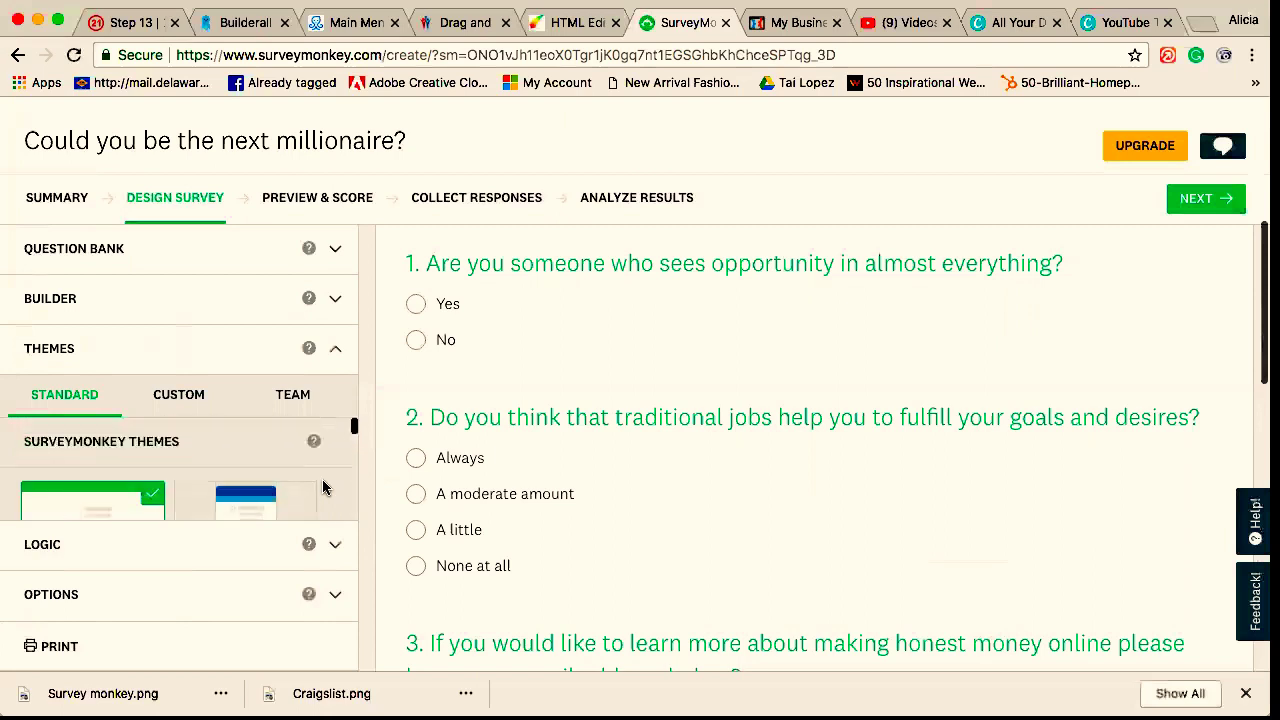
scroll(322, 486, "down", 1)
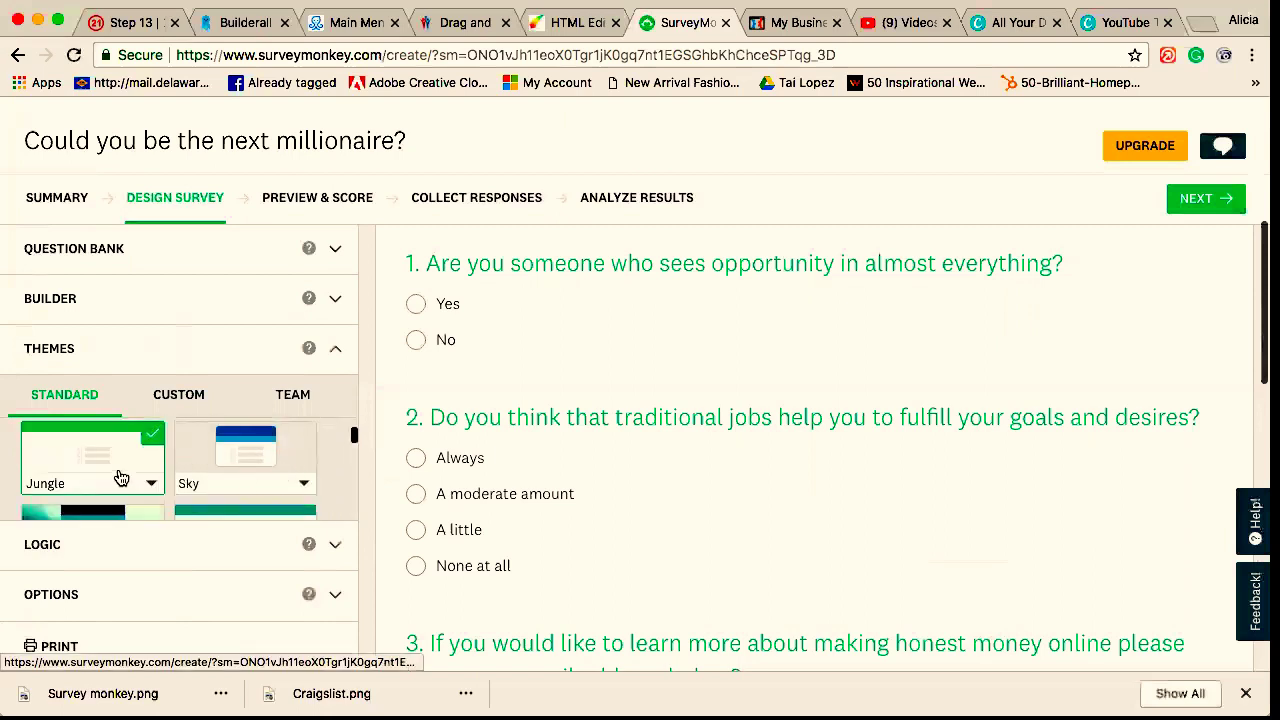
scroll(162, 513, "up", 1)
right_click(169, 516)
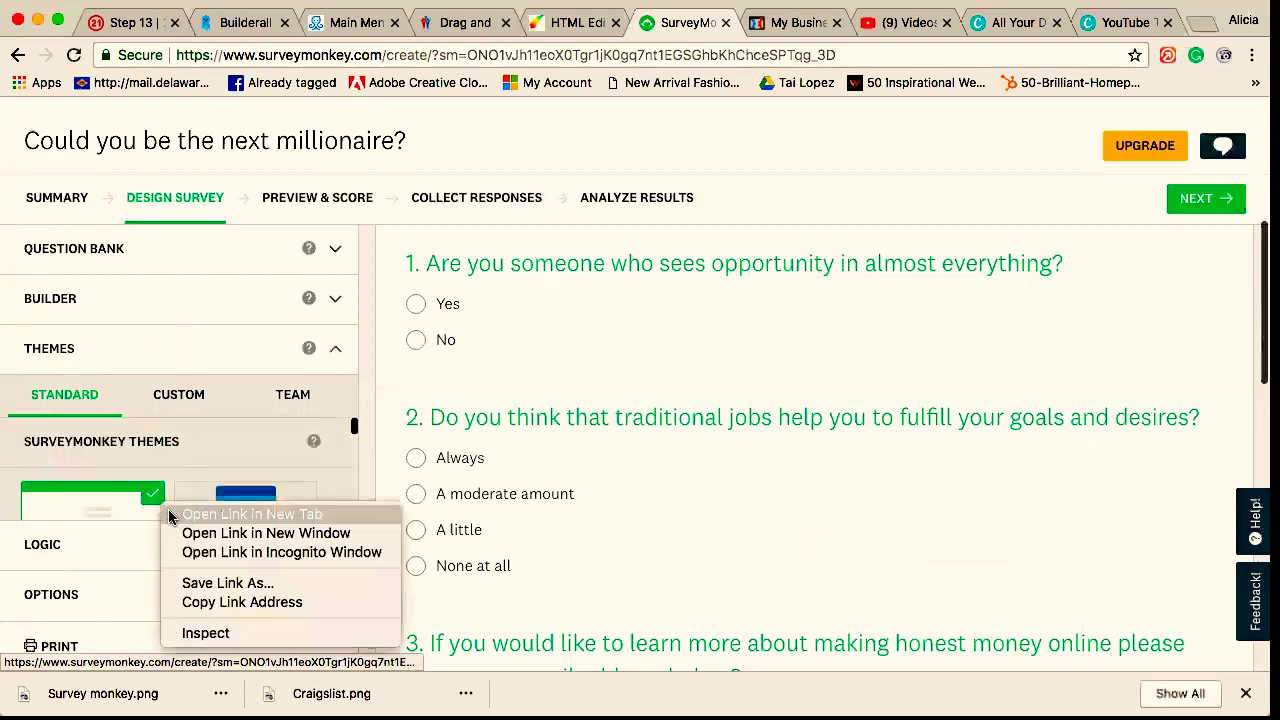
left_click(205, 457)
scroll(205, 455, "down", 3)
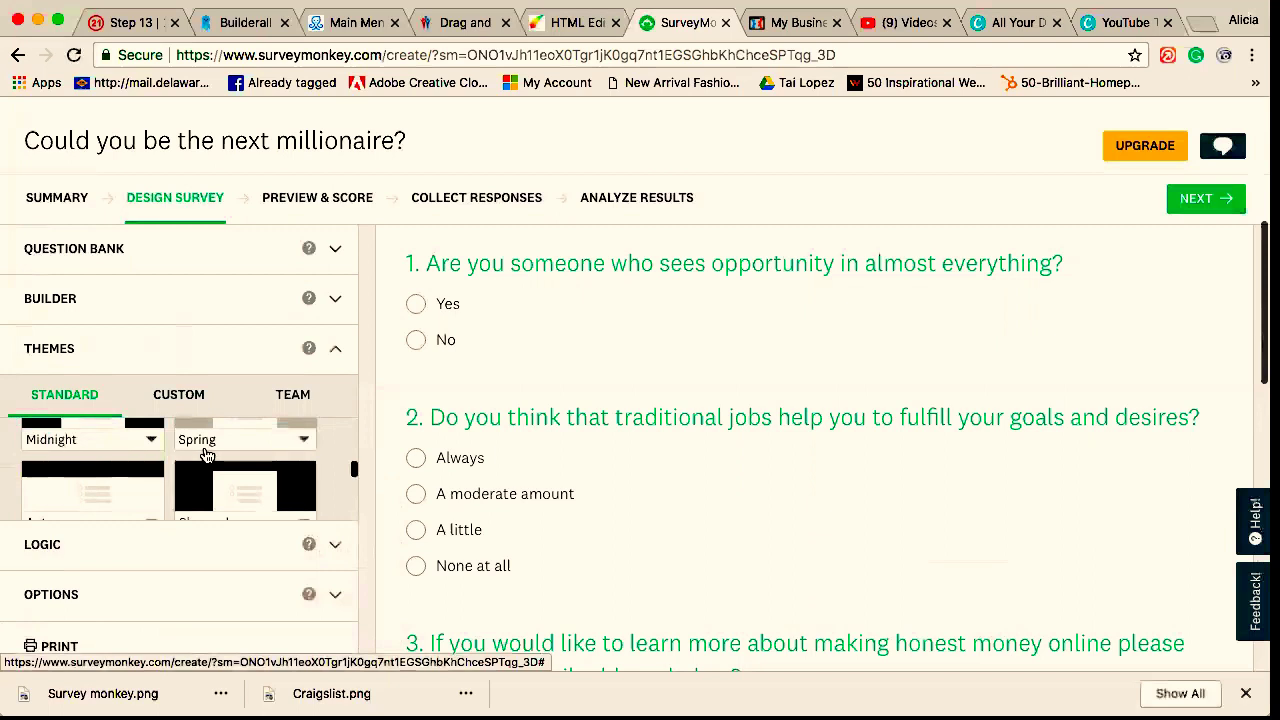
scroll(210, 484, "up", 3)
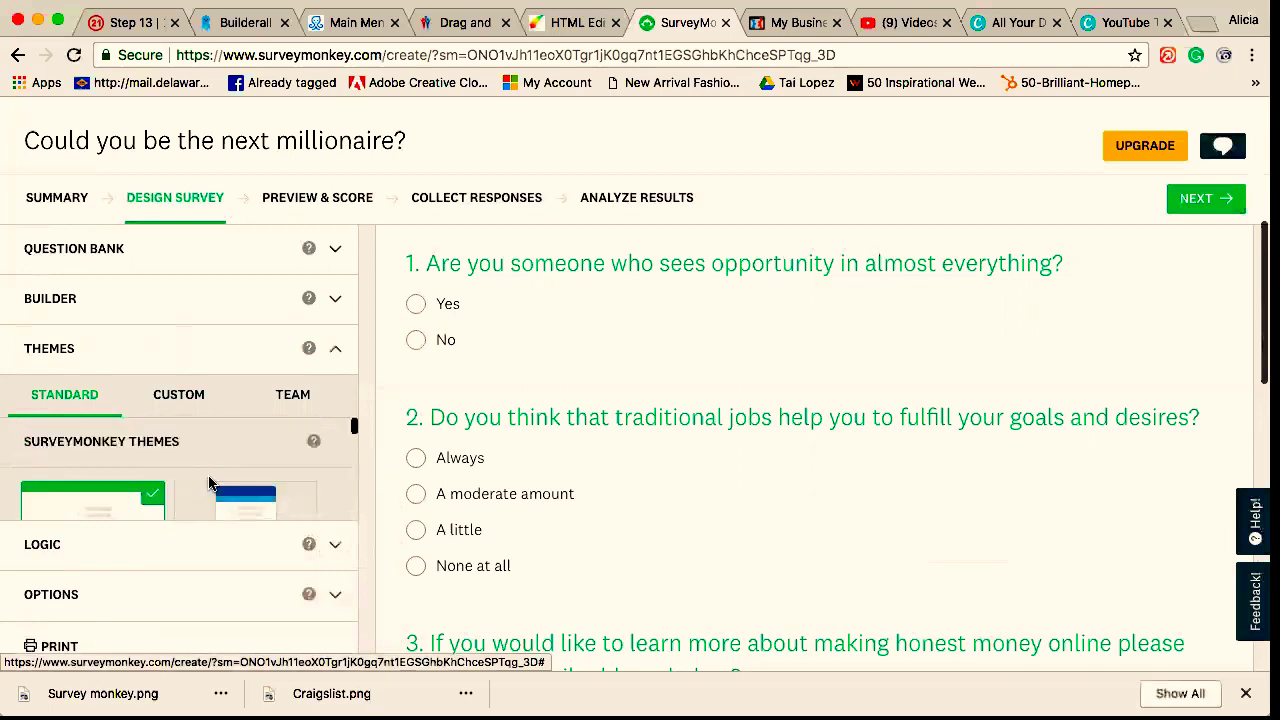
scroll(210, 484, "down", 3)
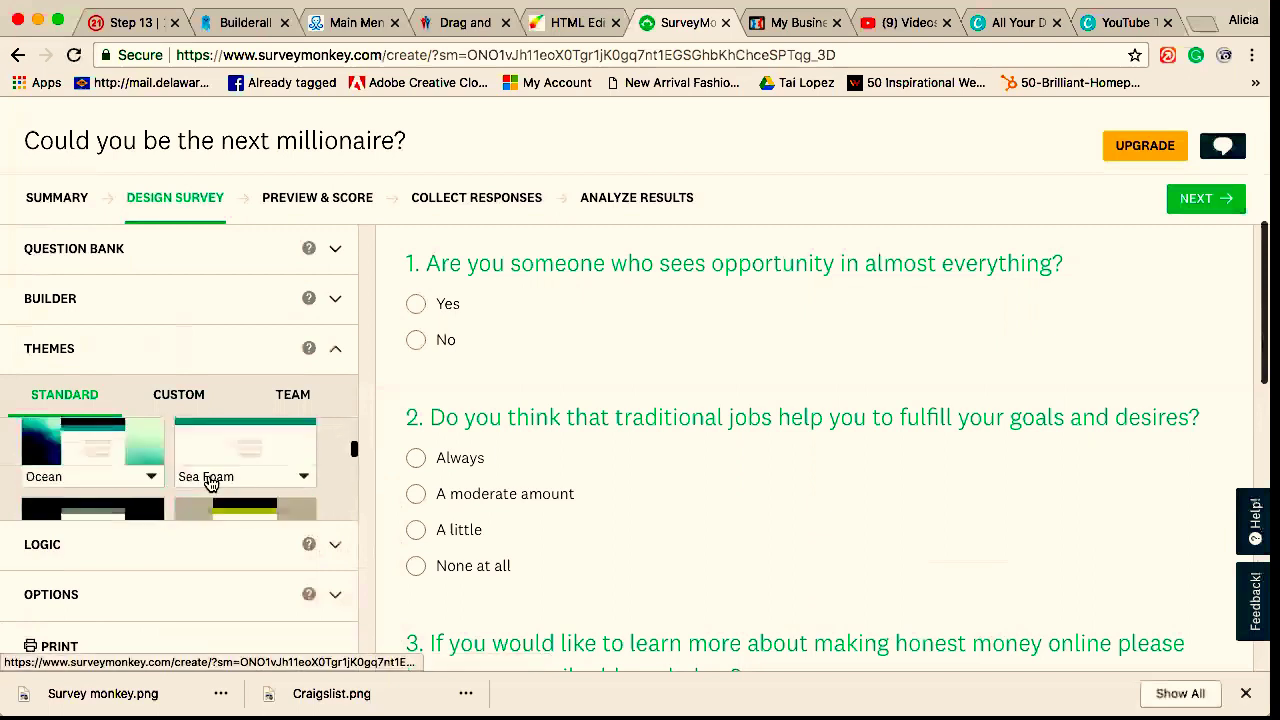
scroll(265, 490, "down", 2)
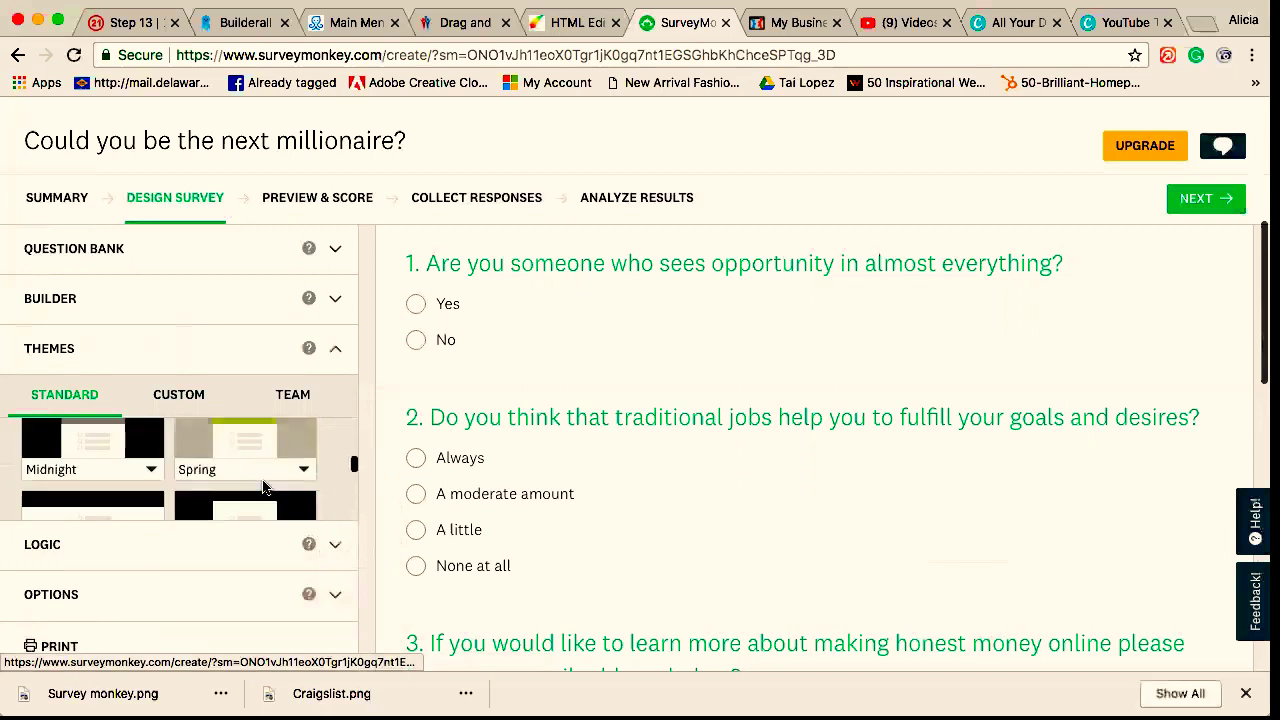
- Apply the Sky standard theme to the survey and check how the header and questions look
scroll(265, 487, "up", 5)
scroll(265, 490, "down", 3)
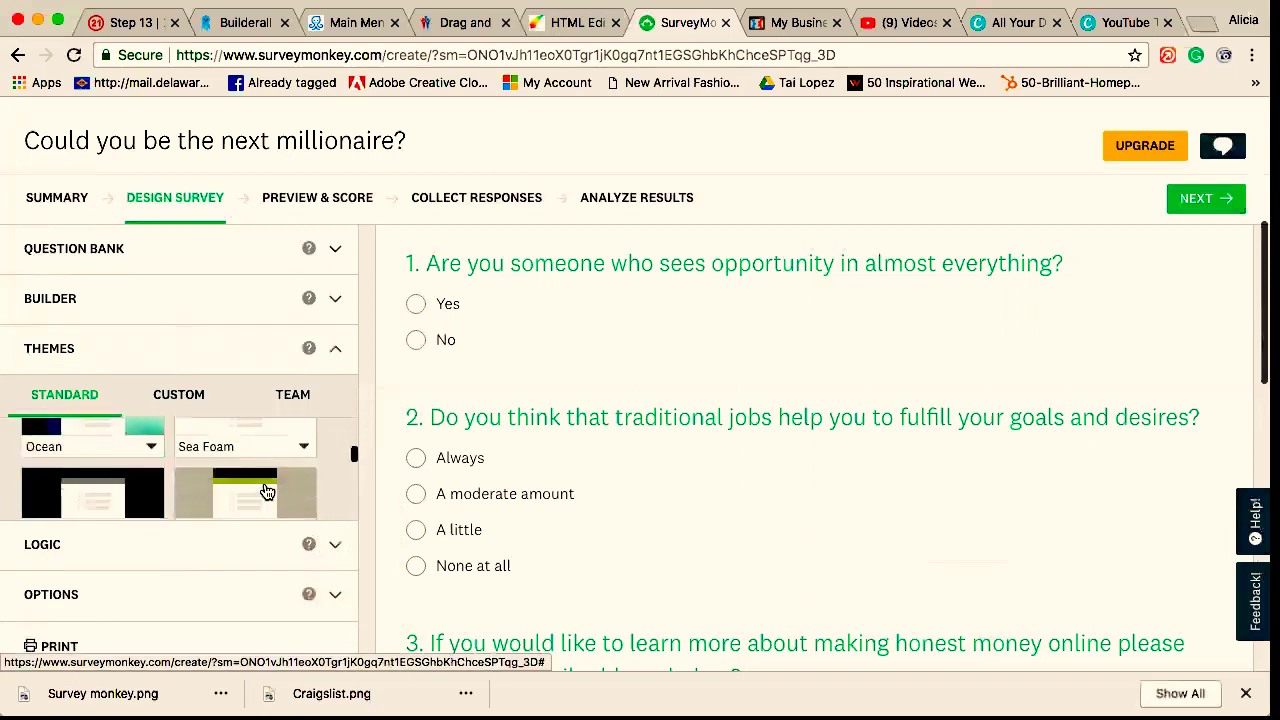
scroll(265, 495, "up", 3)
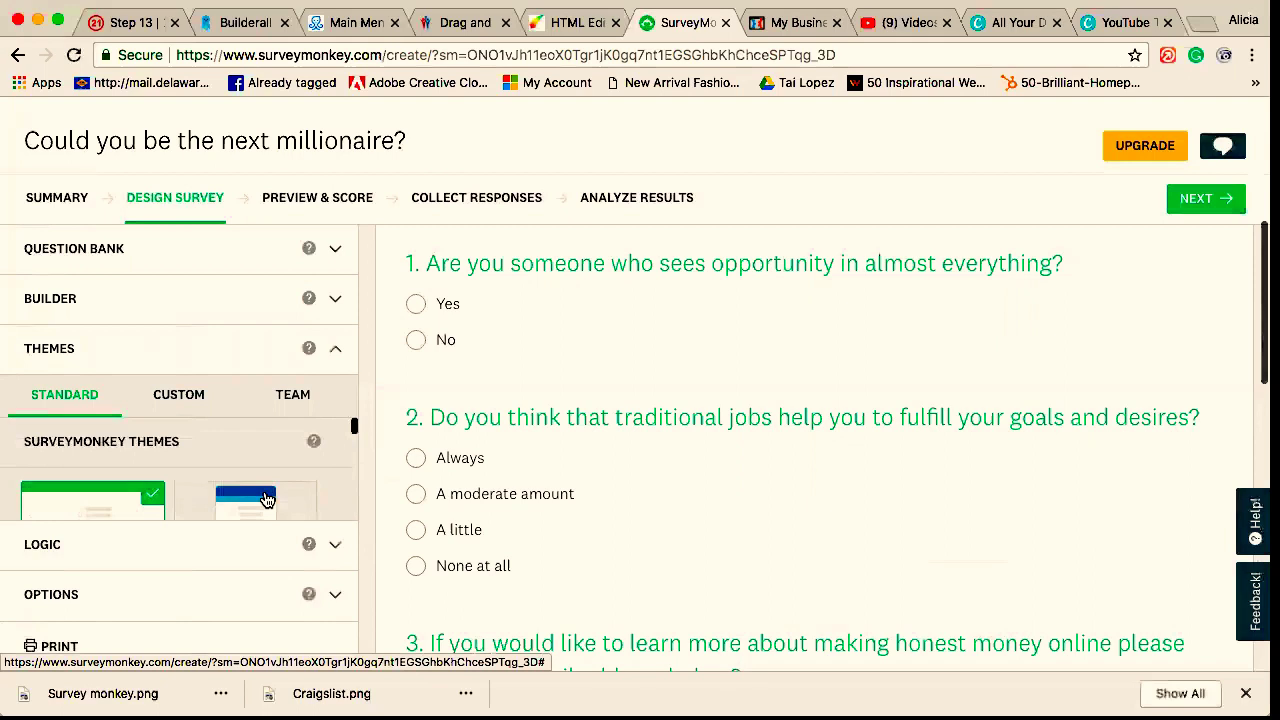
left_click(265, 498)
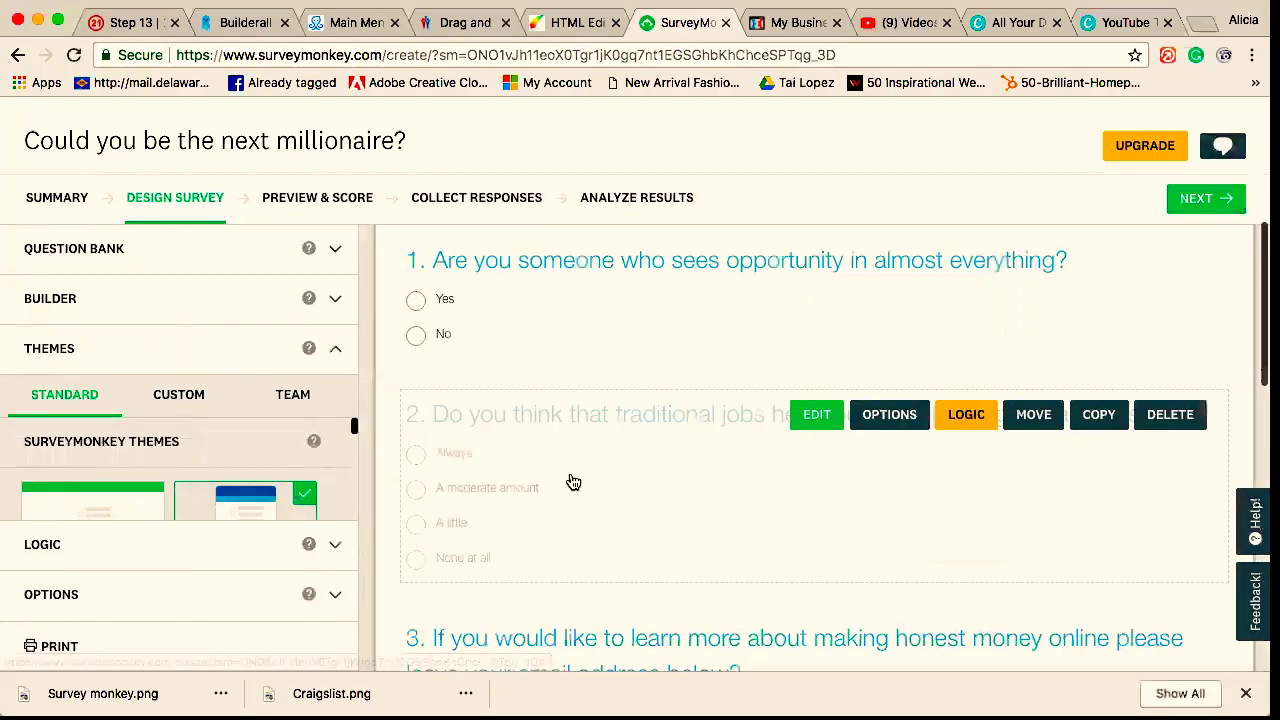
scroll(563, 320, "up", 3)
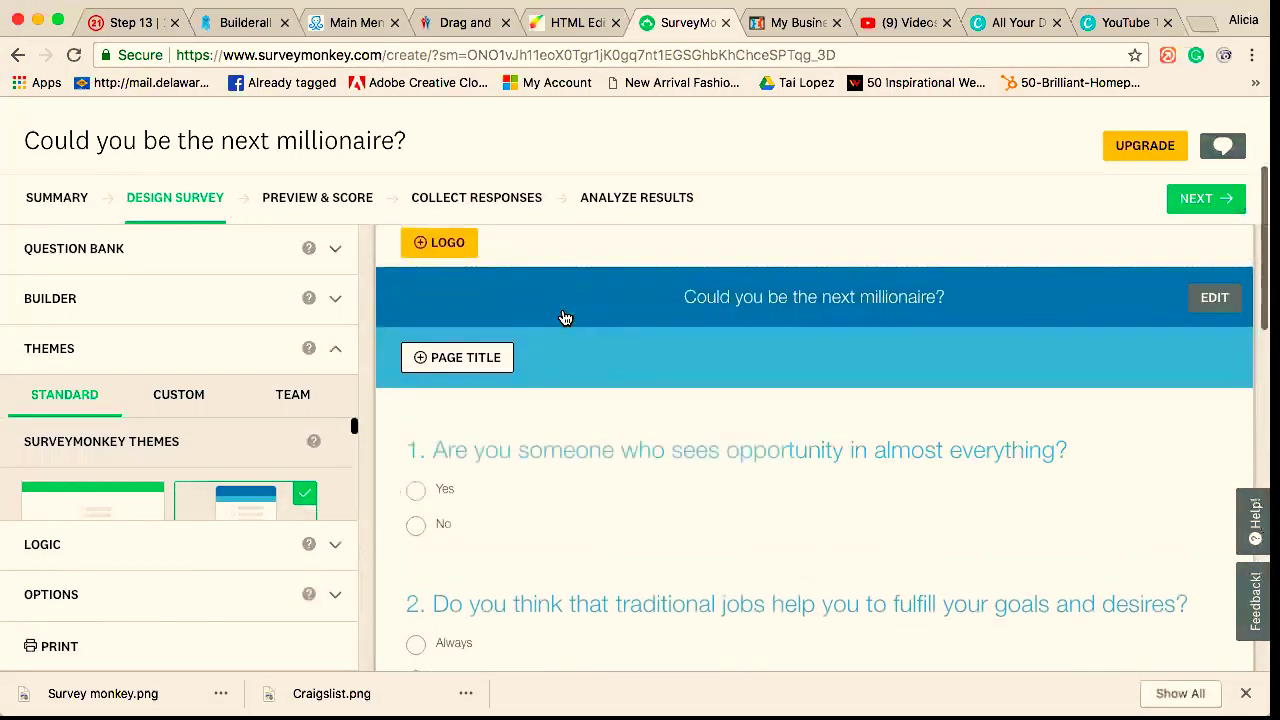
scroll(530, 325, "down", 2)
left_click(514, 334)
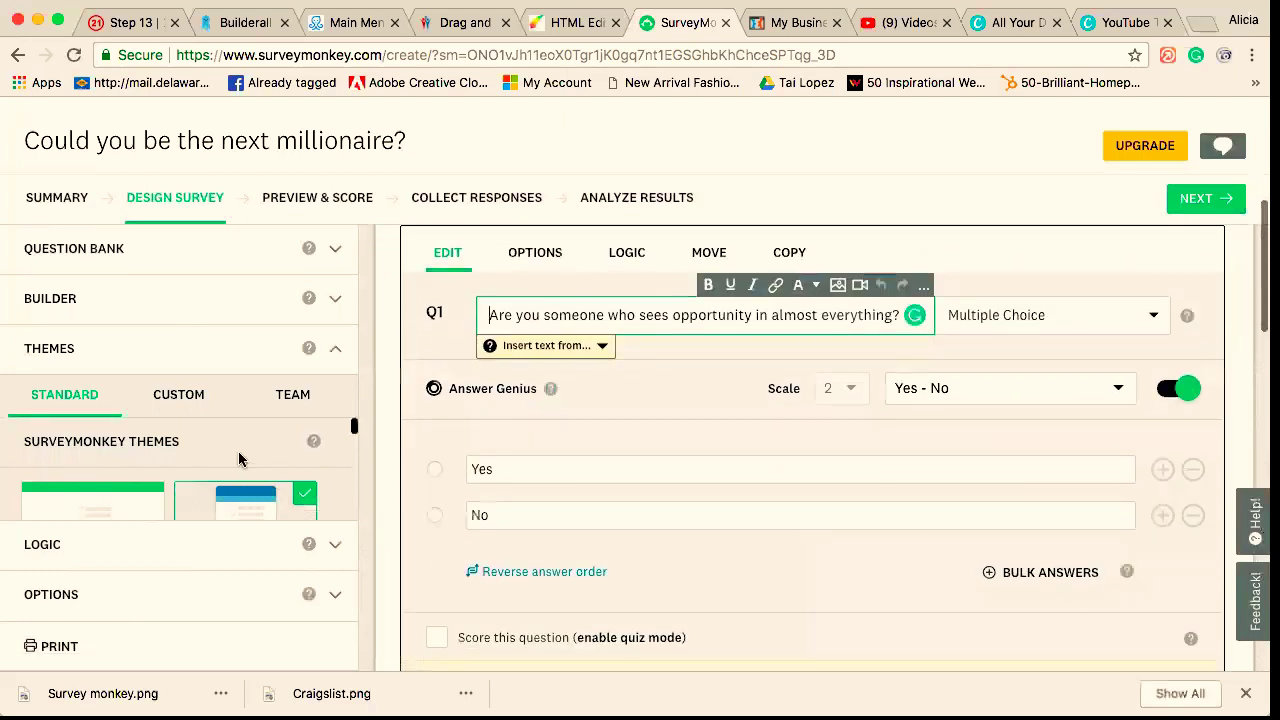
scroll(1170, 340, "down", 1)
scroll(1170, 345, "down", 5)
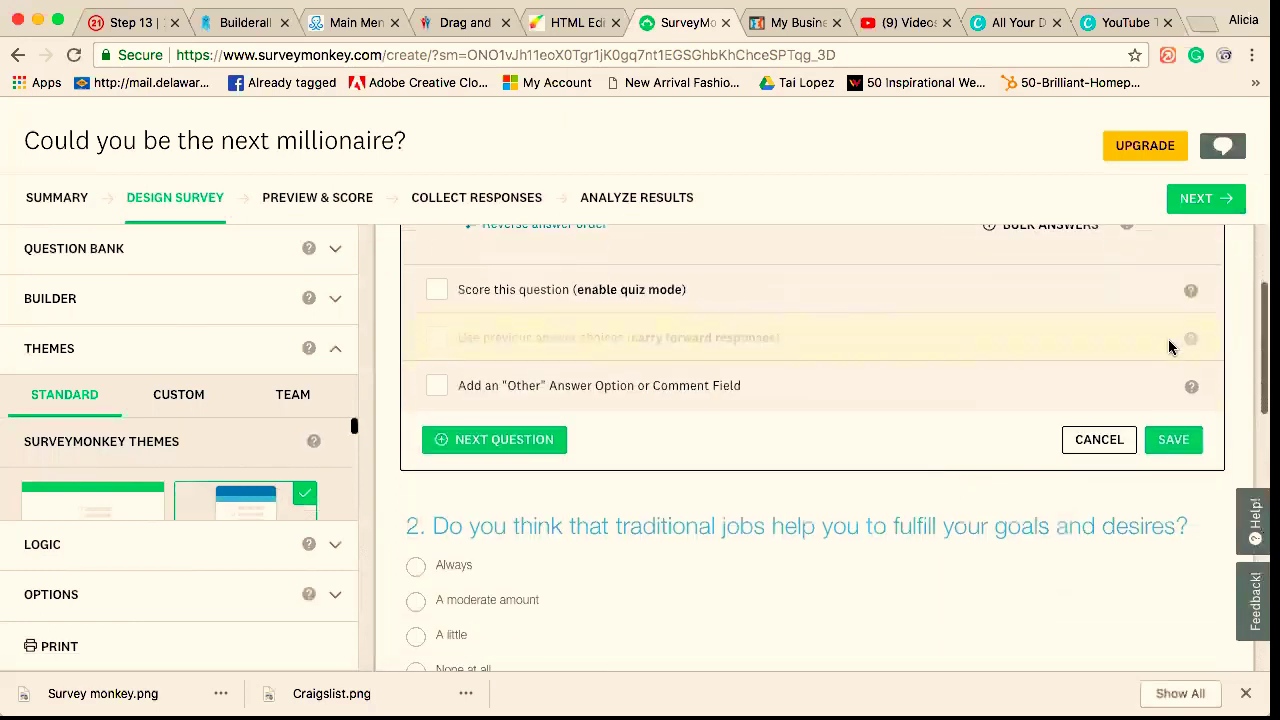
left_click(1160, 402)
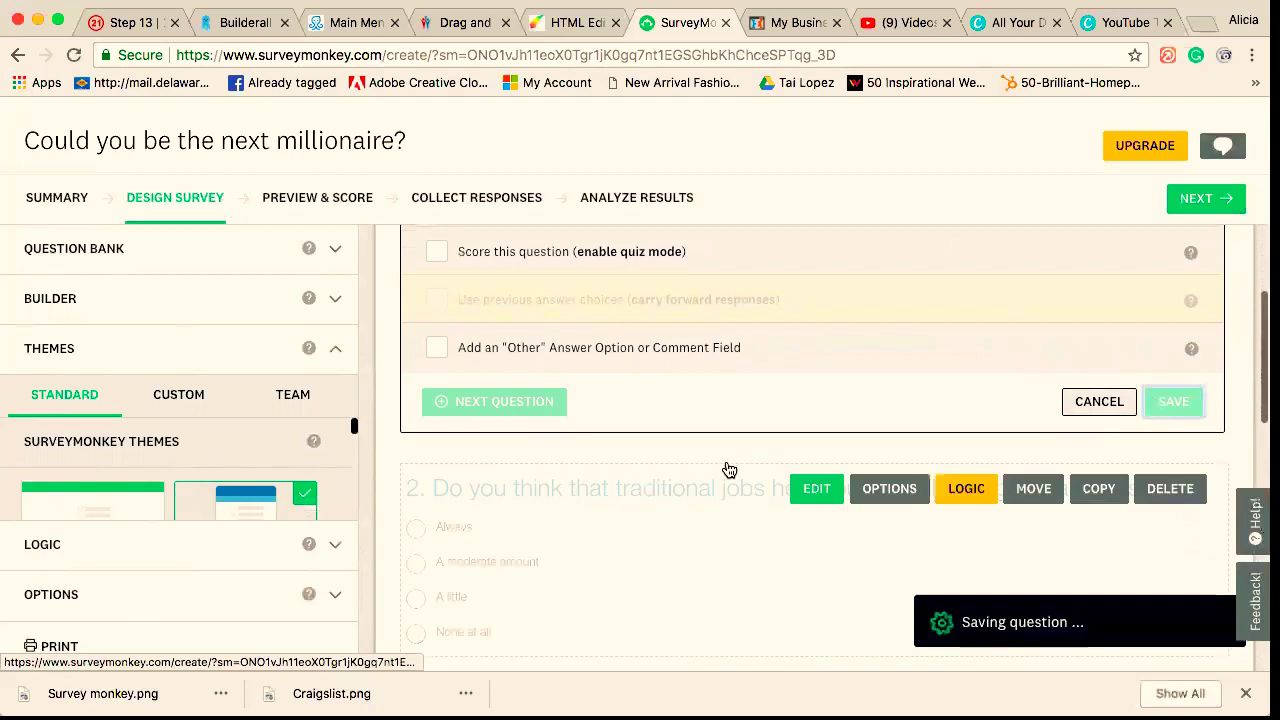
- Apply the Boardwalk standard theme to the survey and view the styled header
scroll(260, 443, "down", 3)
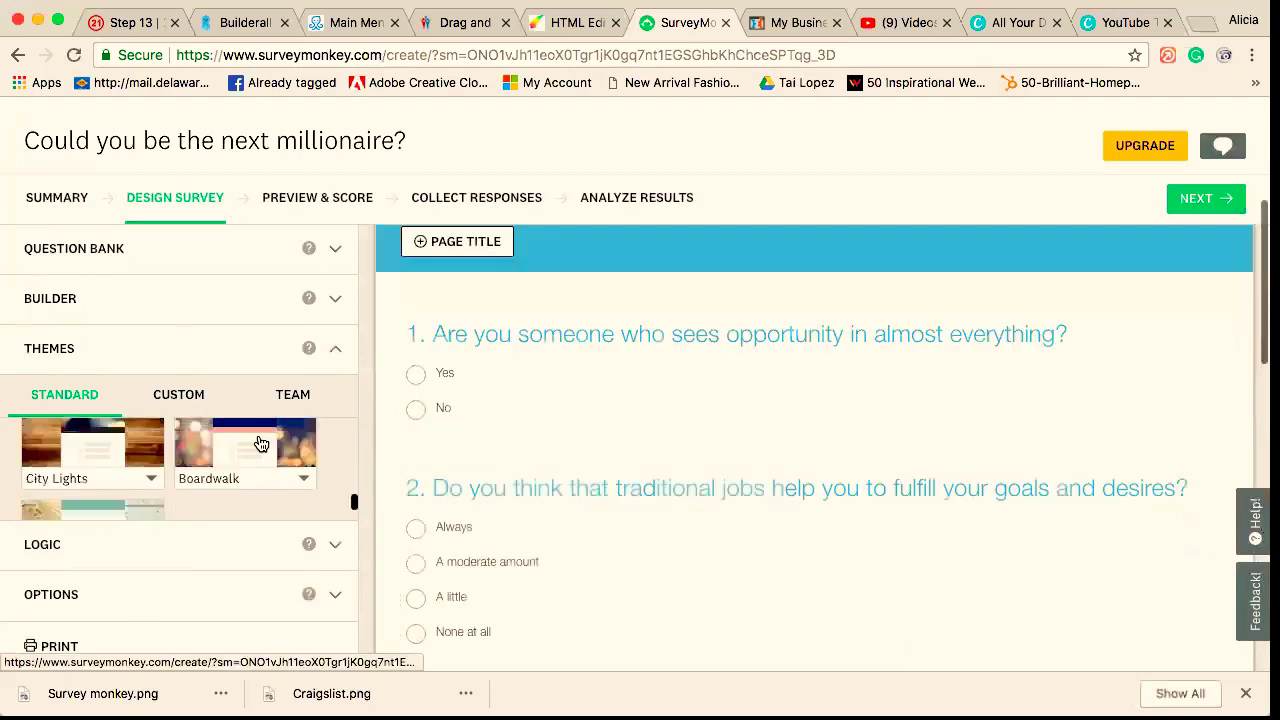
left_click(260, 443)
mouse_move(560, 403)
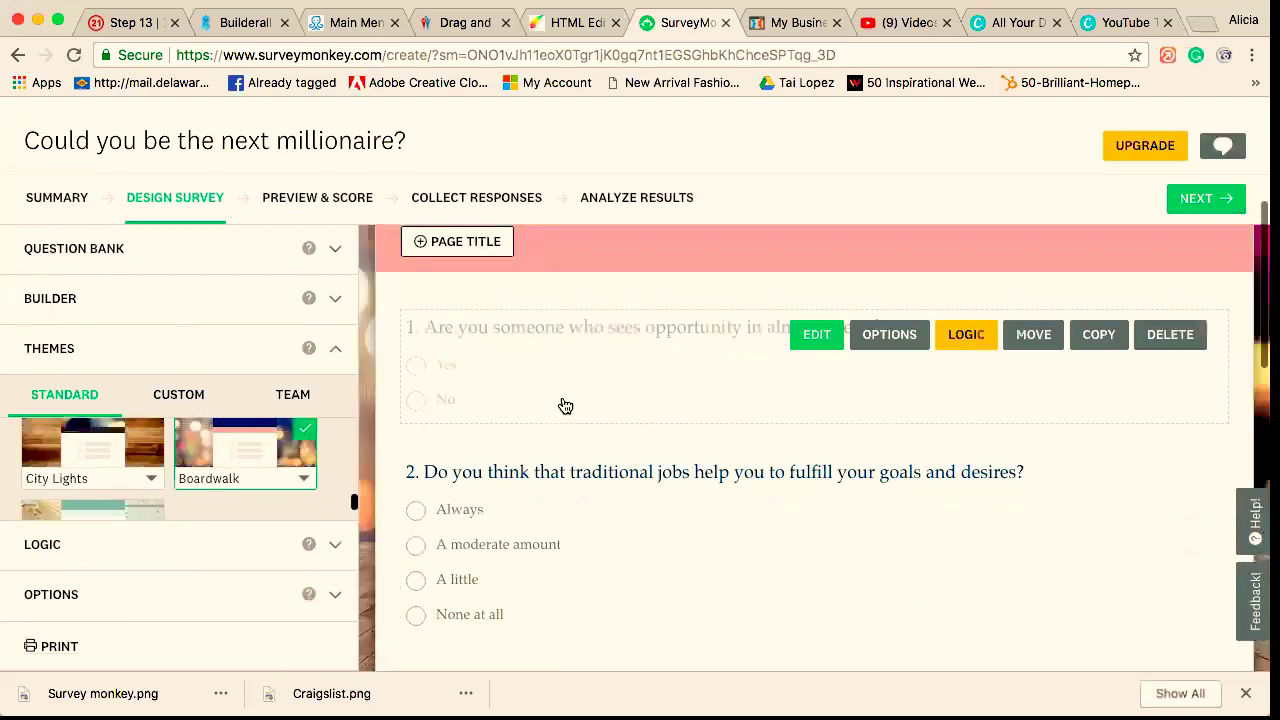
scroll(565, 405, "up", 5)
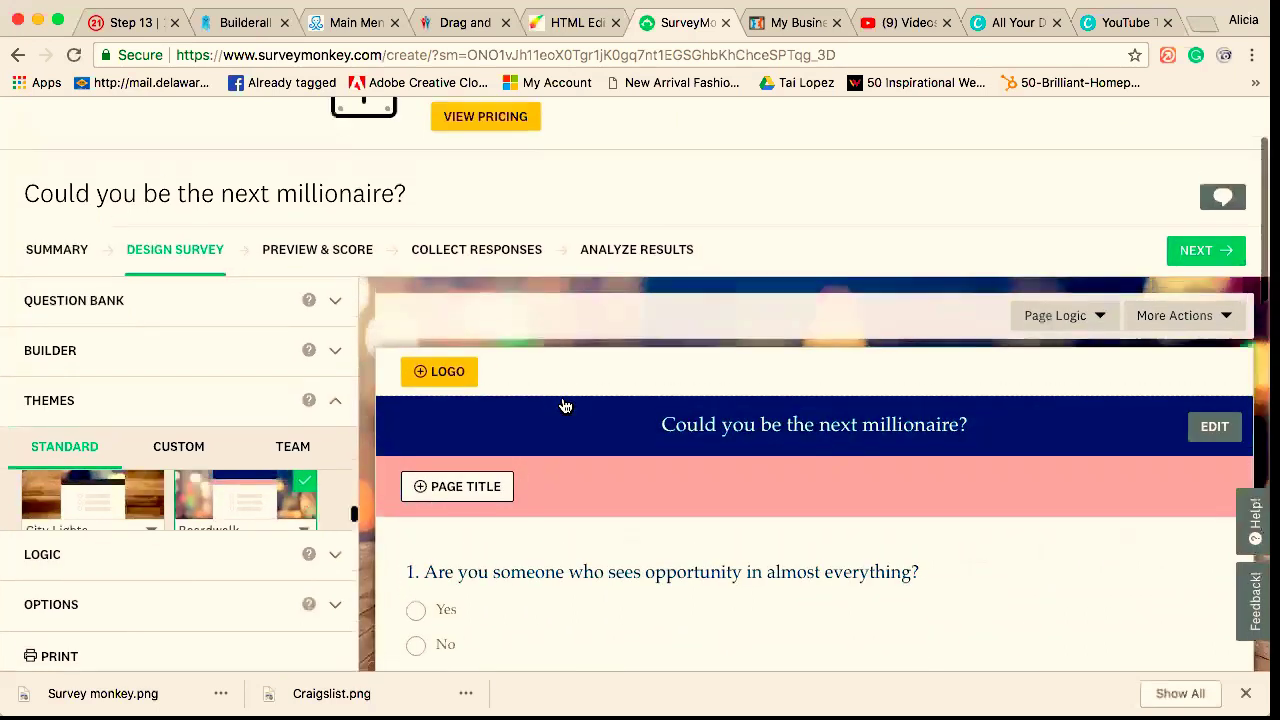
- Apply the City Lights standard theme to the survey and check how the header and questions look
scroll(500, 405, "down", 5)
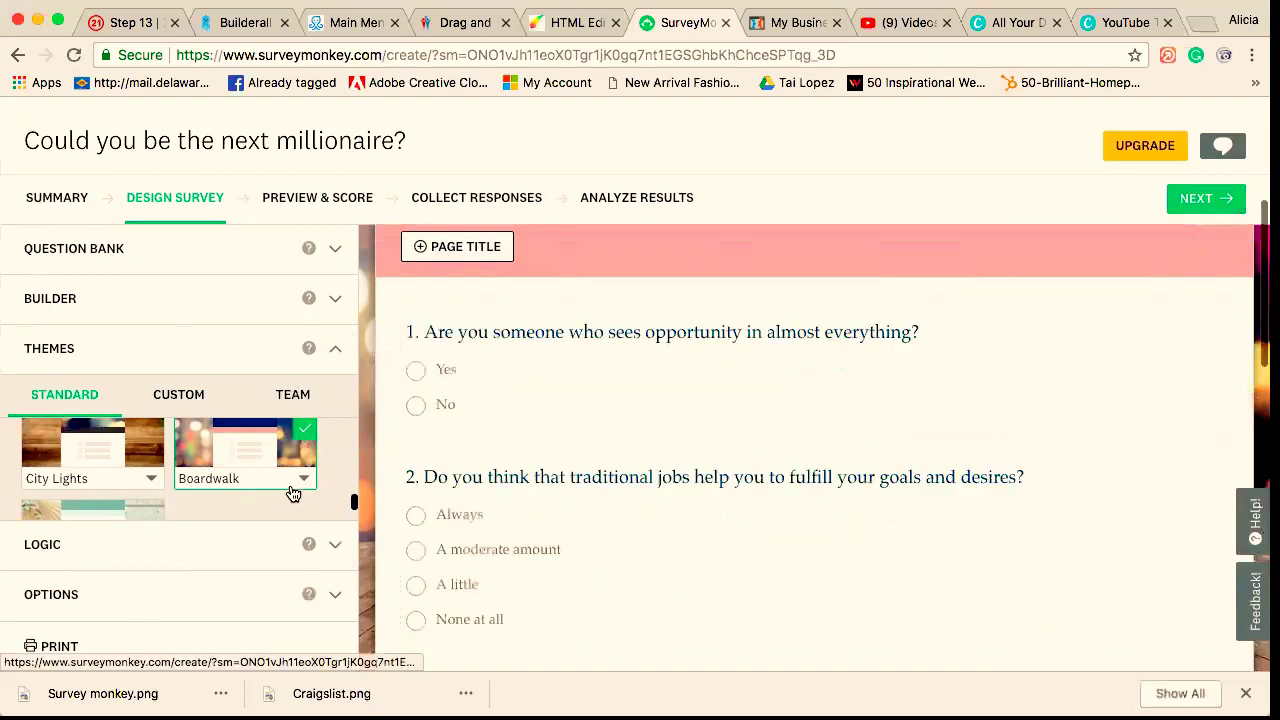
left_click(145, 452)
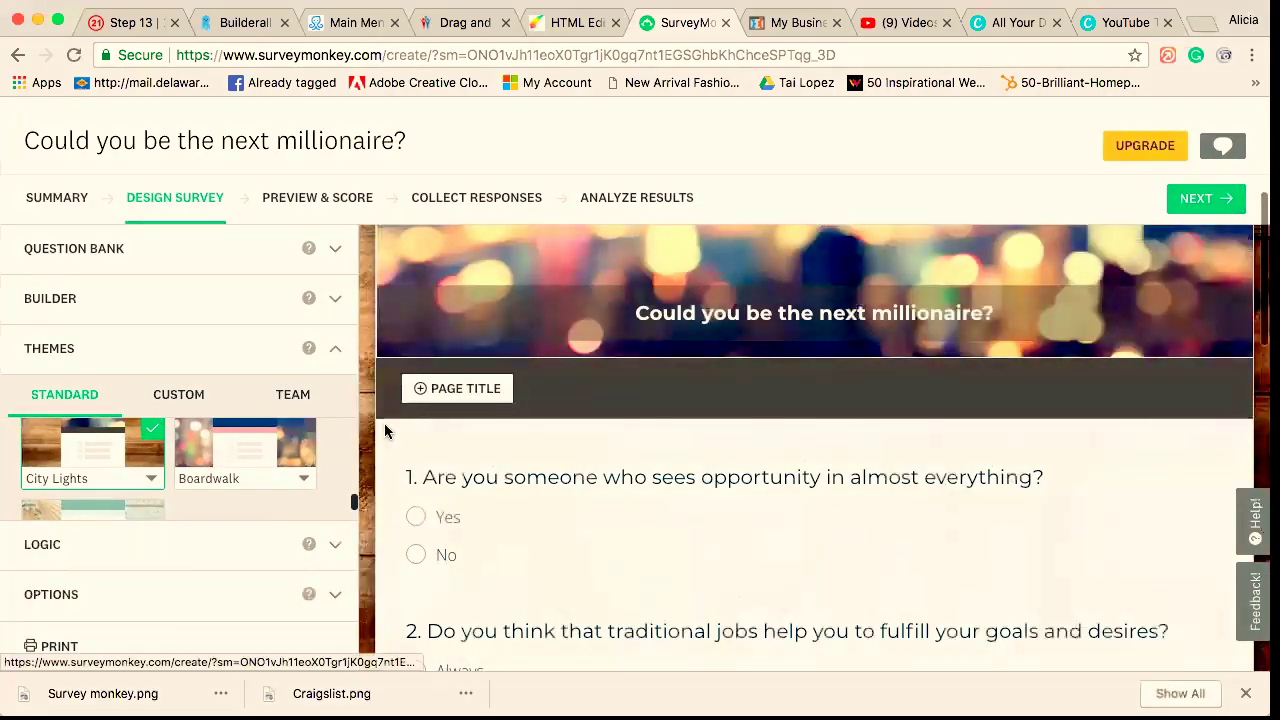
scroll(655, 318, "down", 5)
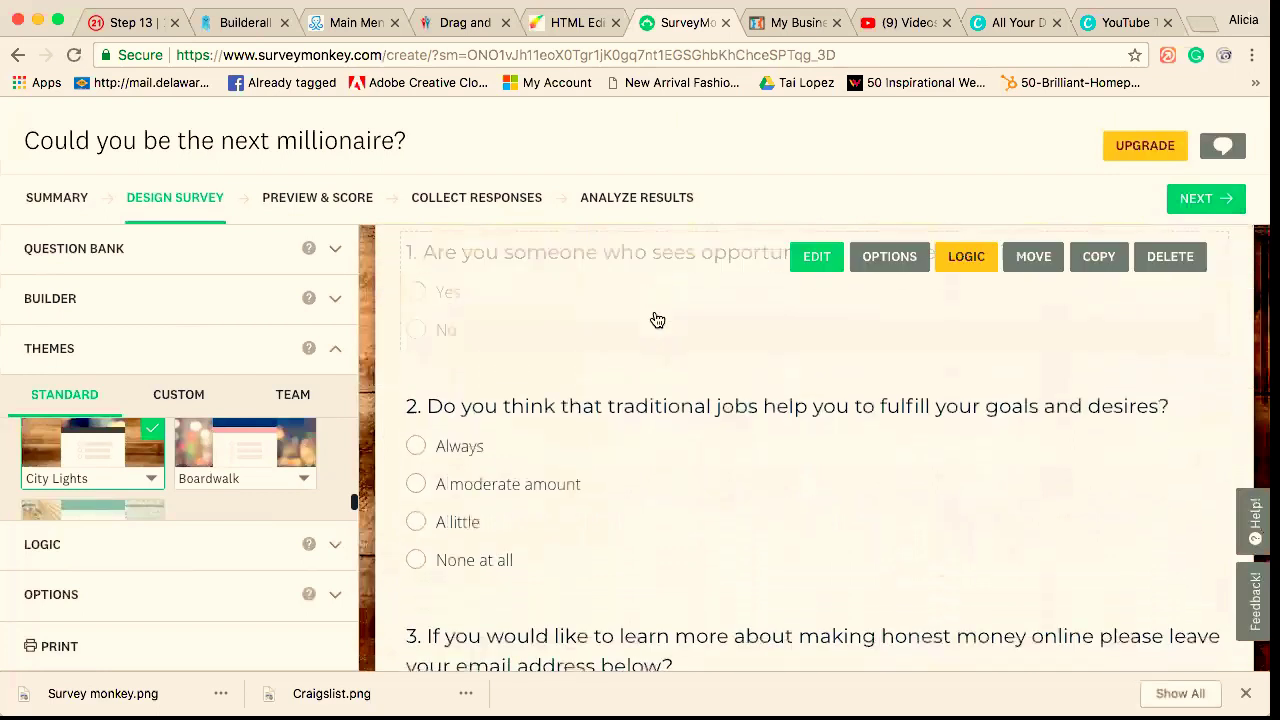
scroll(749, 531, "down", 3)
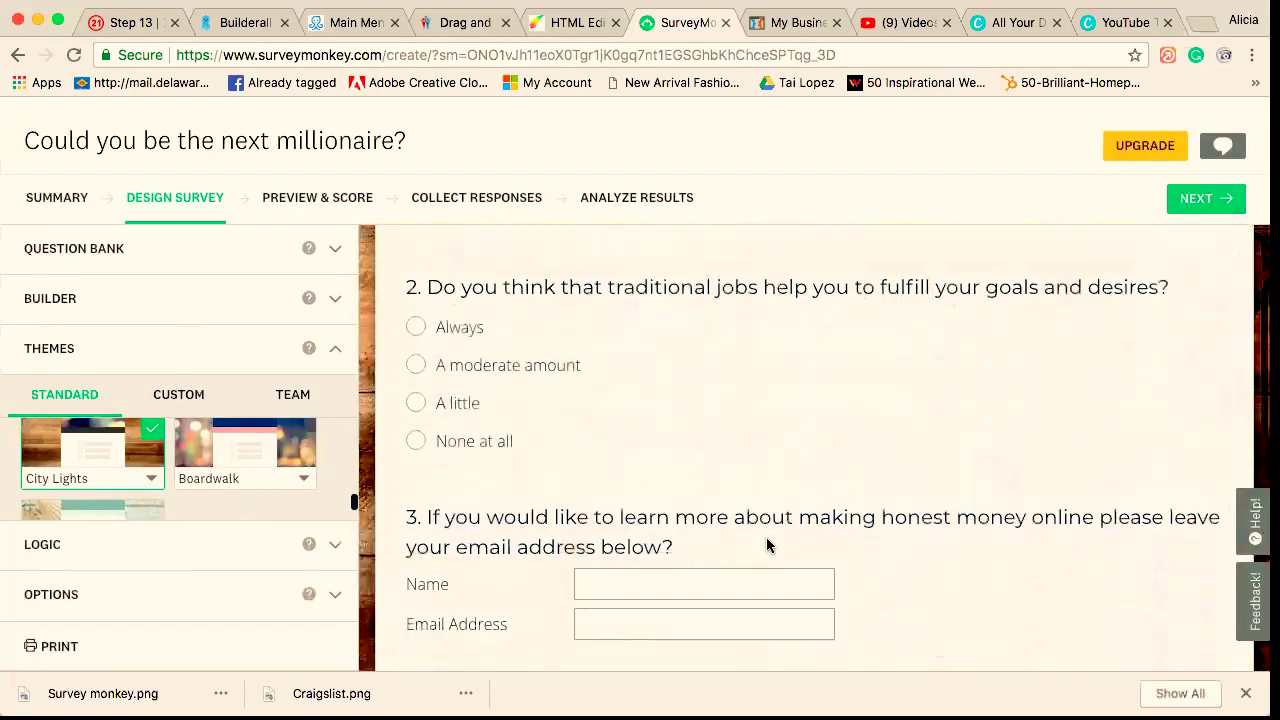
scroll(768, 545, "down", 2)
scroll(768, 545, "up", 15)
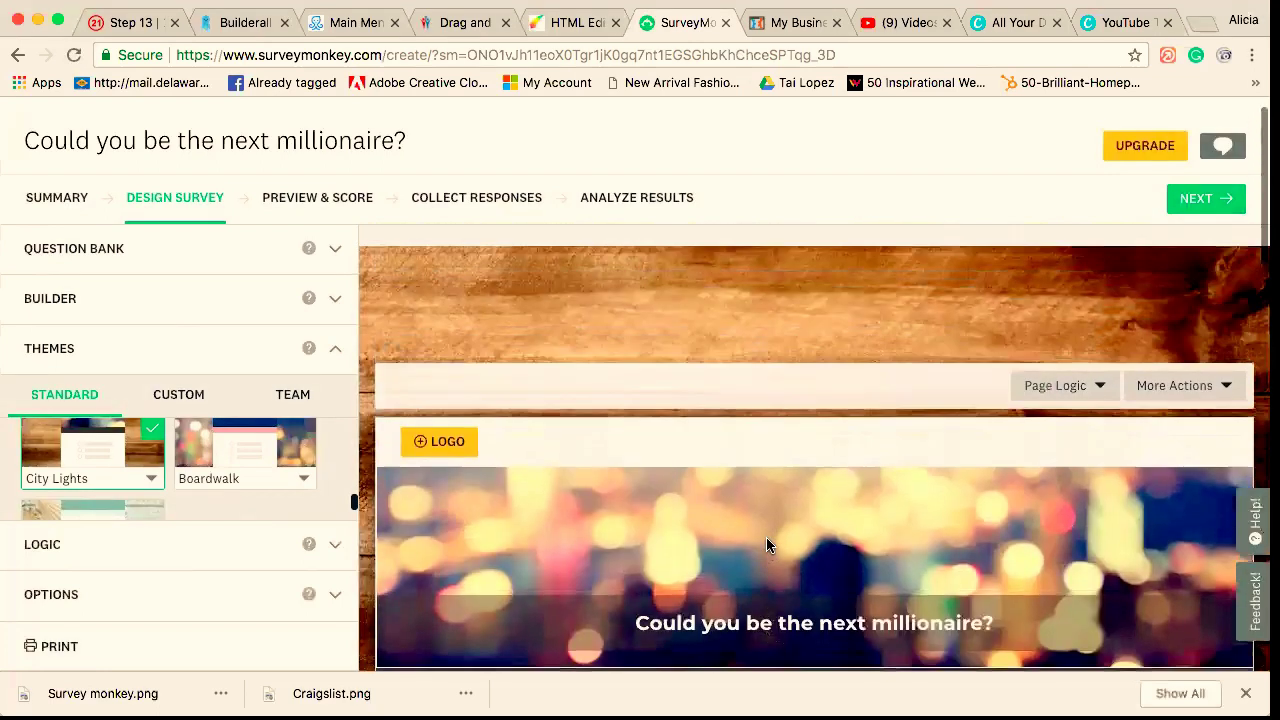
scroll(768, 545, "up", 1)
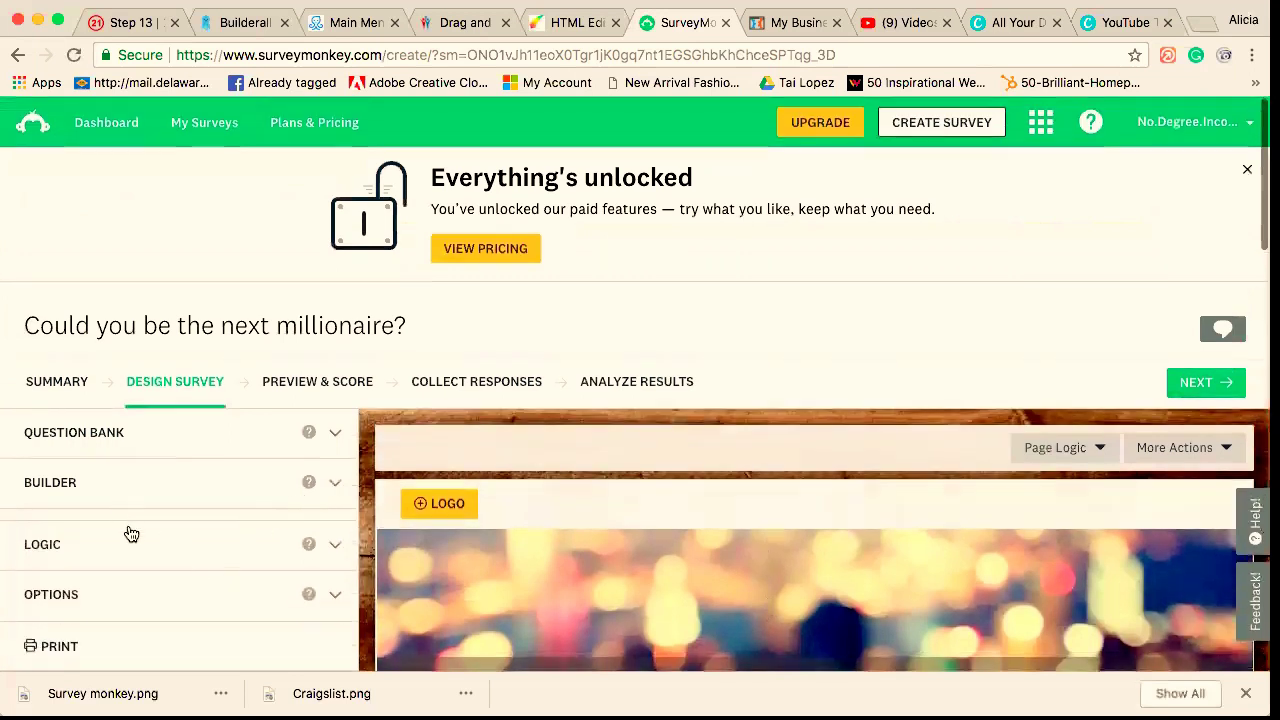
- Apply the Spring standard theme to the survey
scroll(239, 537, "down", 3)
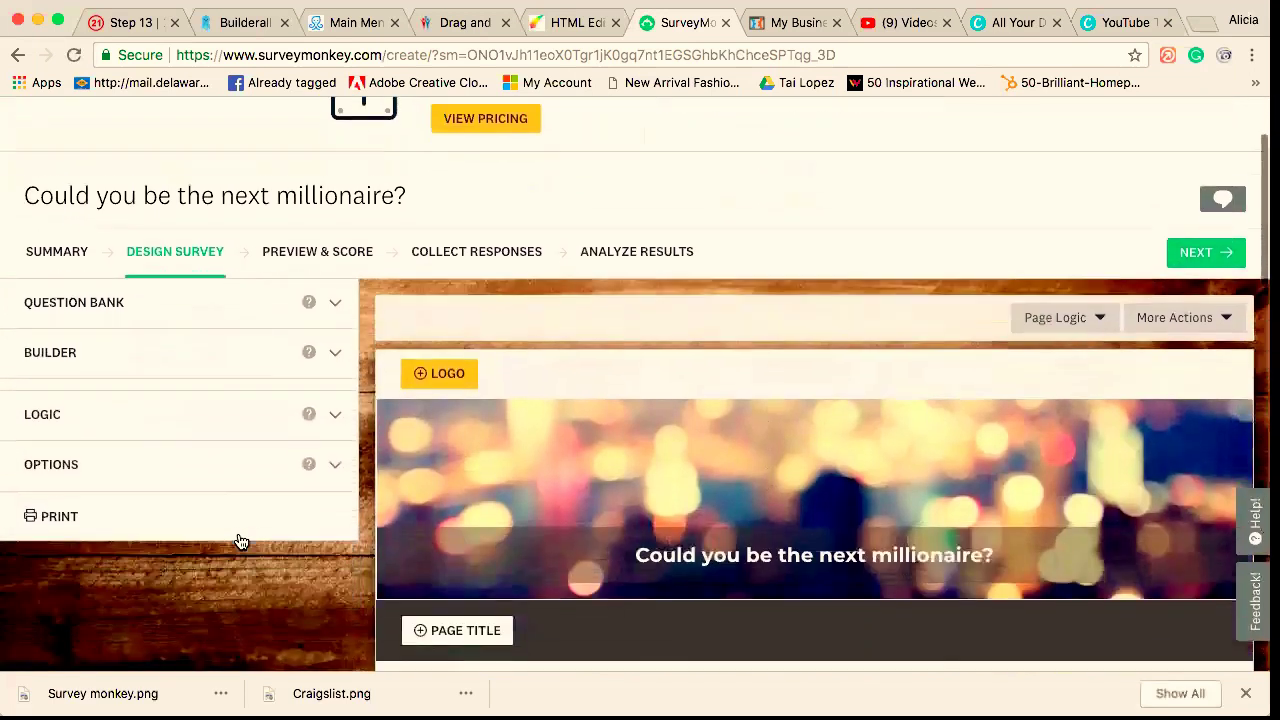
scroll(294, 466, "down", 2)
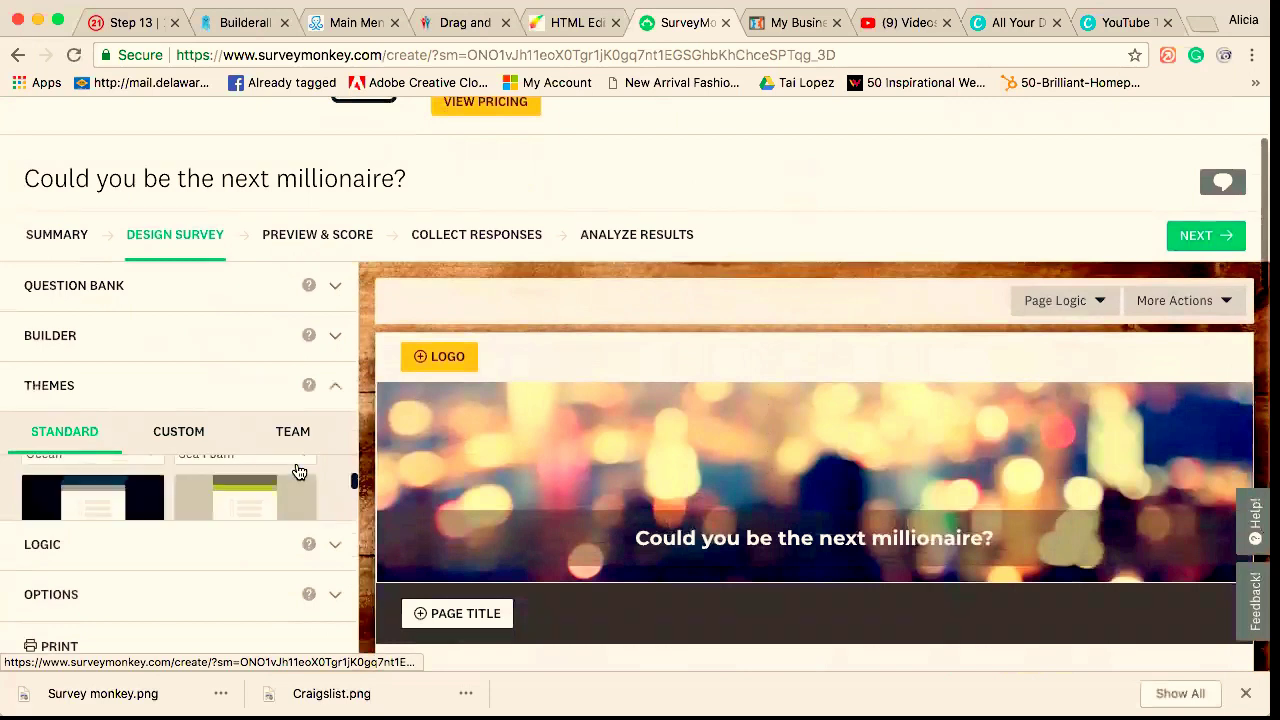
scroll(297, 471, "down", 3)
scroll(298, 471, "up", 3)
left_click(298, 484)
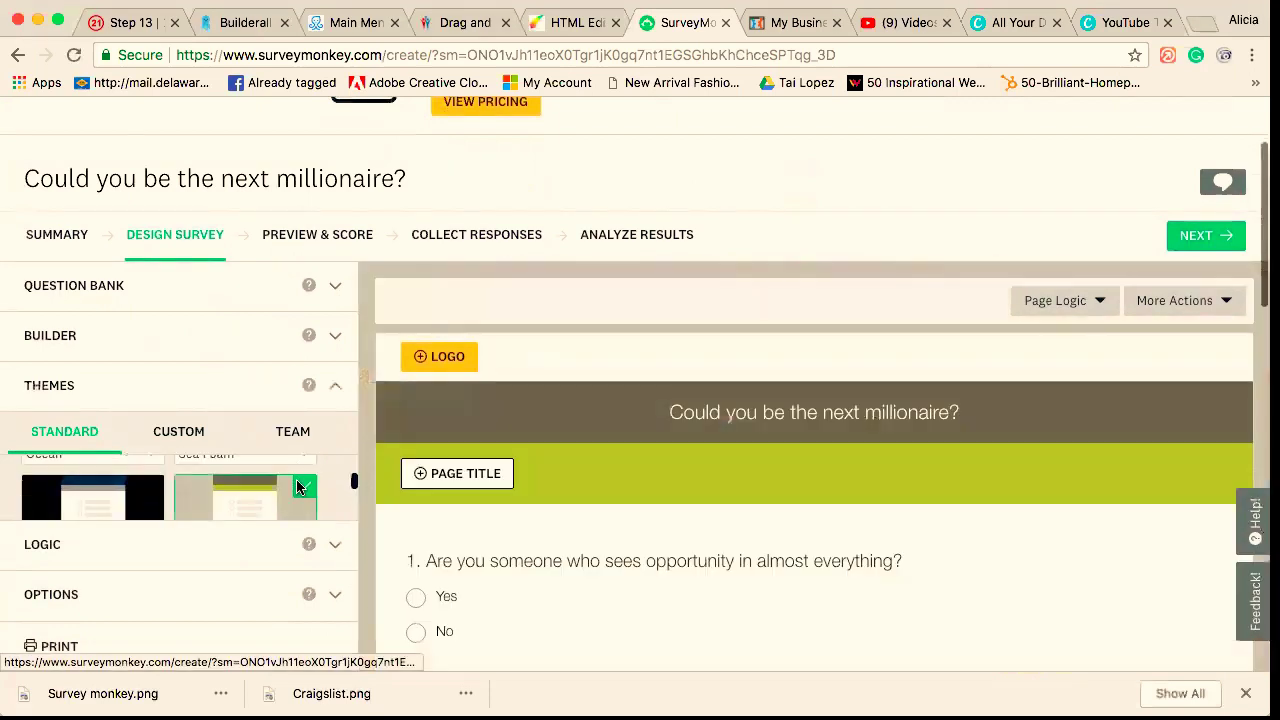
- Examine the header, all three questions and the page end of the survey in the Spring theme
scroll(607, 478, "down", 5)
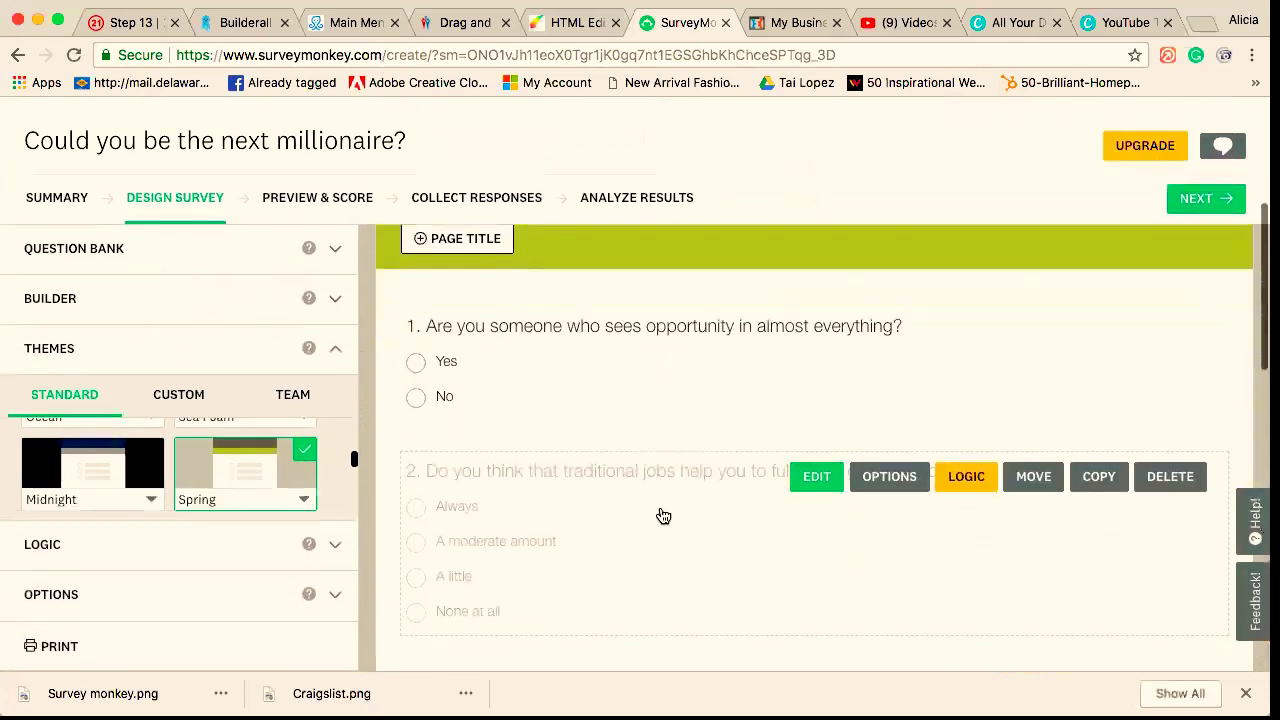
scroll(663, 516, "down", 5)
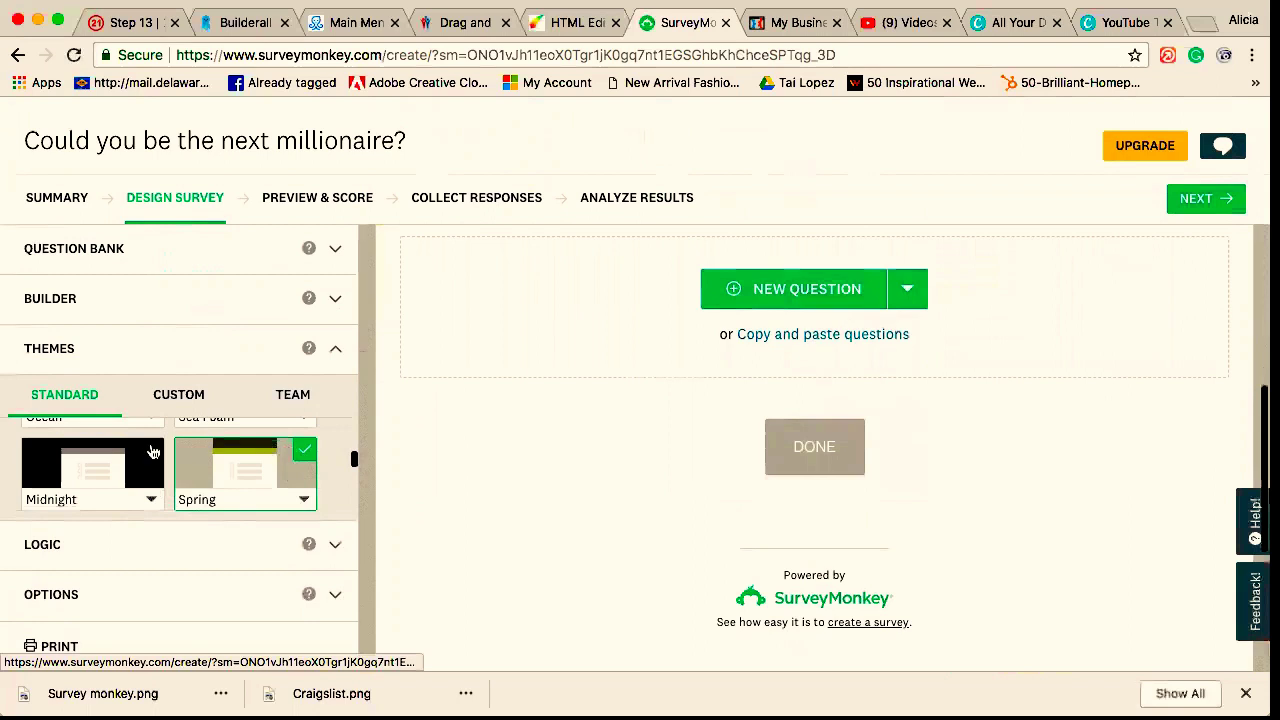
scroll(181, 461, "up", 2)
scroll(181, 461, "down", 5)
scroll(181, 461, "up", 10)
scroll(181, 461, "down", 2)
scroll(181, 461, "up", 2)
scroll(543, 434, "up", 5)
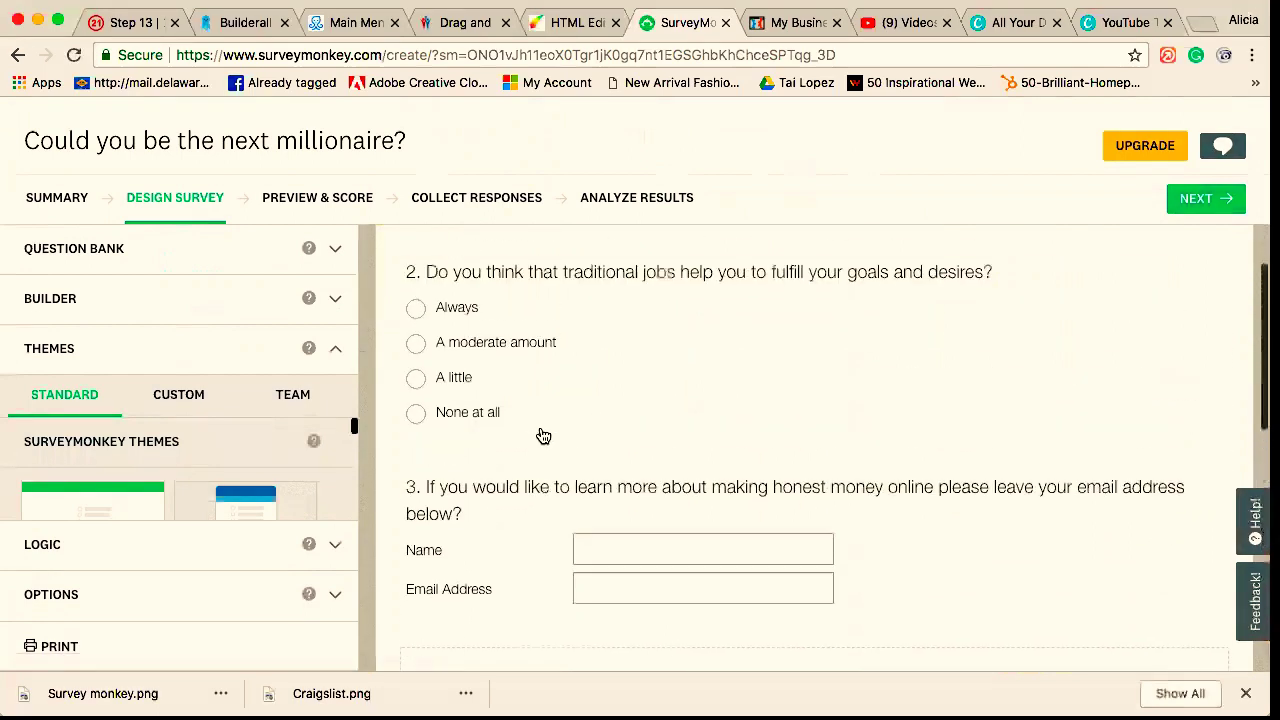
scroll(391, 449, "up", 10)
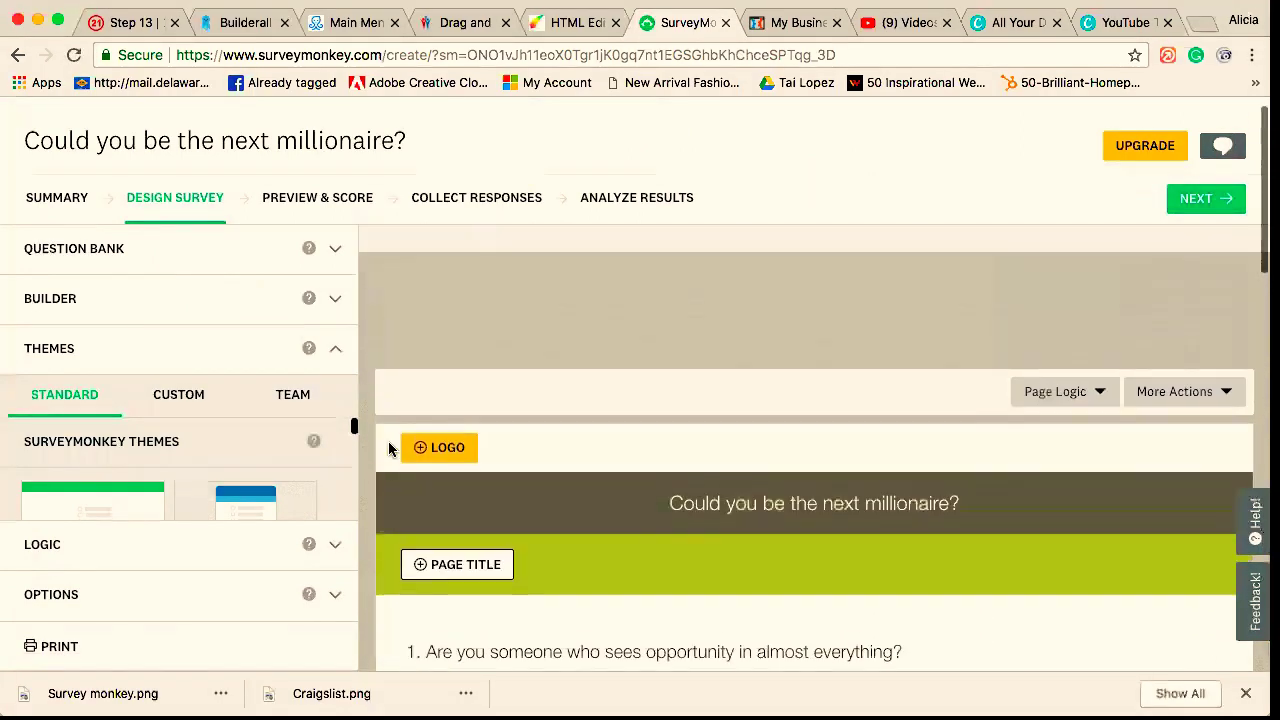
- Add a logo to the survey header by searching the computer for "sky" and uploading SkyInvestments.png
left_click(444, 489)
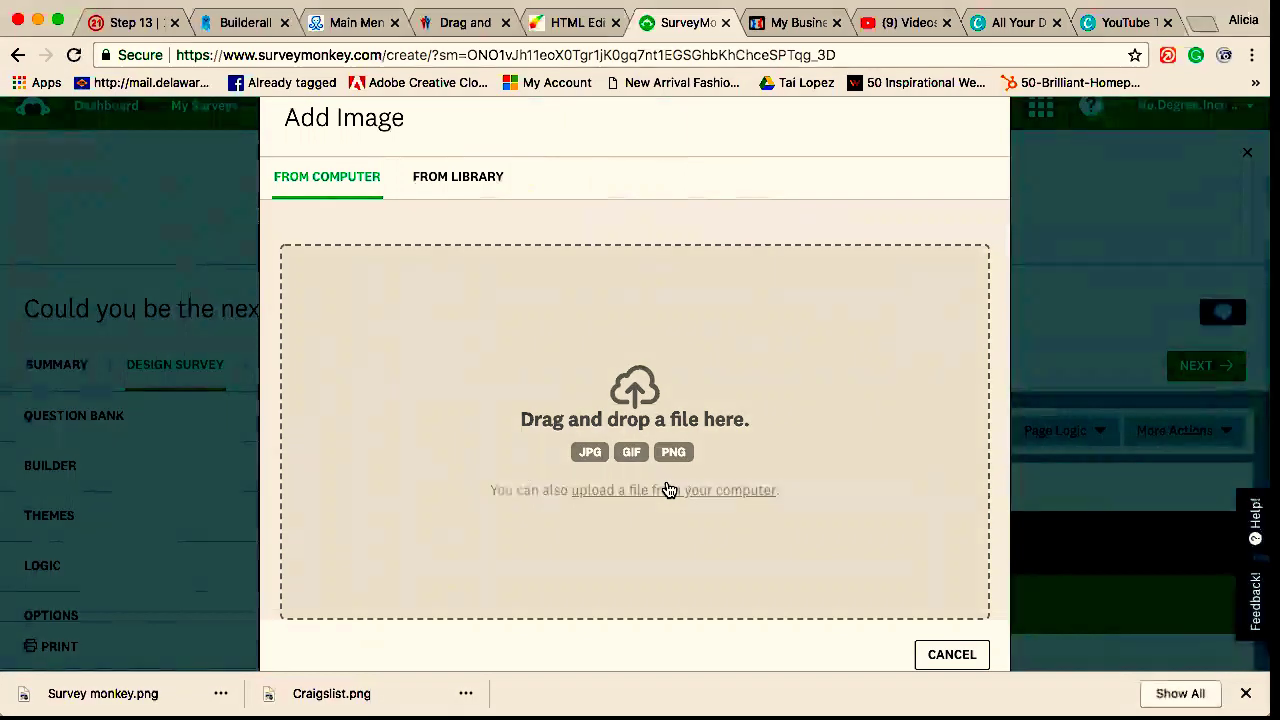
left_click(667, 484)
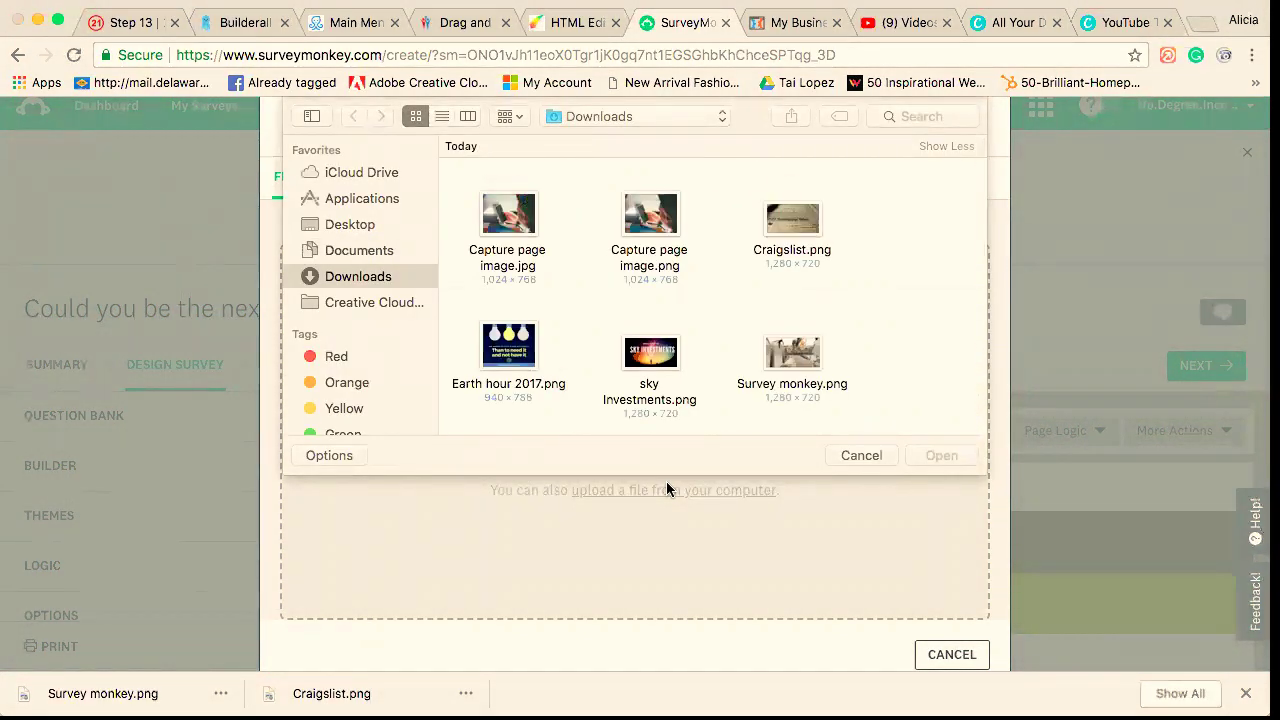
left_click(918, 116)
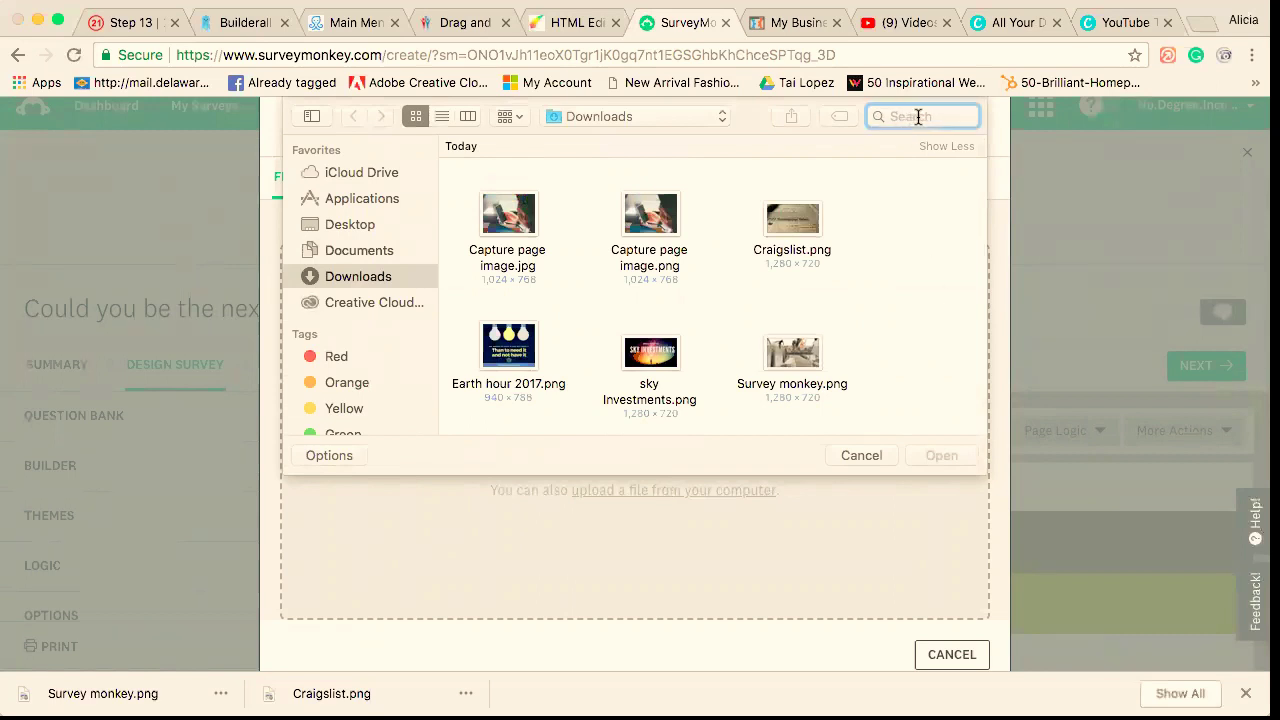
type("sky")
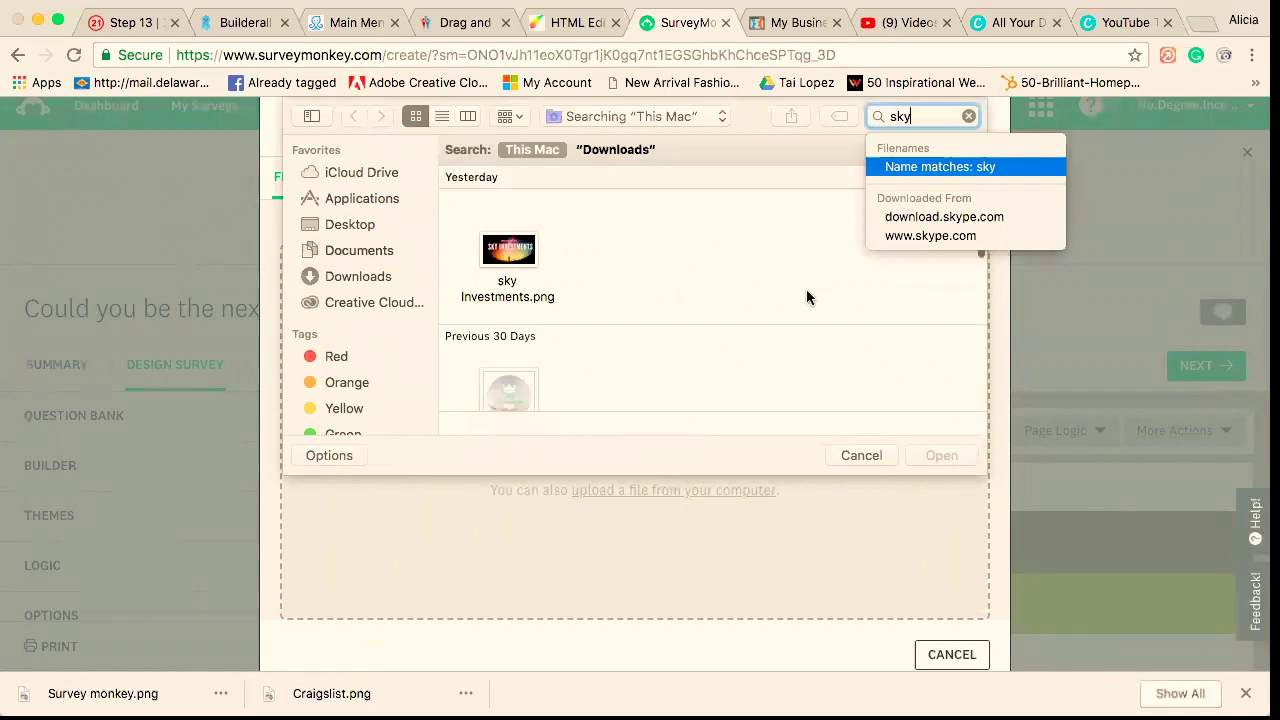
left_click(511, 388)
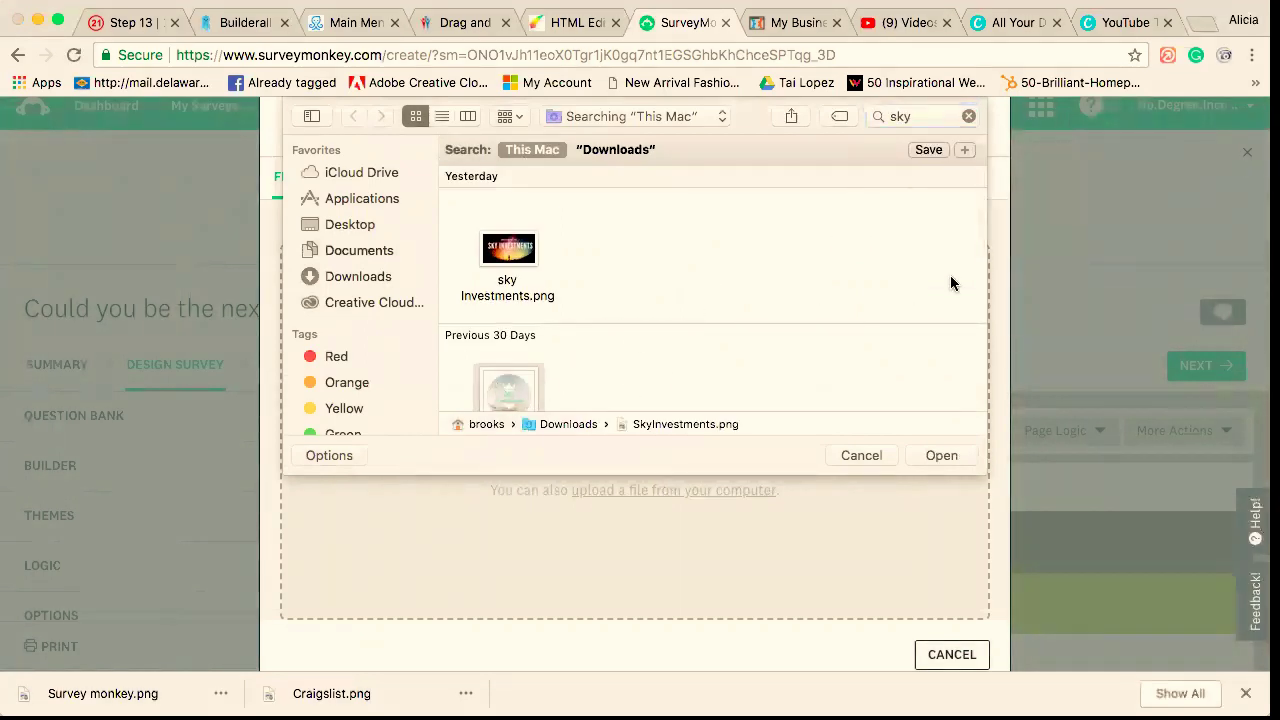
left_click(944, 455)
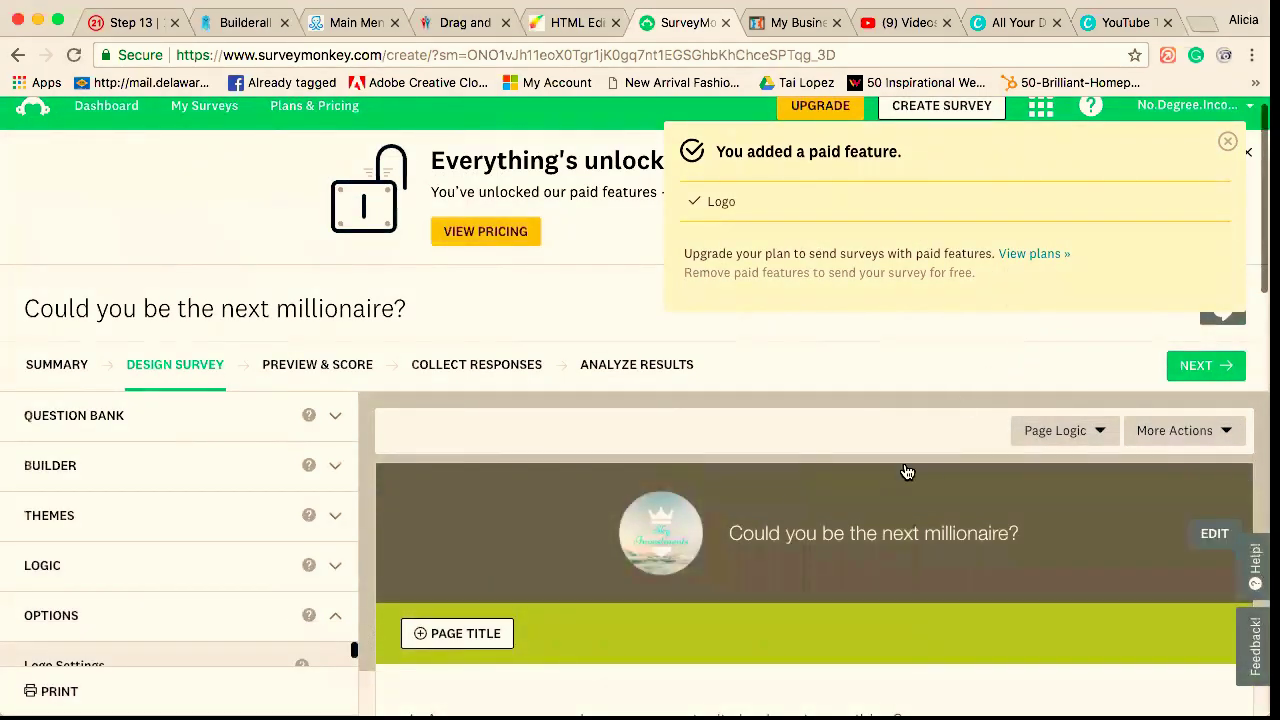
- Look over the survey with its logo, and delete the logo from the header
scroll(907, 471, "down", 3)
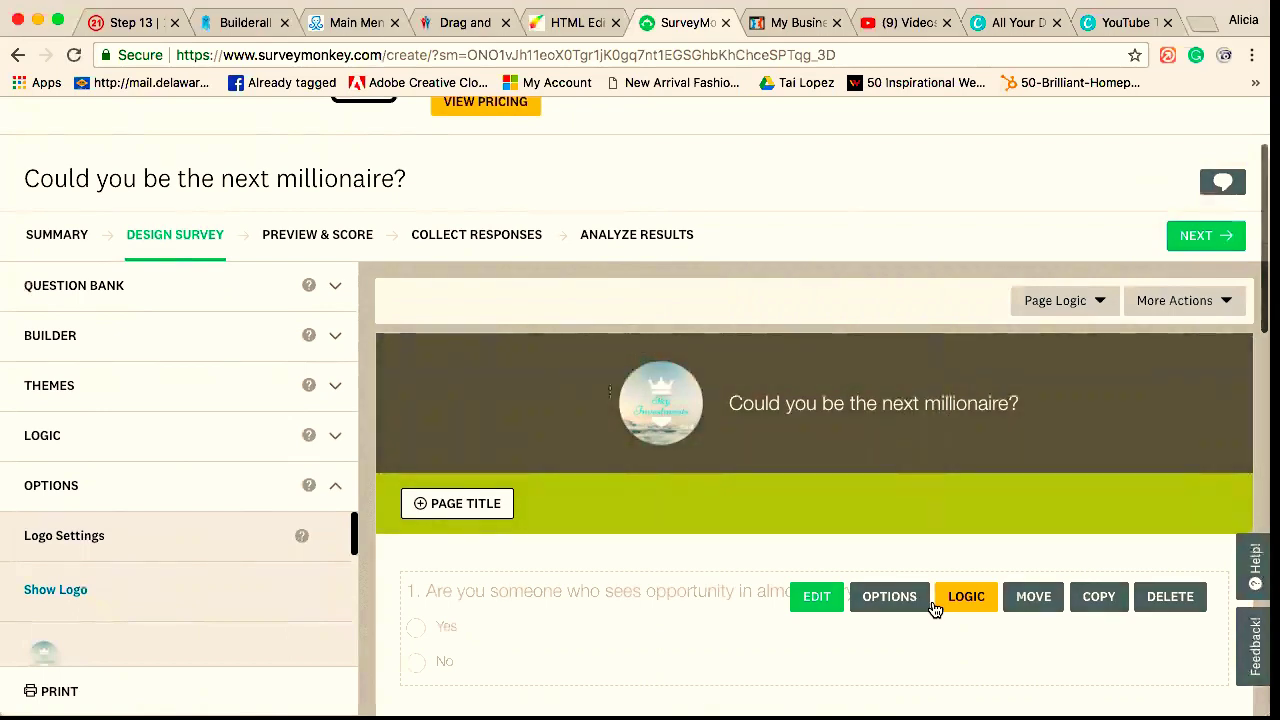
scroll(933, 609, "down", 3)
scroll(933, 609, "down", 3)
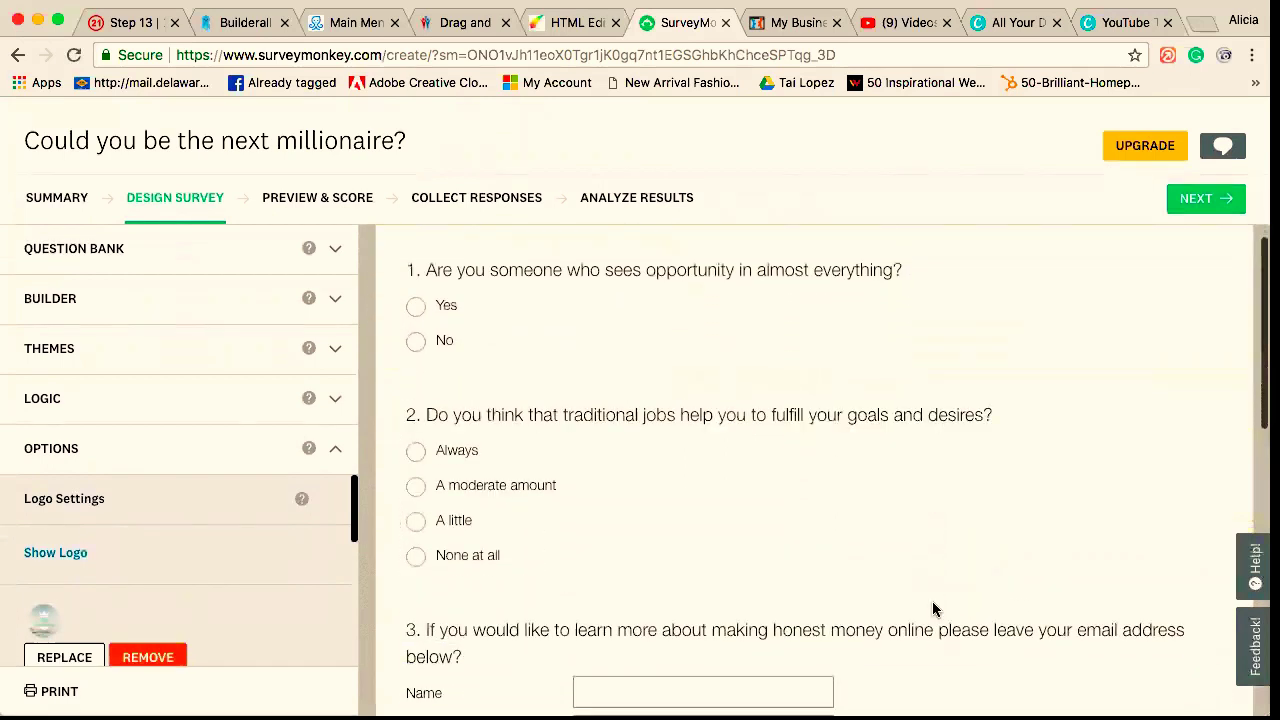
scroll(932, 609, "down", 1)
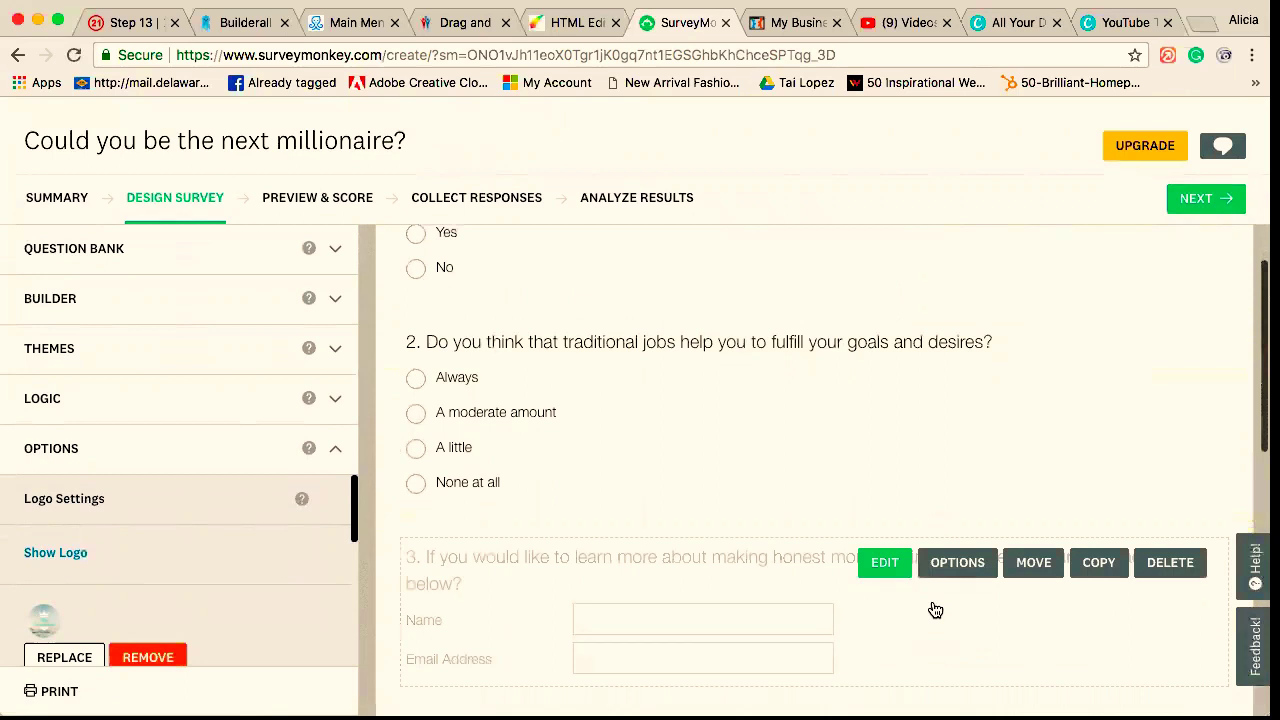
scroll(935, 610, "up", 4)
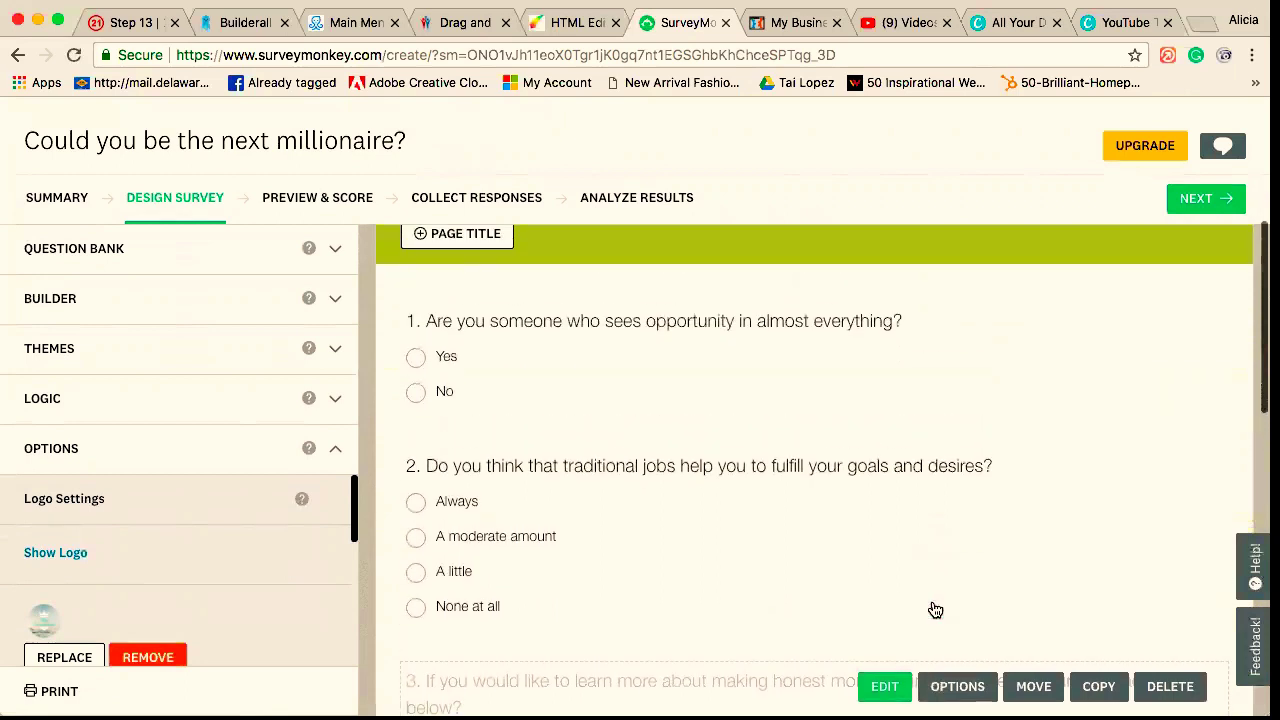
scroll(934, 609, "up", 4)
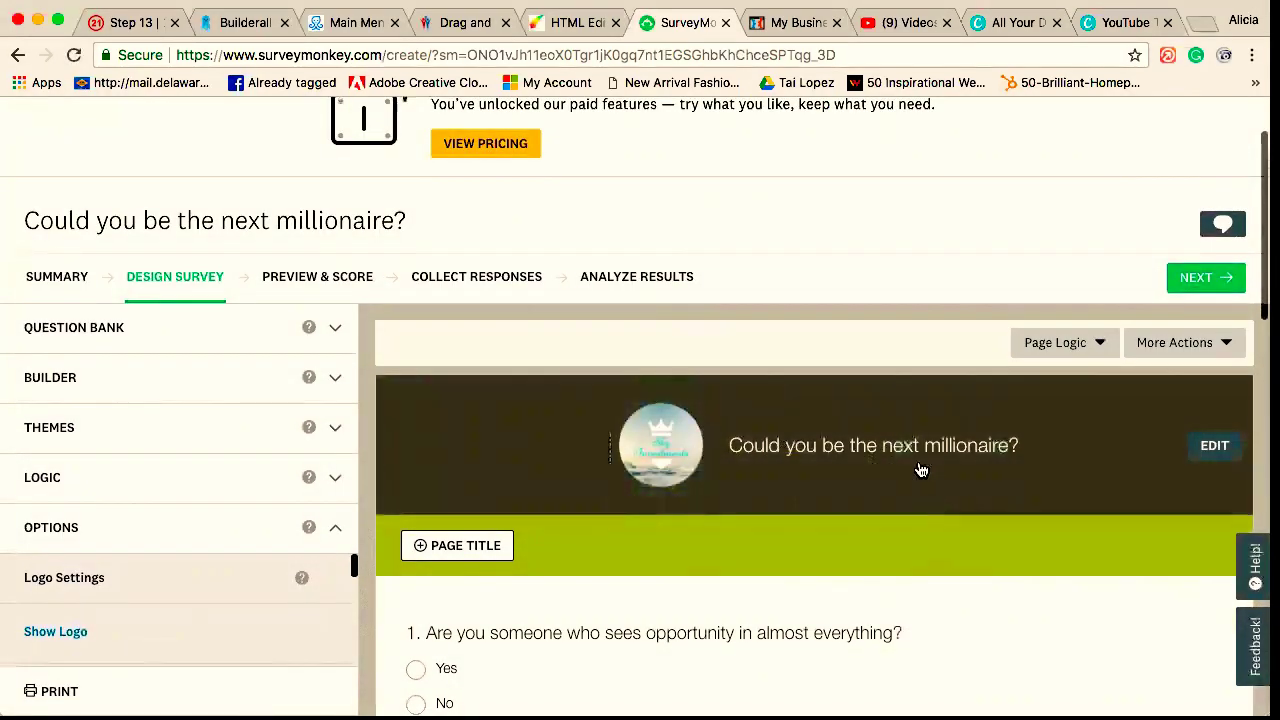
mouse_move(641, 416)
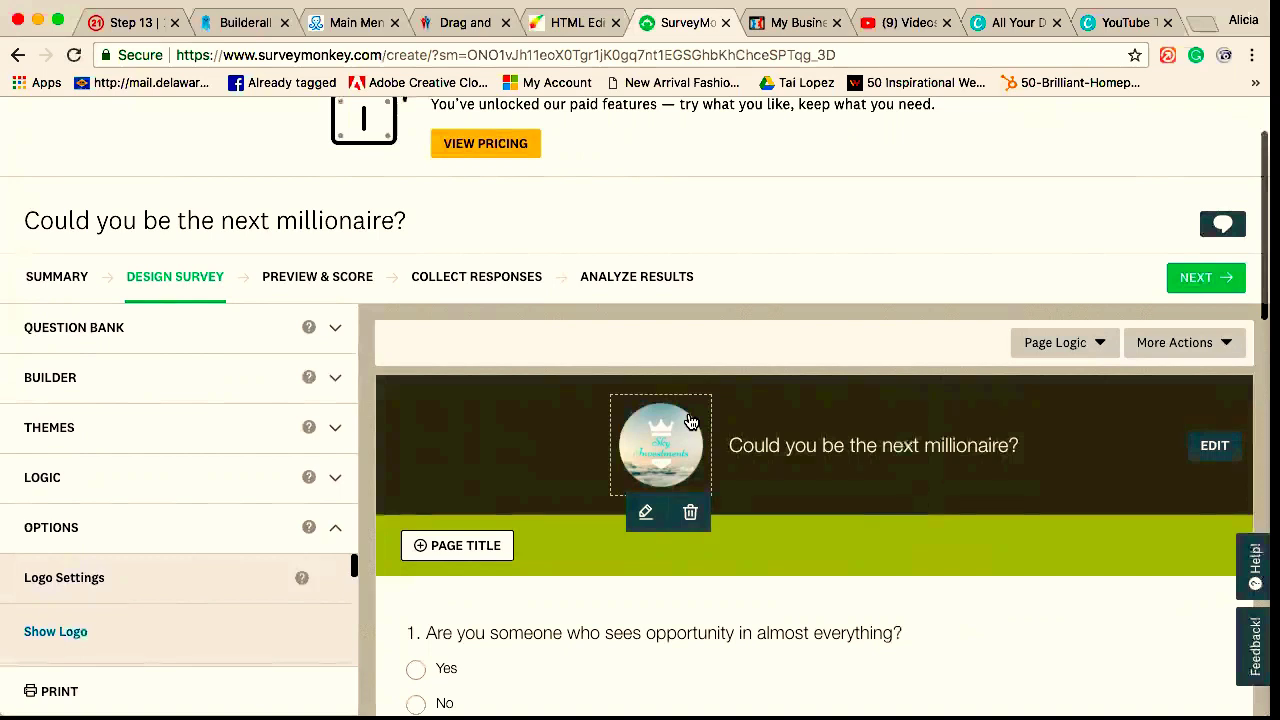
left_click(693, 512)
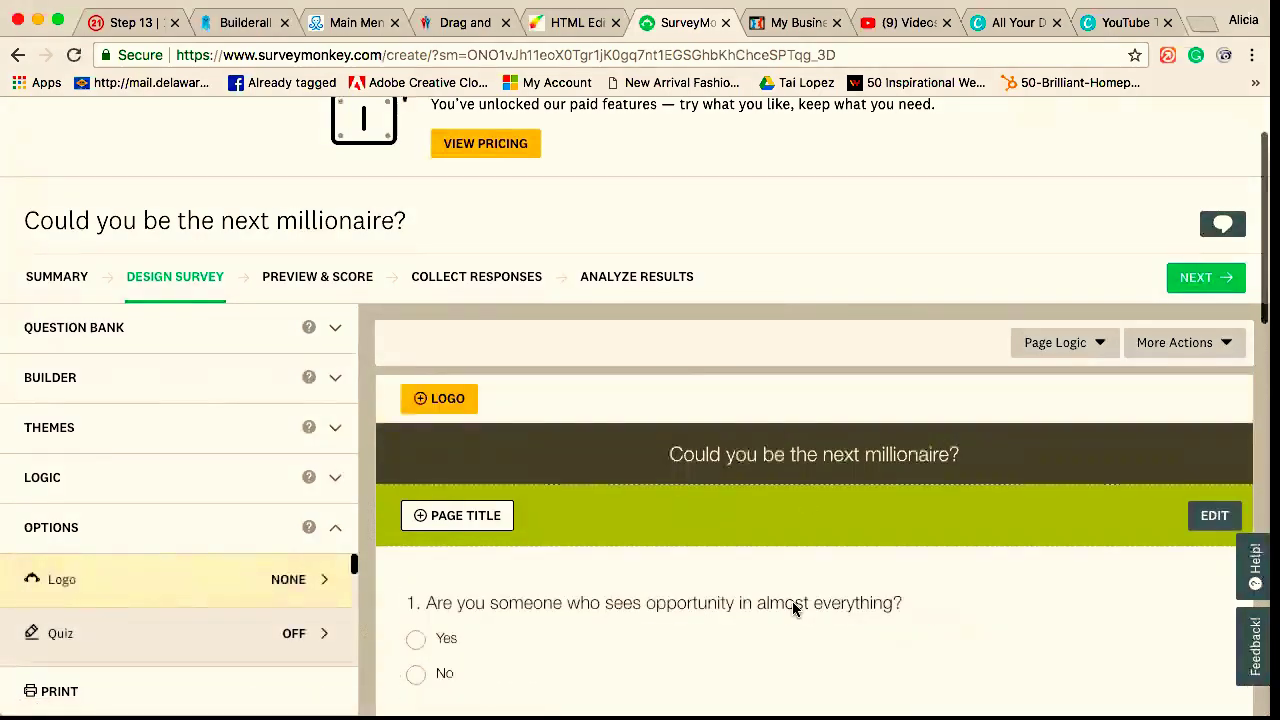
- Open the survey's Preview & Score page and look through all three questions as respondents see them
left_click(1206, 282)
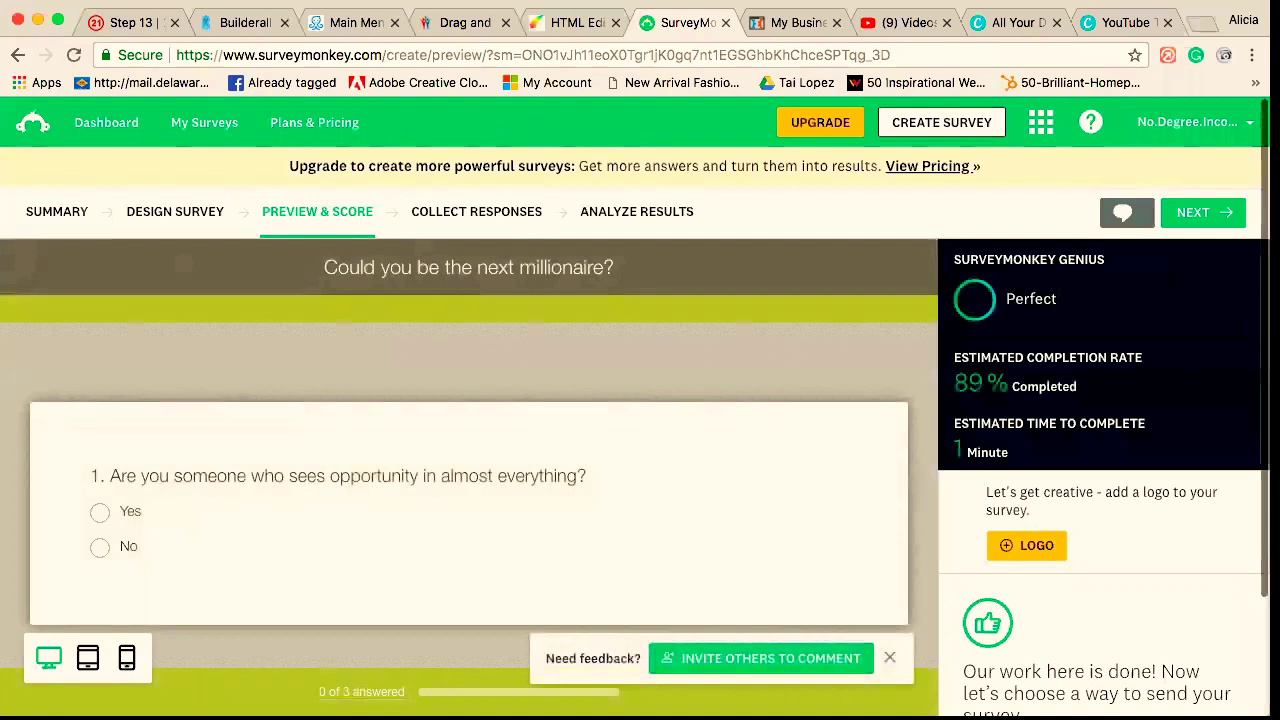
scroll(740, 417, "down", 5)
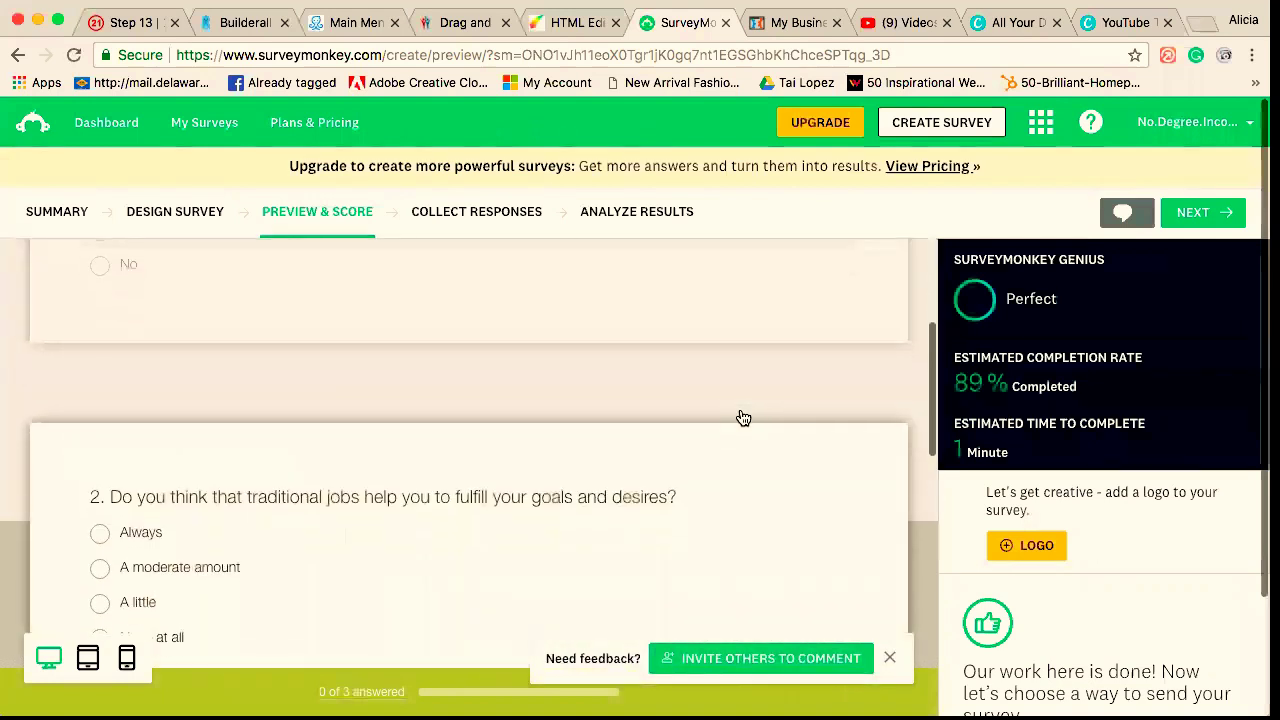
scroll(743, 417, "down", 6)
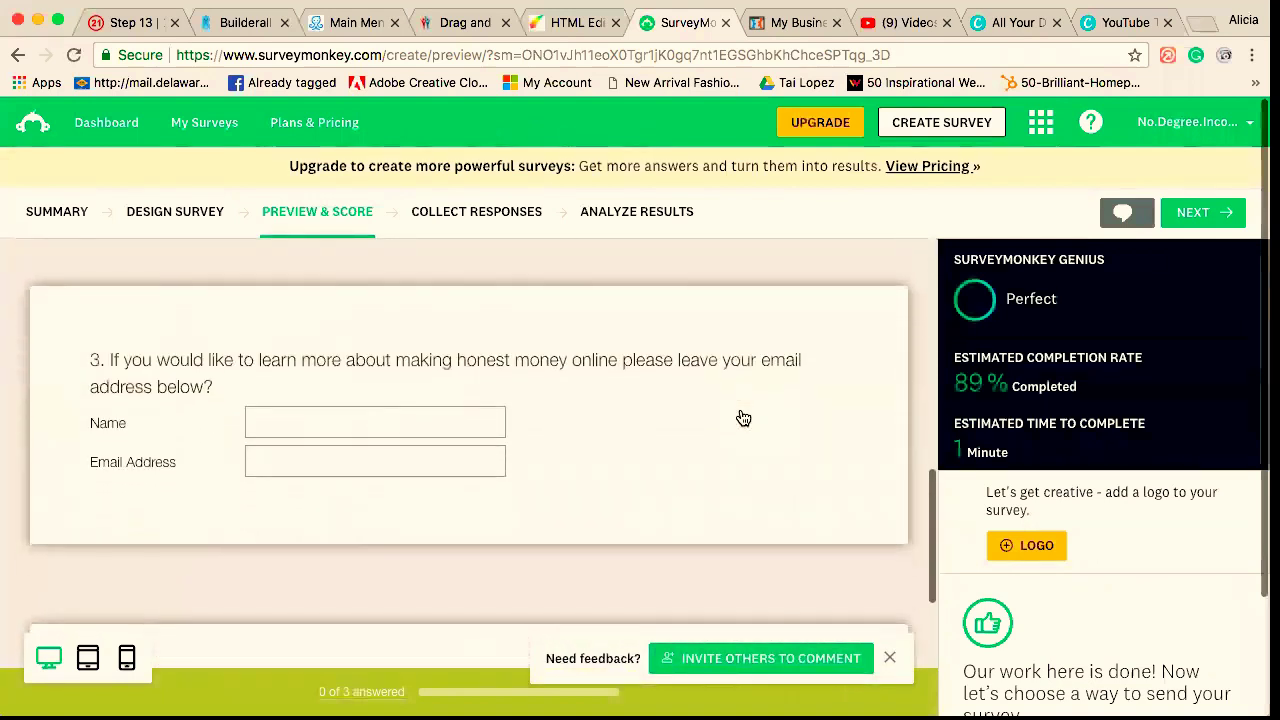
scroll(740, 417, "up", 4)
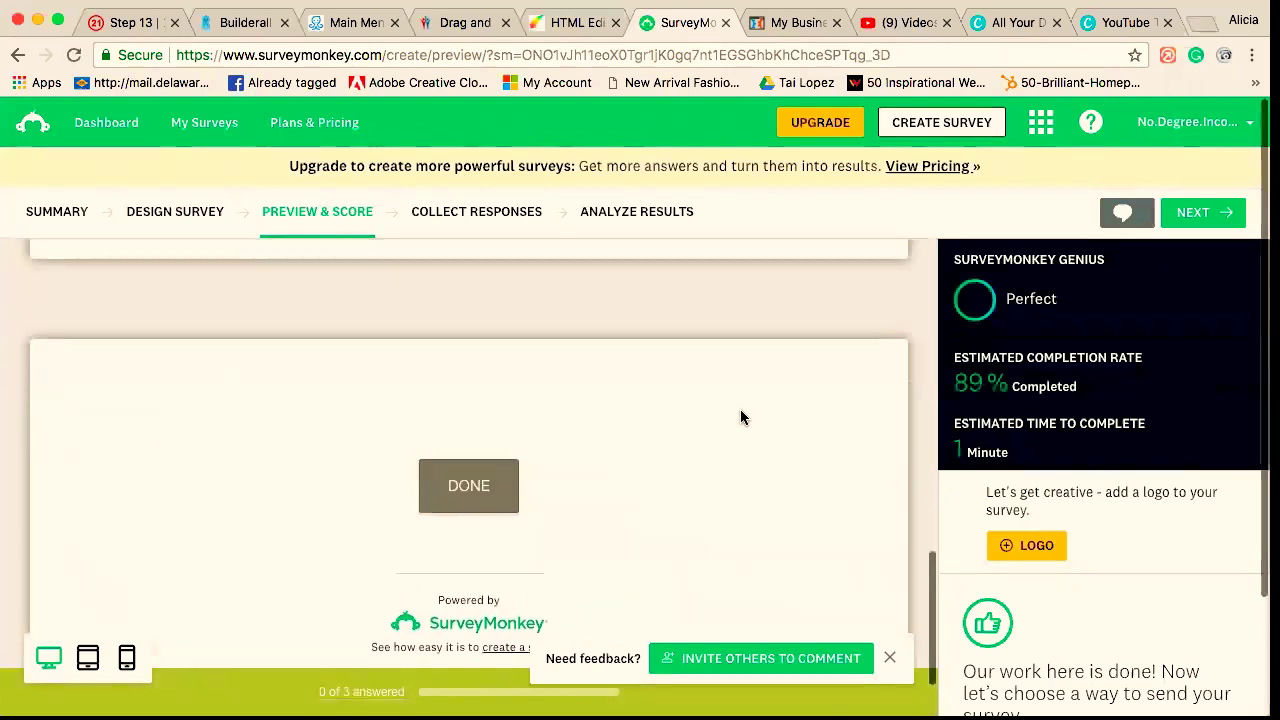
scroll(740, 417, "up", 6)
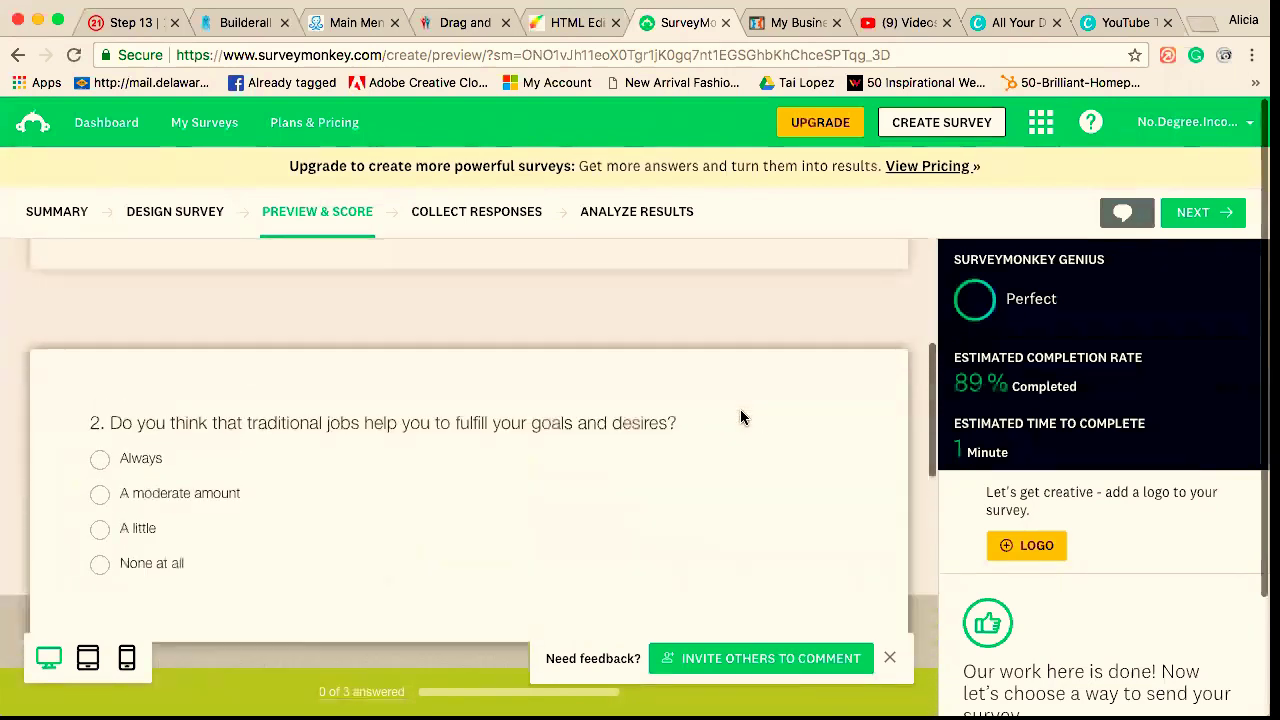
scroll(740, 412, "up", 4)
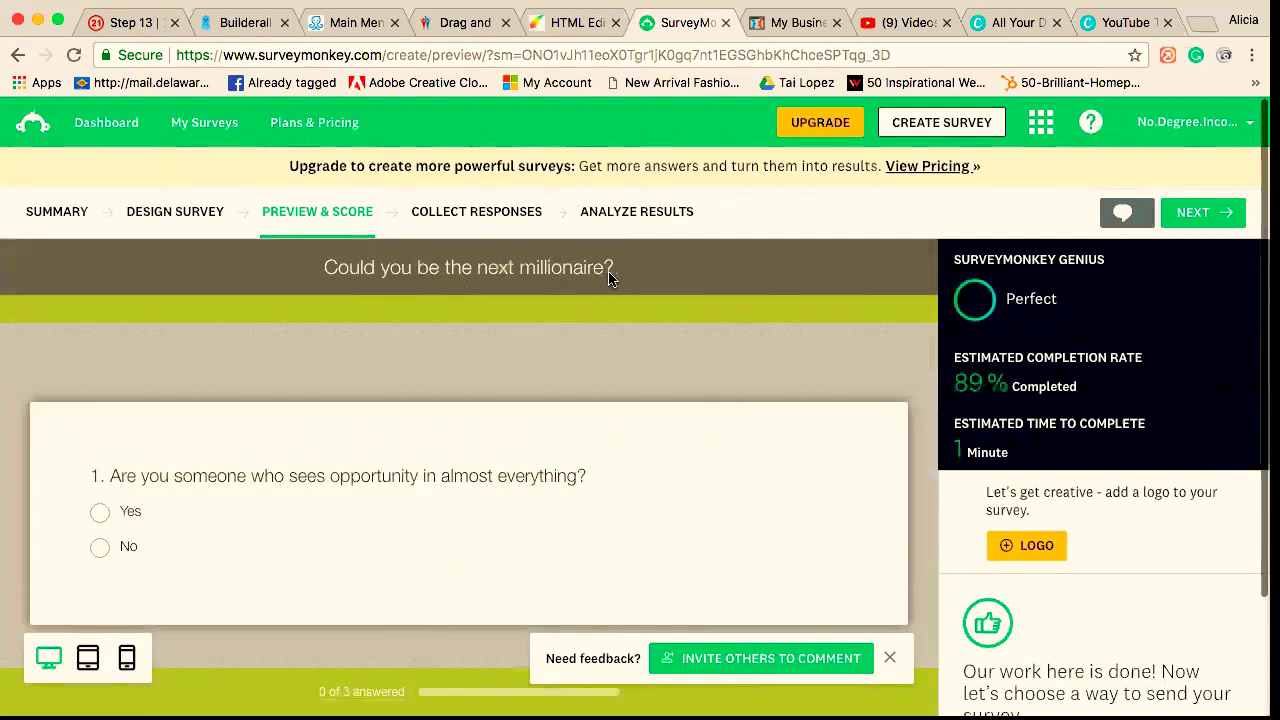
scroll(641, 404, "down", 2)
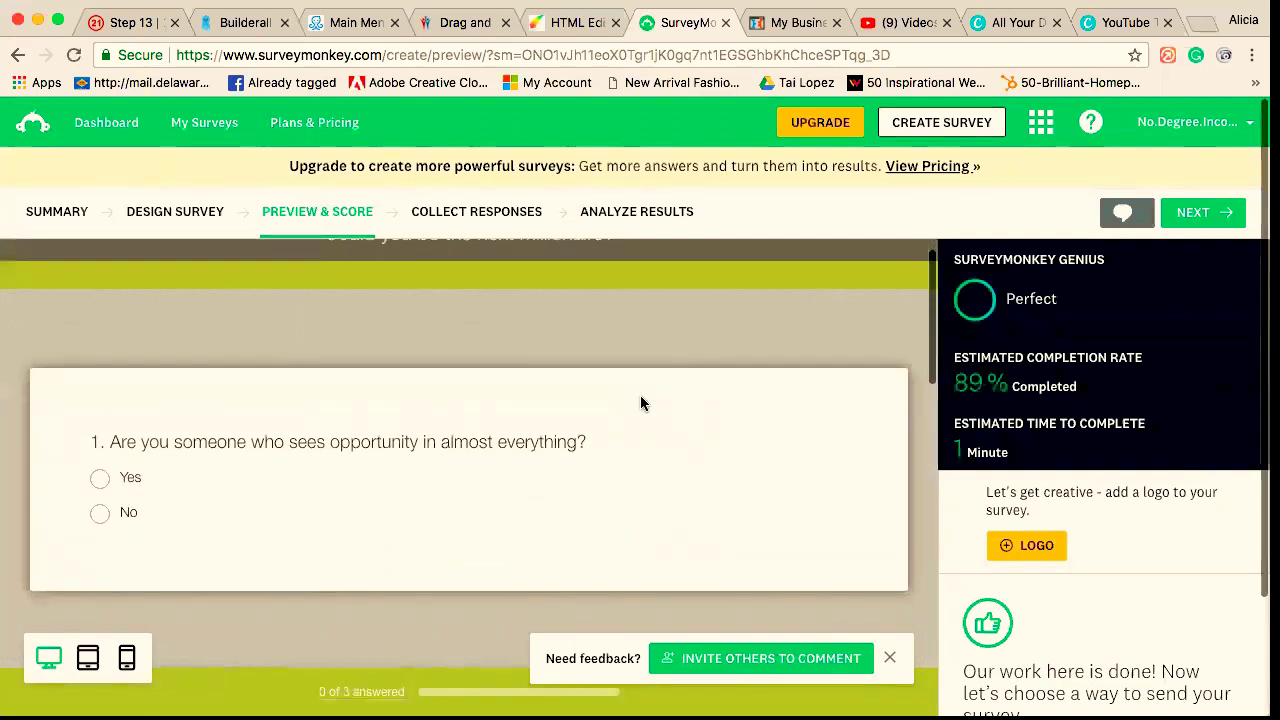
scroll(643, 405, "down", 3)
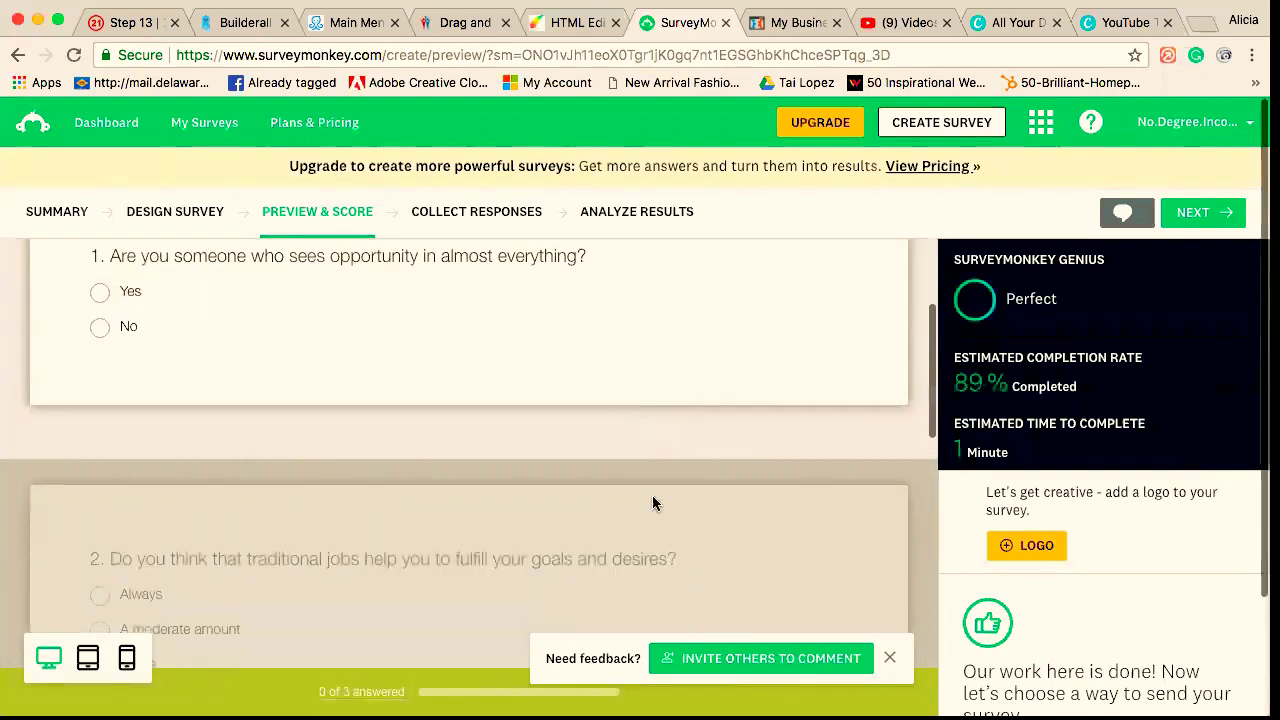
scroll(650, 513, "down", 4)
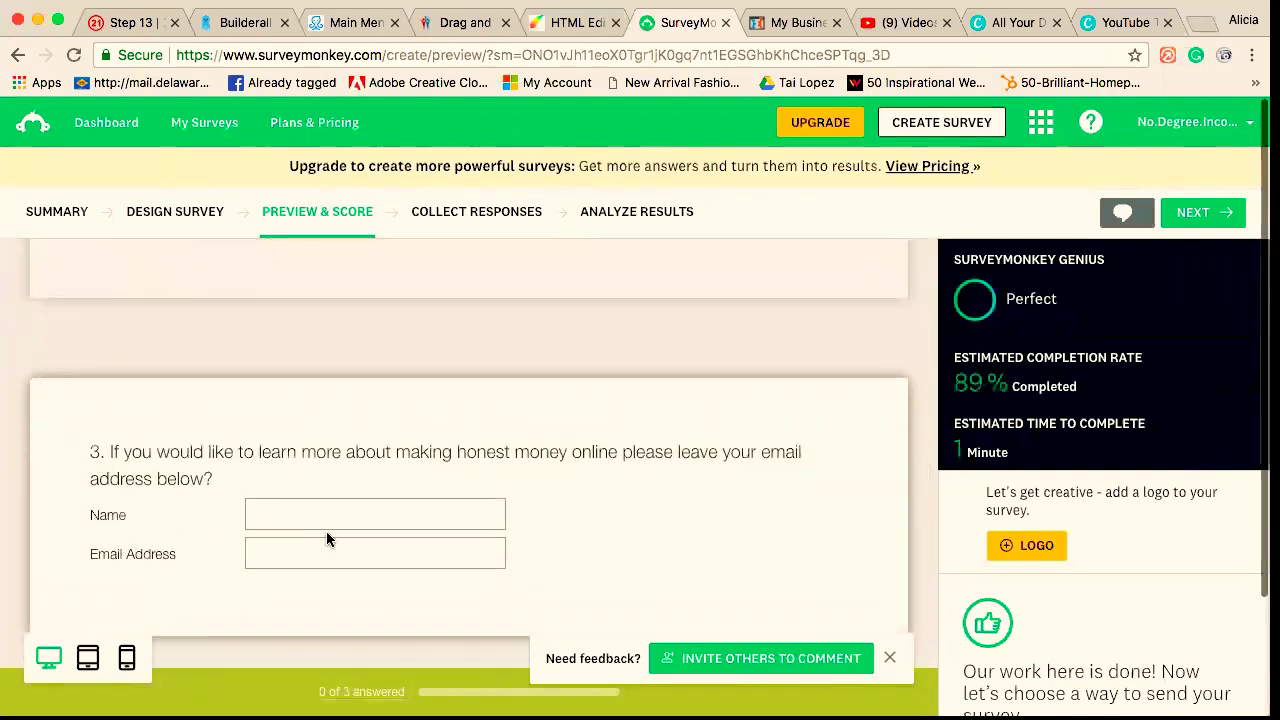
- Return from the preview to the survey design and add a new question below the name and email question
scroll(644, 499, "down", 3)
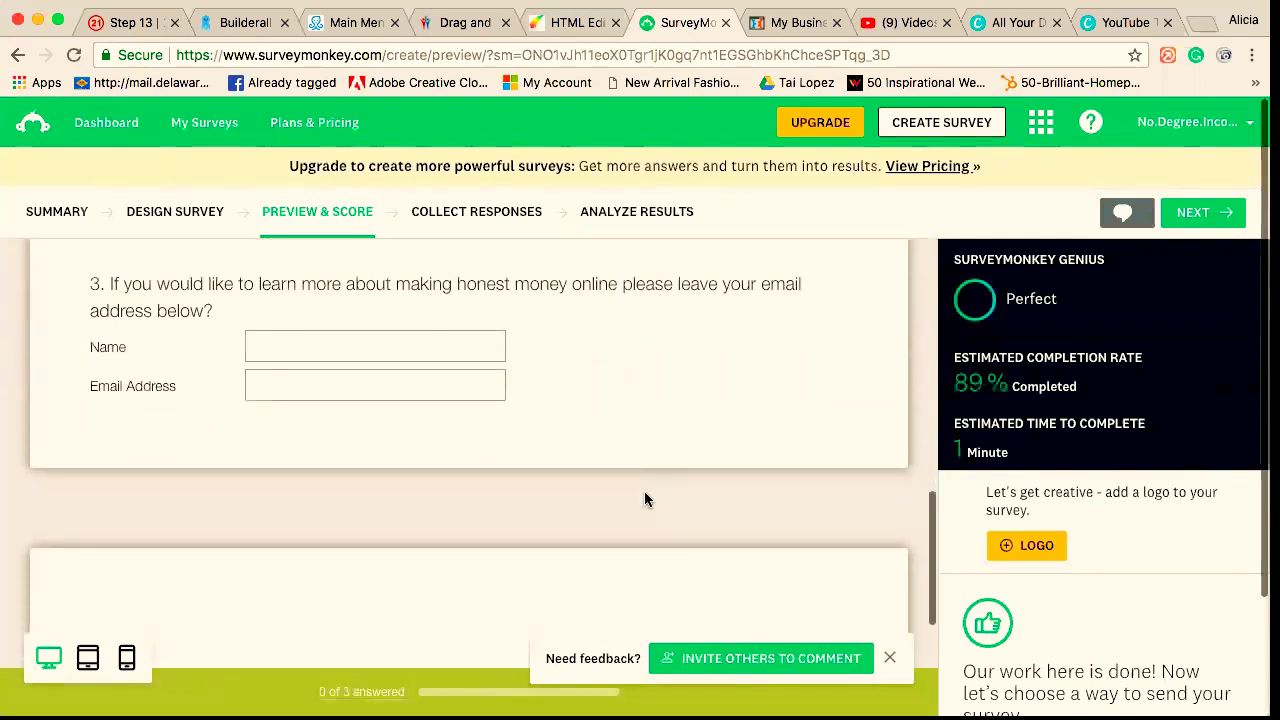
scroll(644, 499, "down", 2)
scroll(644, 499, "up", 4)
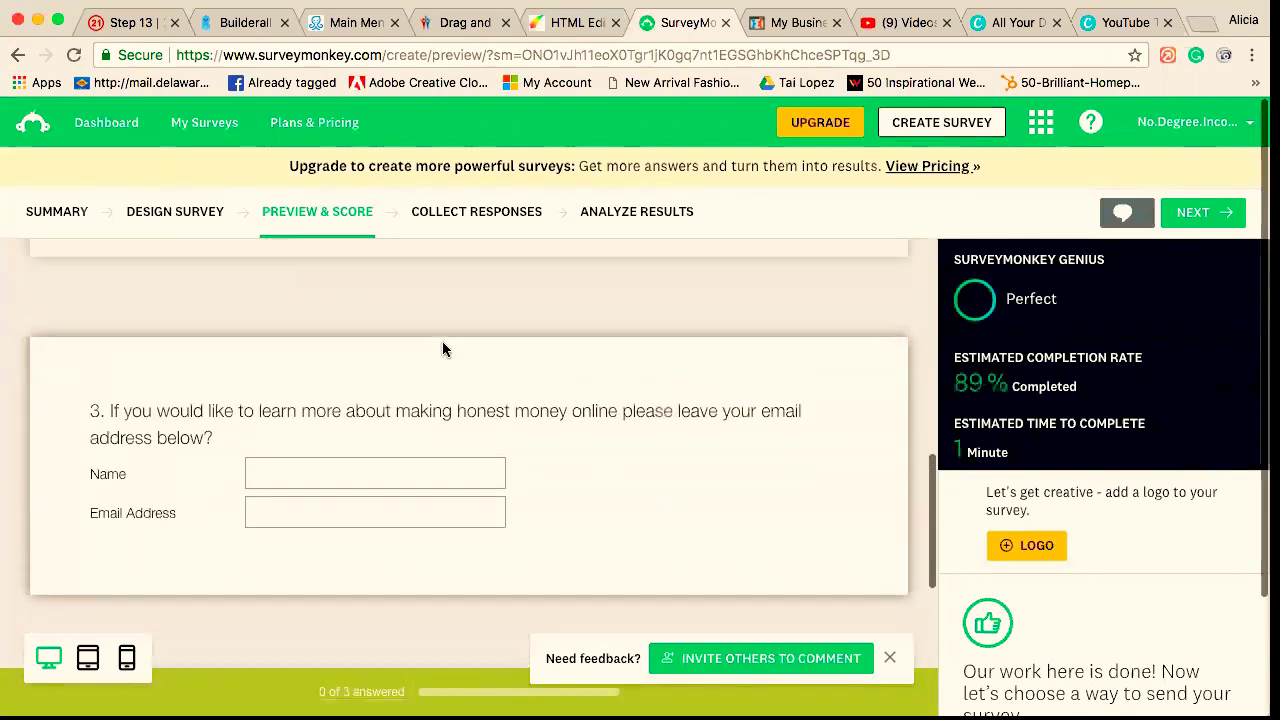
left_click(195, 215)
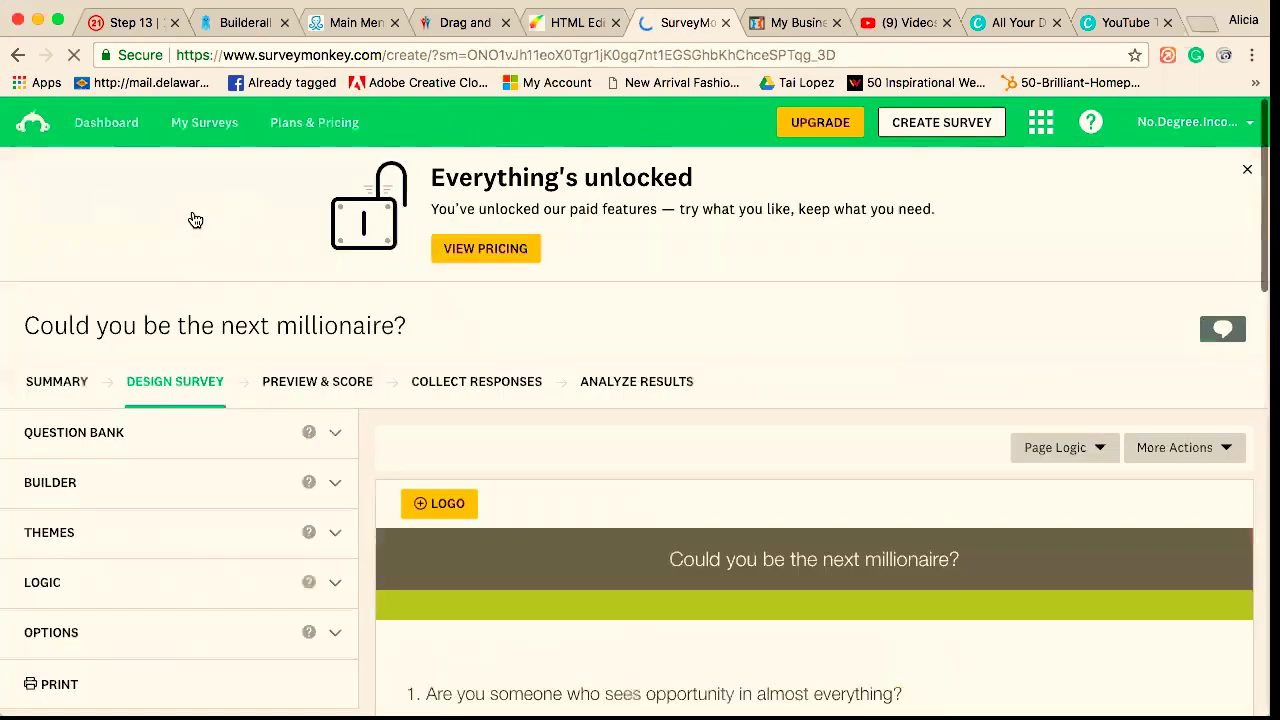
scroll(685, 407, "down", 1)
scroll(685, 405, "down", 5)
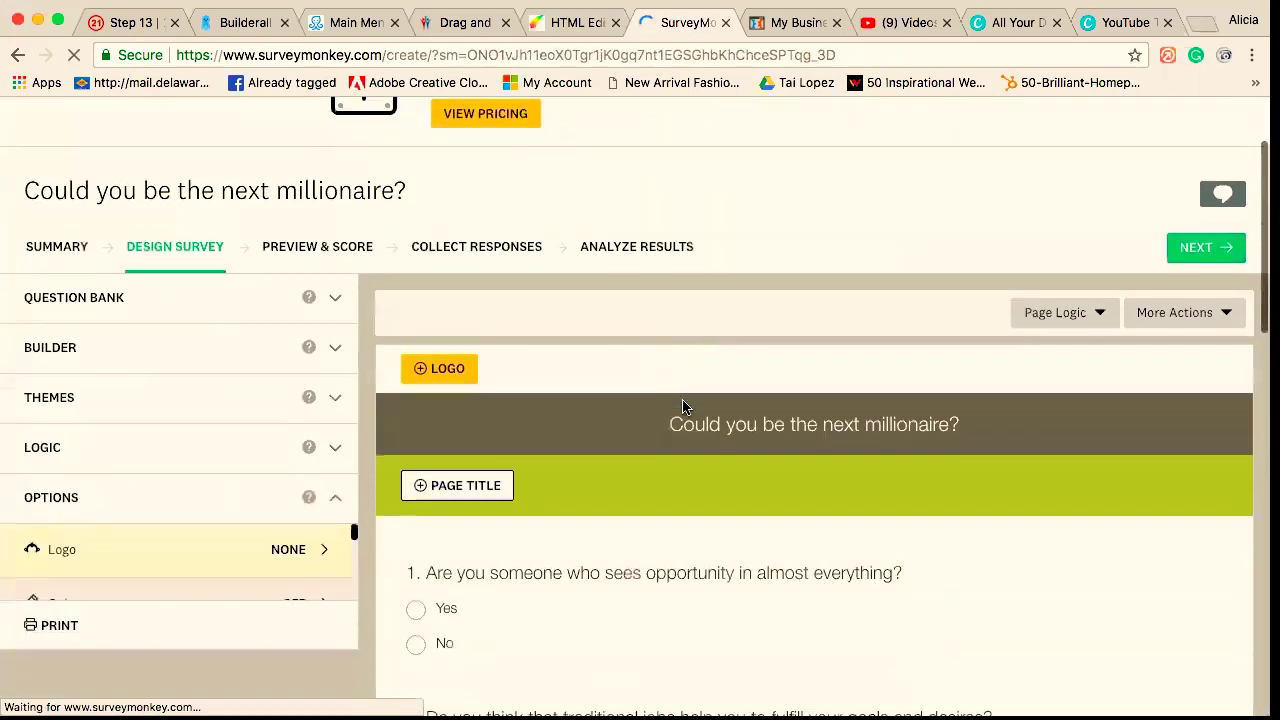
scroll(685, 400, "down", 4)
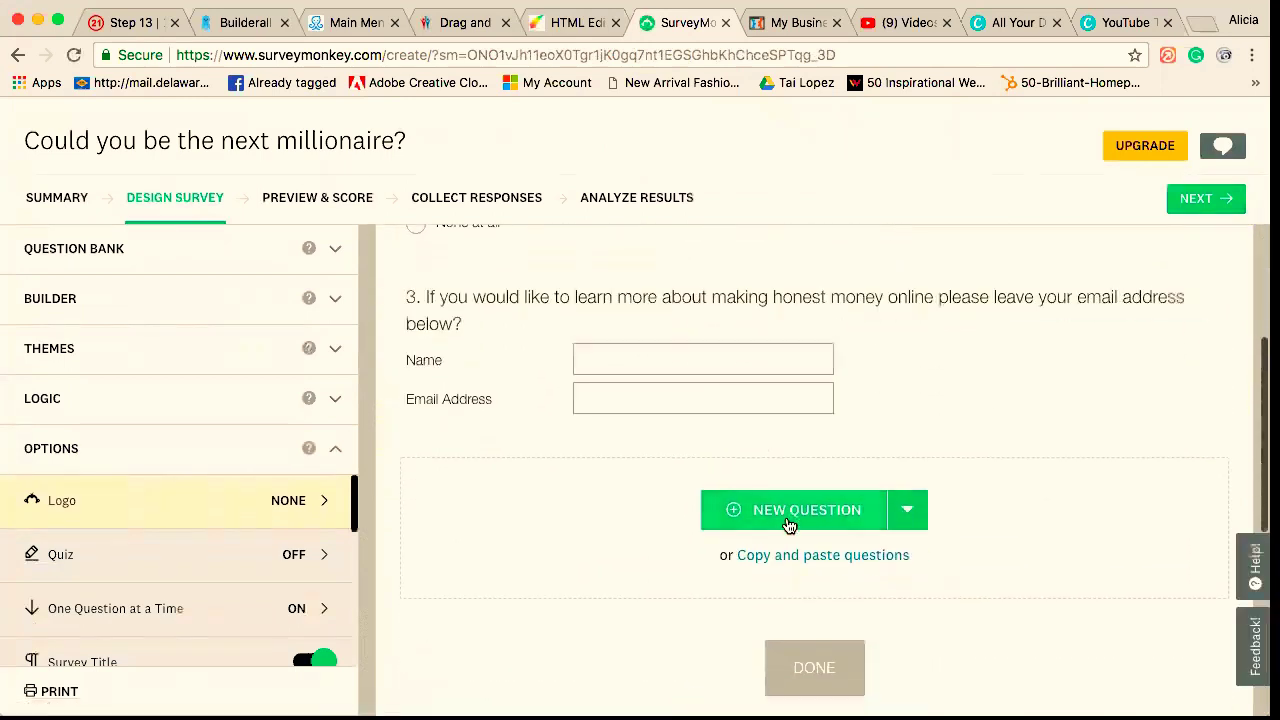
left_click(788, 512)
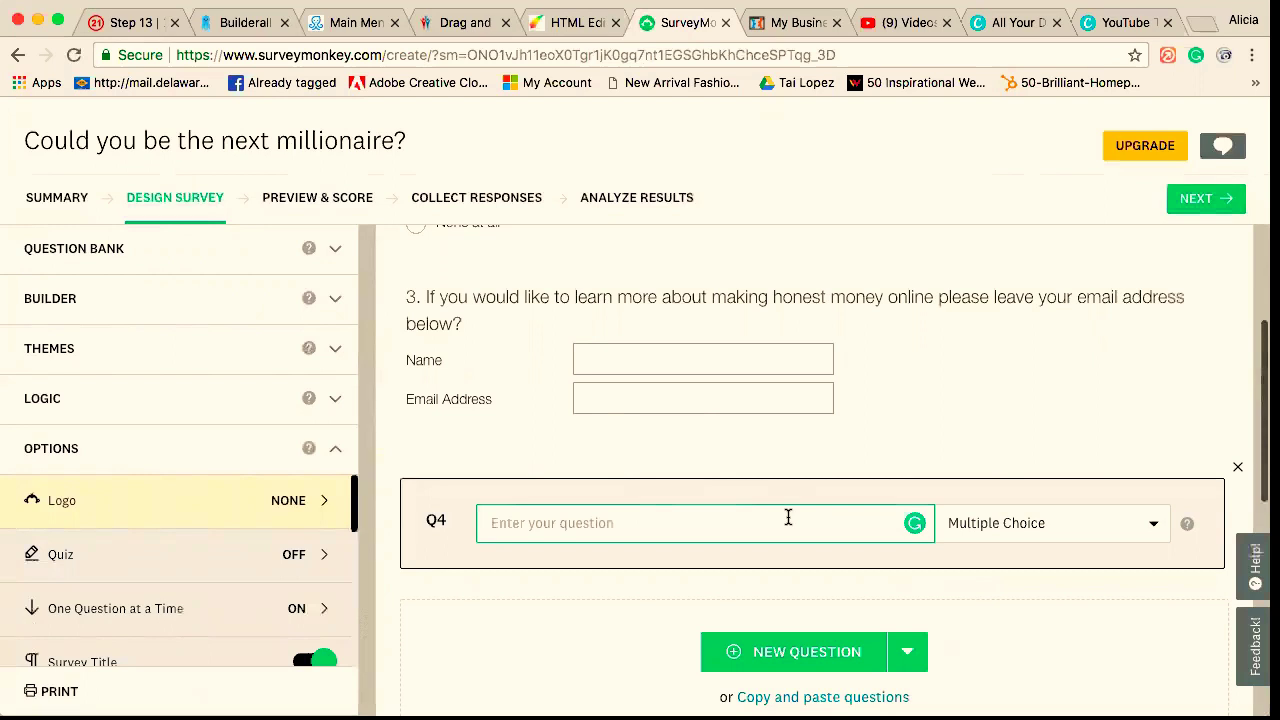
type("Please")
key("BackSpace")
key("BackSpace")
key("BackSpace")
key("BackSpace")
key("BackSpace")
key("BackSpace")
key("BackSpace")
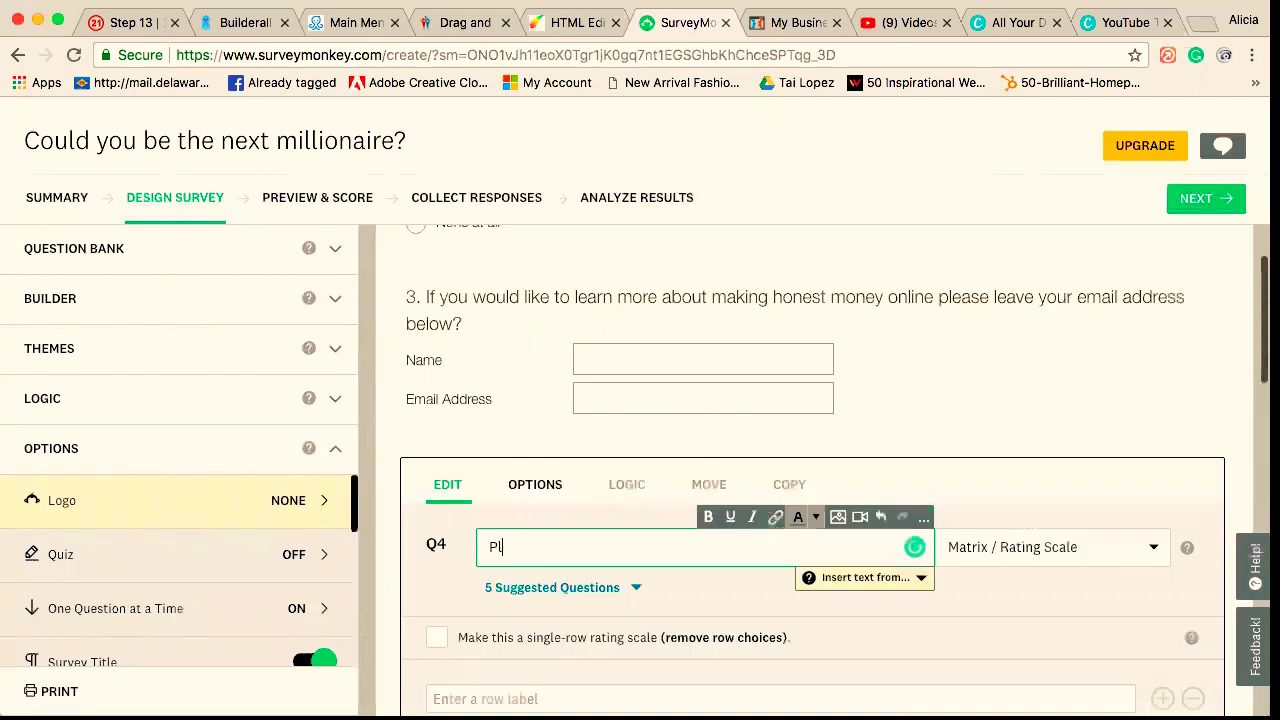
- Enter "If you would like more information please visit our website at" as the text of question 4
type("If you would like more infor")
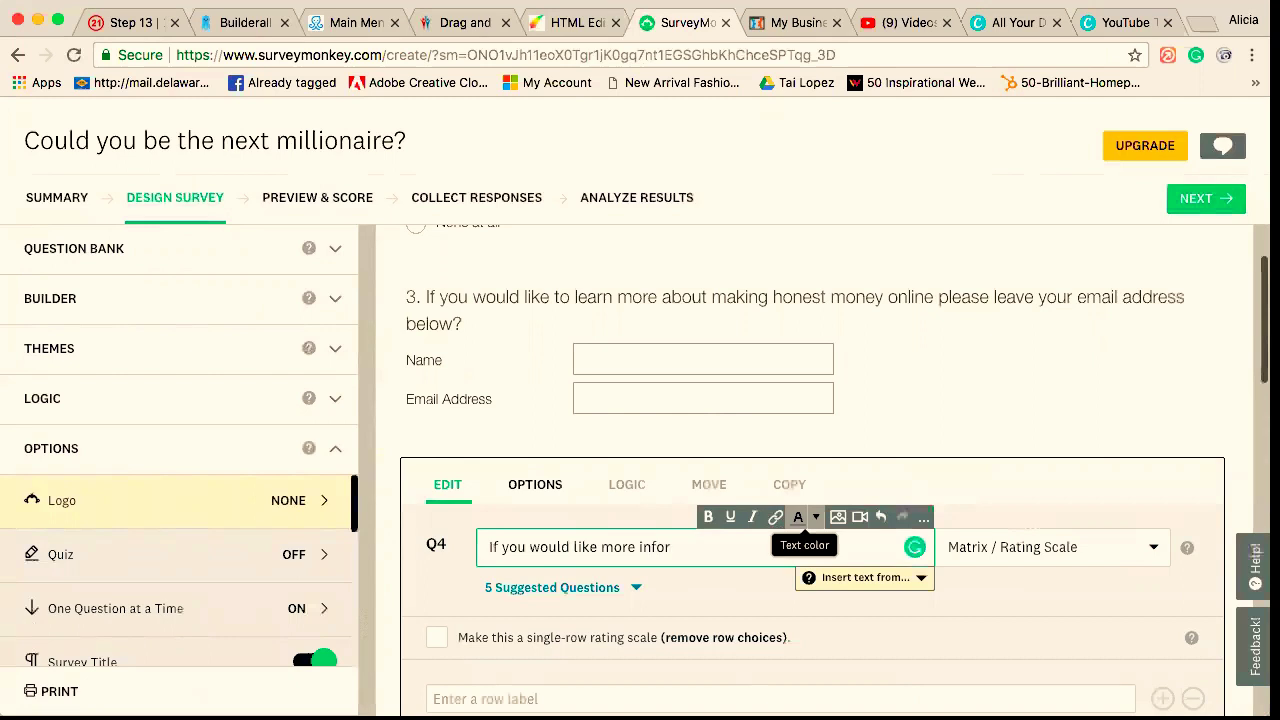
type("mation please v")
type("at")
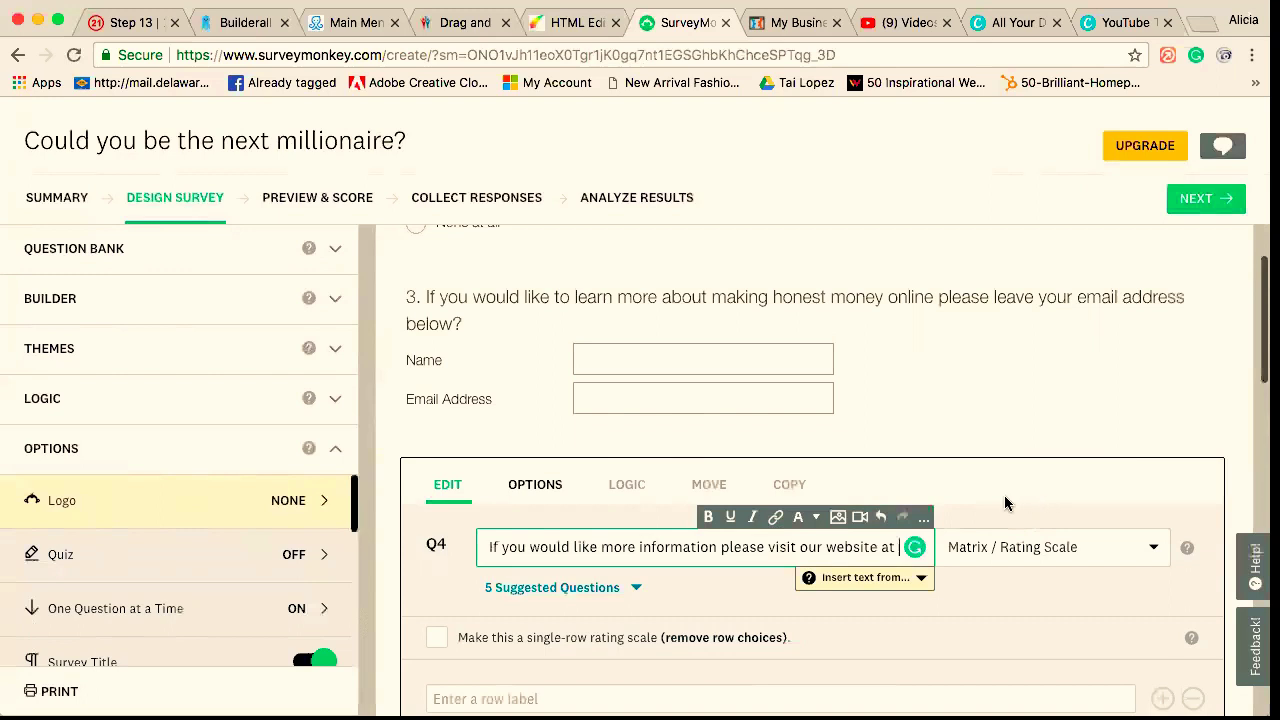
scroll(1004, 493, "down", 2)
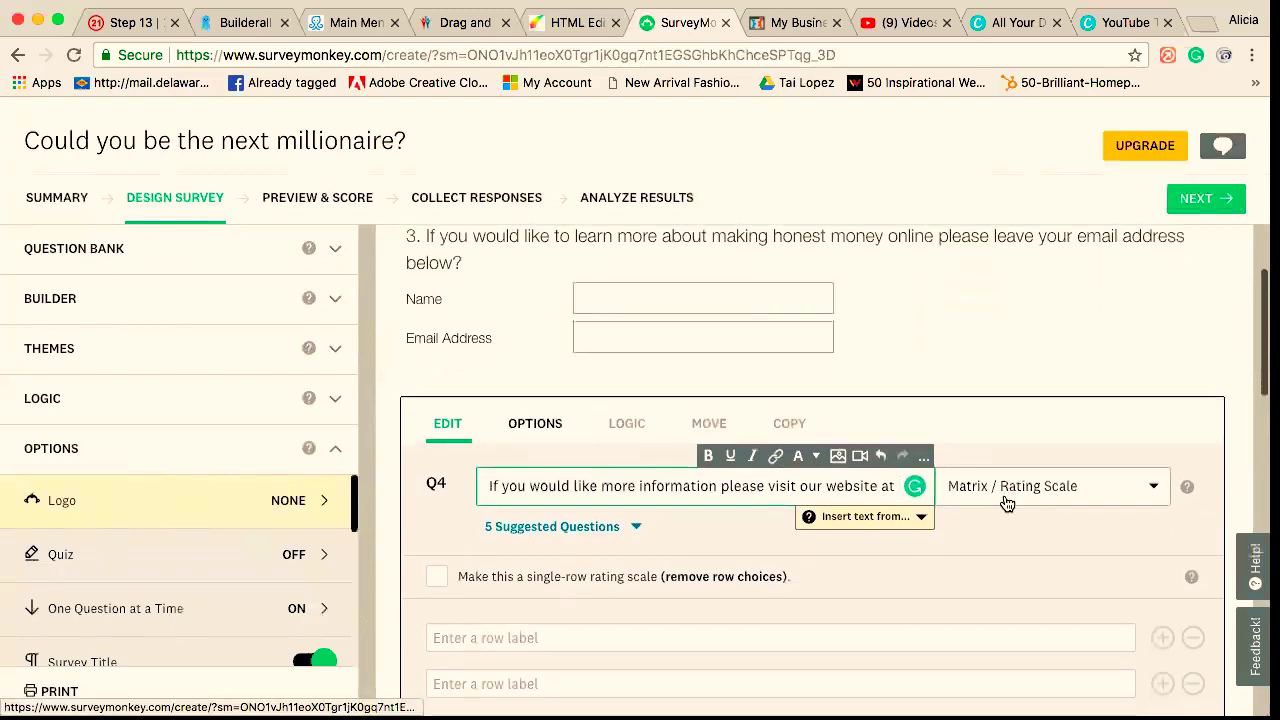
left_click(776, 446)
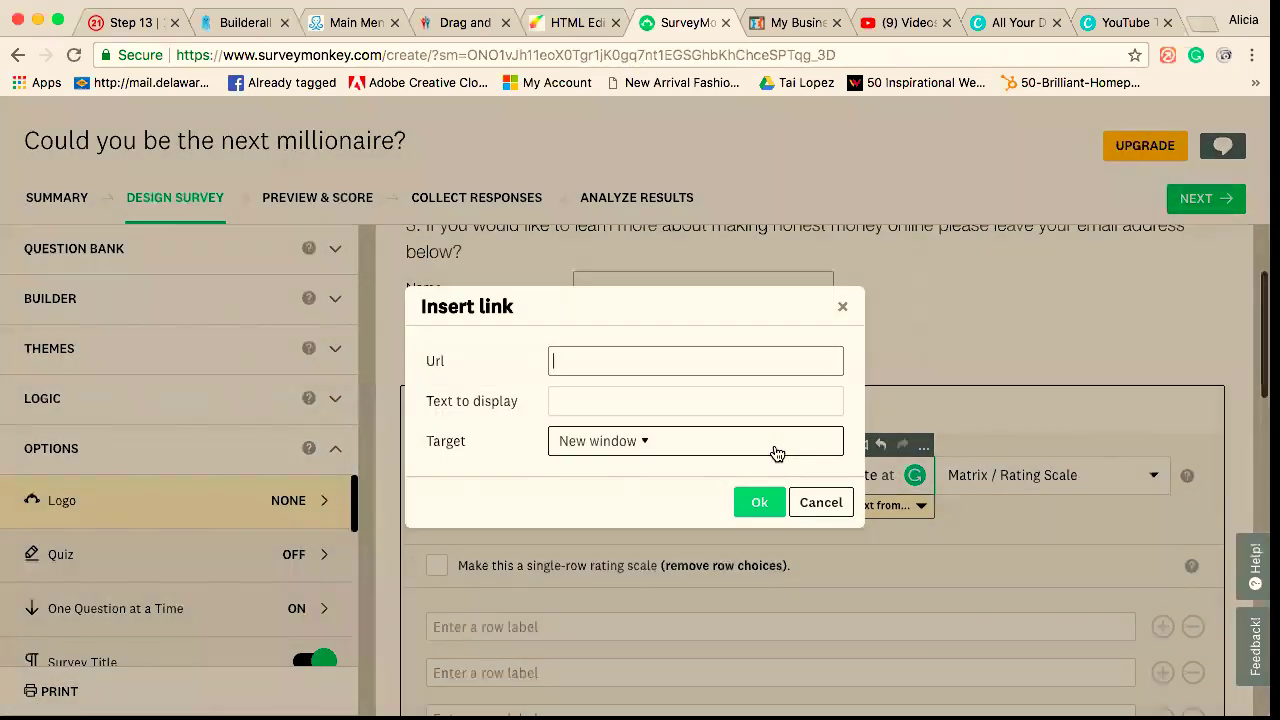
type("ttps:/")
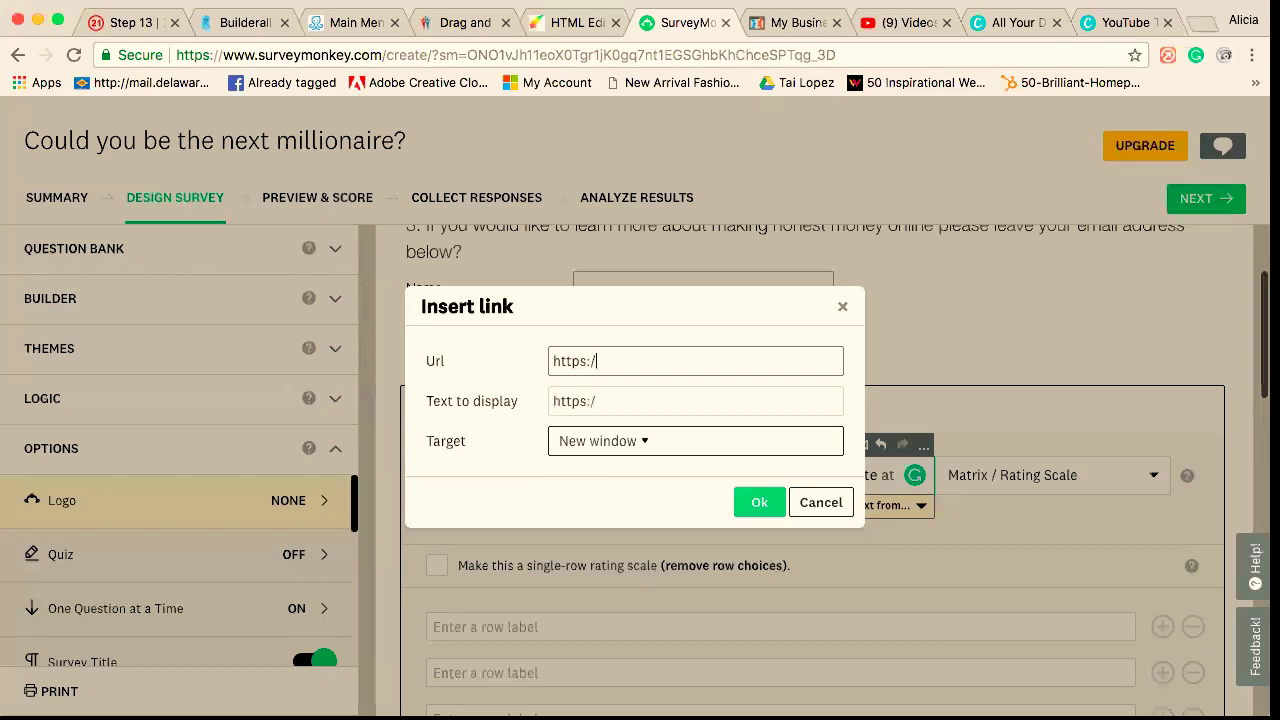
type("/excellentlifestyles.com")
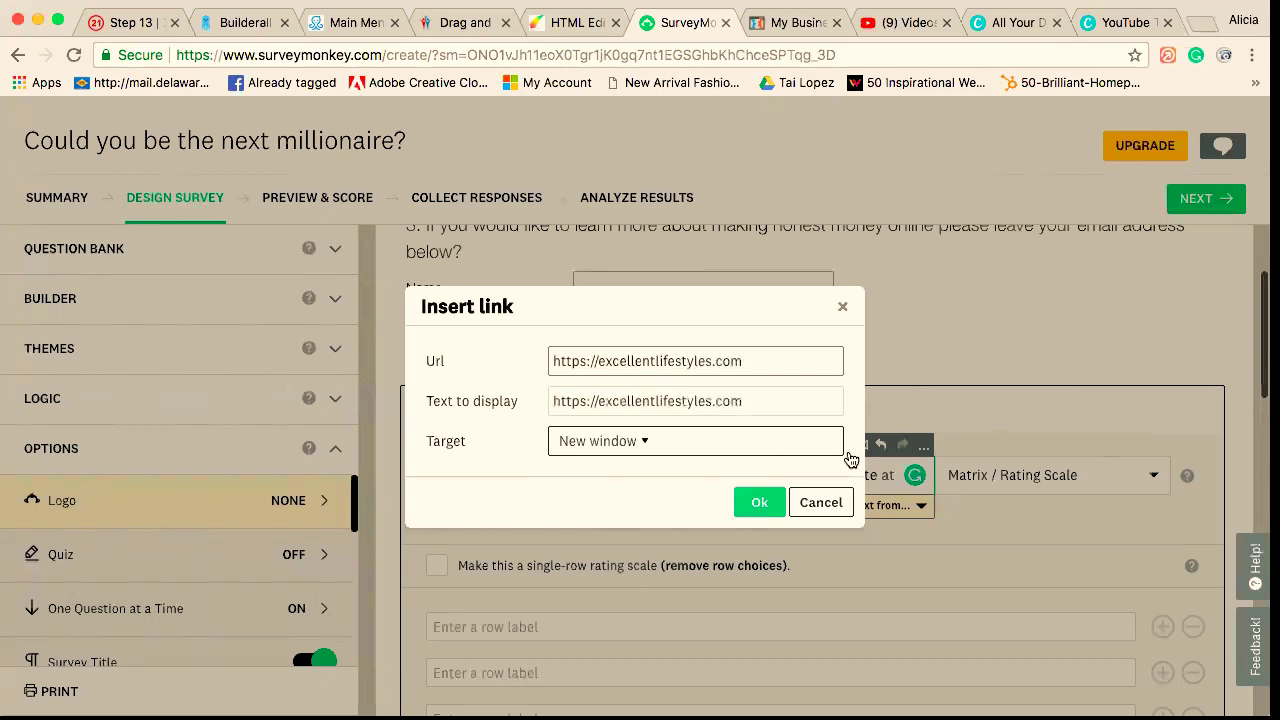
left_click(760, 502)
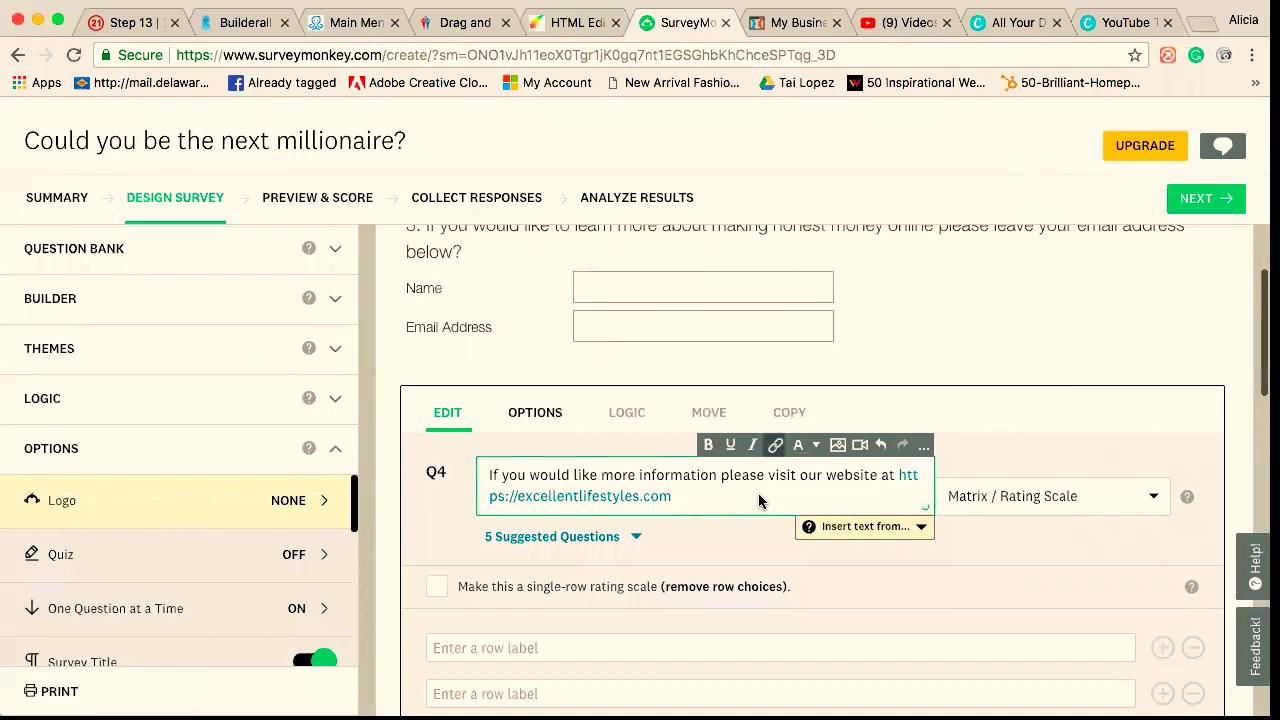
- Change question 4's type to Single Textbox and save the question
left_click(1026, 403)
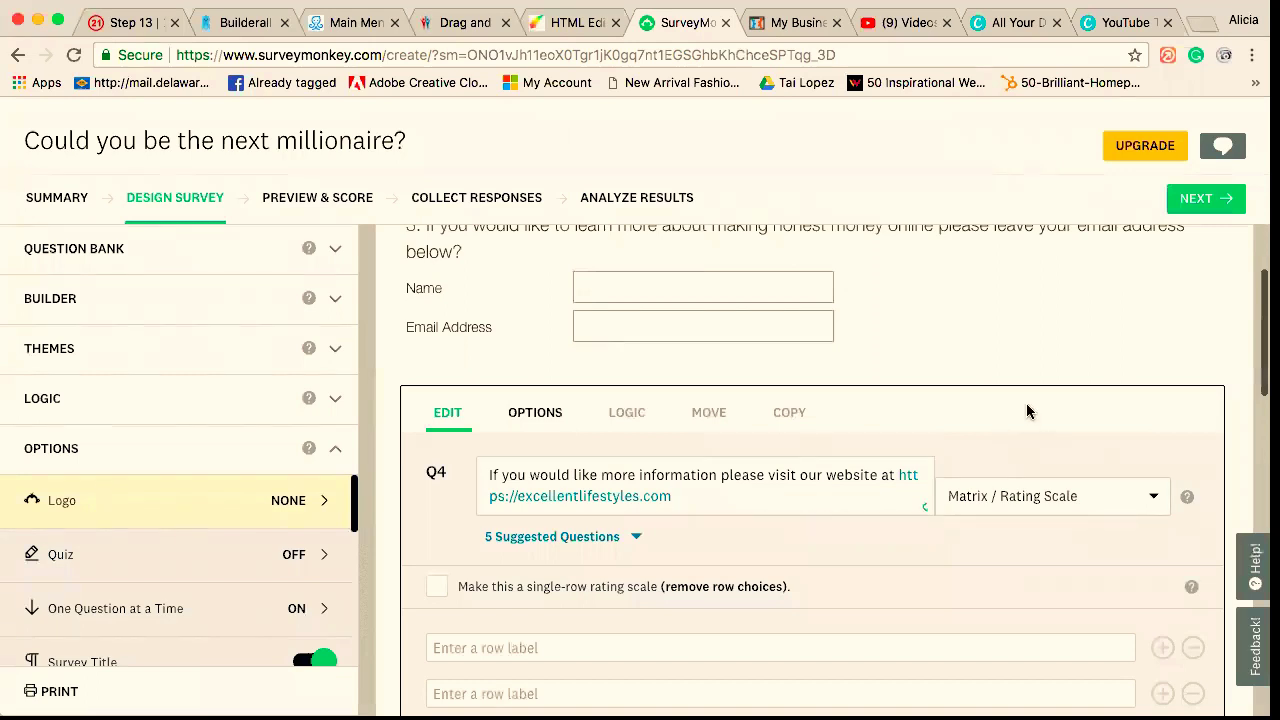
left_click(1147, 507)
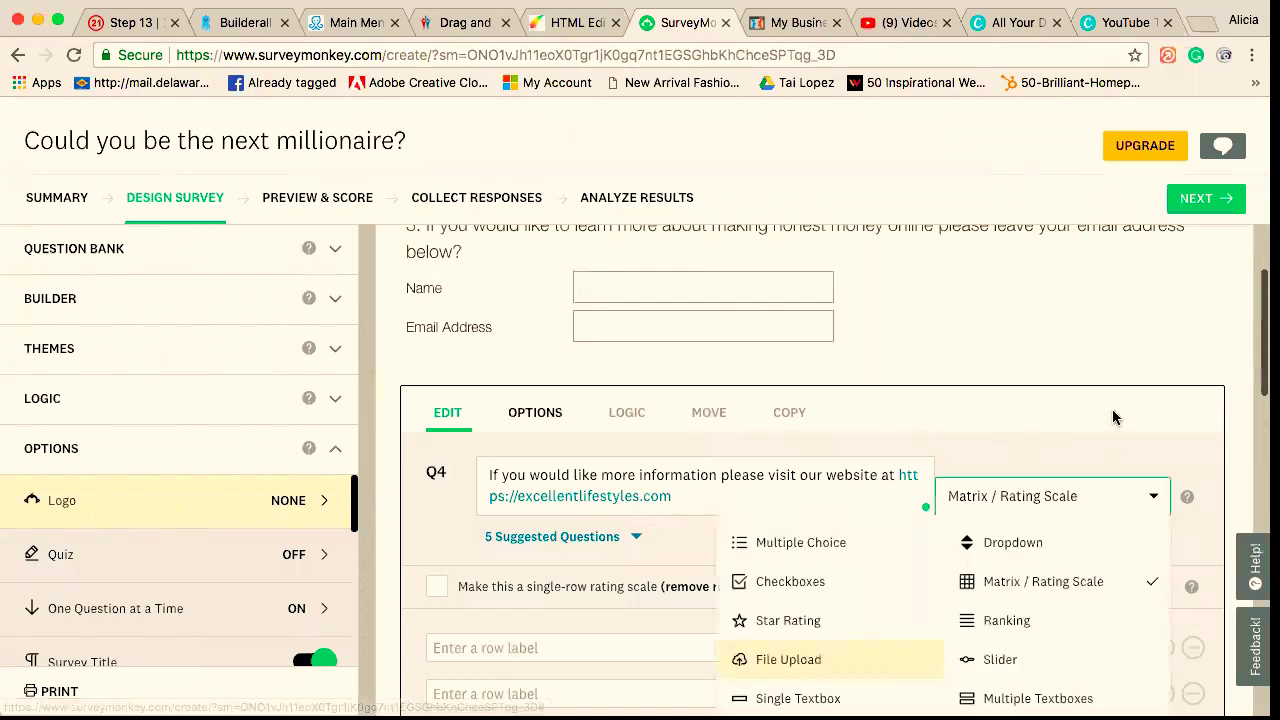
scroll(1112, 409, "down", 1)
scroll(1112, 417, "down", 1)
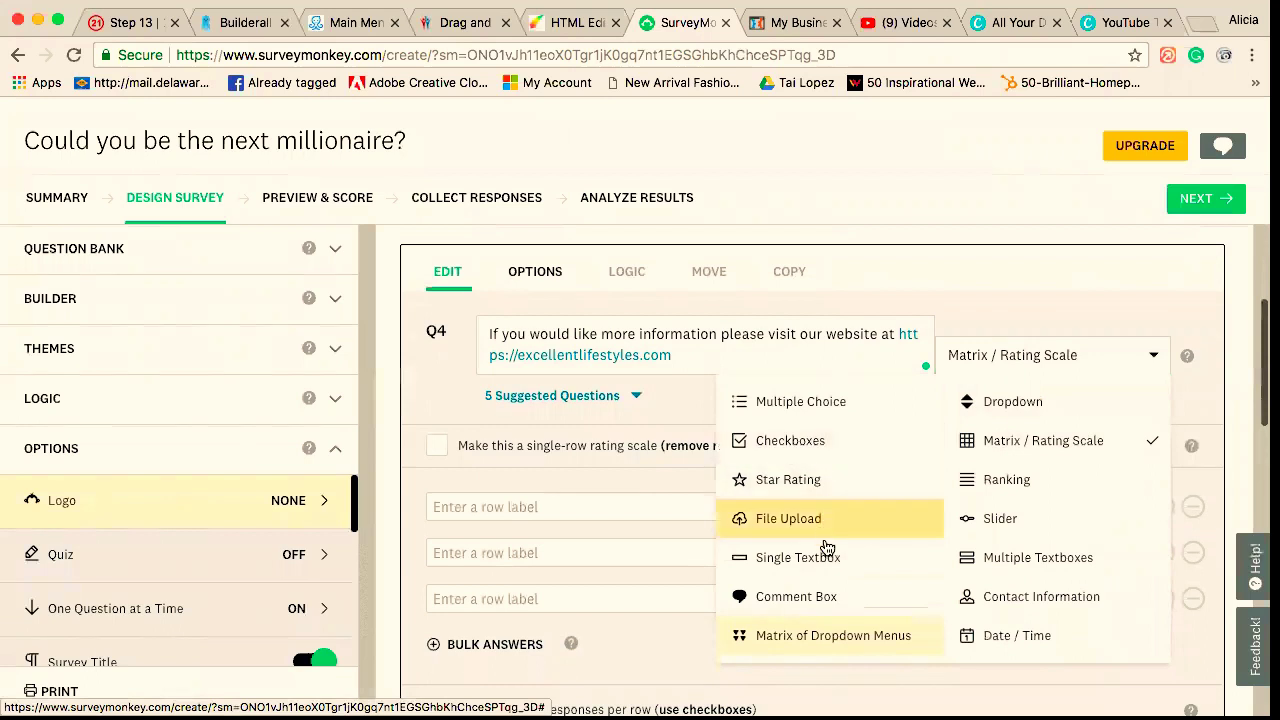
scroll(880, 576, "down", 1)
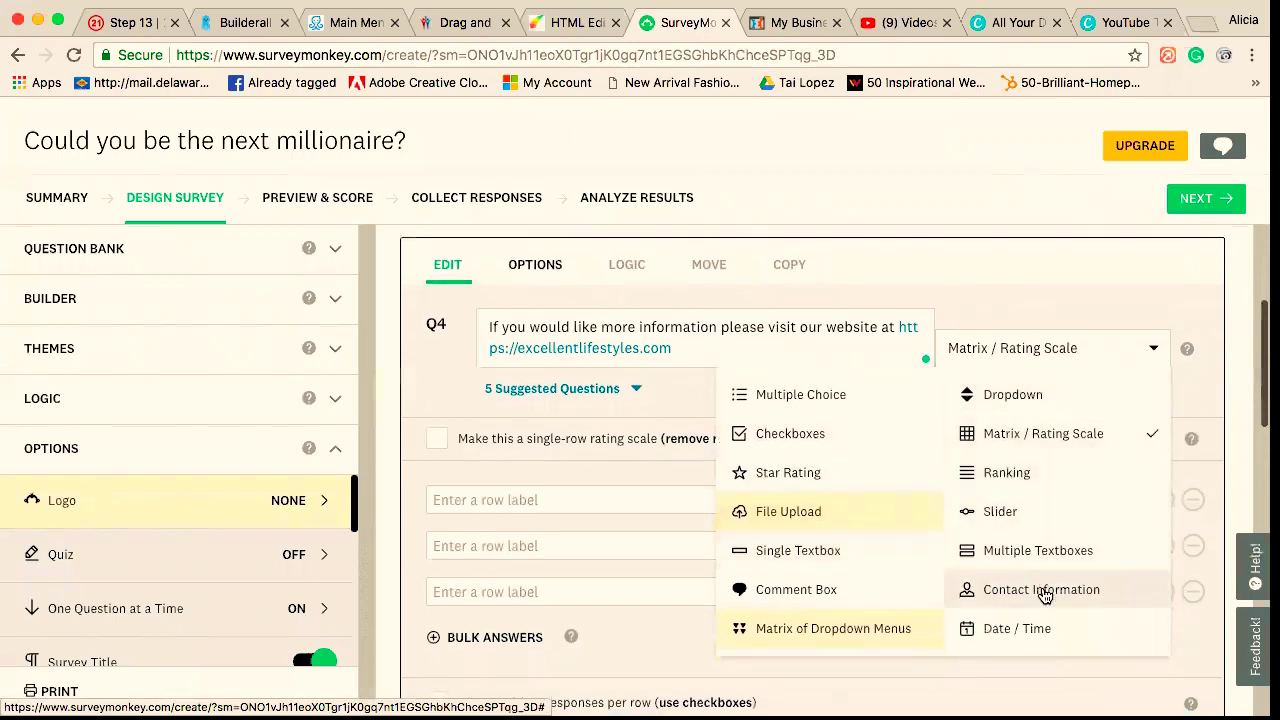
left_click(1010, 254)
left_click(1157, 347)
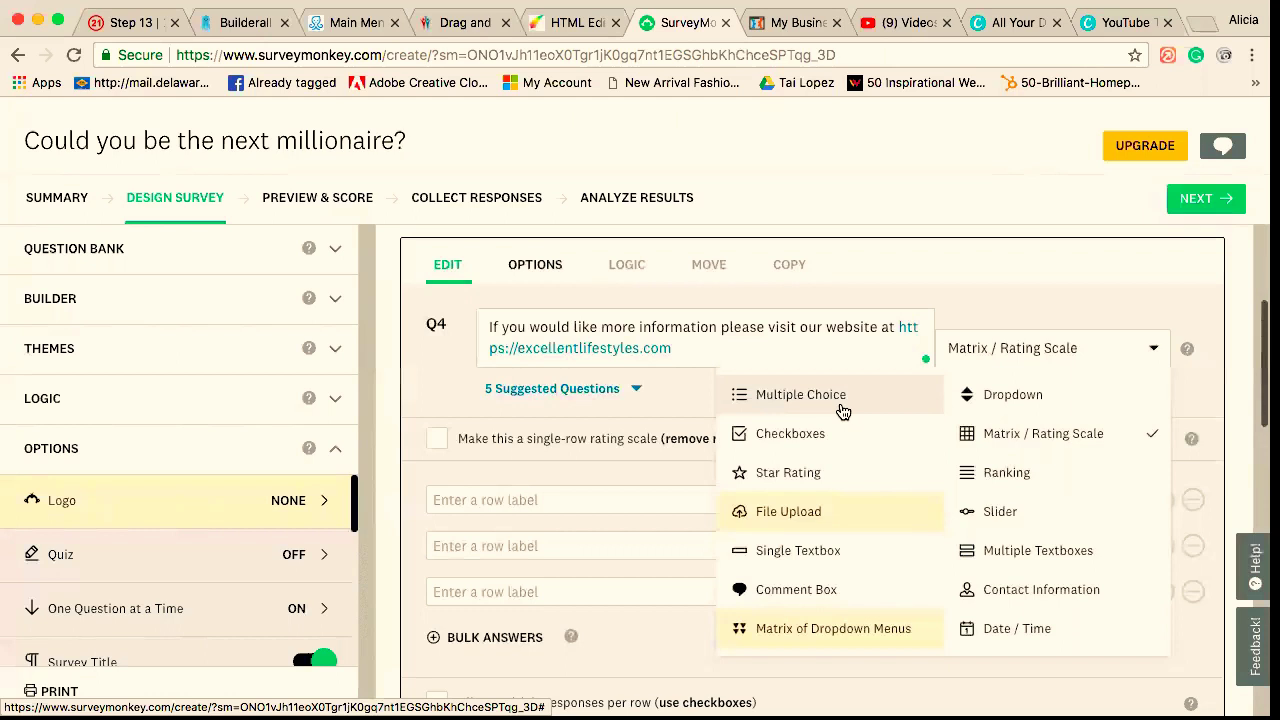
left_click(822, 552)
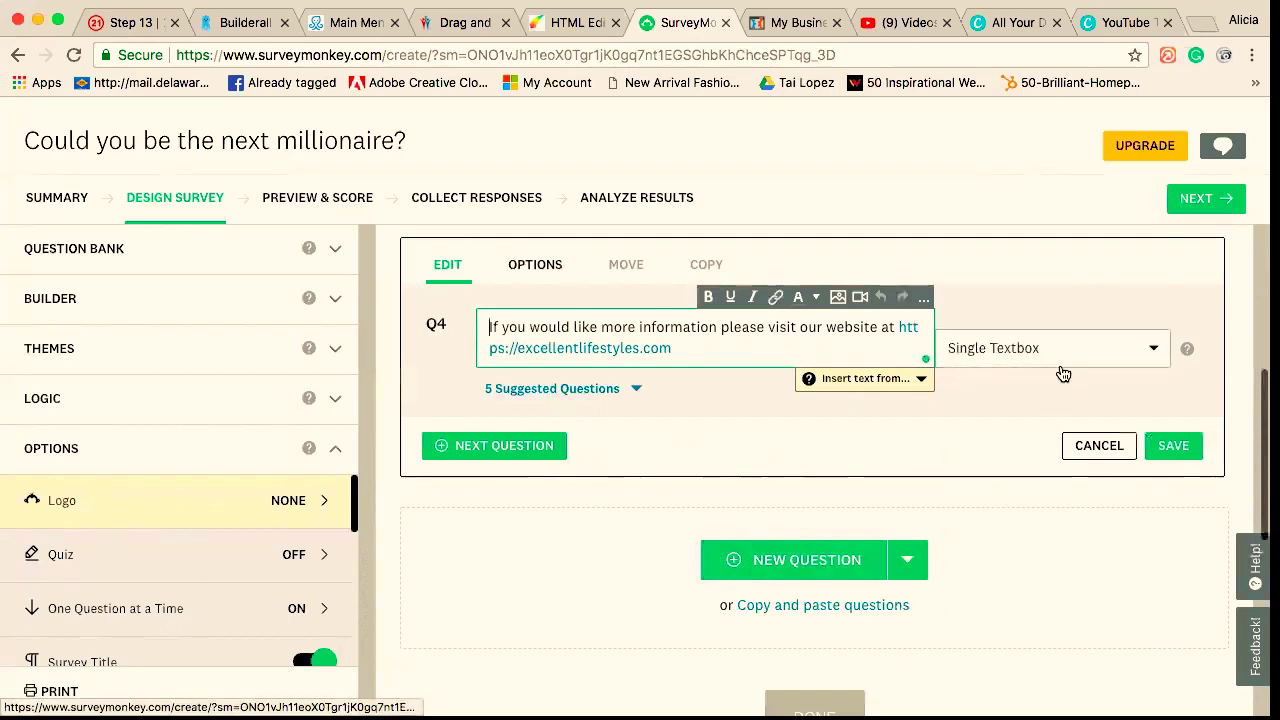
left_click(1173, 445)
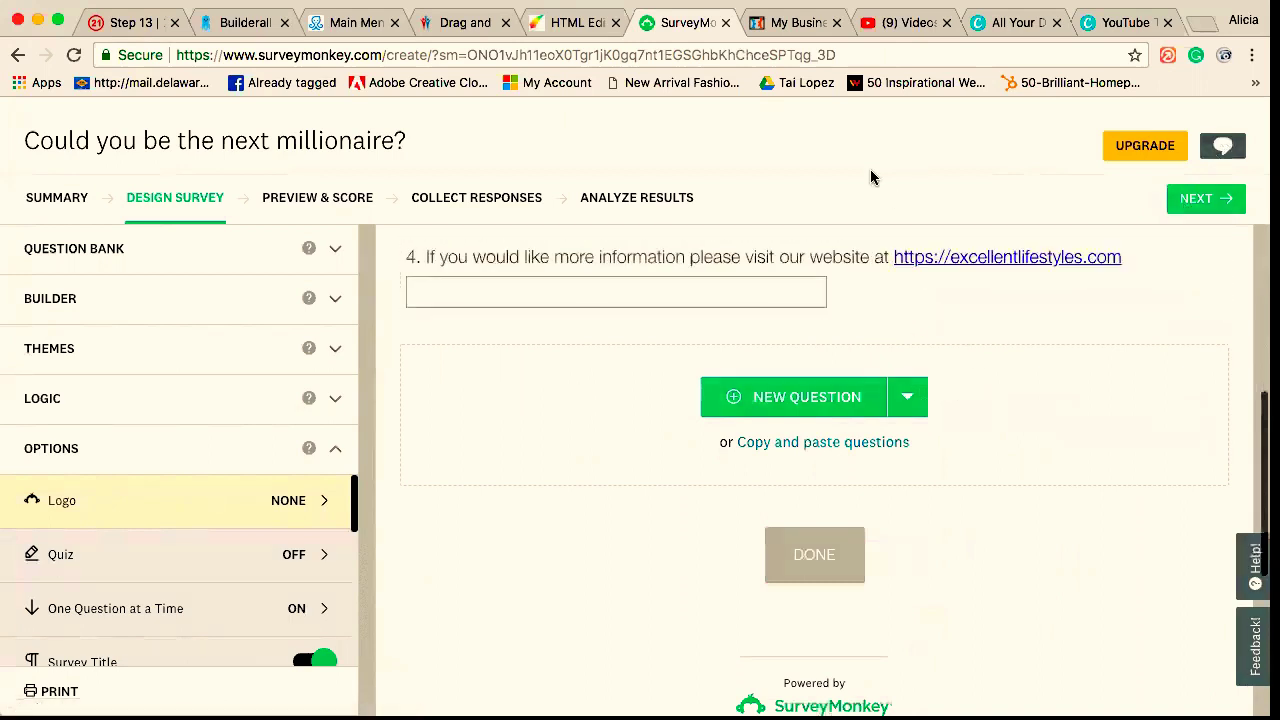
- Open the survey's preview and look through all four questions, including the new website link question
mouse_move(991, 256)
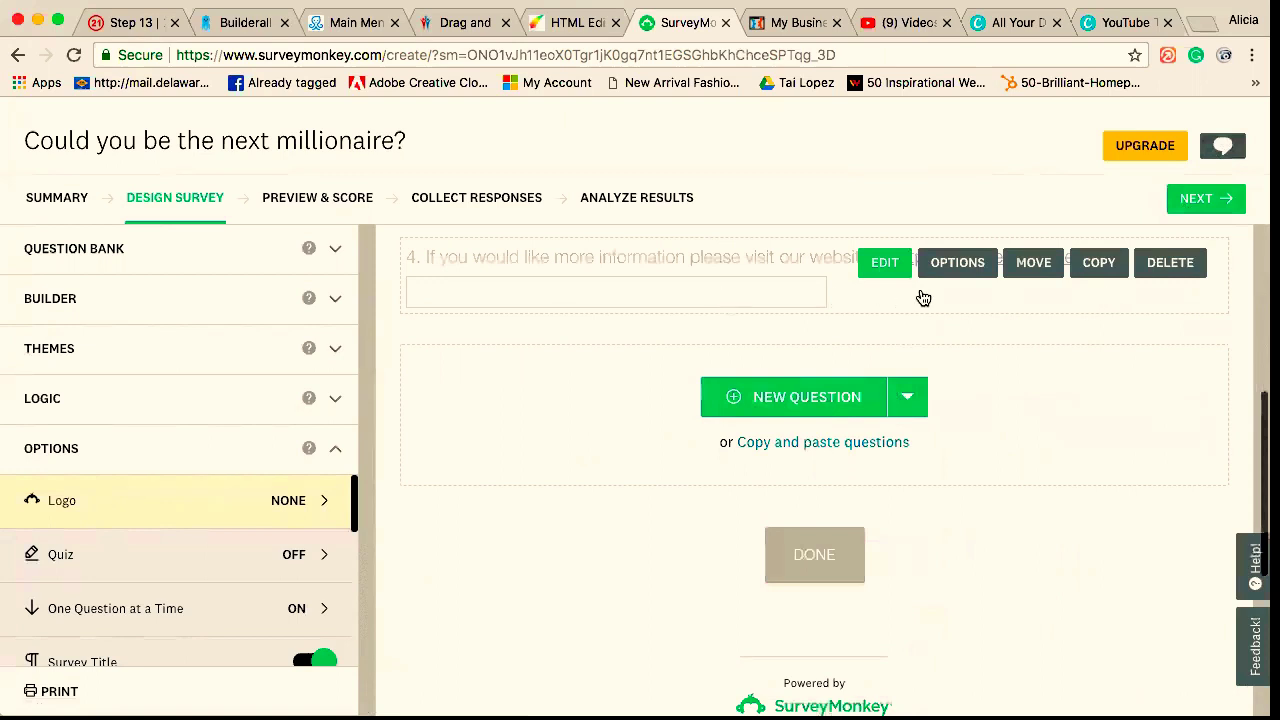
left_click(1218, 201)
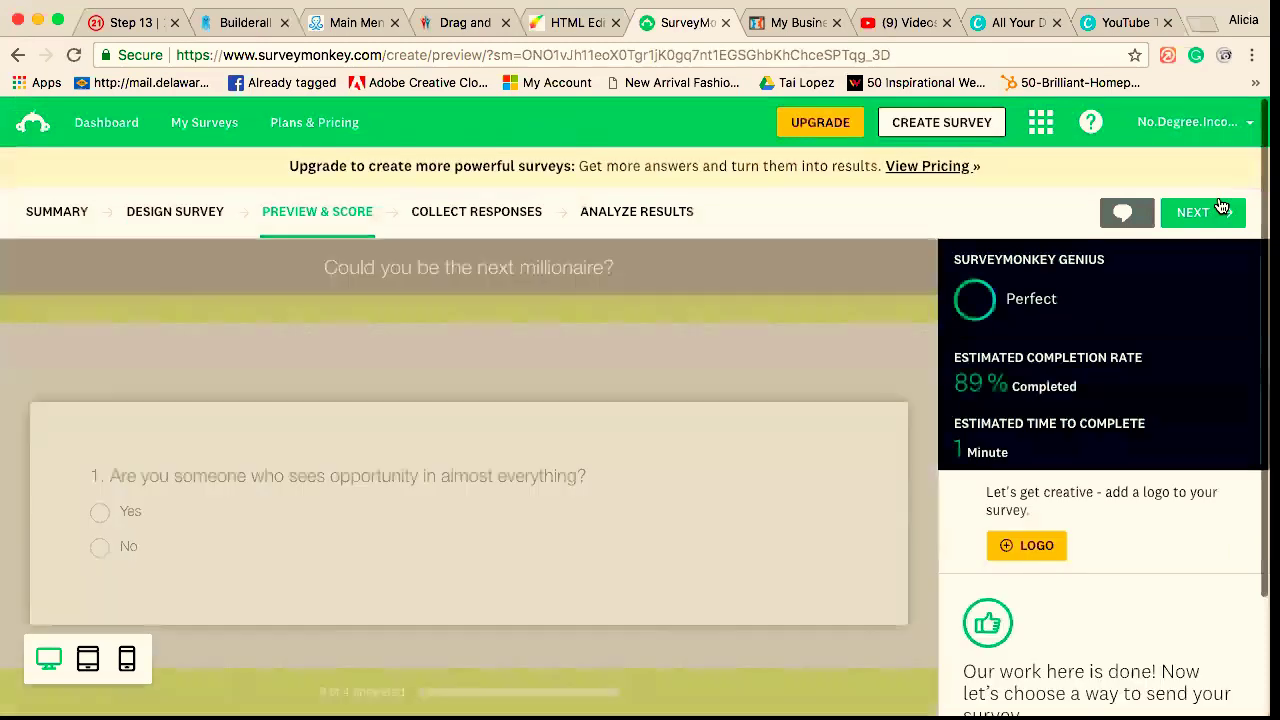
scroll(548, 371, "down", 5)
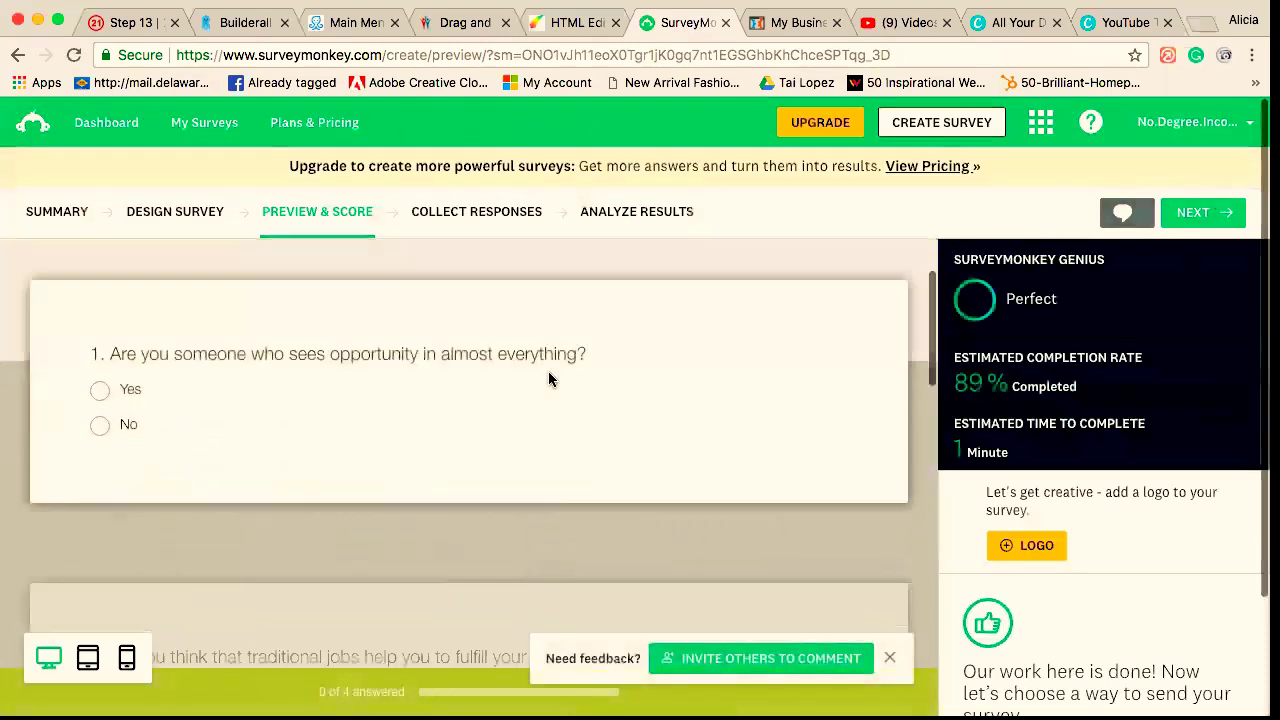
scroll(549, 379, "down", 5)
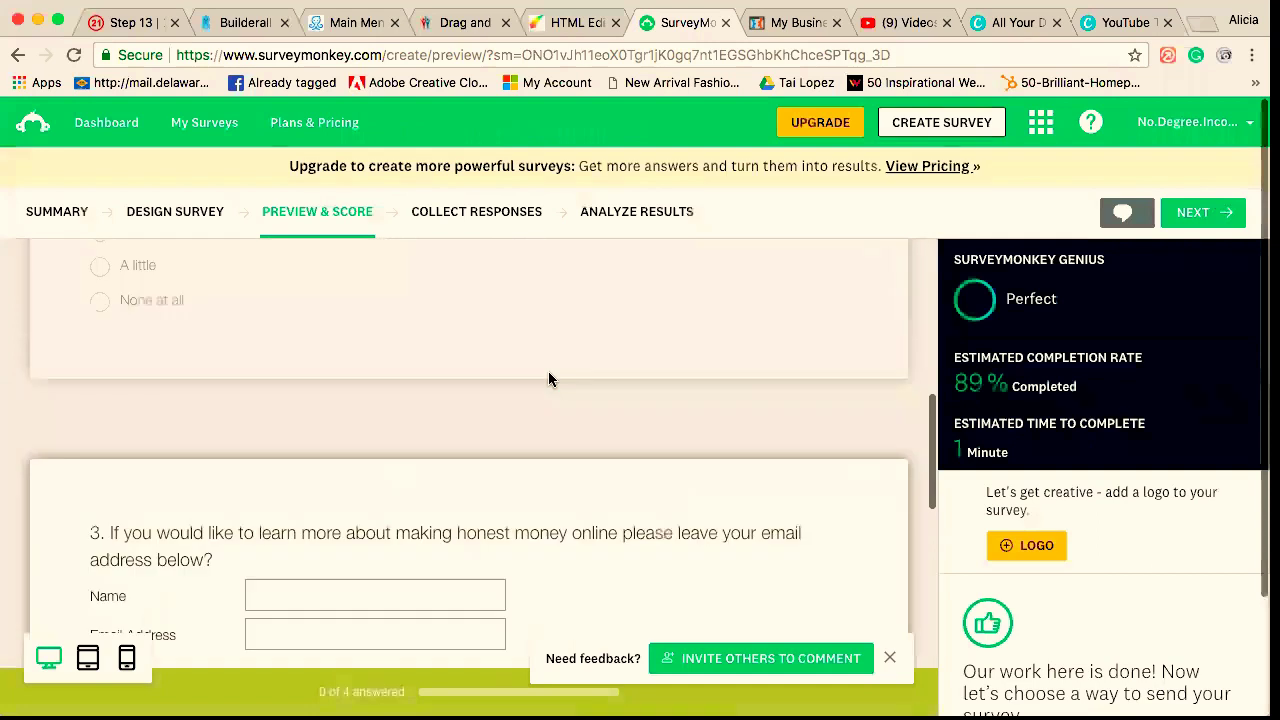
scroll(549, 379, "down", 1)
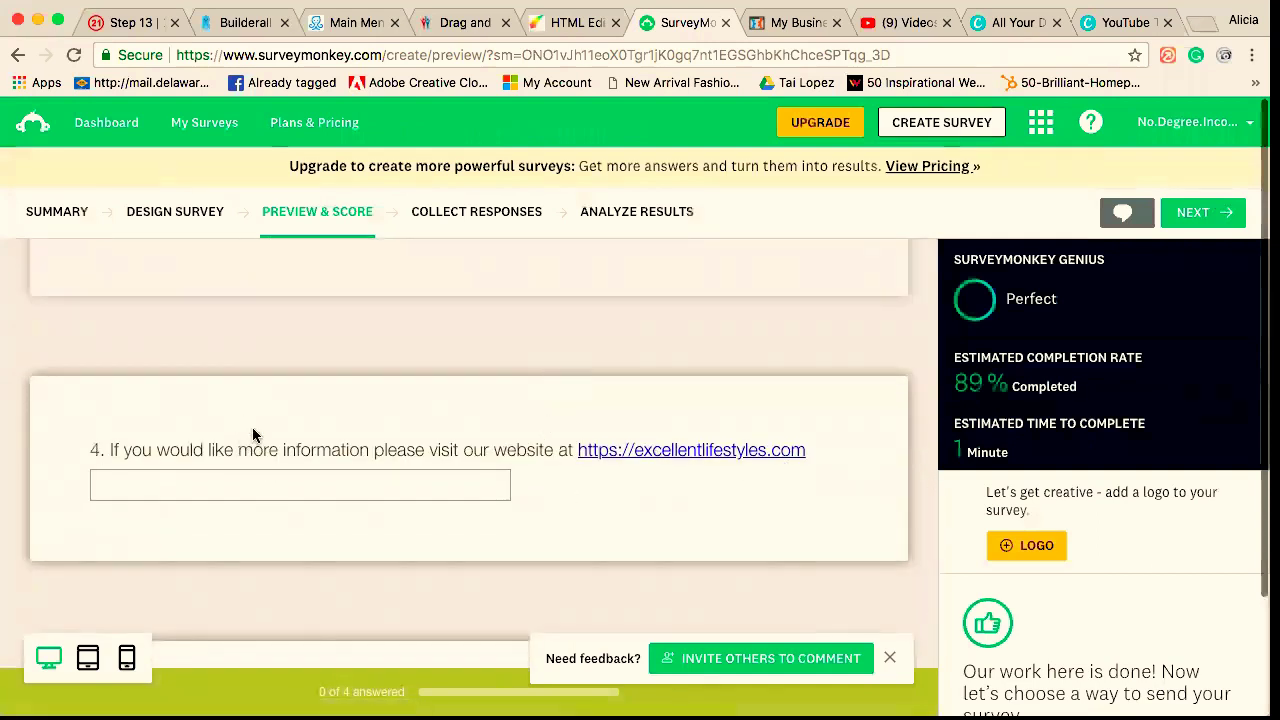
scroll(504, 466, "up", 1)
scroll(504, 466, "up", 10)
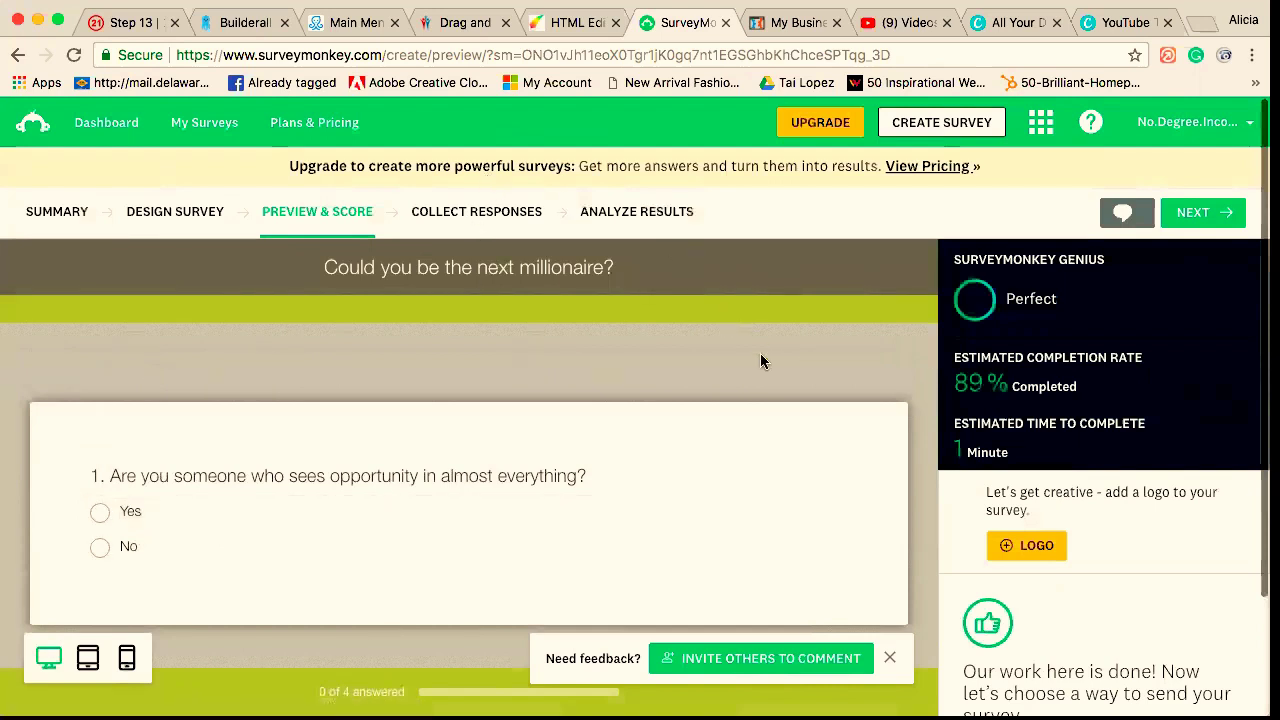
- Continue to collecting responses, look over the collection methods, and get a web link for the survey
left_click(1194, 213)
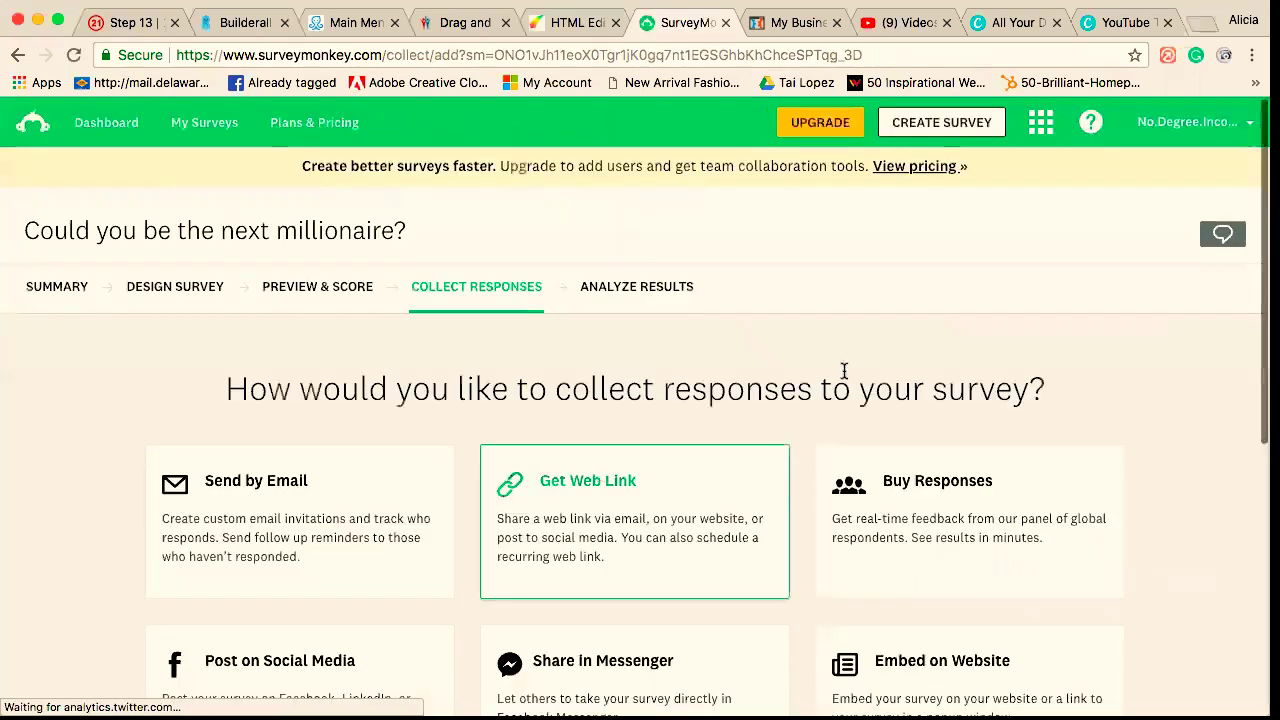
scroll(766, 457, "down", 2)
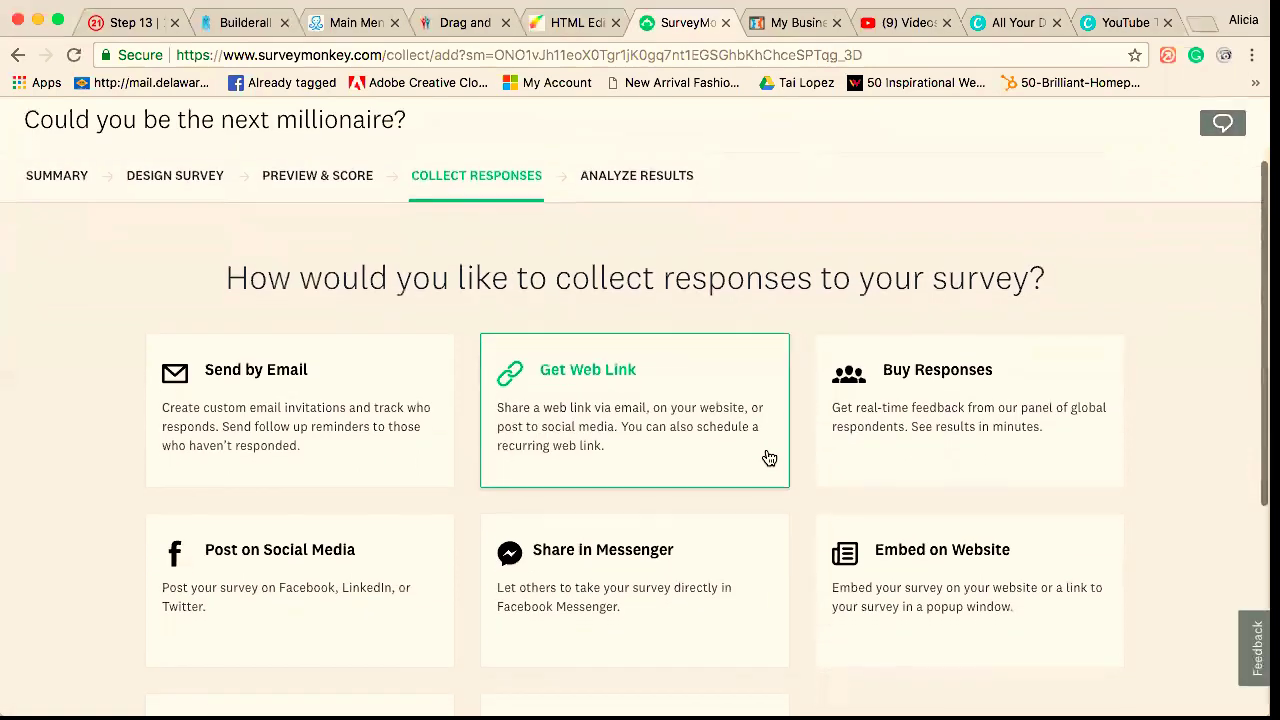
scroll(767, 457, "down", 1)
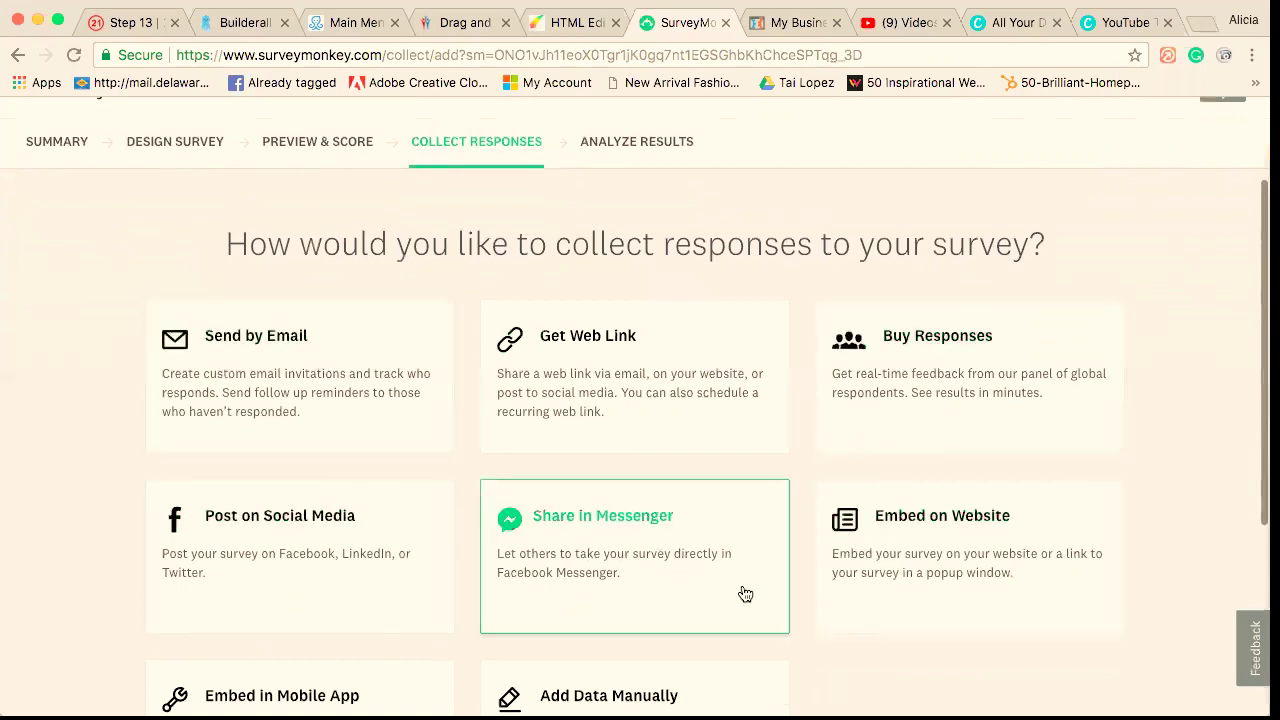
scroll(1204, 474, "down", 2)
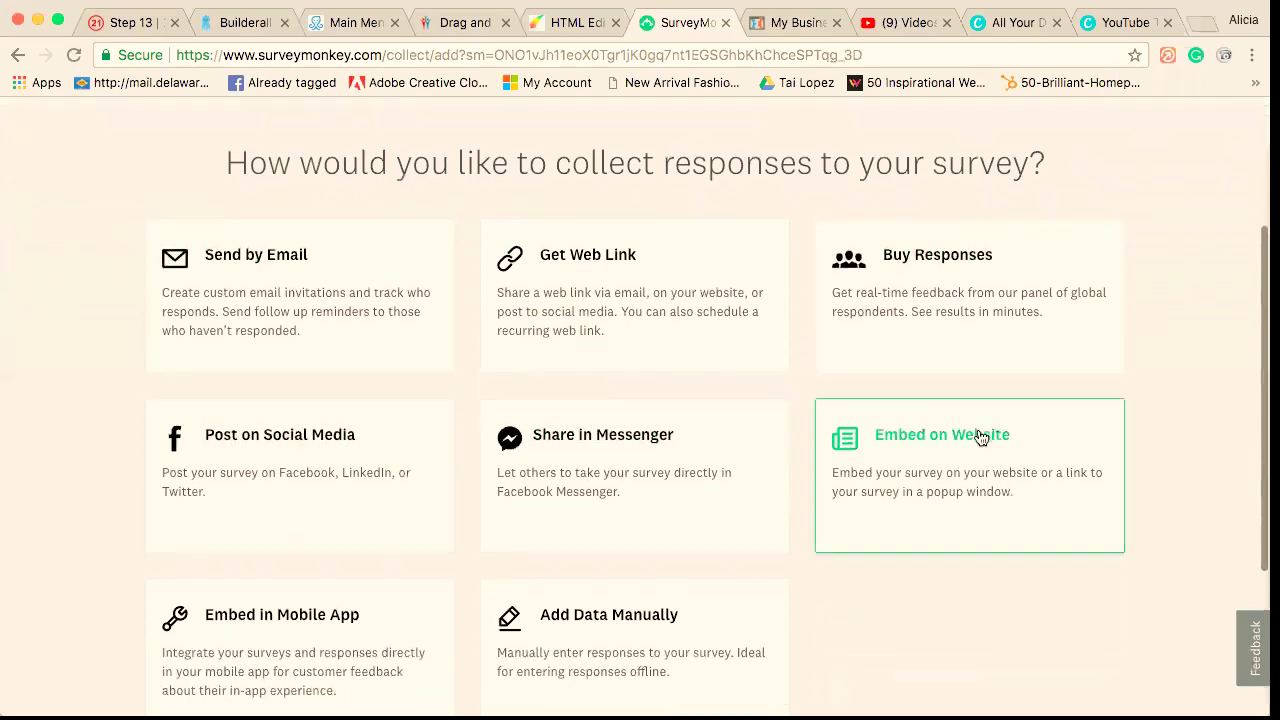
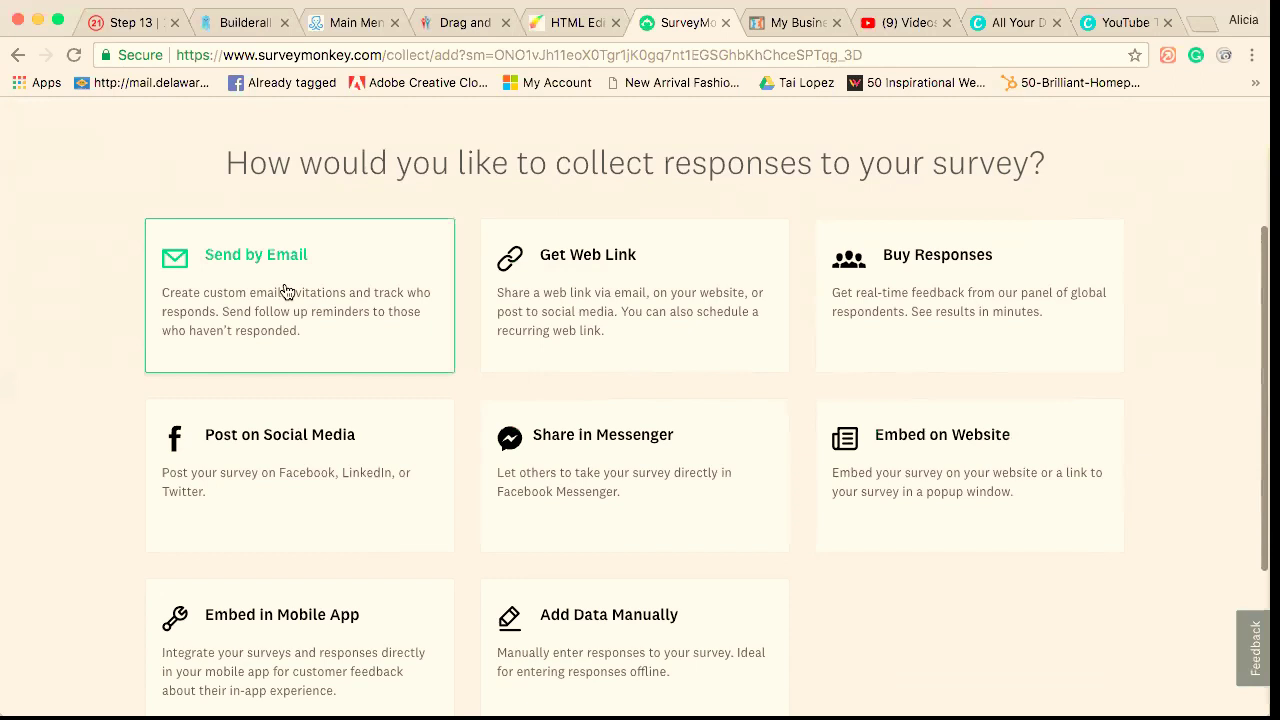
left_click(624, 283)
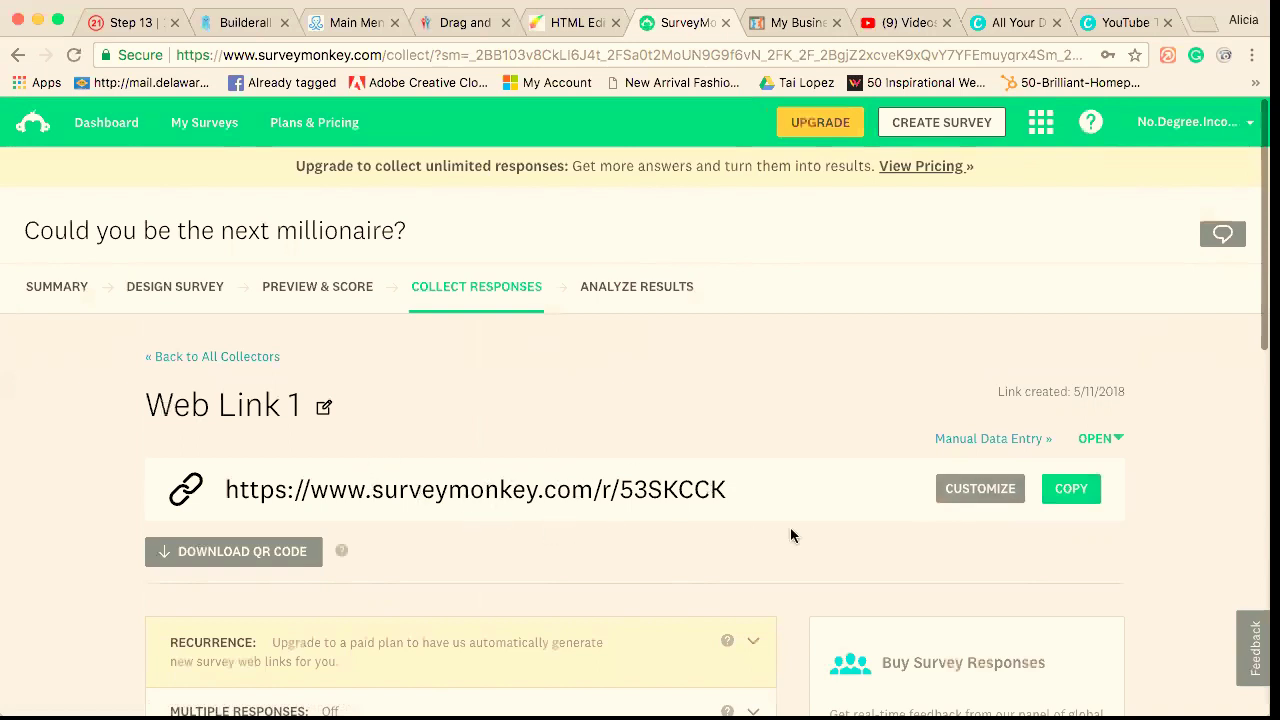
- Highlight the survey's web link address on the Web Link 1 page
left_click(536, 485)
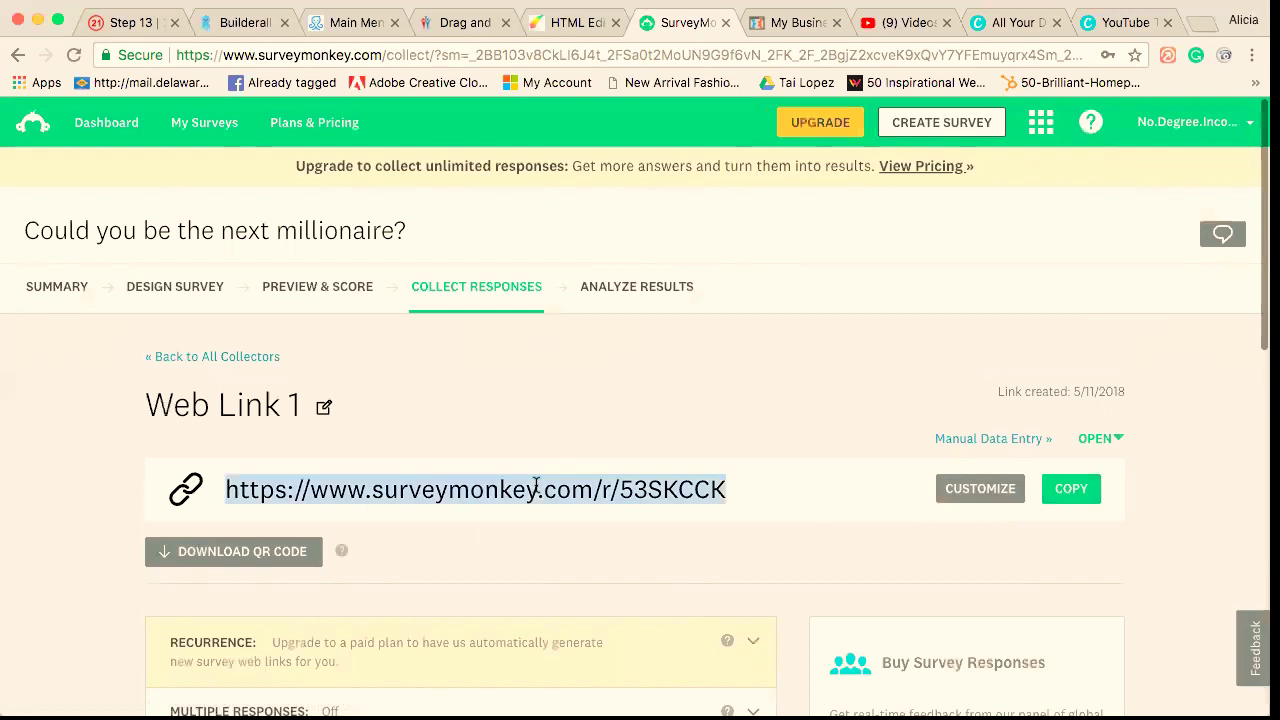
left_click(536, 485)
left_click(536, 485)
left_click(536, 485)
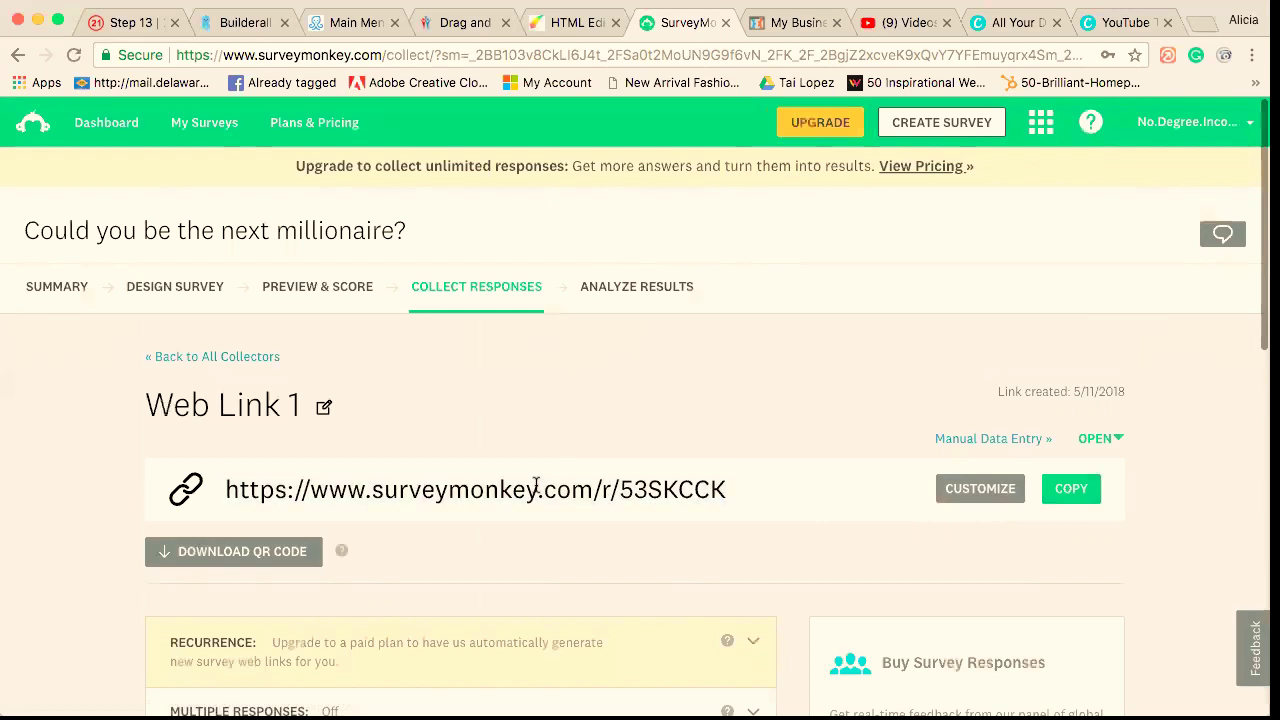
- View the web link's custom URL option, cancel it, and copy the survey's existing web link
left_click(806, 485)
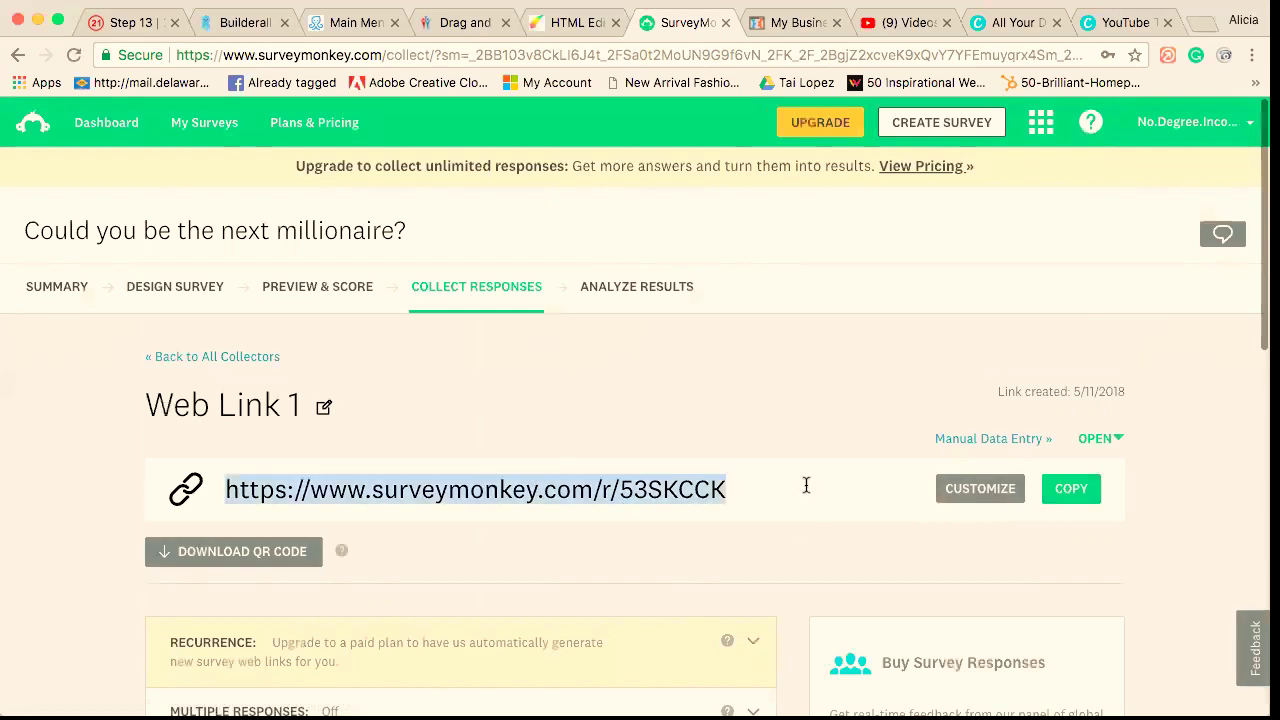
left_click(806, 485)
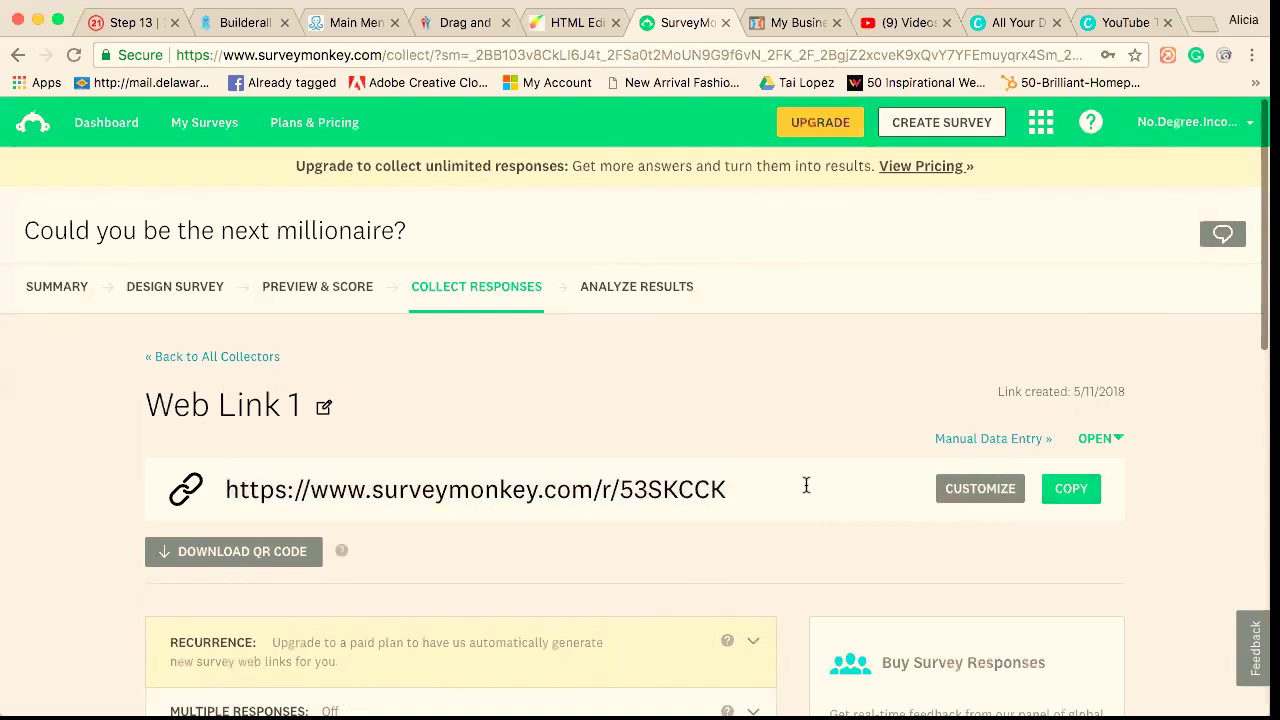
scroll(788, 423, "down", 1)
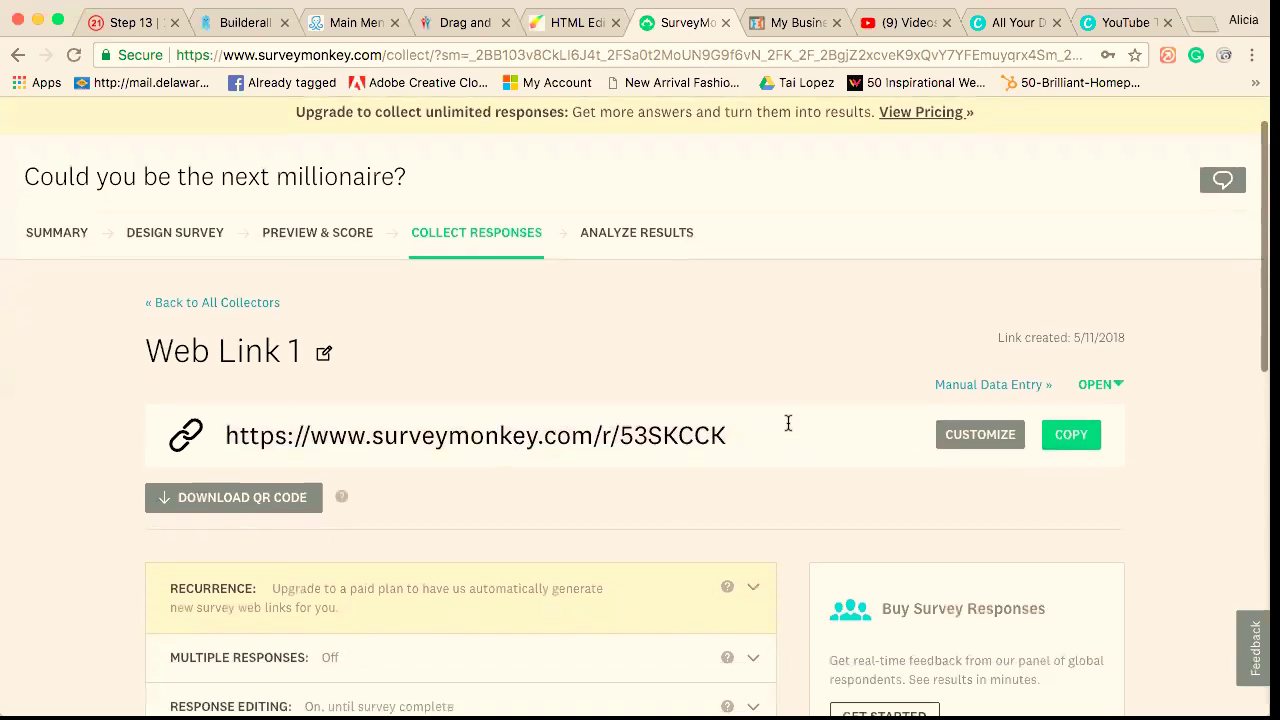
scroll(427, 480, "down", 1)
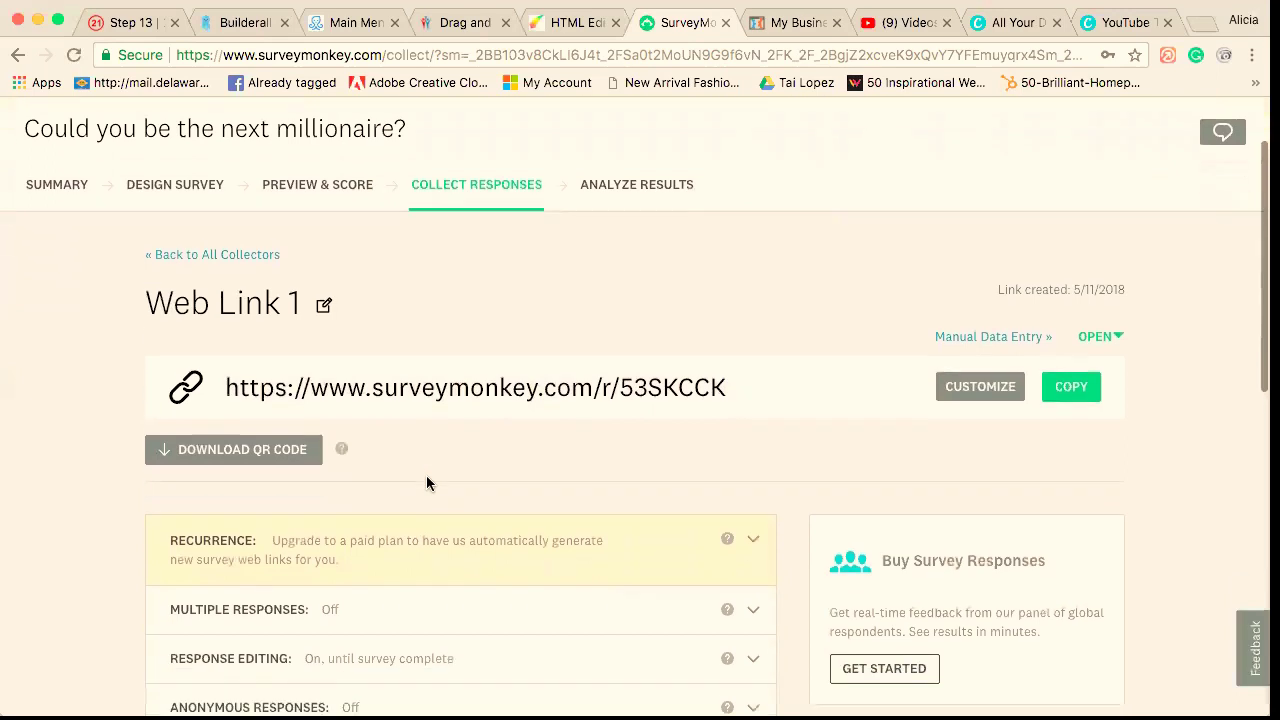
left_click(987, 390)
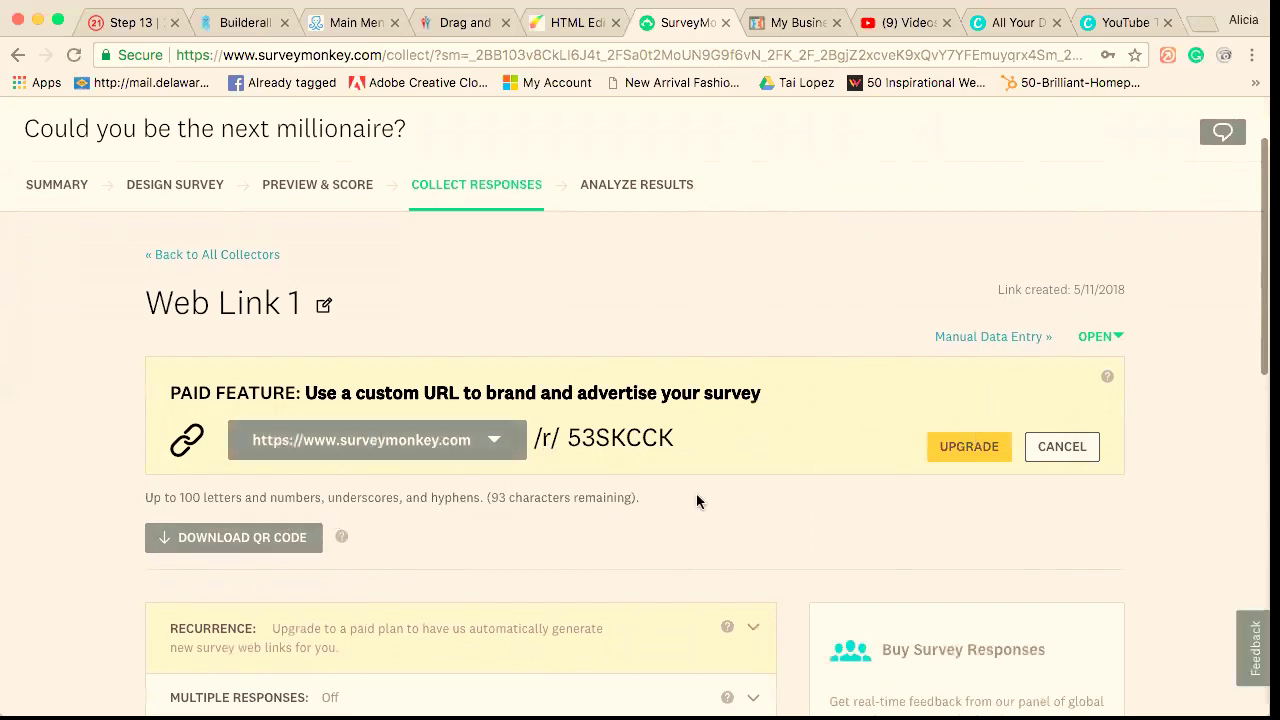
left_click(1086, 457)
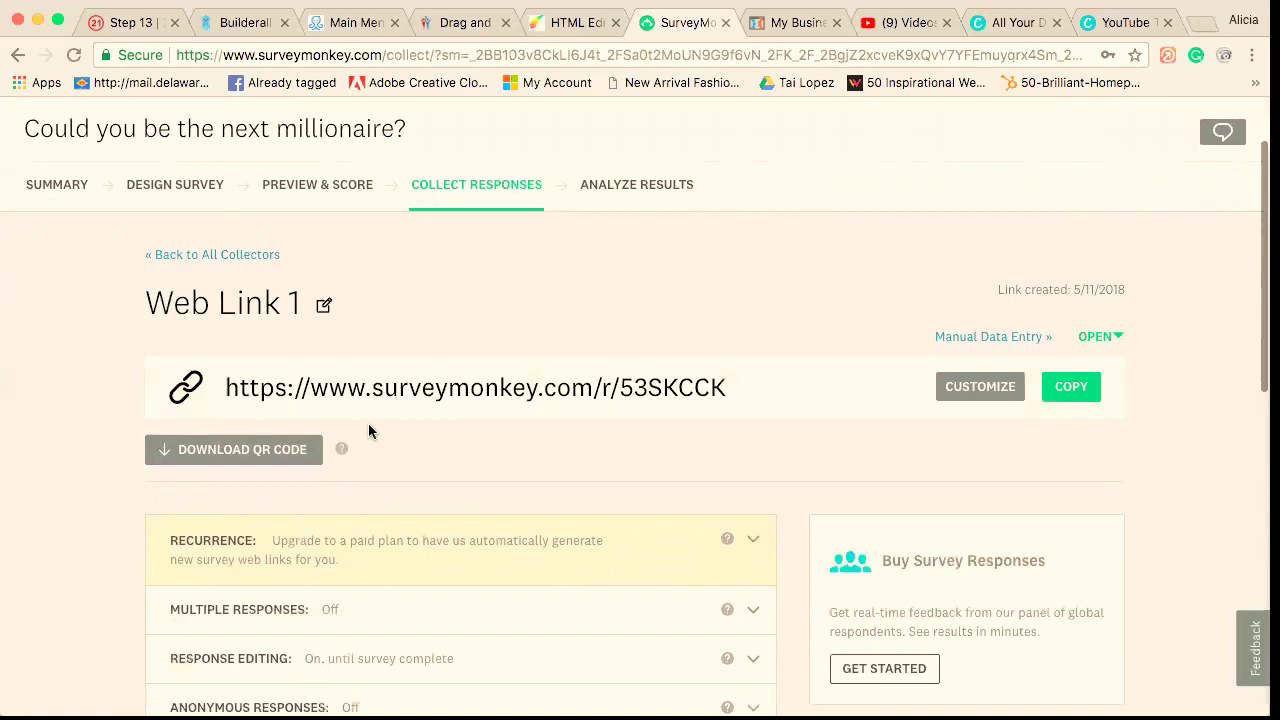
left_click(1078, 385)
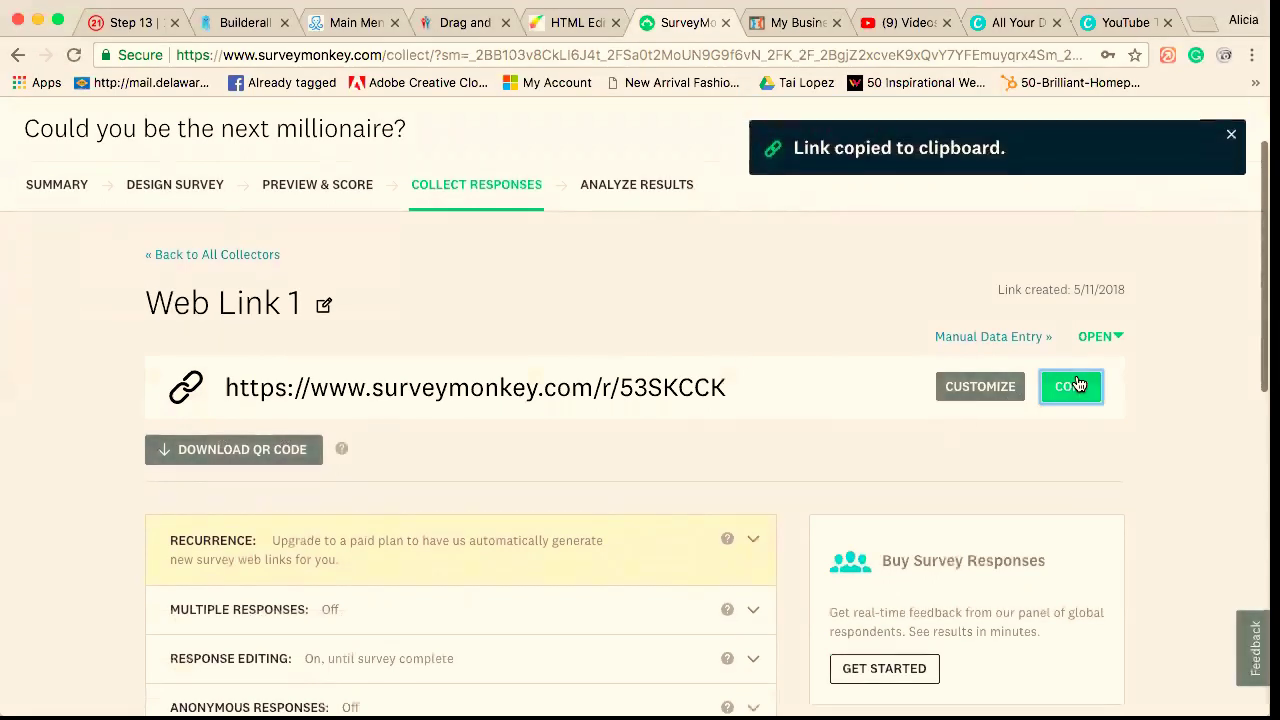
- Open facebook.com in a new browser tab and go to the WIFE MOM BOSS MCA GROUP from the recent searches
left_click(1204, 24)
type("facebook.com")
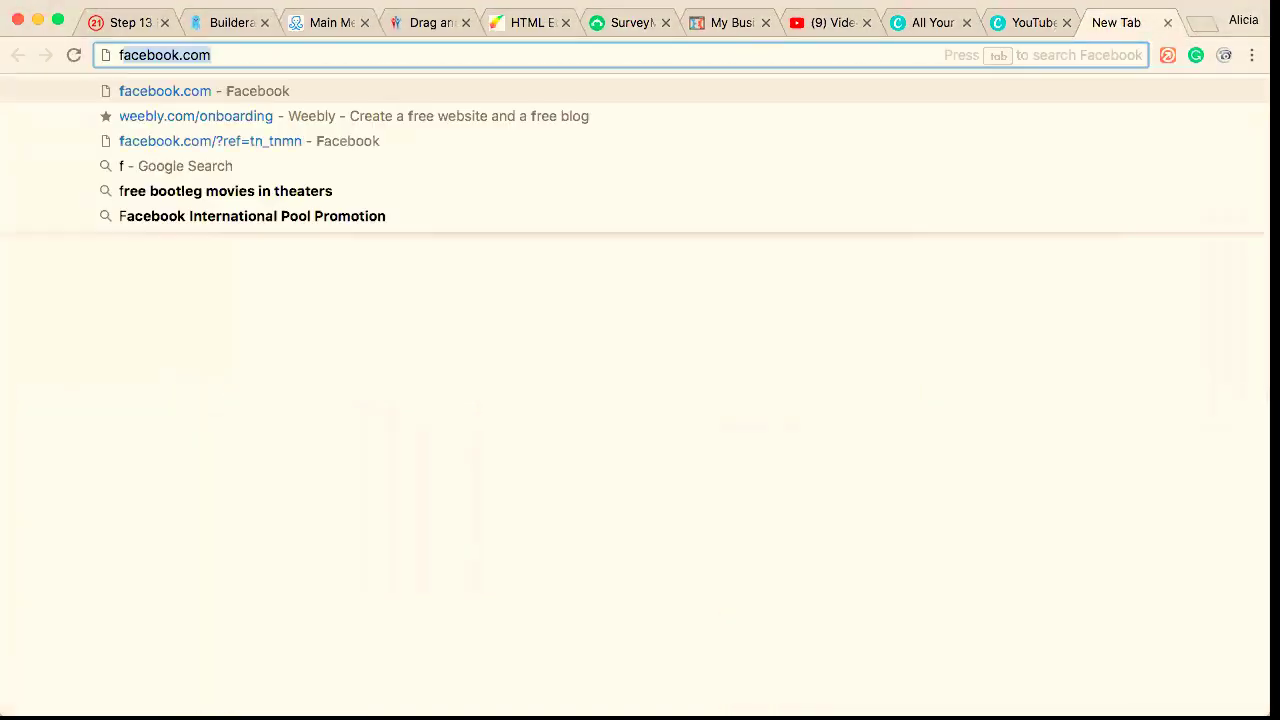
key("Return")
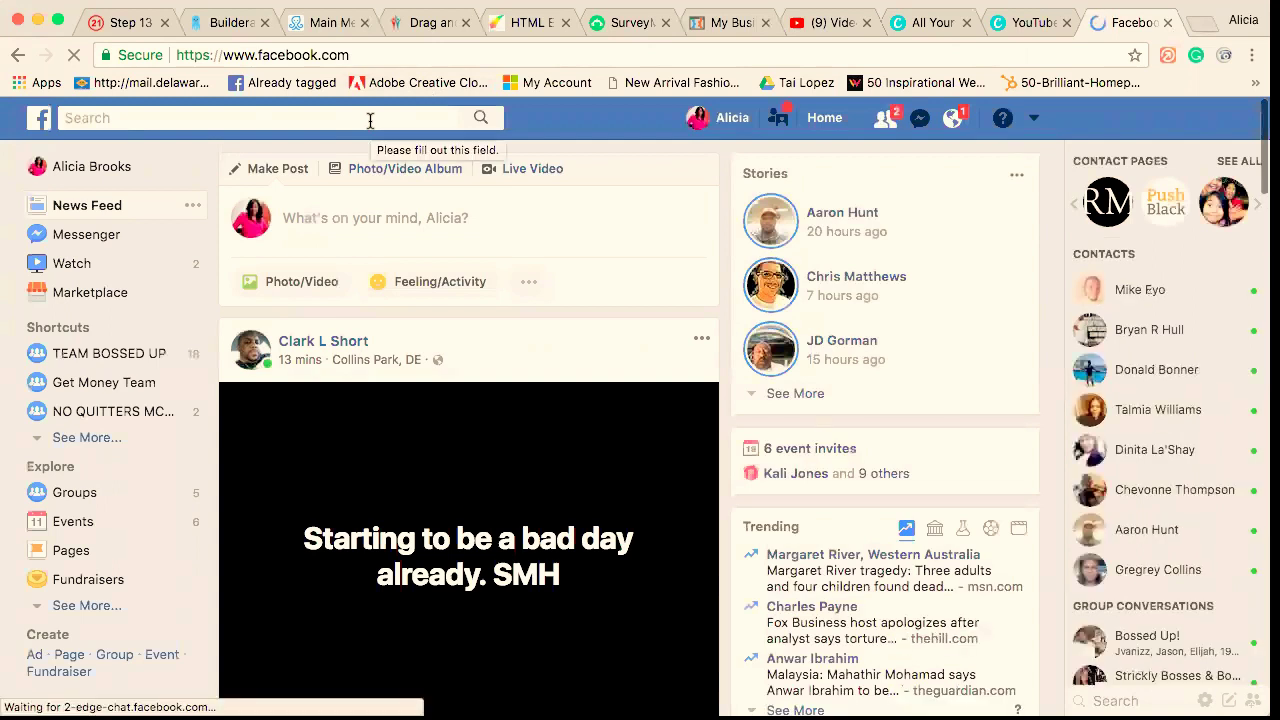
left_click(370, 118)
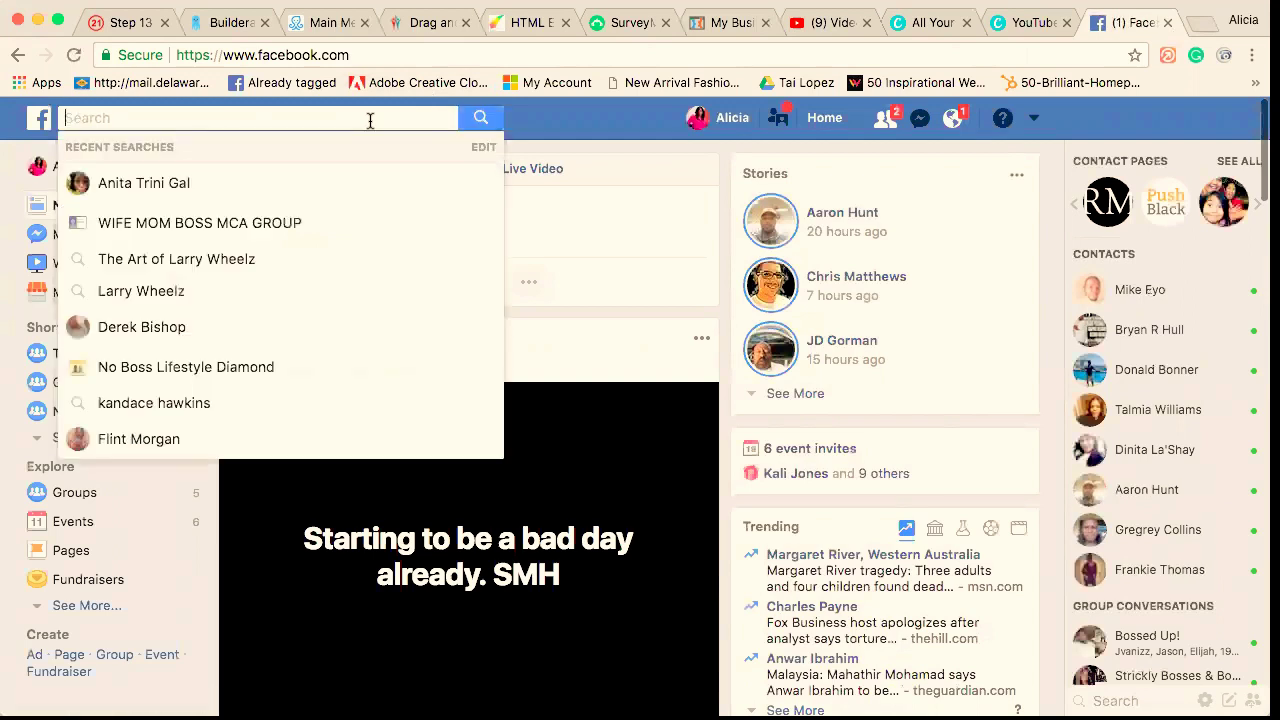
left_click(115, 230)
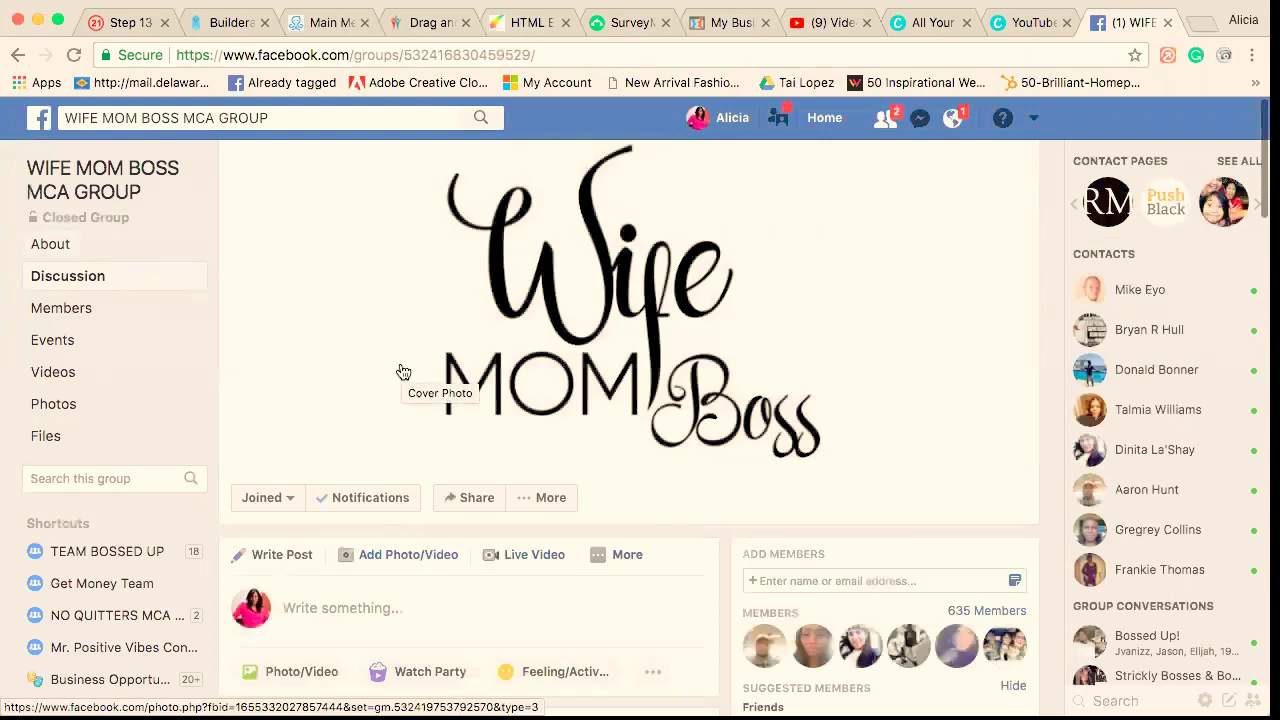
- Start a group post with the survey link pasted in, and delete the link text while keeping its preview card
scroll(395, 350, "down", 2)
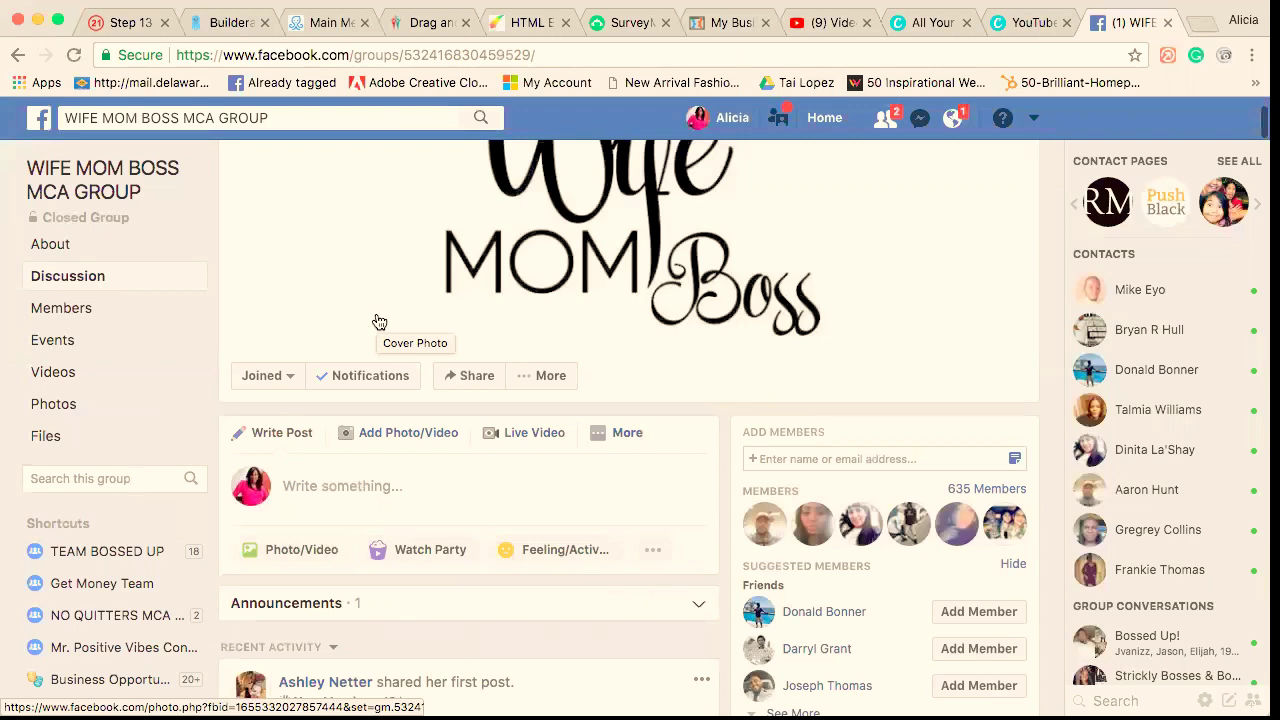
left_click(422, 484)
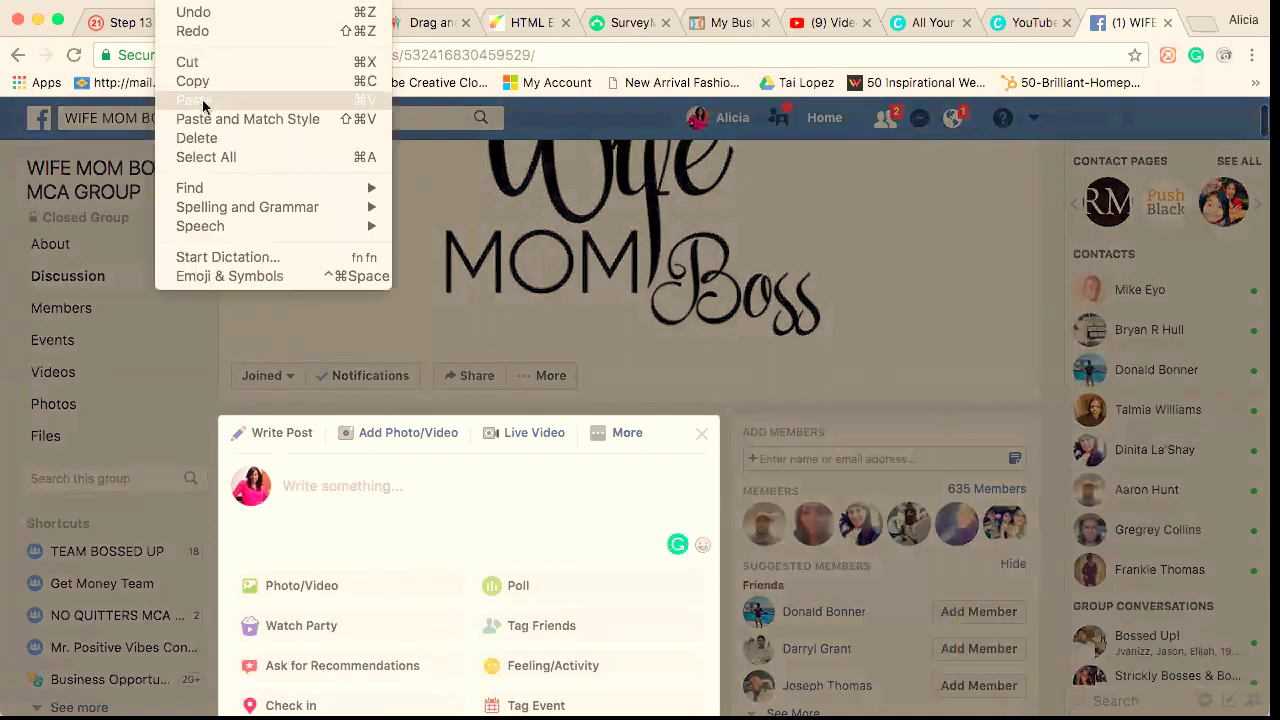
left_click(202, 99)
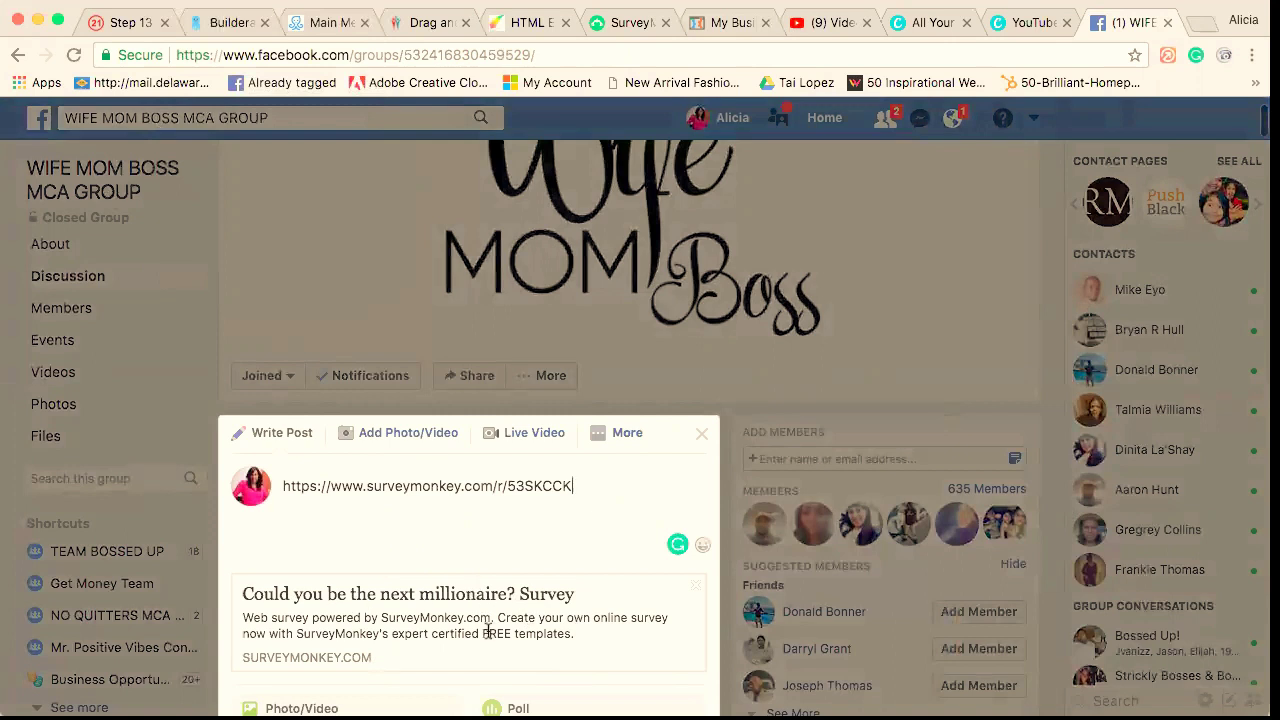
key("BackSpace")
key("BackSpace")
key("BackSpace")
key("BackSpace")
key("BackSpace")
key("BackSpace")
key("BackSpace")
key("BackSpace")
key("BackSpace")
key("BackSpace")
key("BackSpace")
key("BackSpace")
key("BackSpace")
key("BackSpace")
key("BackSpace")
key("BackSpace")
key("BackSpace")
key("BackSpace")
key("BackSpace")
key("BackSpace")
key("BackSpace")
key("BackSpace")
key("BackSpace")
key("BackSpace")
key("BackSpace")
key("BackSpace")
key("BackSpace")
key("BackSpace")
key("BackSpace")
key("BackSpace")
key("BackSpace")
key("BackSpace")
key("BackSpace")
key("BackSpace")
key("BackSpace")
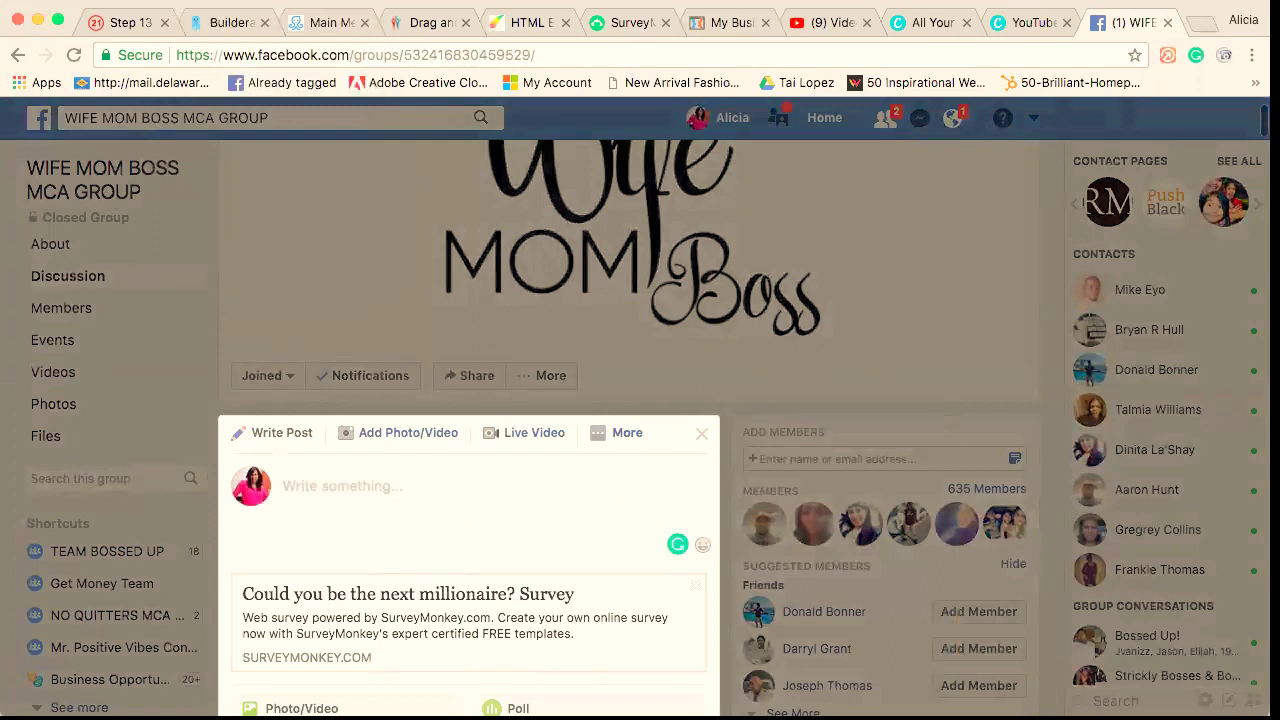
- Begin the post with "Hey ya'll if you are interested in learning new ways to market yourself take this survery"
type("Hey")
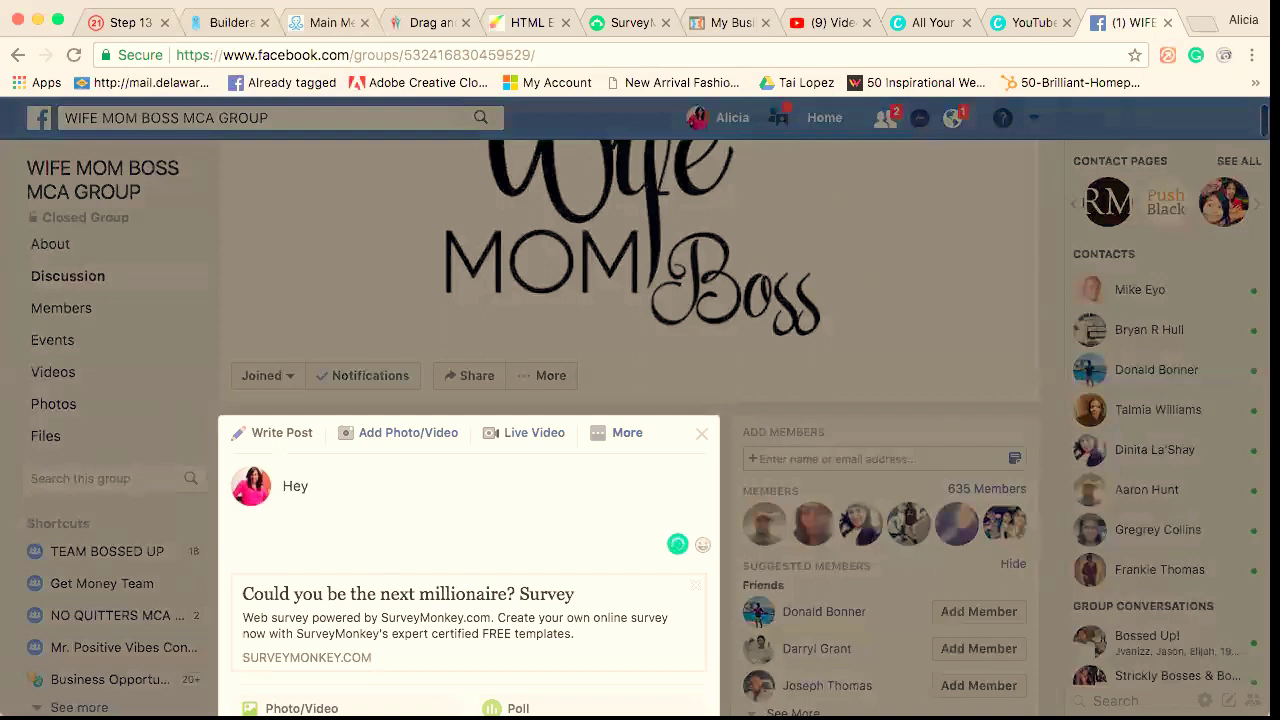
type(" ya'll if you a")
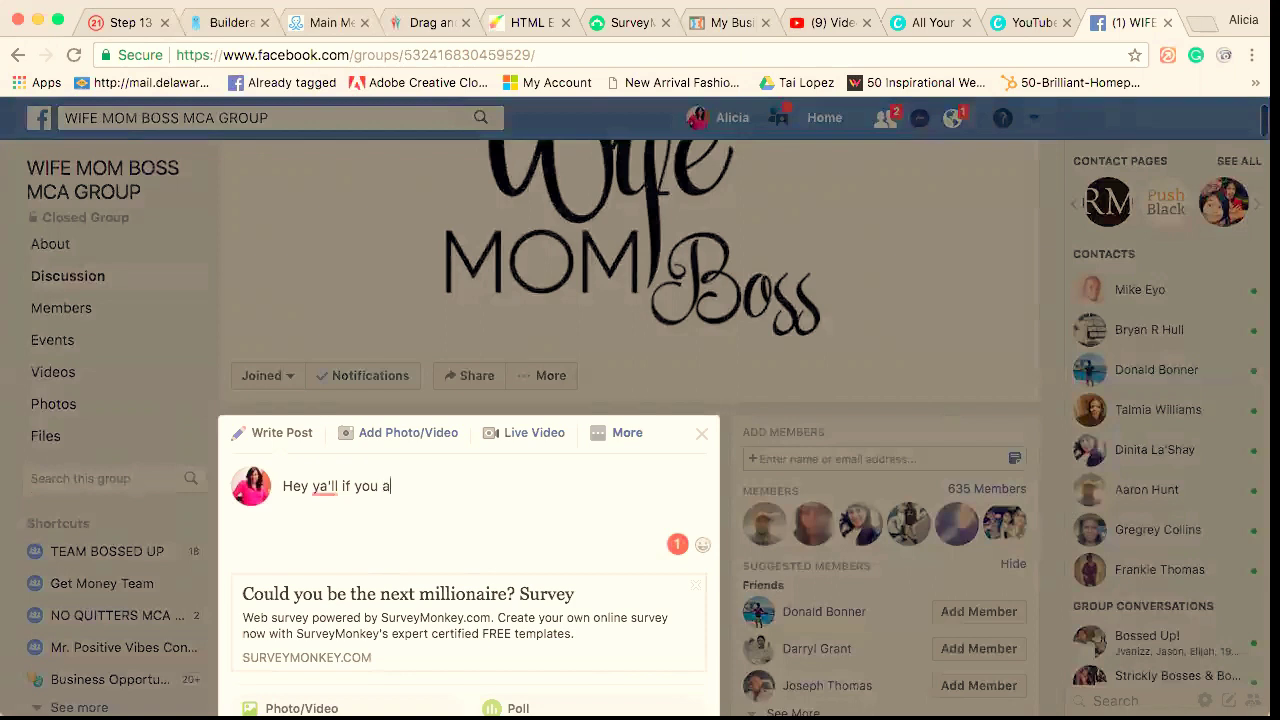
type("re interested in ")
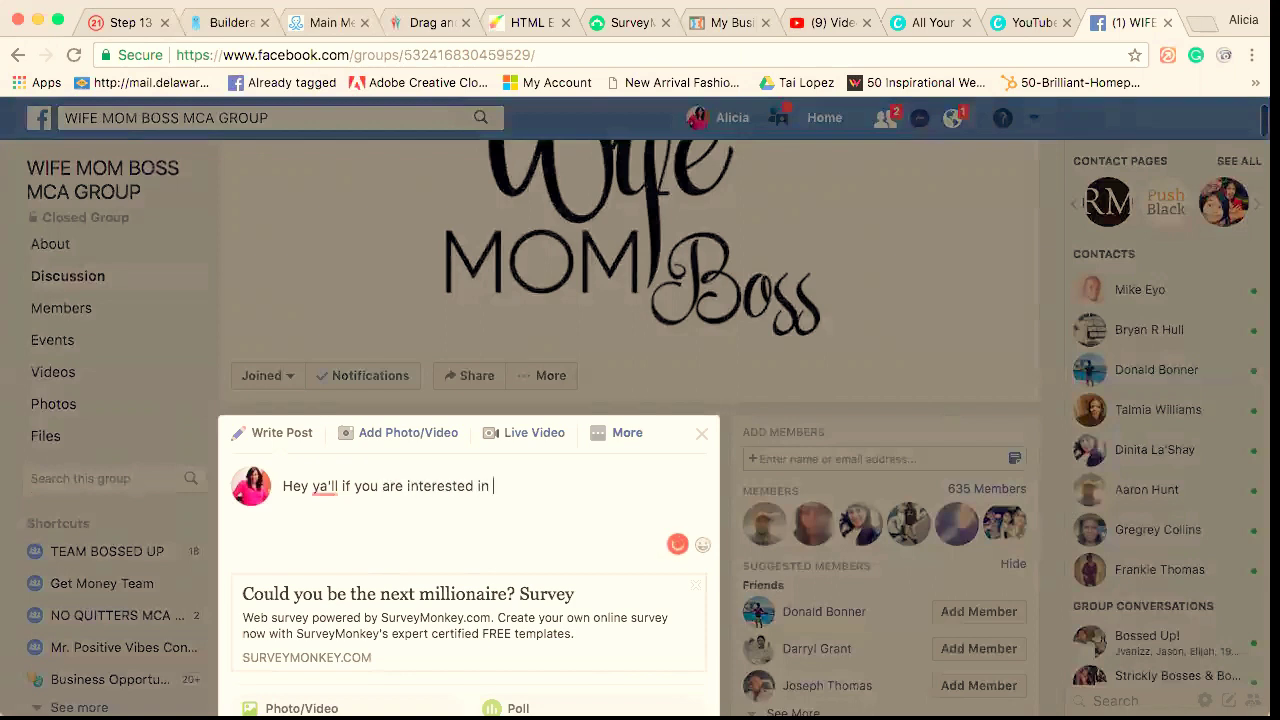
type("learning new ways ")
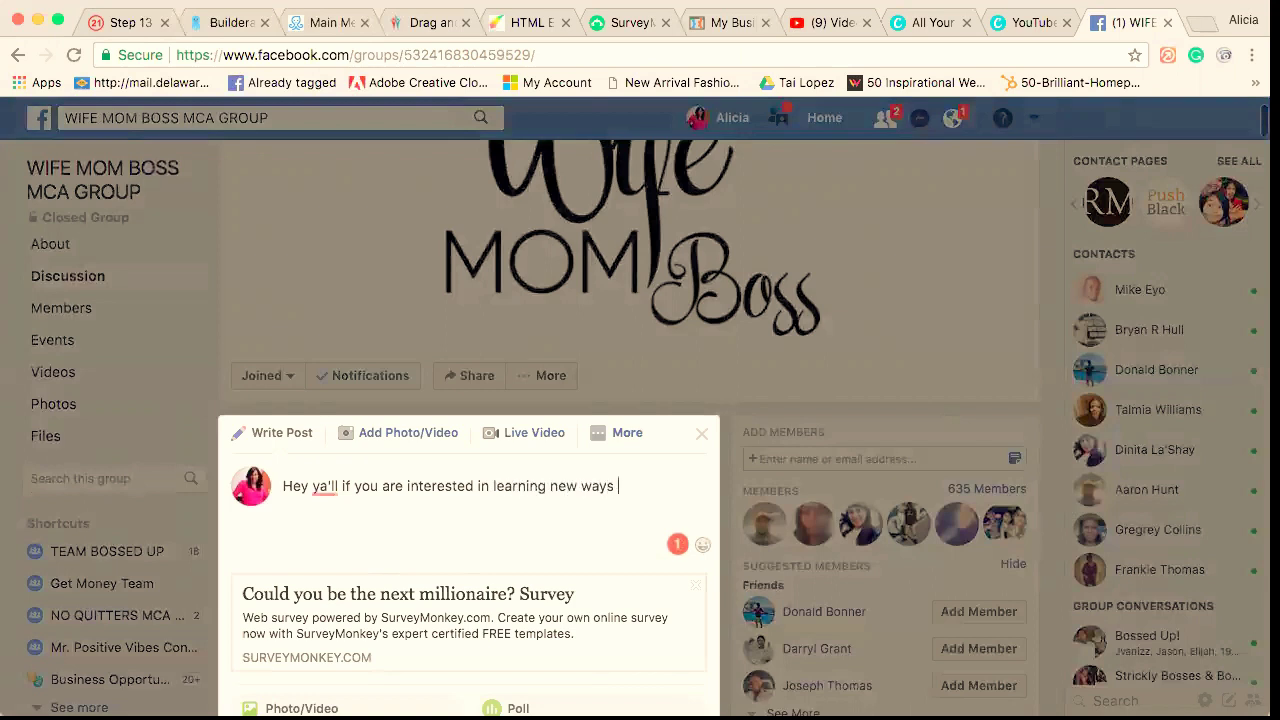
type("to market yourse")
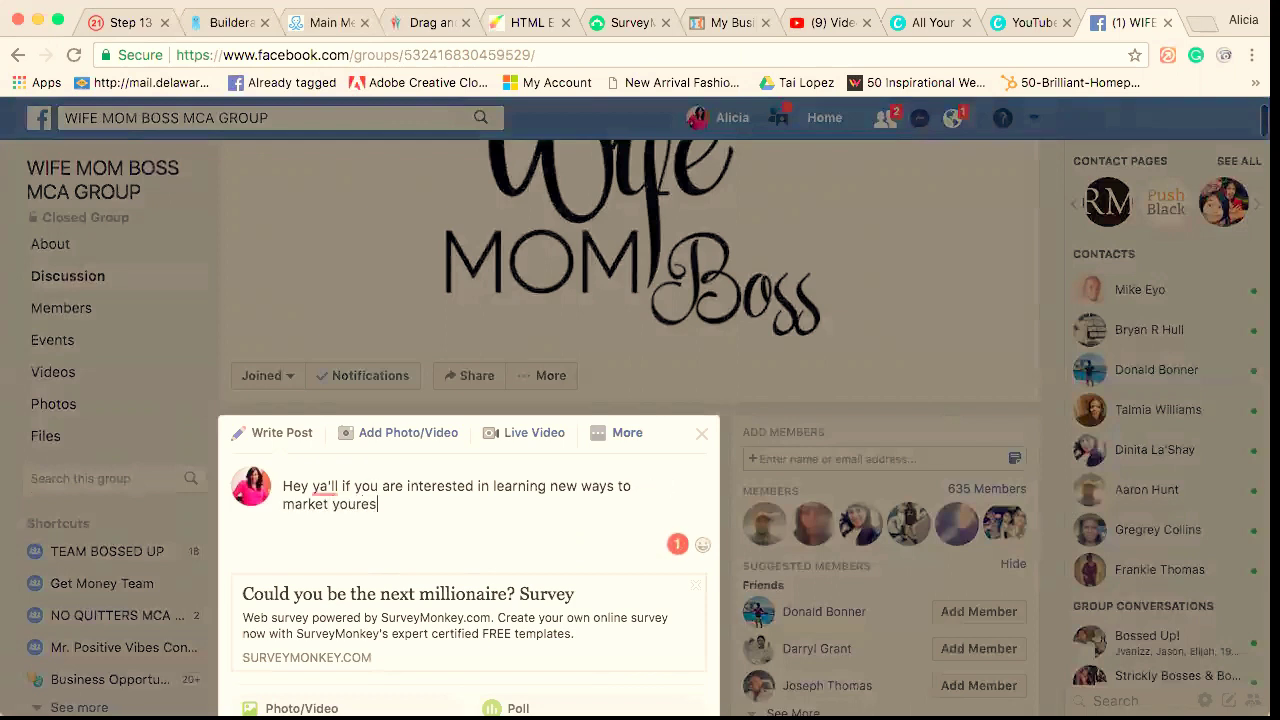
type("lf")
type(" t")
type("take")
type(" this surve")
type("ry ")
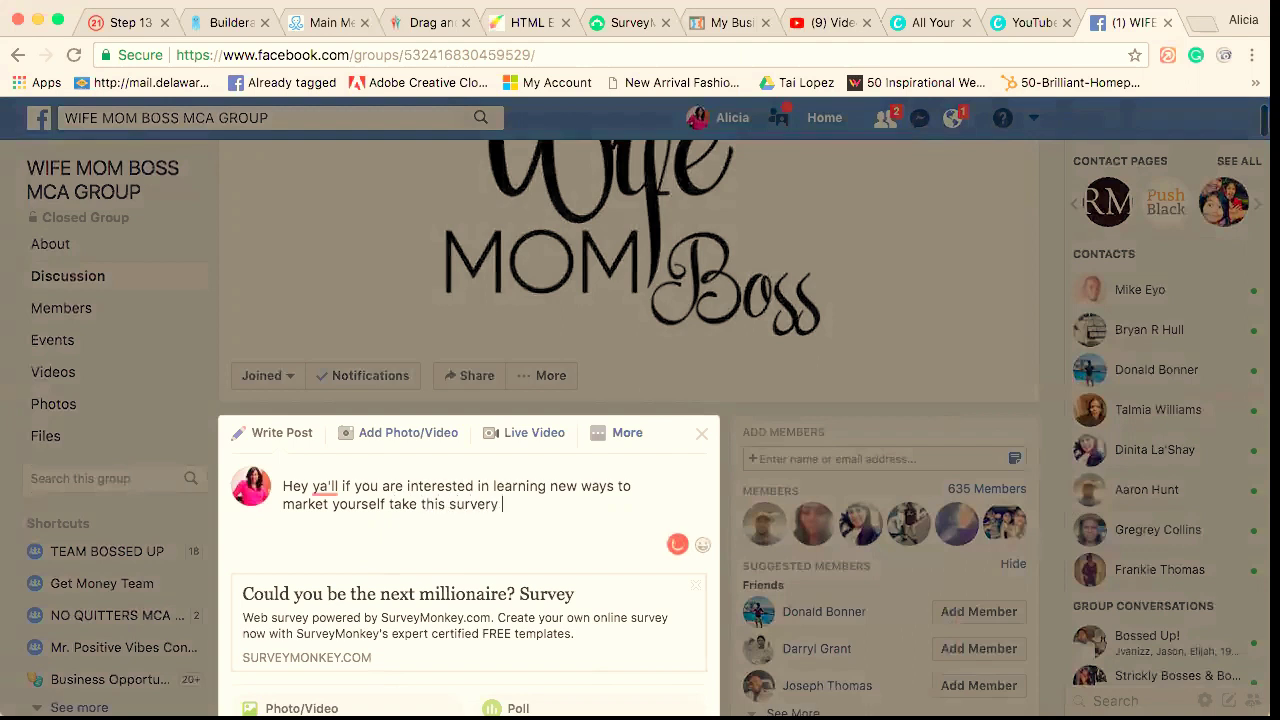
- Continue the post text with "to find out if you could be the next millionaire."
type("to fine out if youc")
key("BackSpace")
key("BackSpace")
type("could be")
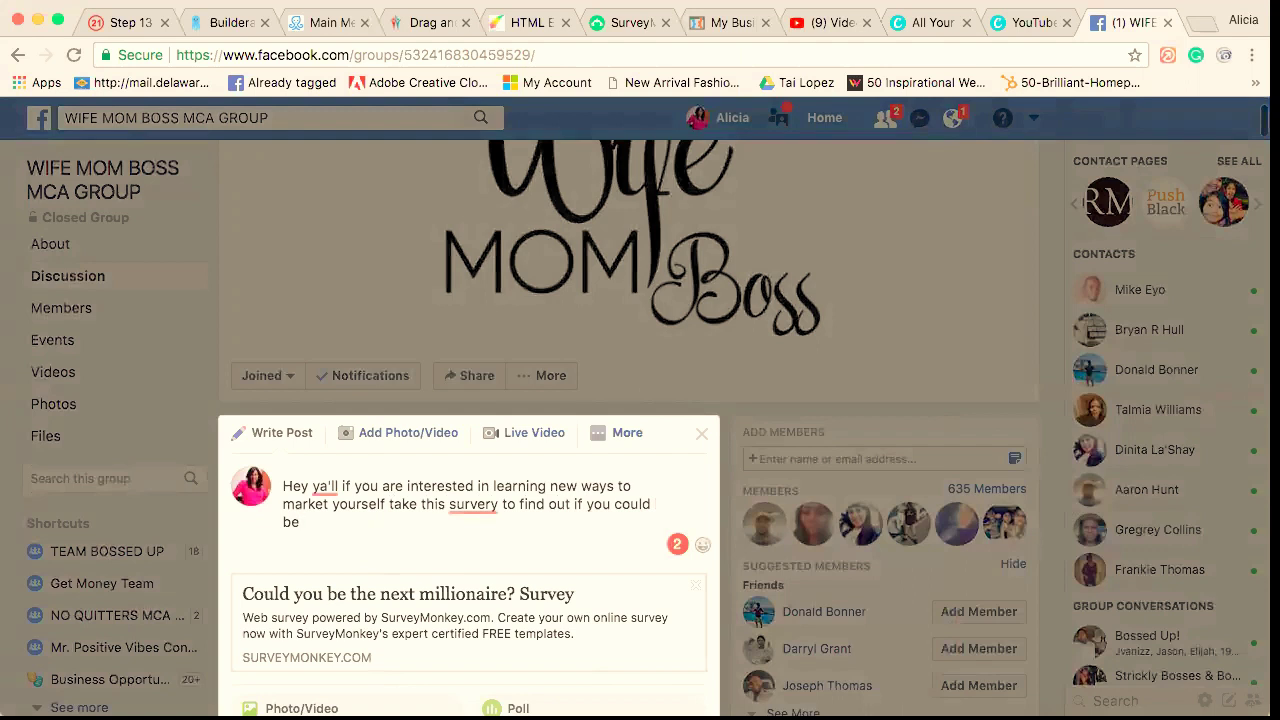
type(" the next ")
type("millio")
type("niar")
key("BackSpace")
key("BackSpace")
key("BackSpace")
type("aire.")
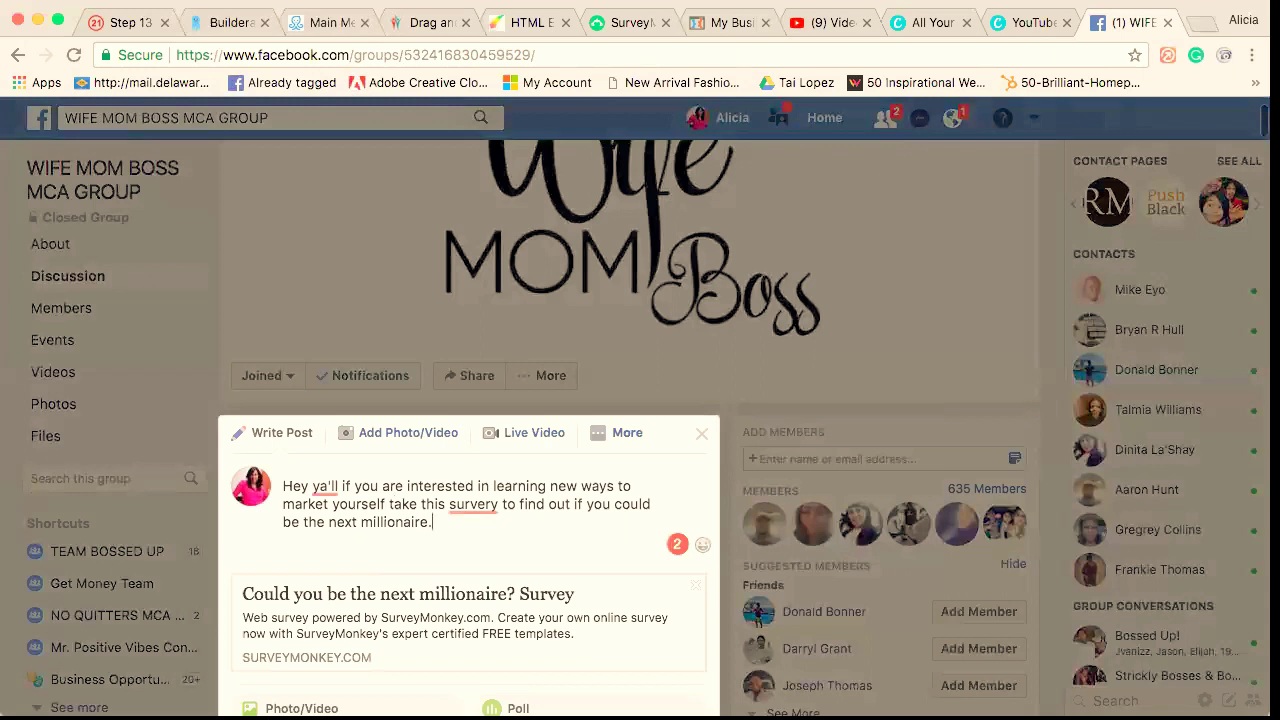
- Apply the Grammarly corrections in the post, replacing "survery" with "survey" and adding a comma after "Hey"
mouse_move(470, 505)
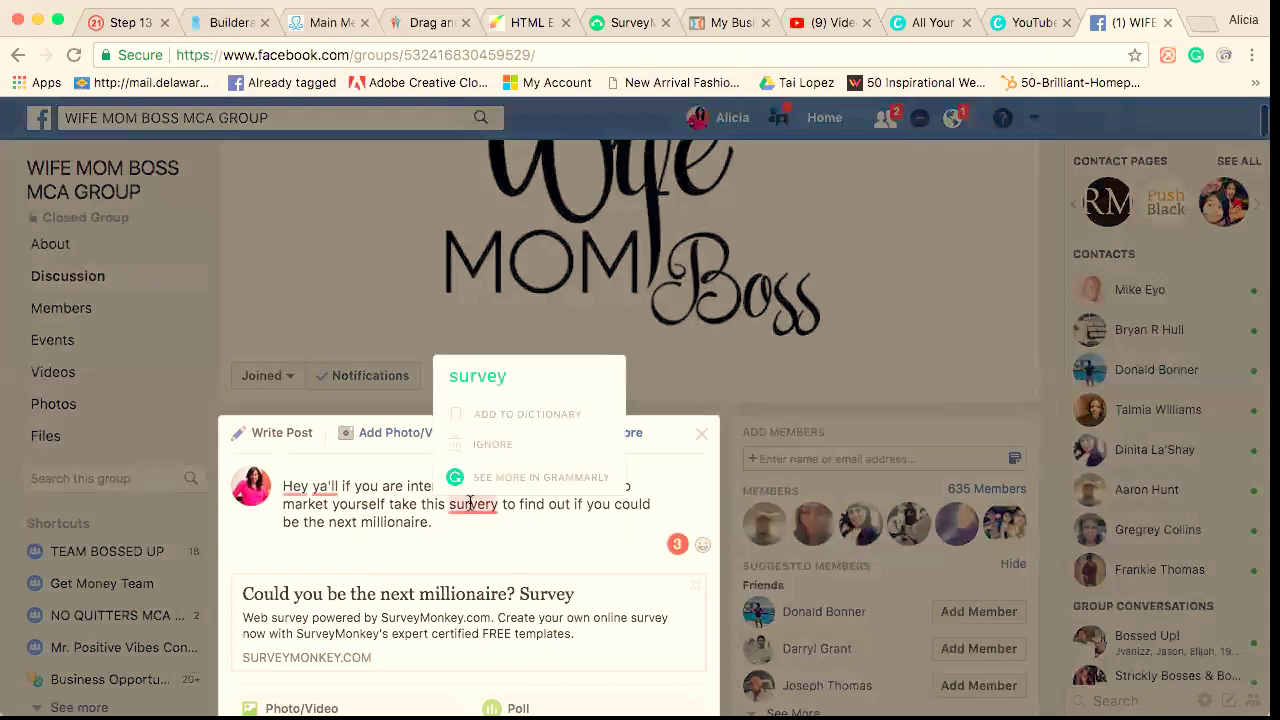
left_click(478, 376)
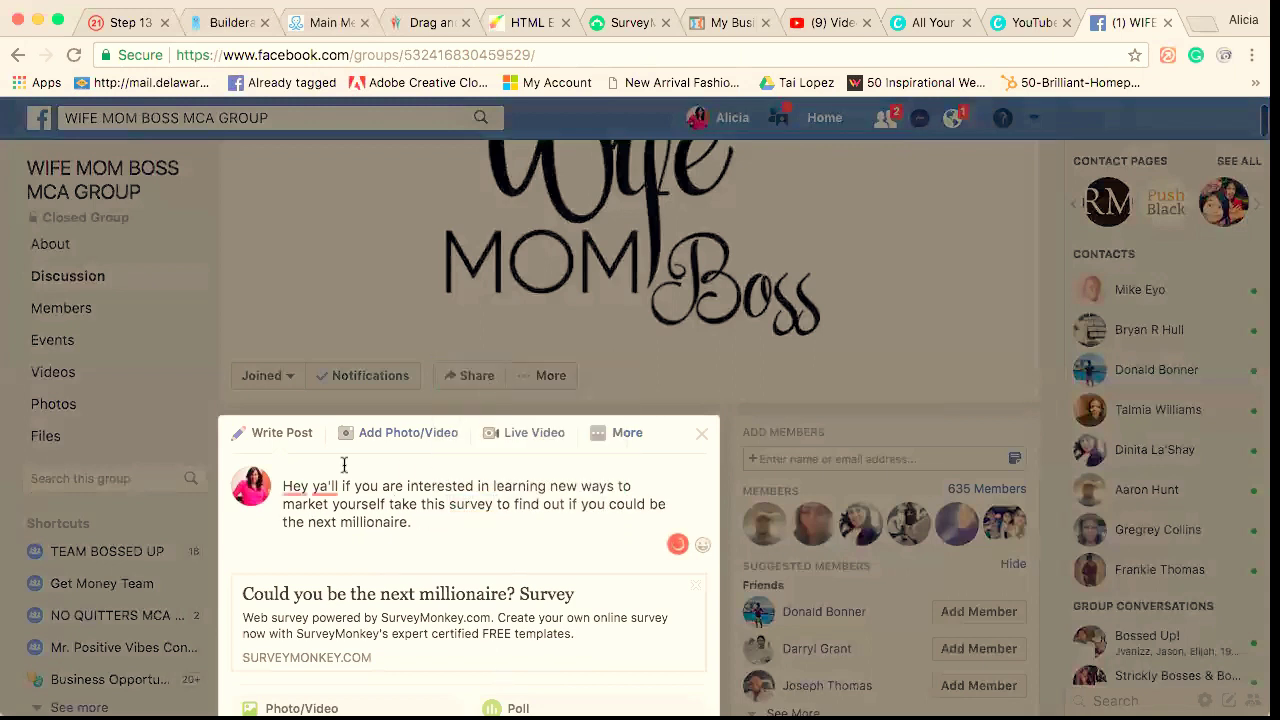
mouse_move(324, 487)
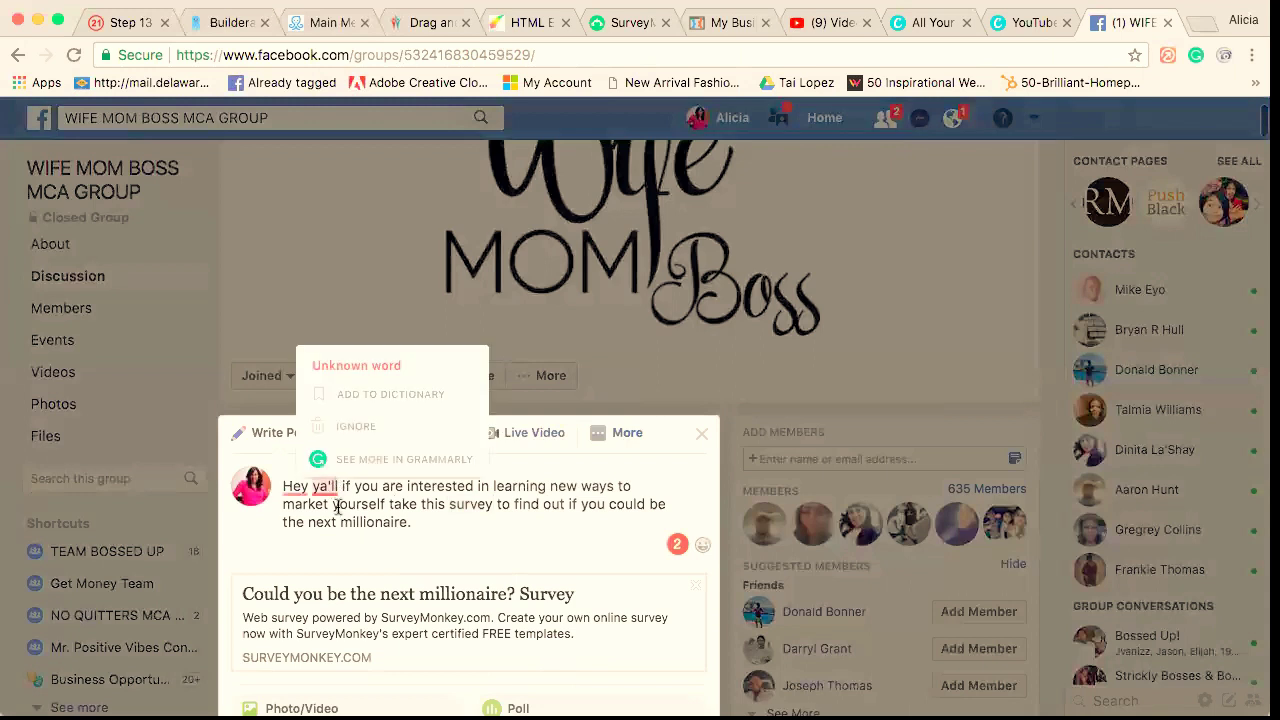
left_click(327, 400)
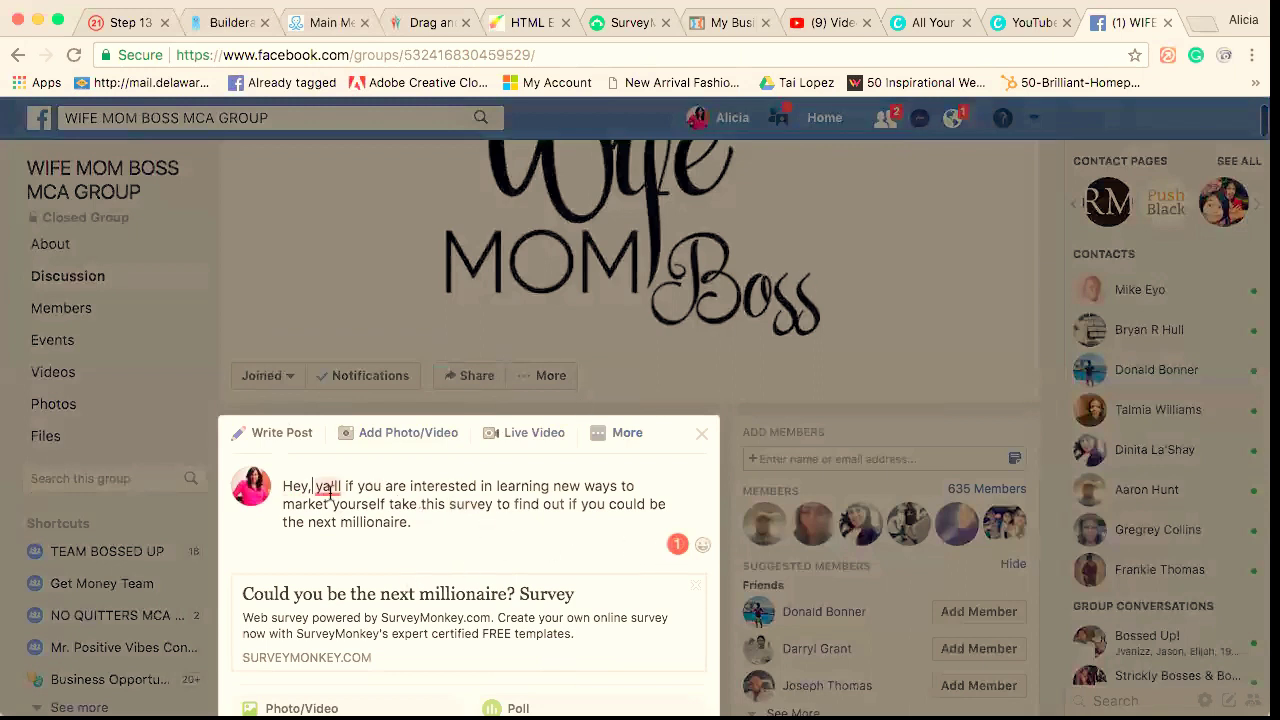
mouse_move(328, 490)
- Look over the drafted group post, delete its text, and close the composer without posting
scroll(545, 578, "down", 1)
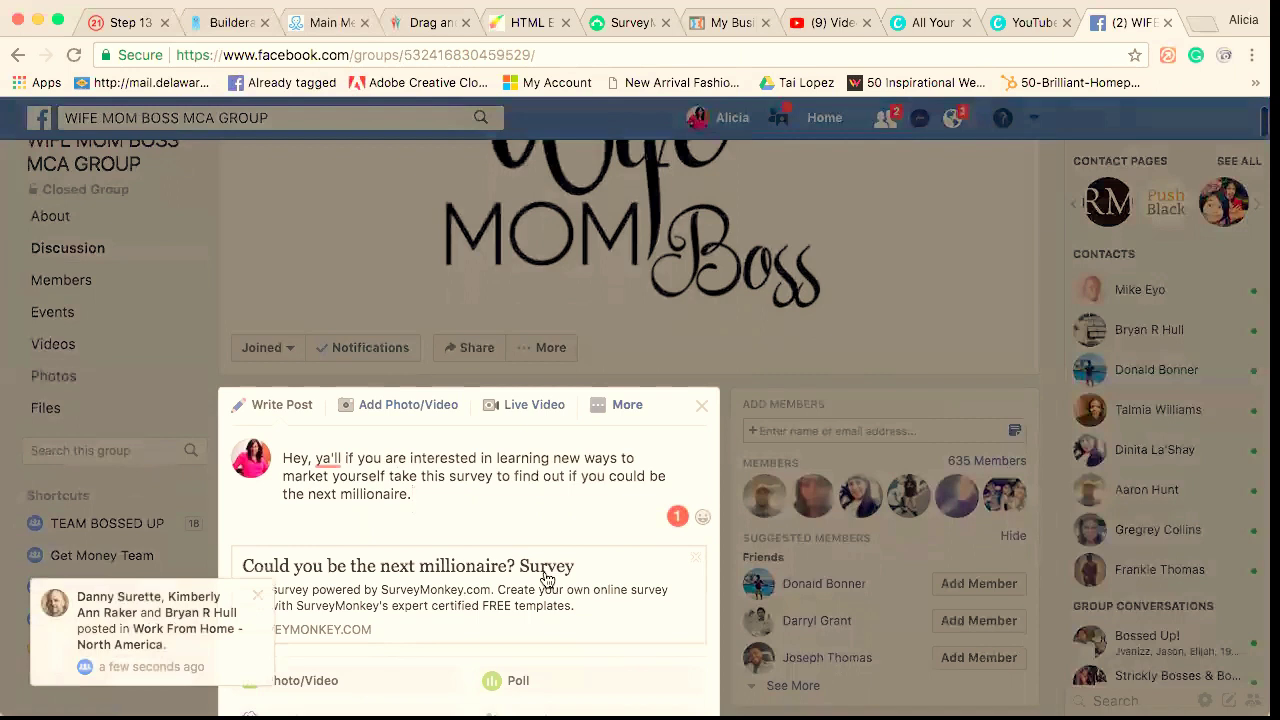
scroll(462, 510, "down", 1)
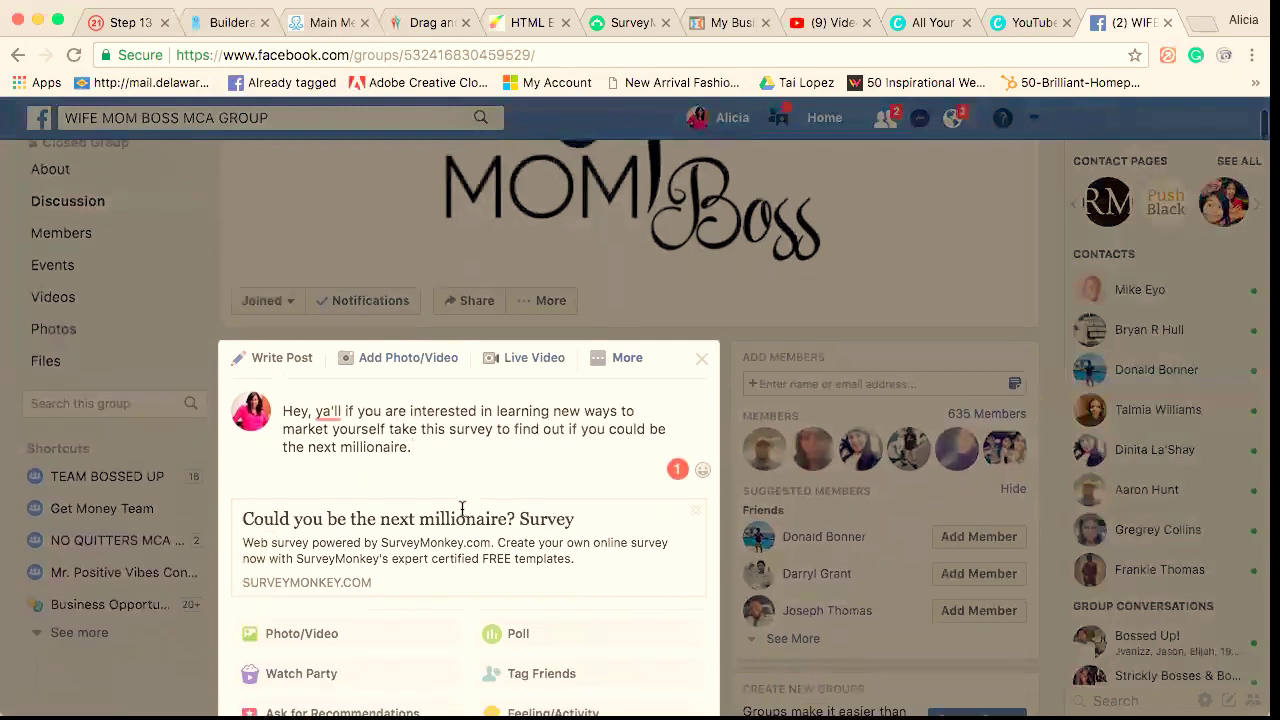
scroll(462, 510, "down", 5)
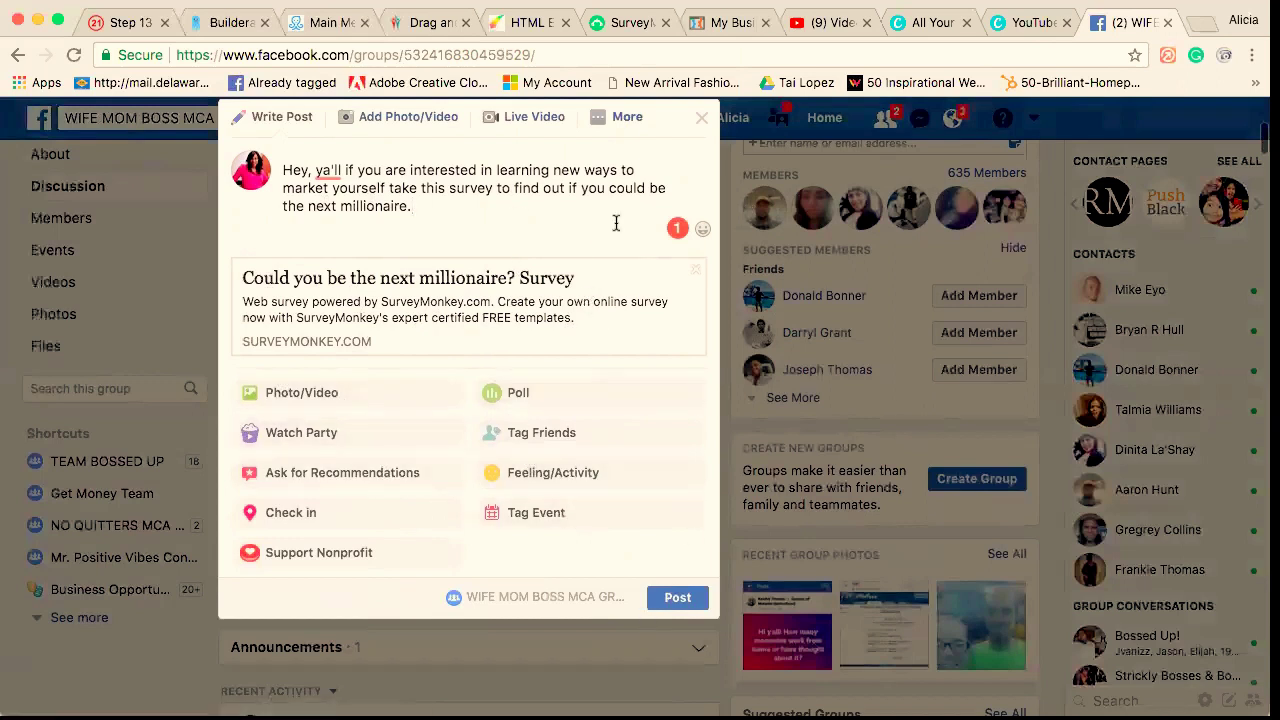
left_click(701, 121)
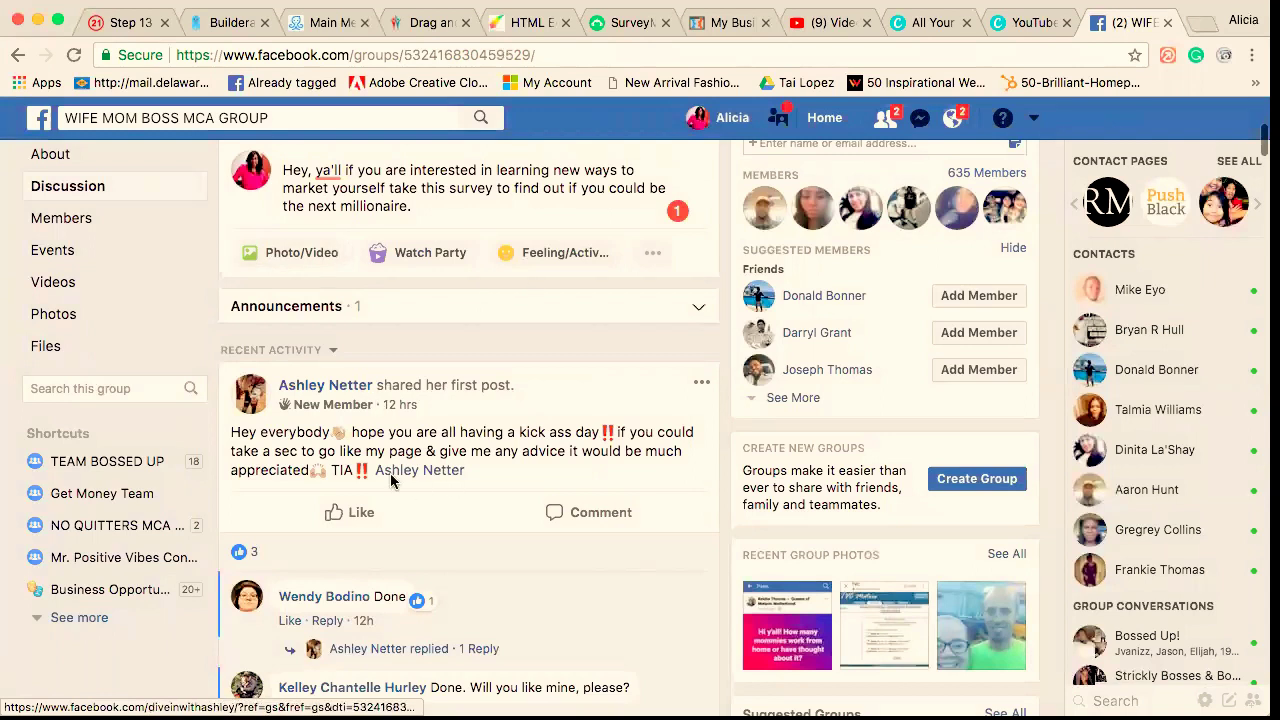
scroll(626, 289, "up", 2)
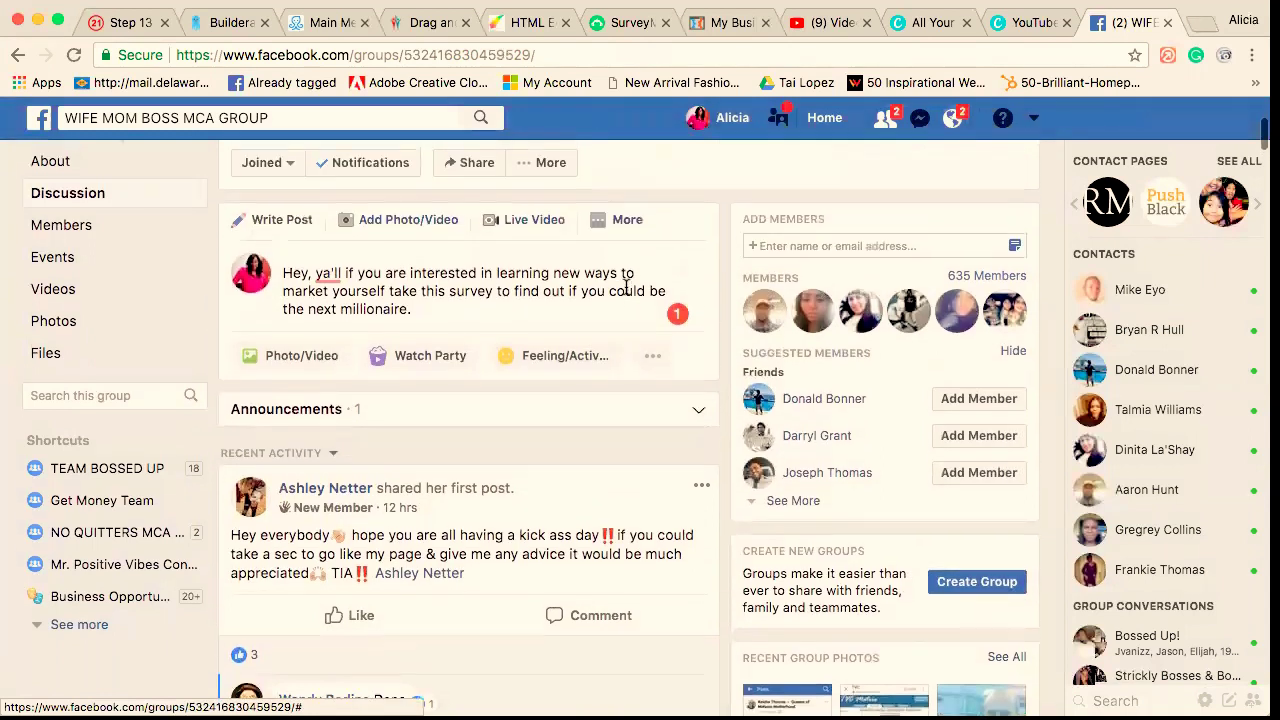
left_click_drag(433, 311, 284, 253)
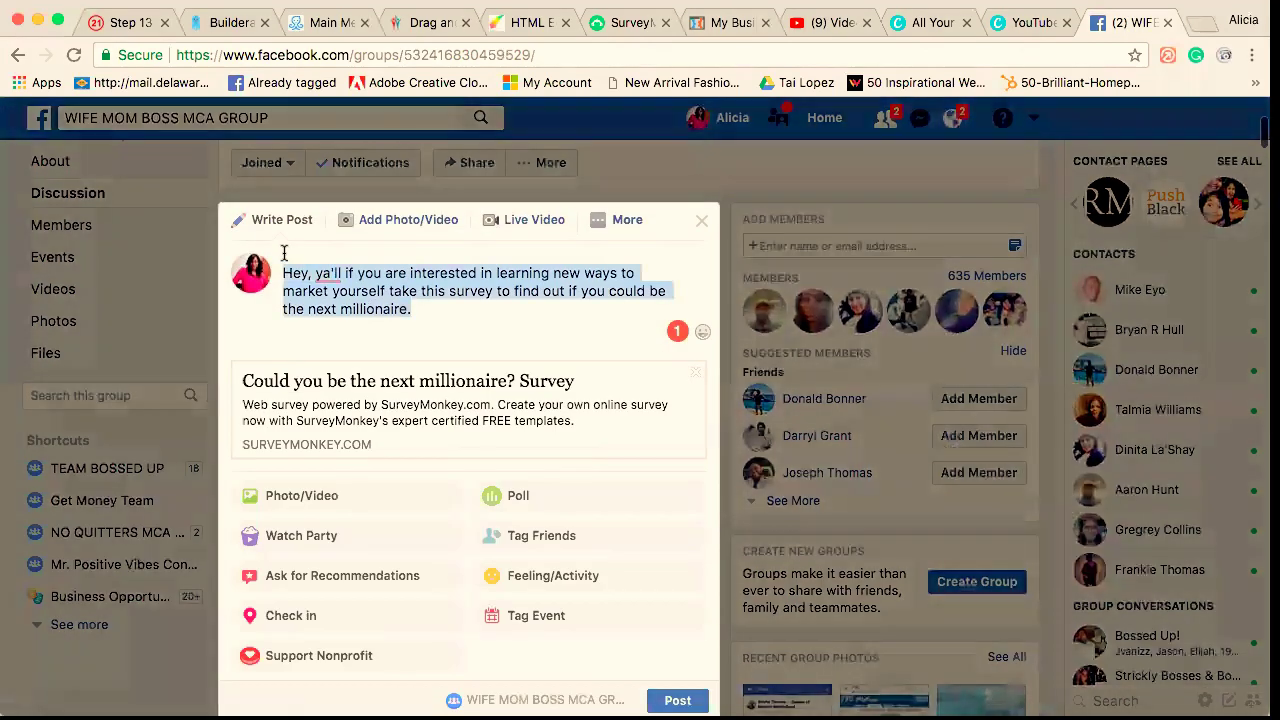
key("BackSpace")
scroll(701, 221, "down", 4)
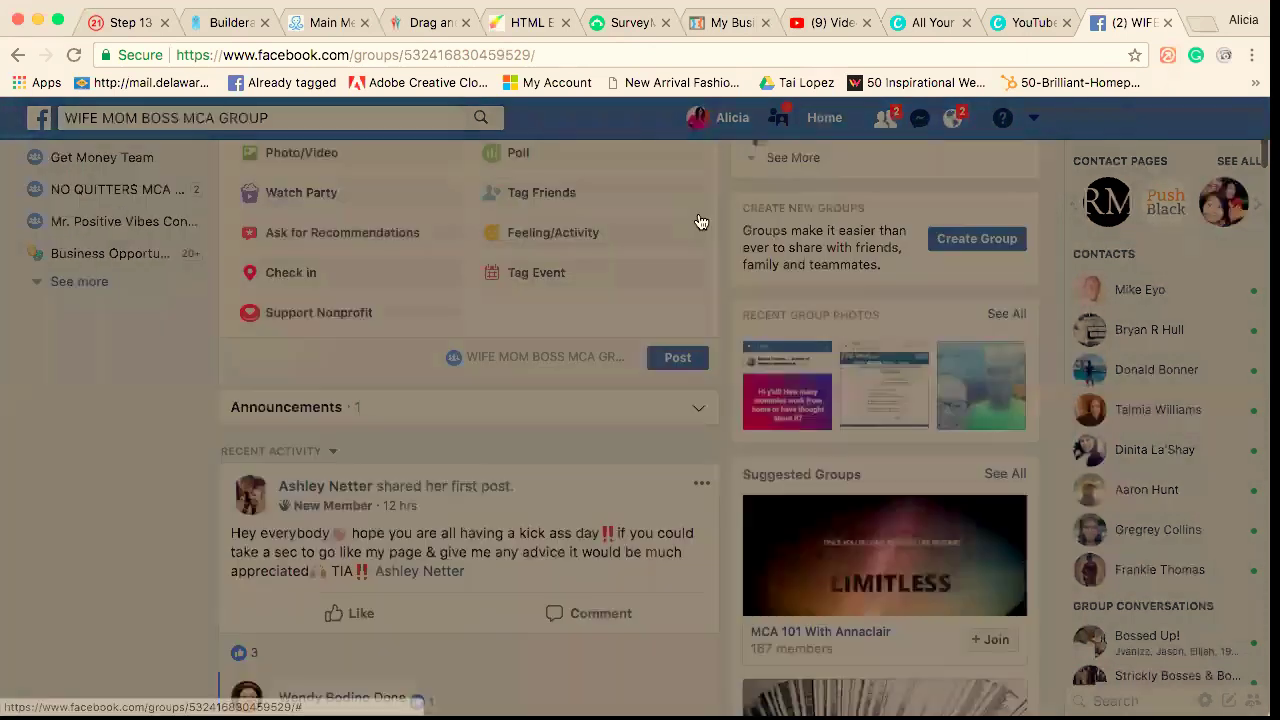
left_click(701, 221)
scroll(701, 221, "up", 7)
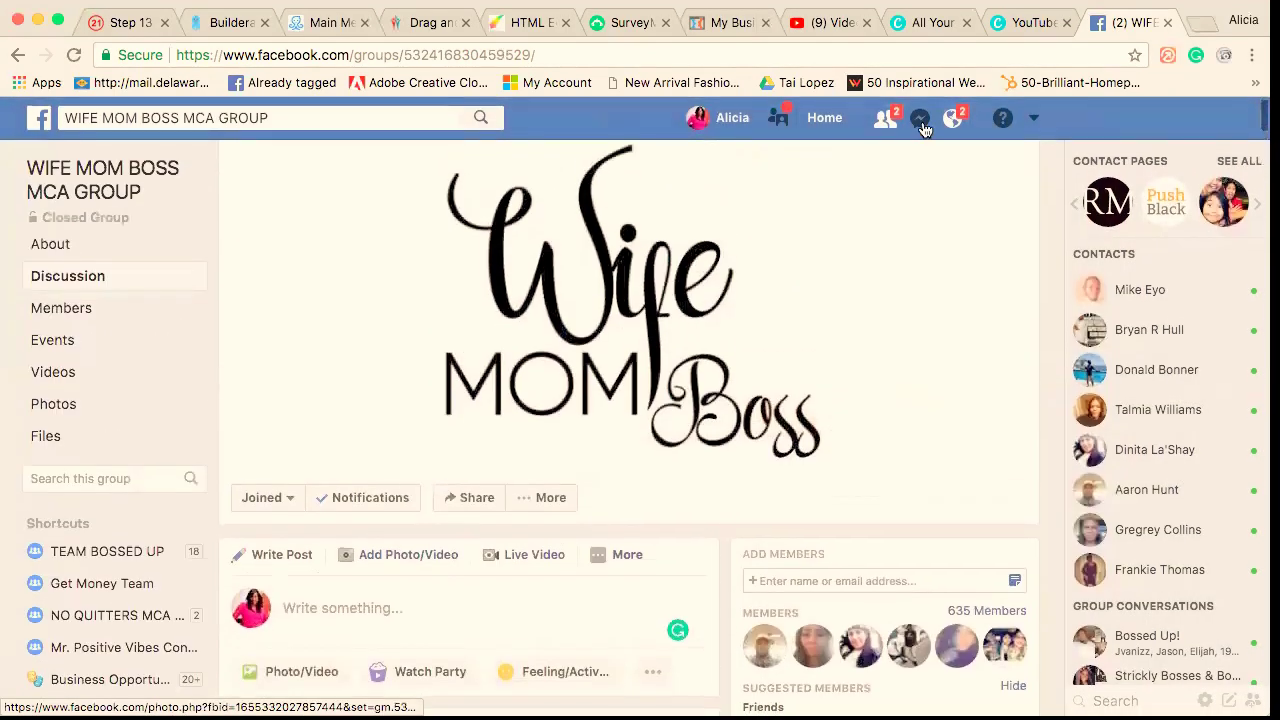